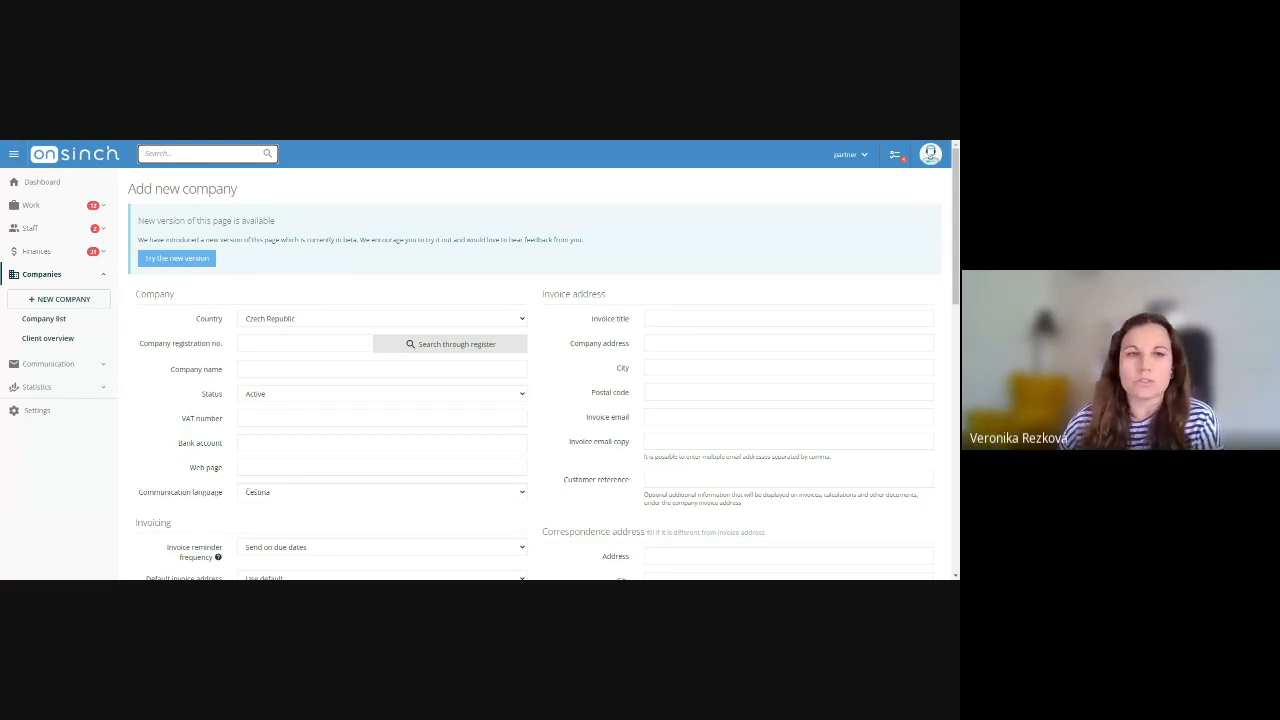
# - Switch the Add new company form to its new version and review the basic information fields
pyautogui.click(175, 260)
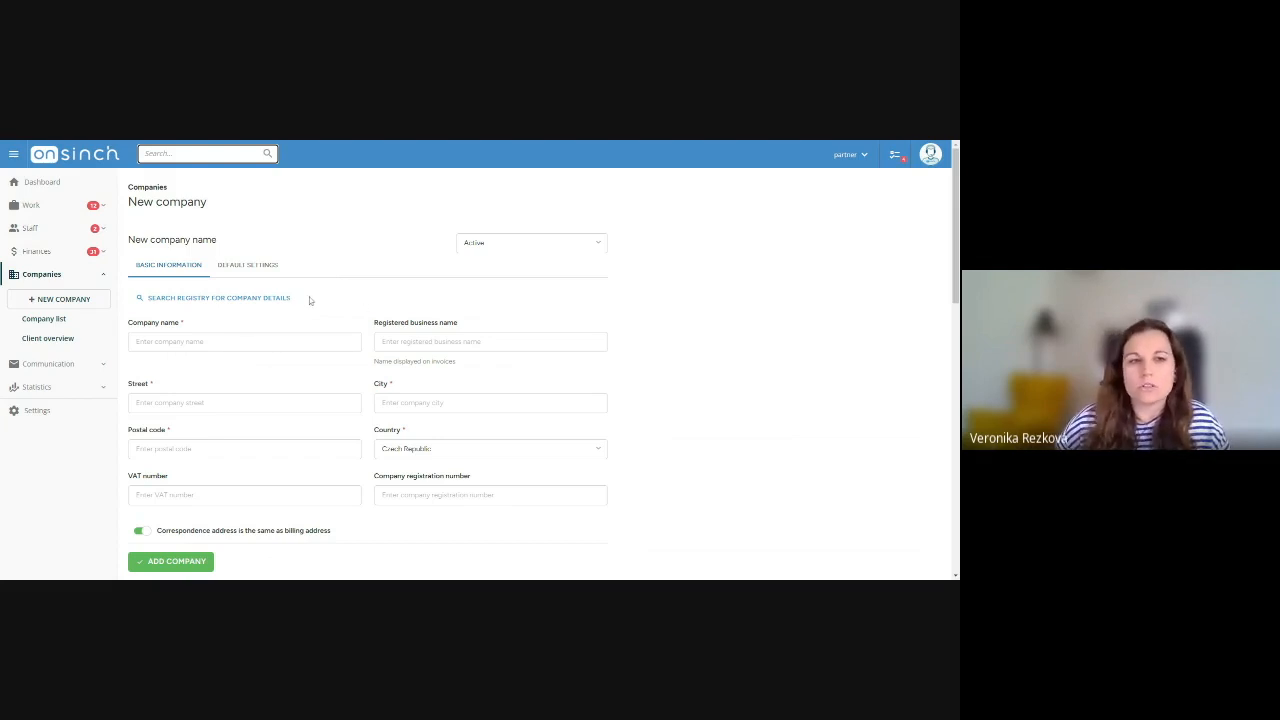
pyautogui.scroll(-1, 311, 301)
pyautogui.scroll(1, 311, 301)
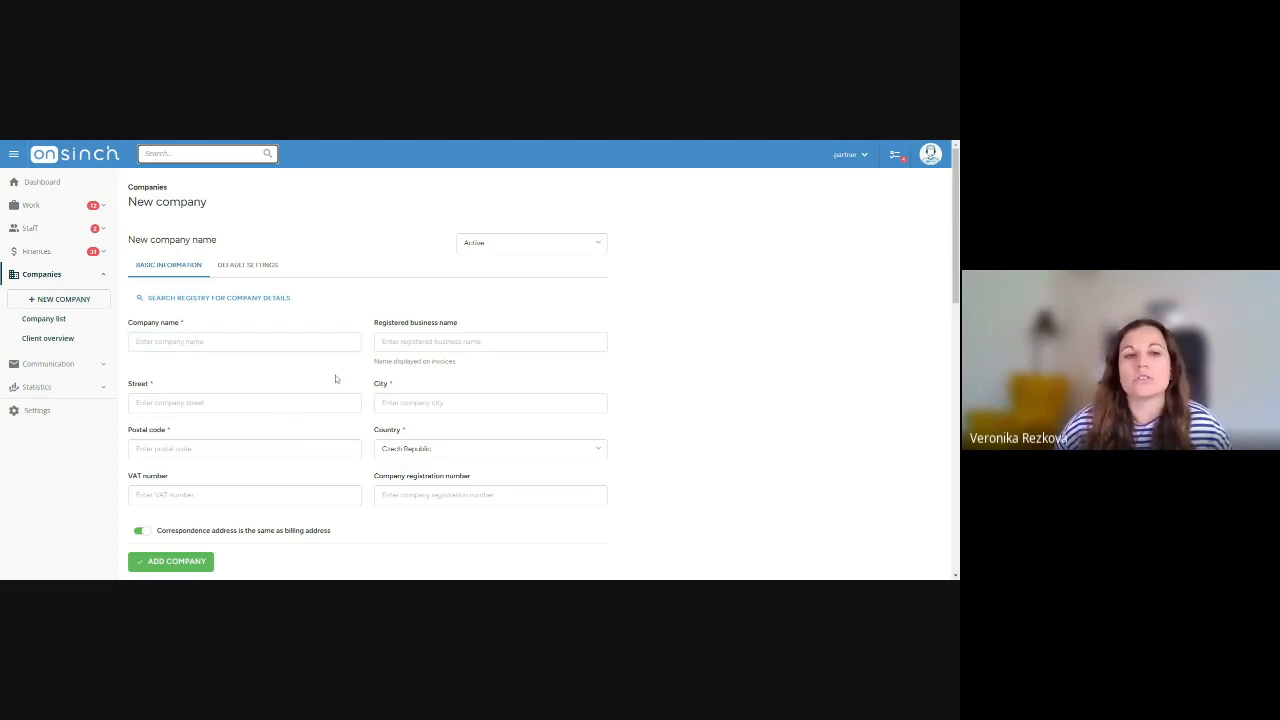
pyautogui.scroll(-1, 365, 413)
pyautogui.scroll(-1, 365, 413)
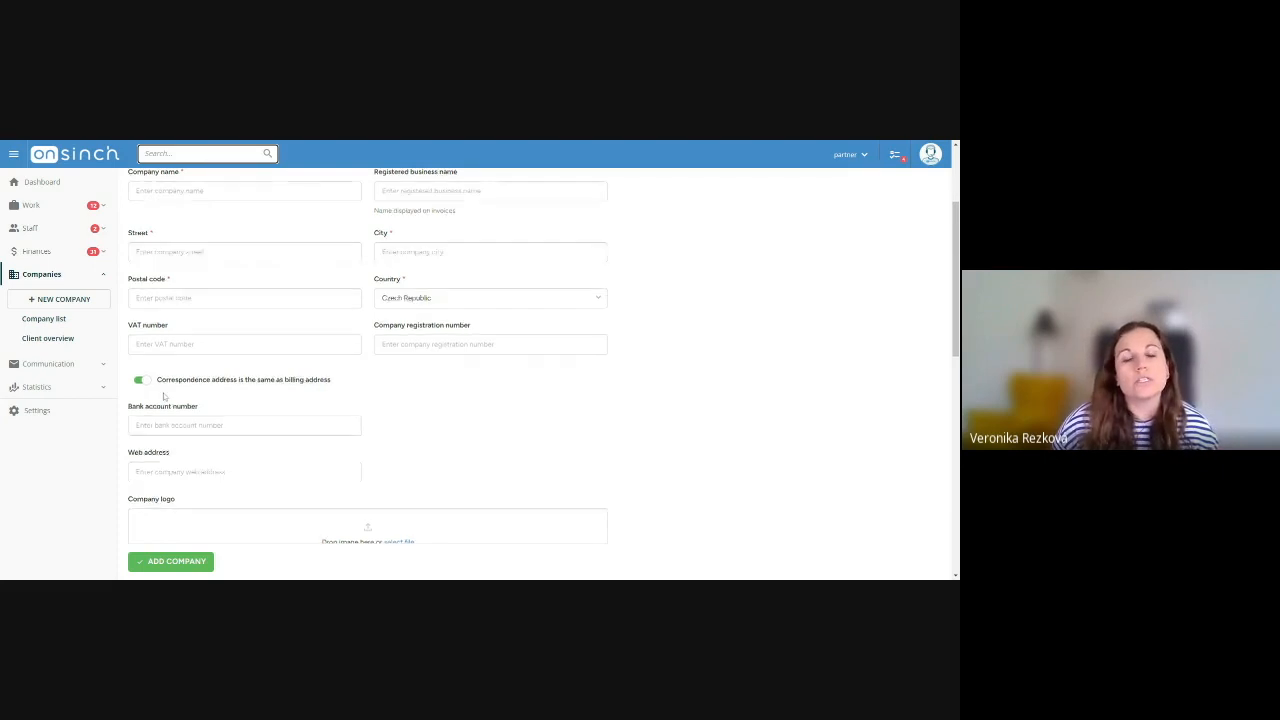
# - Turn the option for correspondence address same as billing address off and back on to inspect the separate address fields
pyautogui.scroll(-1, 164, 396)
pyautogui.click(142, 333)
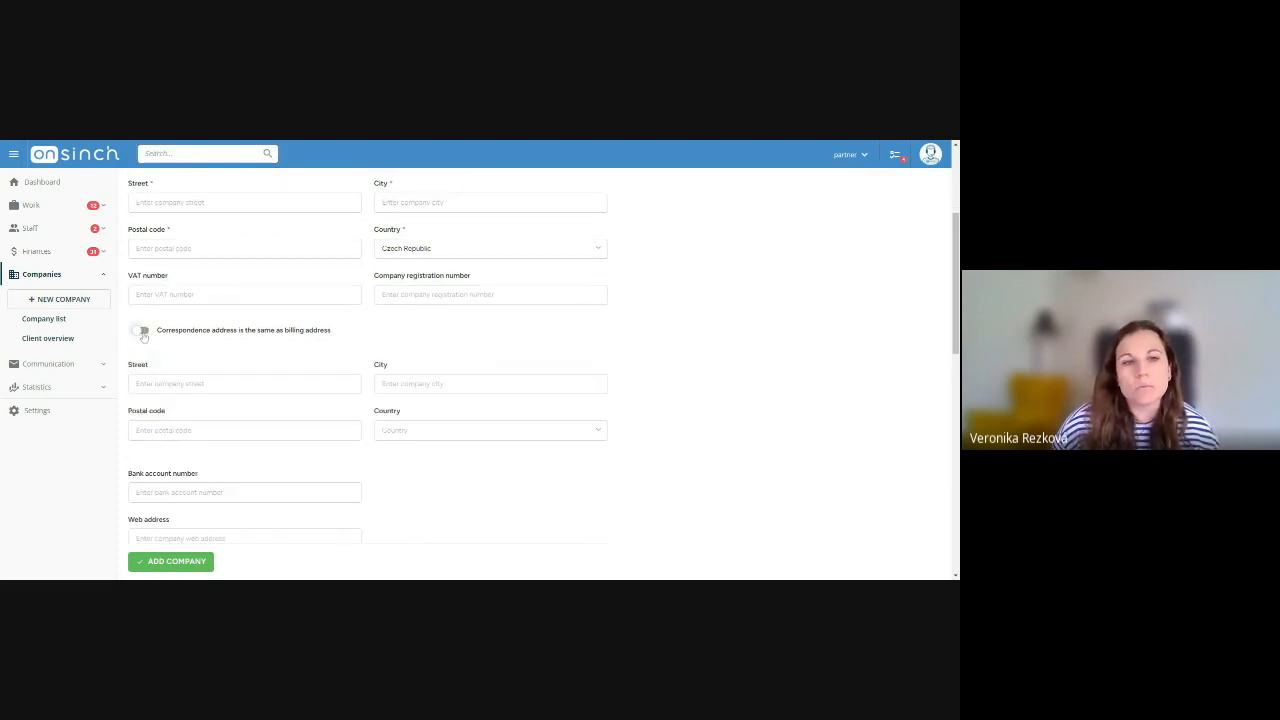
pyautogui.click(142, 332)
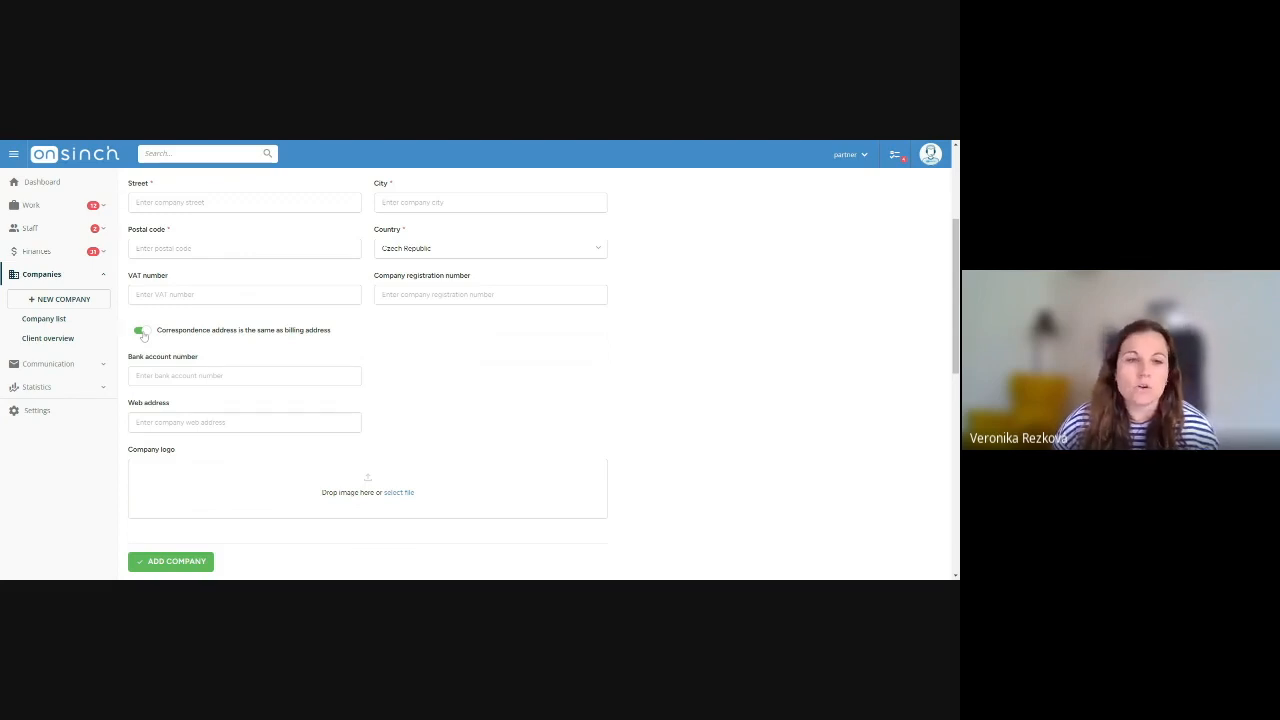
pyautogui.click(142, 333)
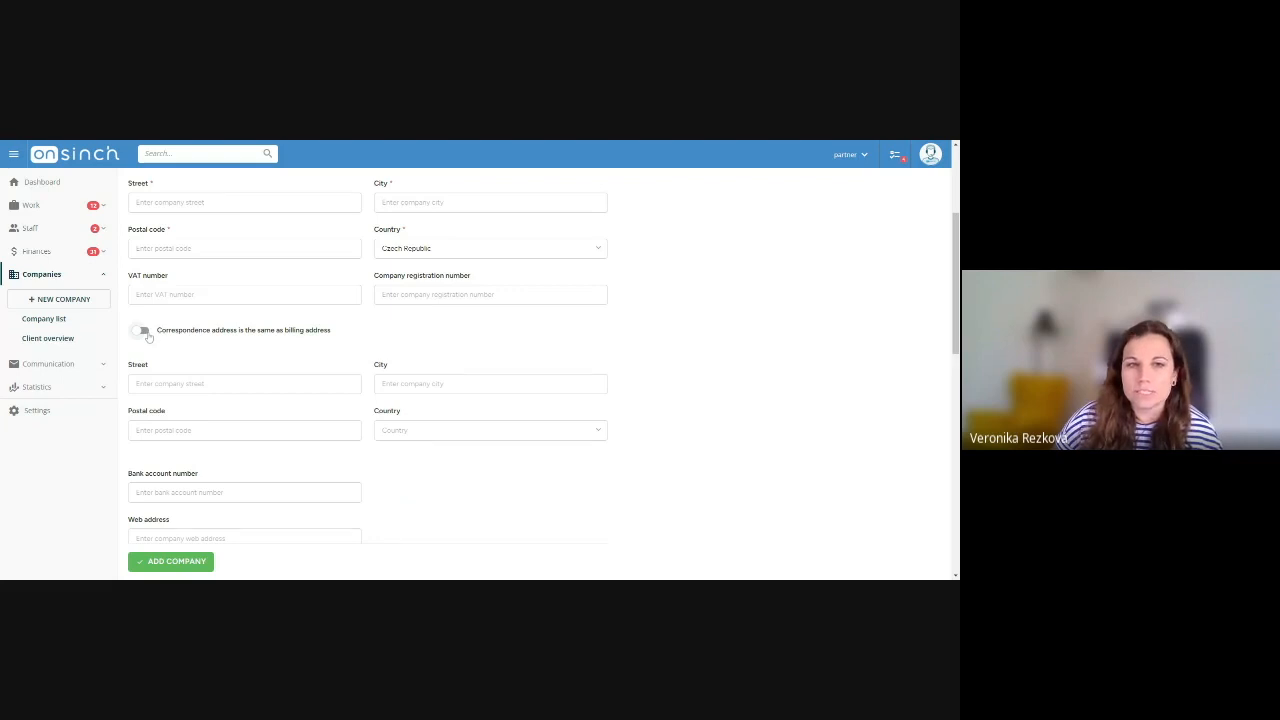
pyautogui.click(145, 333)
# - Examine the new company form's logo, invoice settings, client and company attributes sections
pyautogui.scroll(-5, 339, 397)
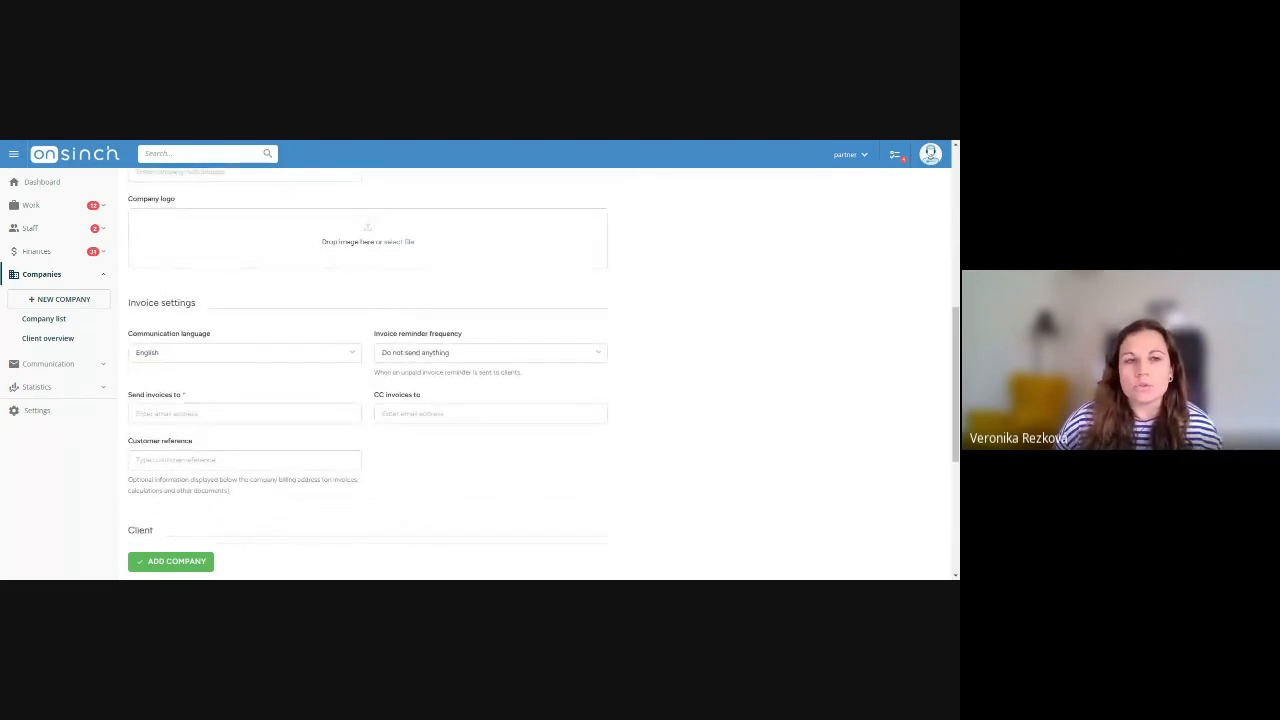
pyautogui.click(150, 460)
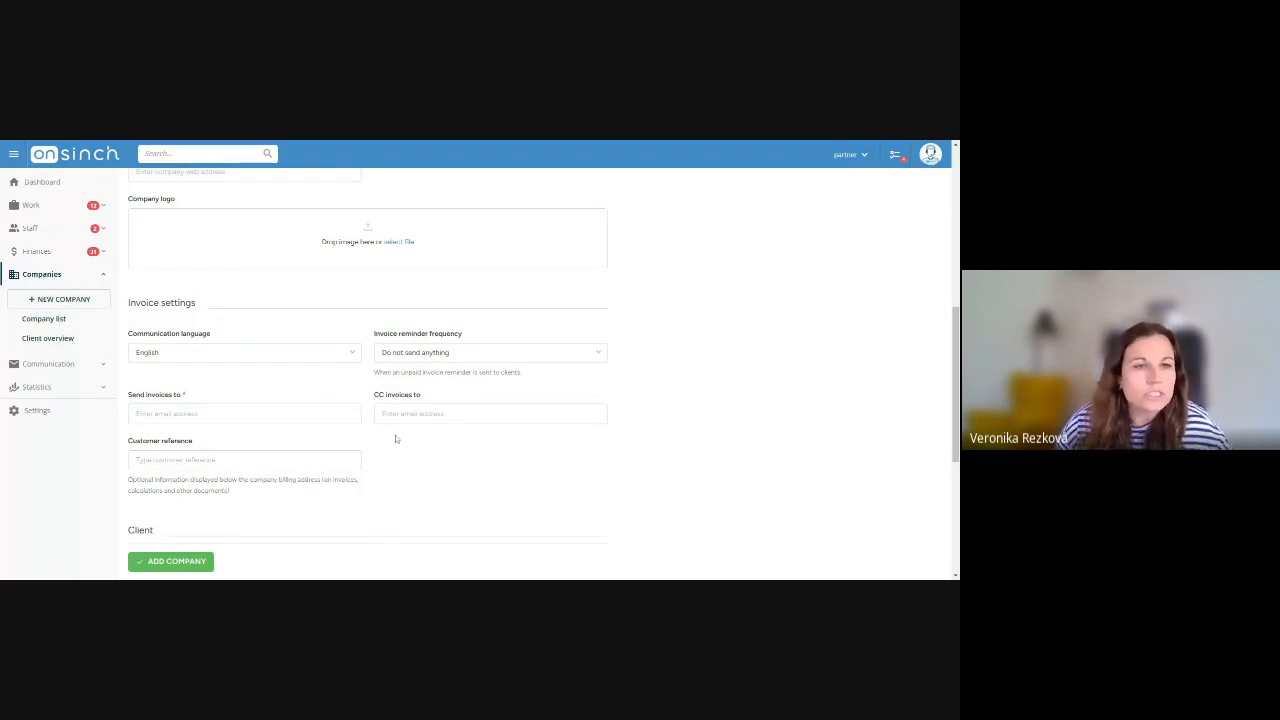
pyautogui.scroll(-3, 440, 450)
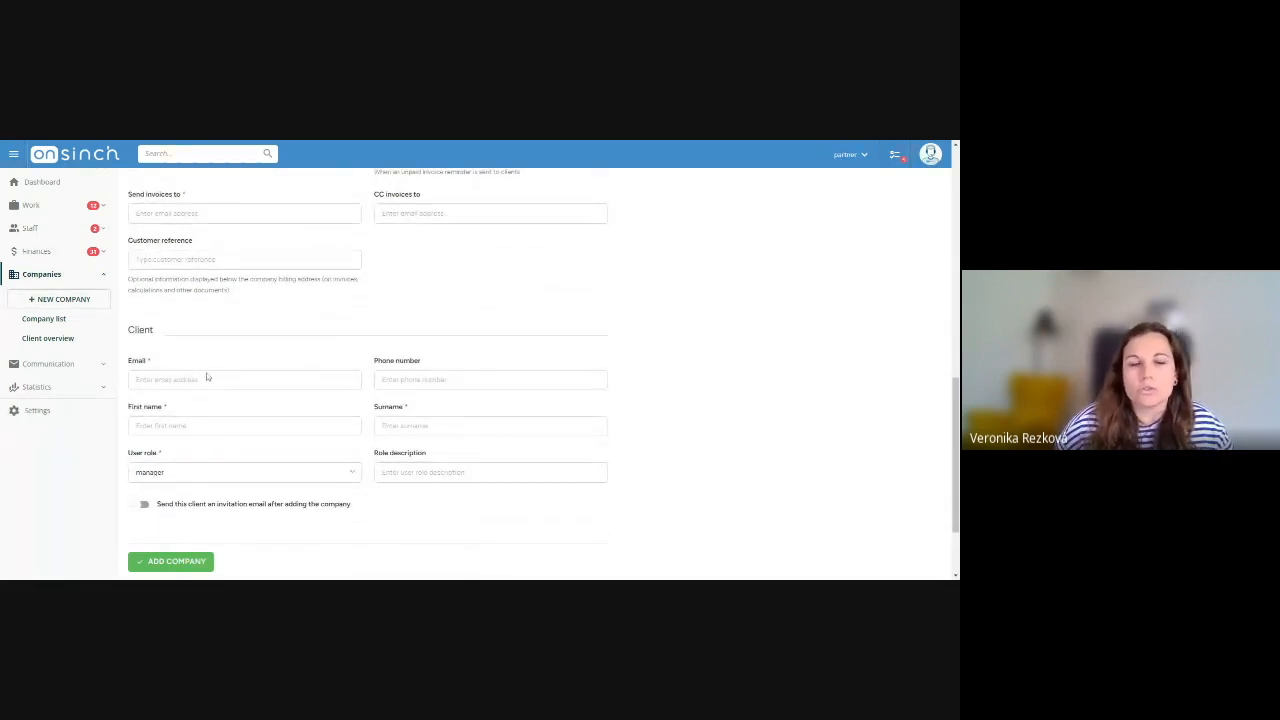
pyautogui.click(310, 380)
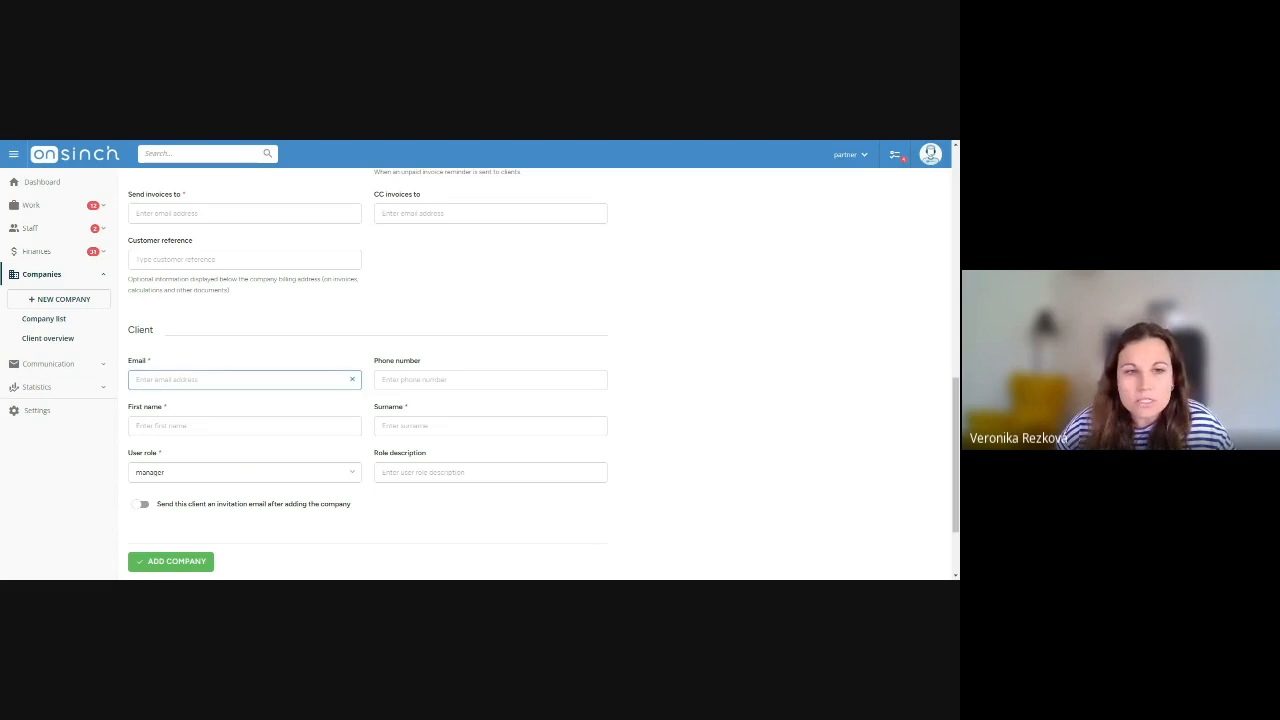
pyautogui.scroll(-2, 368, 376)
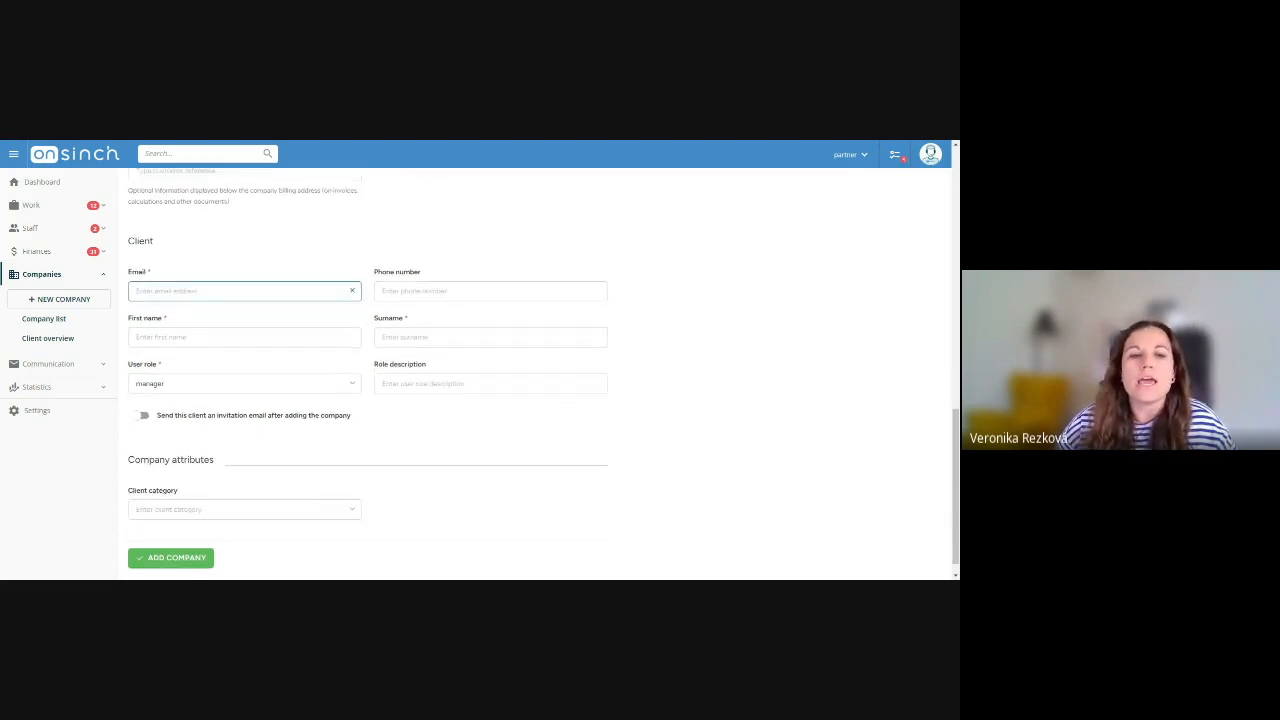
pyautogui.click(302, 448)
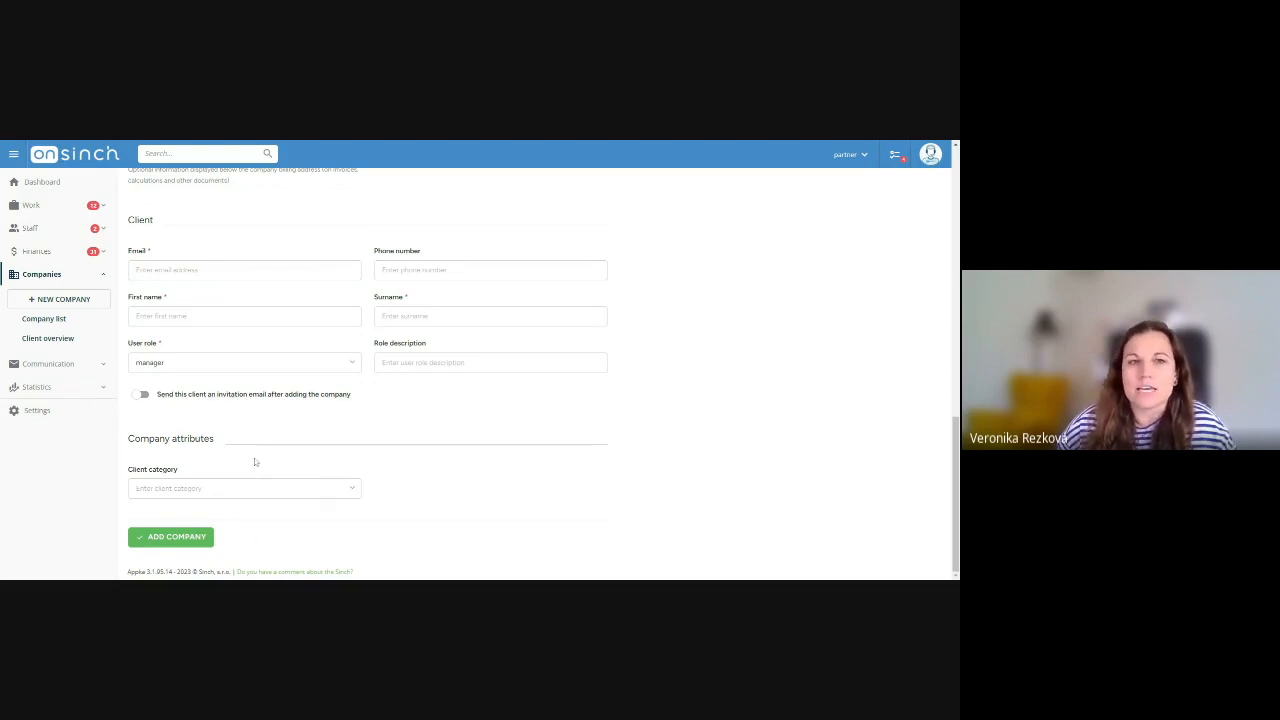
pyautogui.scroll(10, 370, 494)
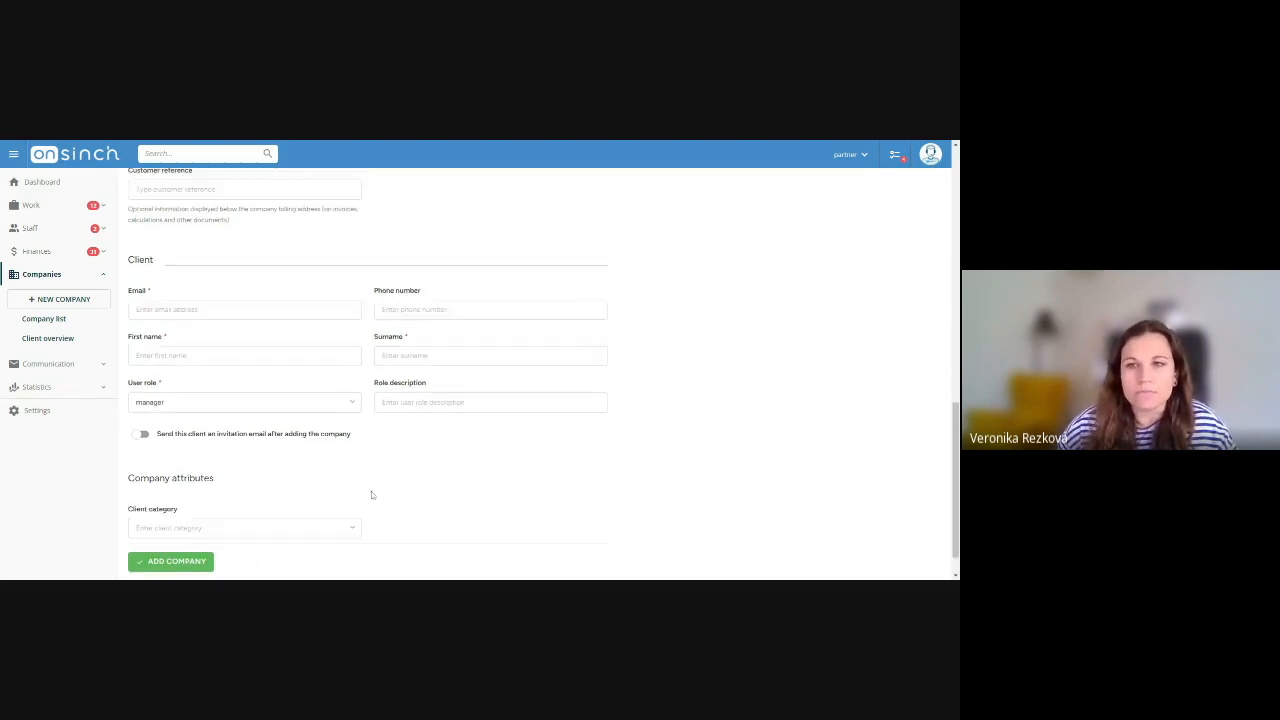
pyautogui.scroll(5, 371, 494)
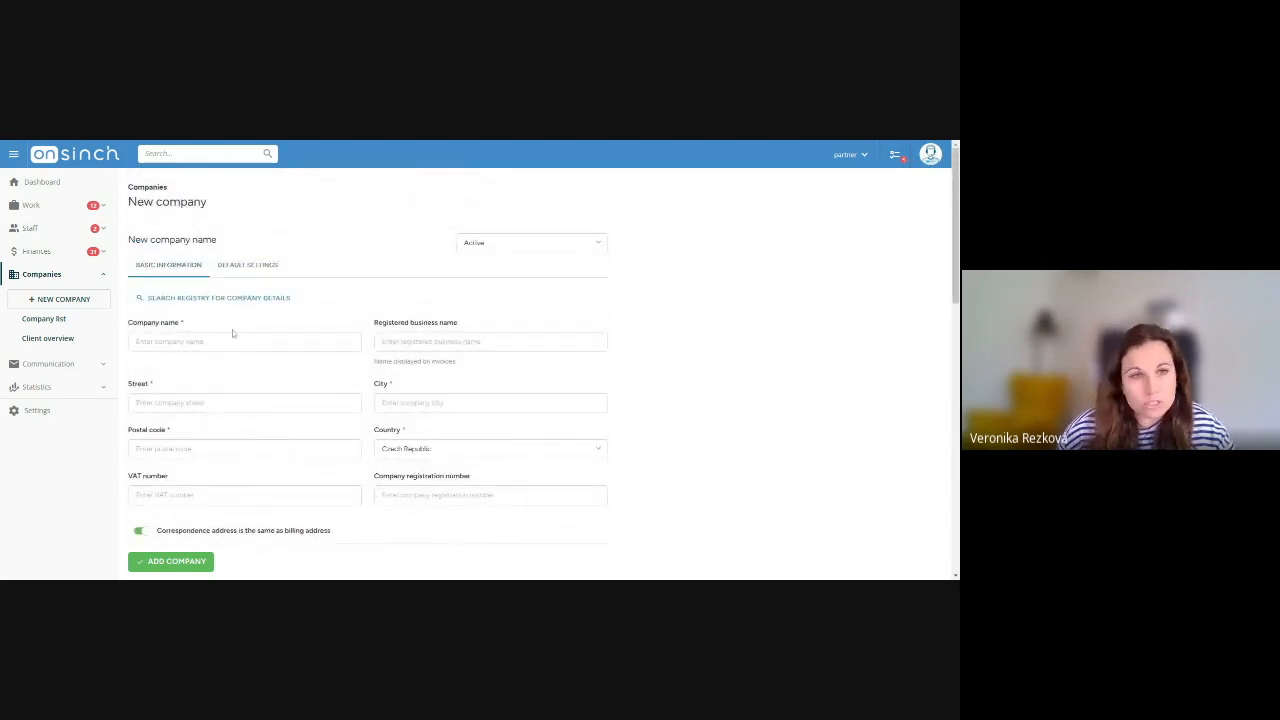
# - Review the new company's default settings, including tags, shift location, private note, invoicing defaults and requirement defaults
pyautogui.click(249, 270)
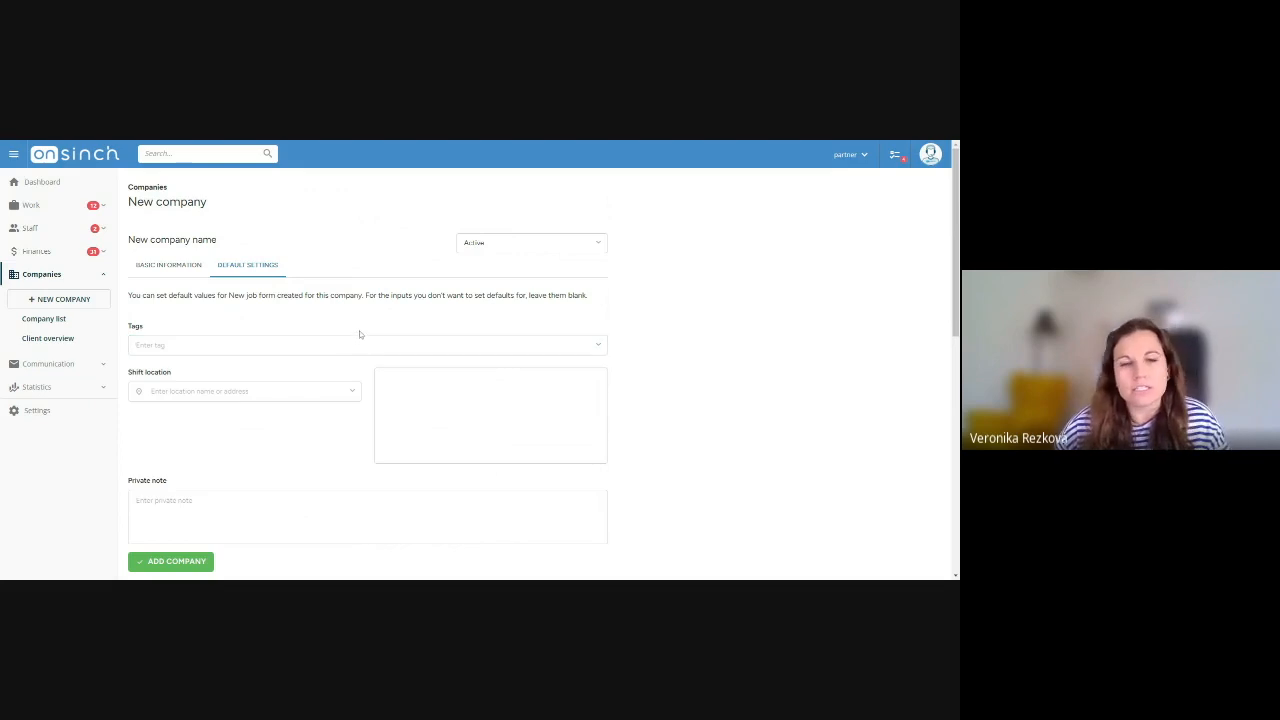
pyautogui.click(594, 341)
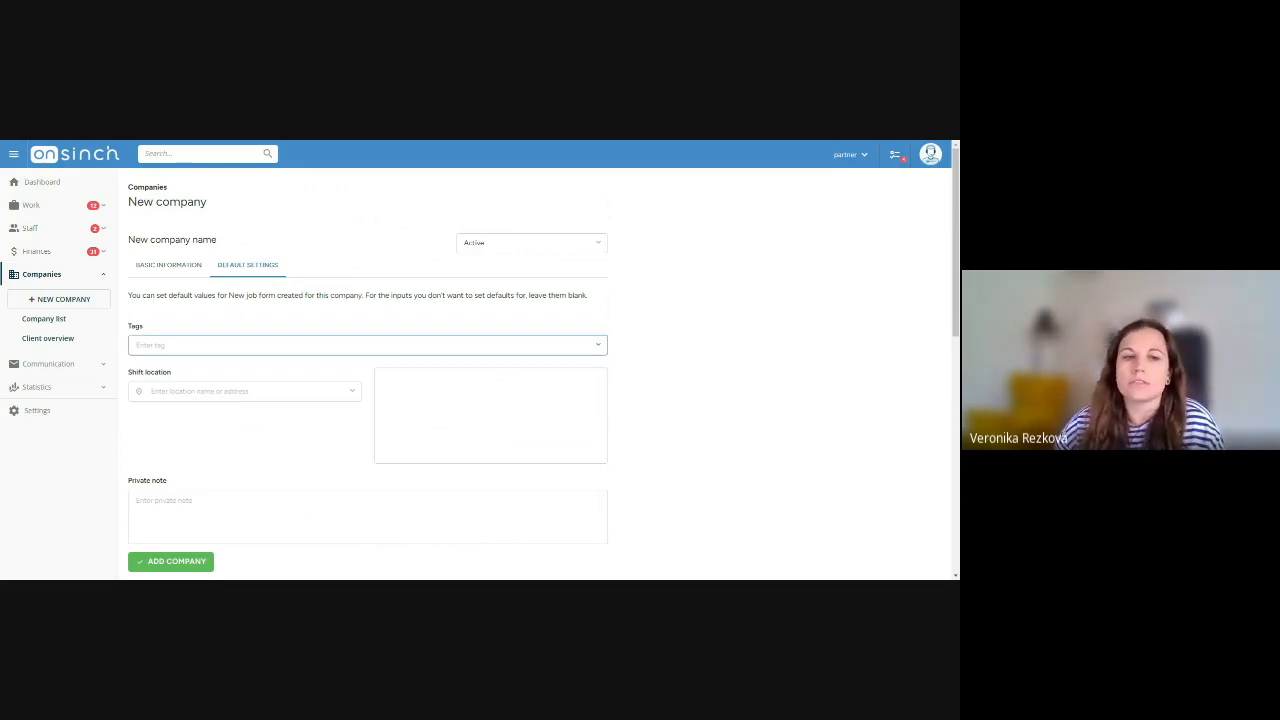
pyautogui.scroll(-4, 616, 347)
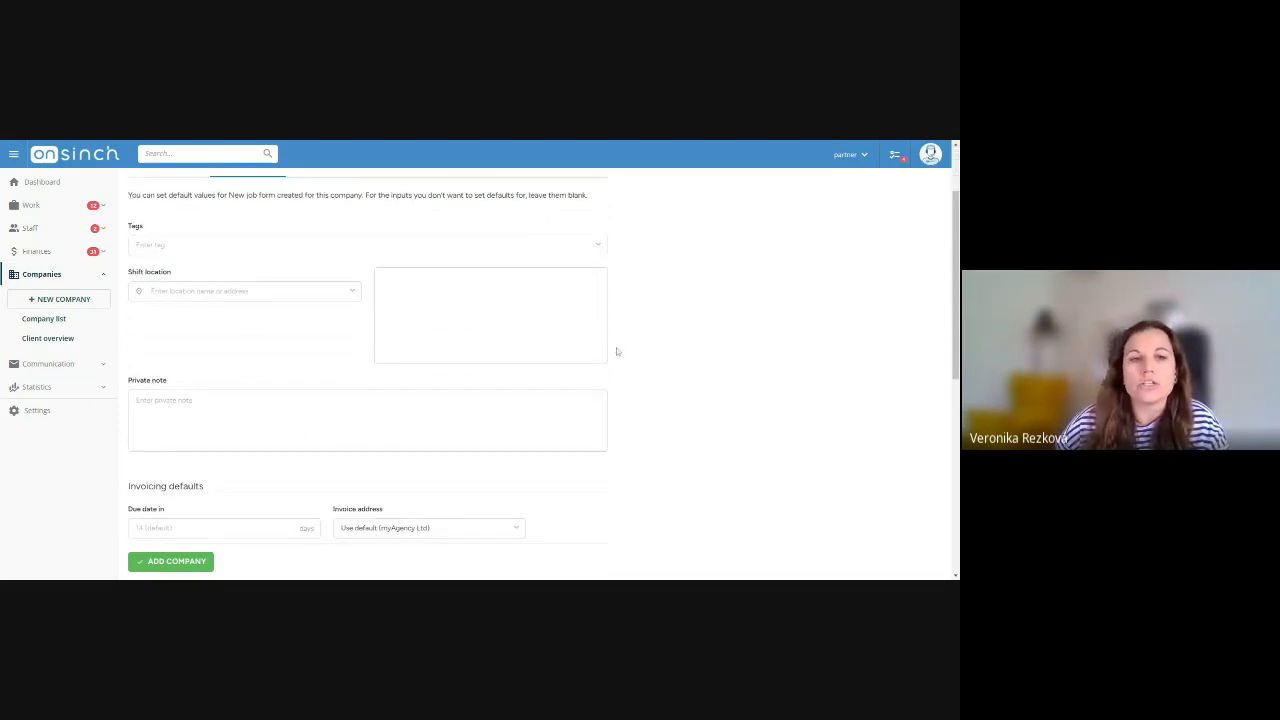
pyautogui.scroll(-1, 617, 354)
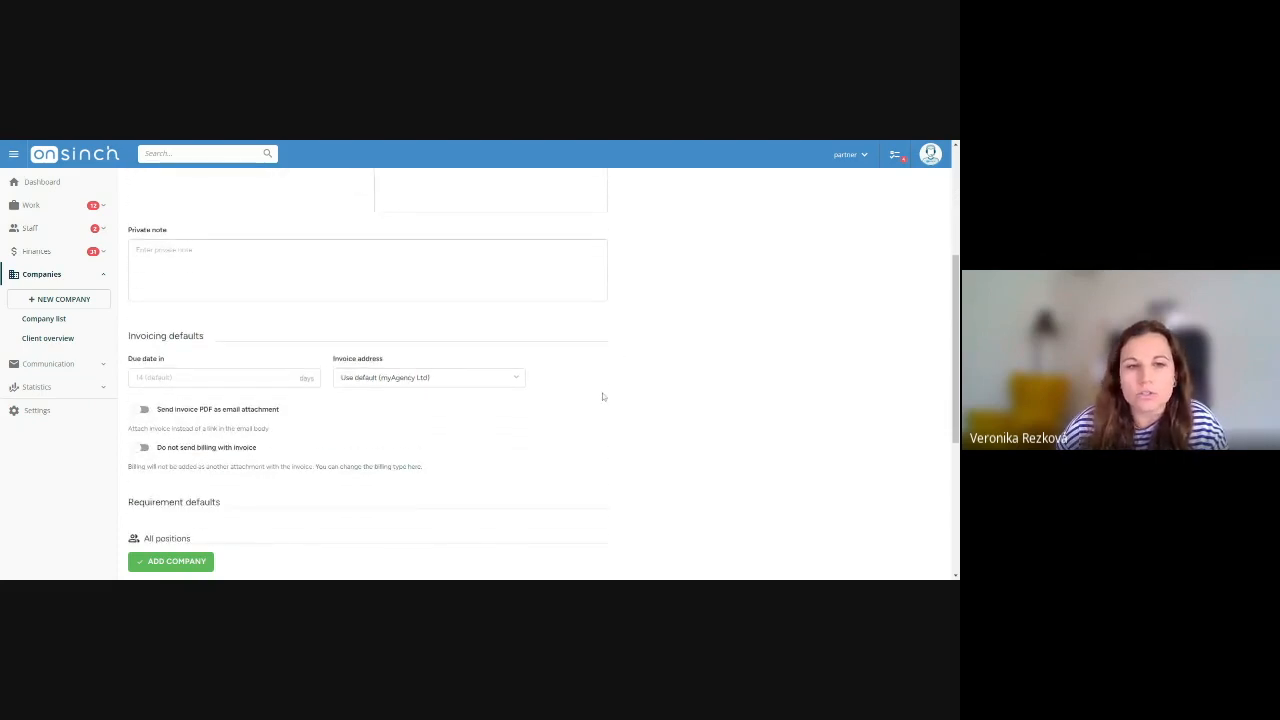
pyautogui.scroll(-3, 603, 397)
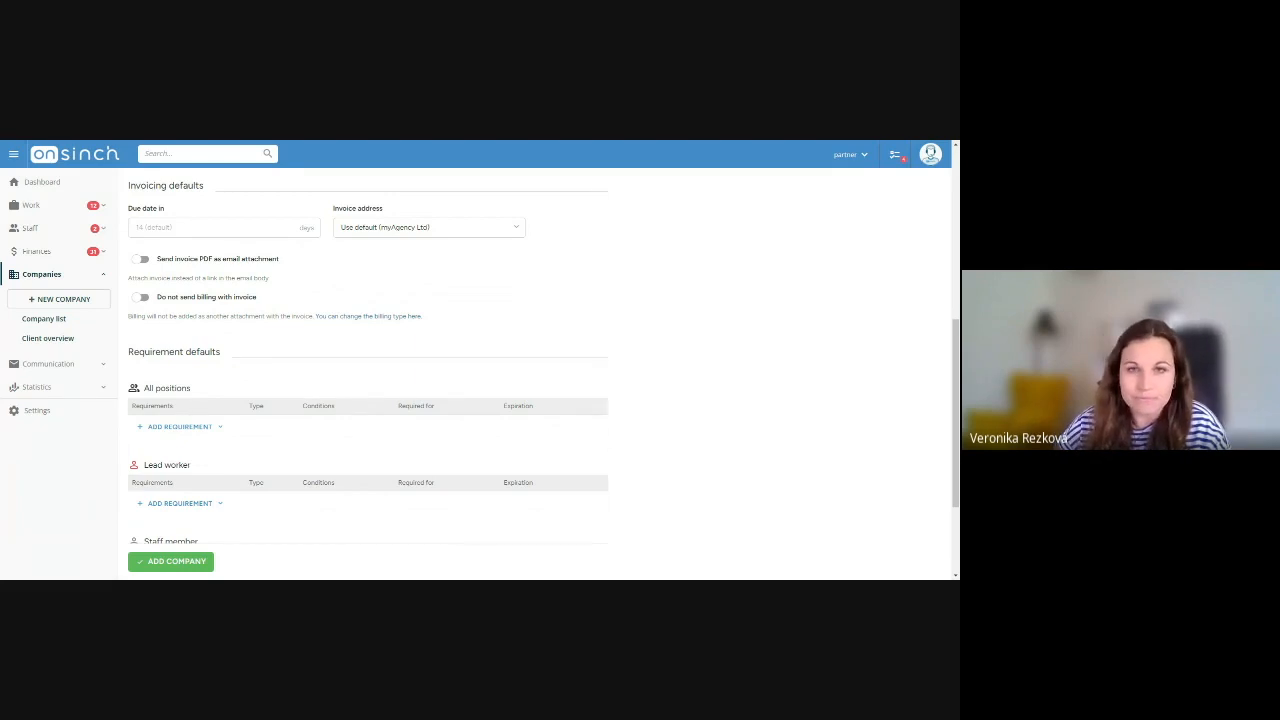
pyautogui.scroll(5, 604, 387)
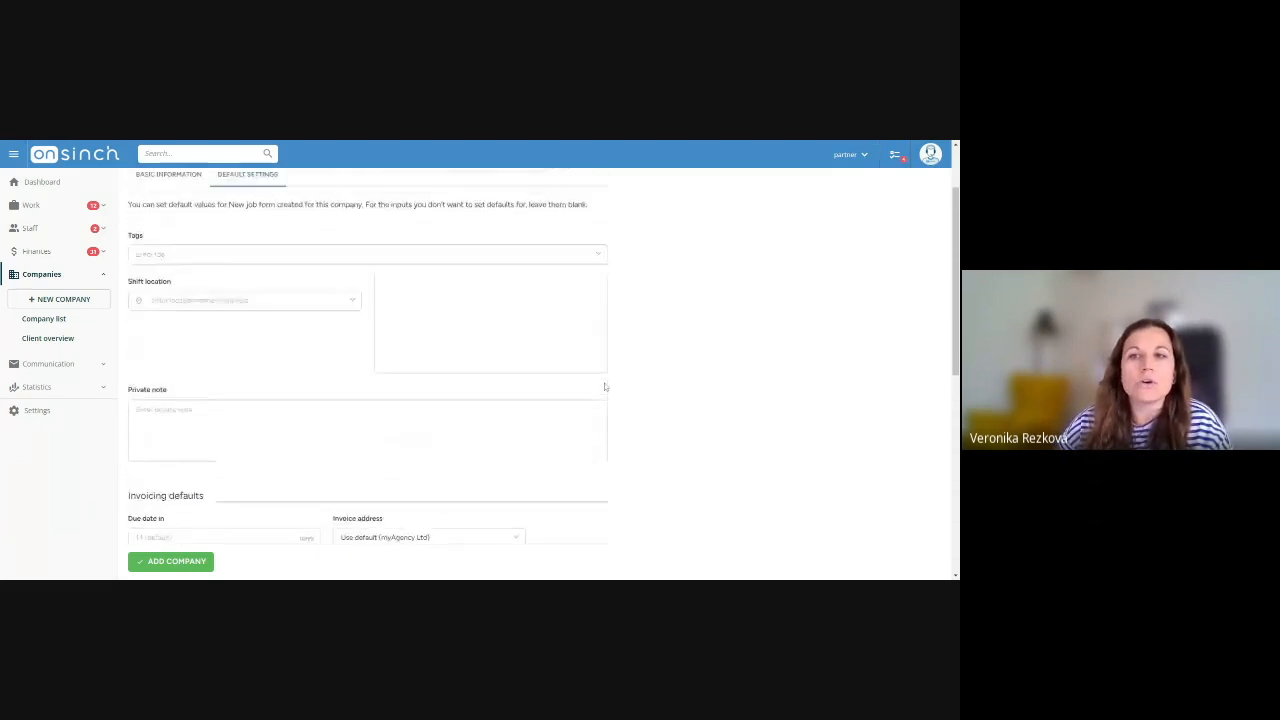
# - Open Pilton Congress Hotels Inc. for editing in the new version of the page and review its basic information
pyautogui.click(63, 320)
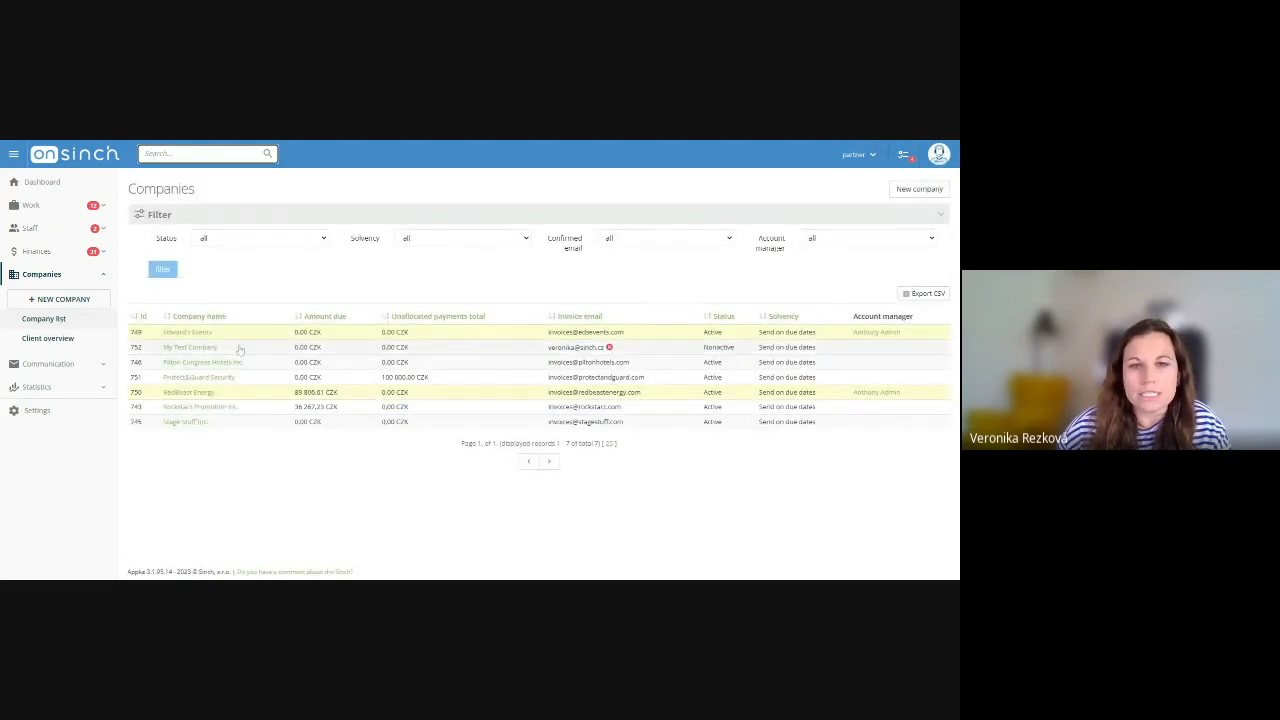
pyautogui.click(200, 364)
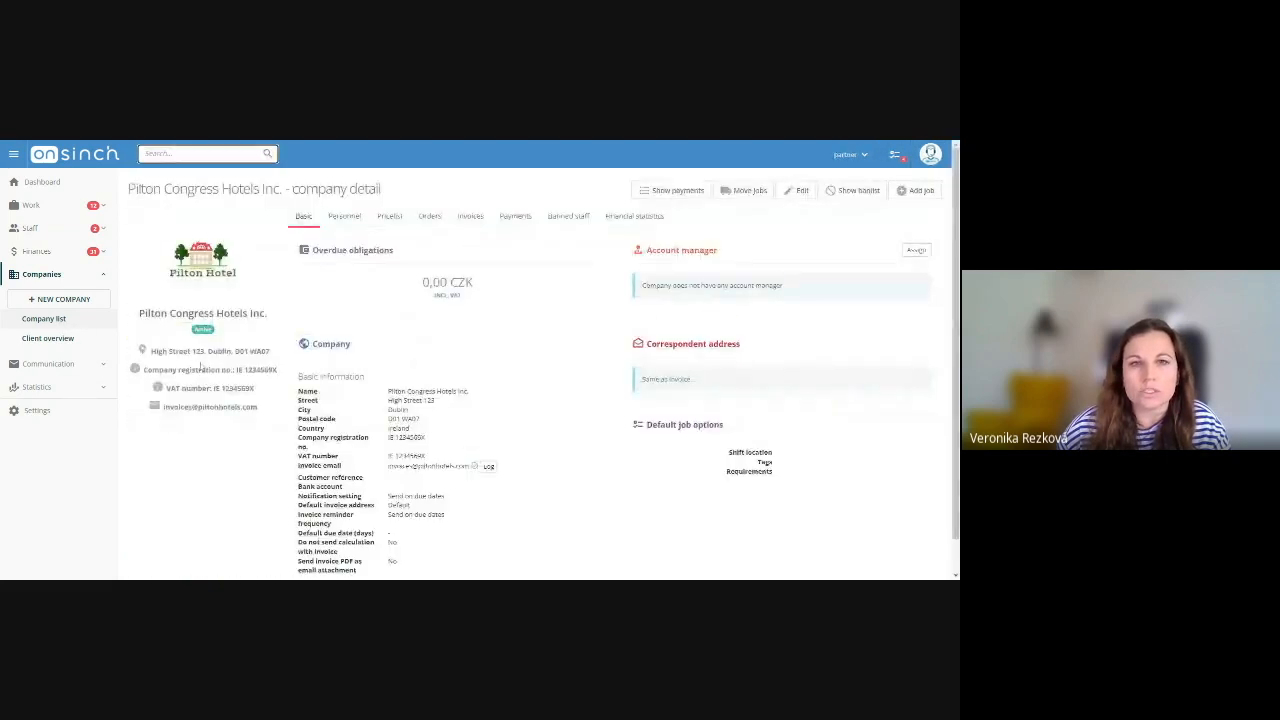
pyautogui.click(798, 190)
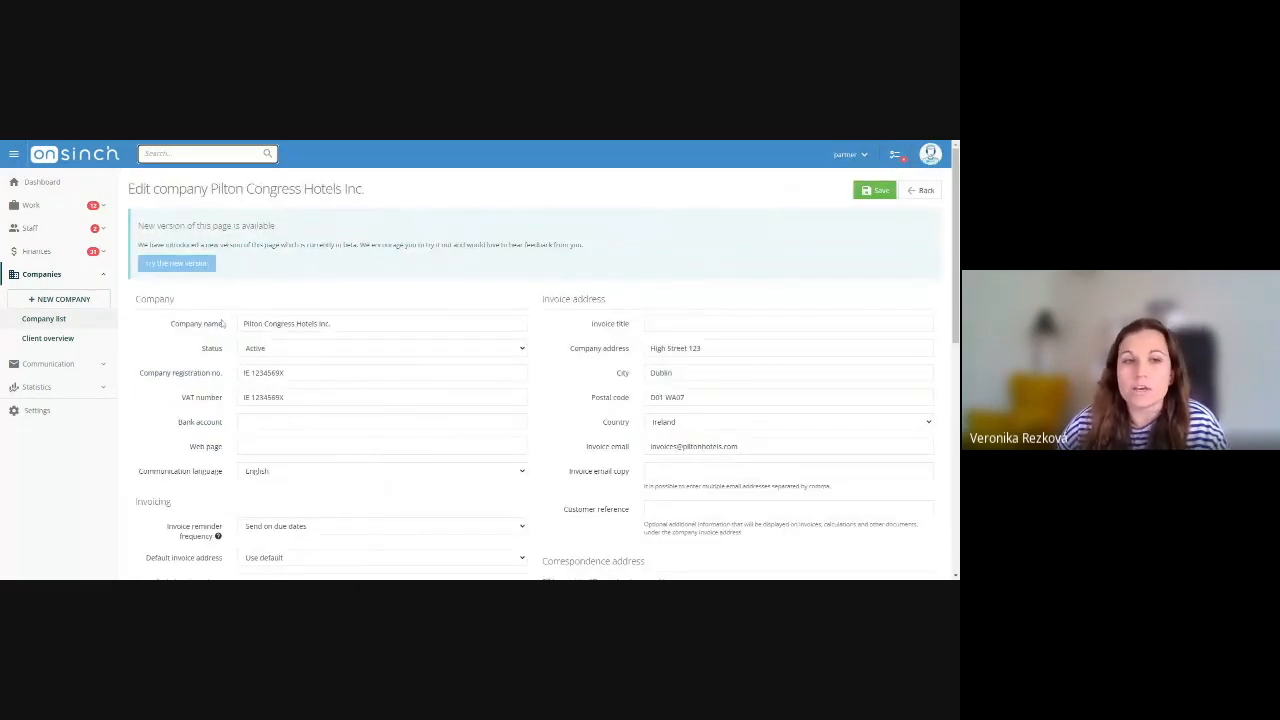
pyautogui.click(200, 265)
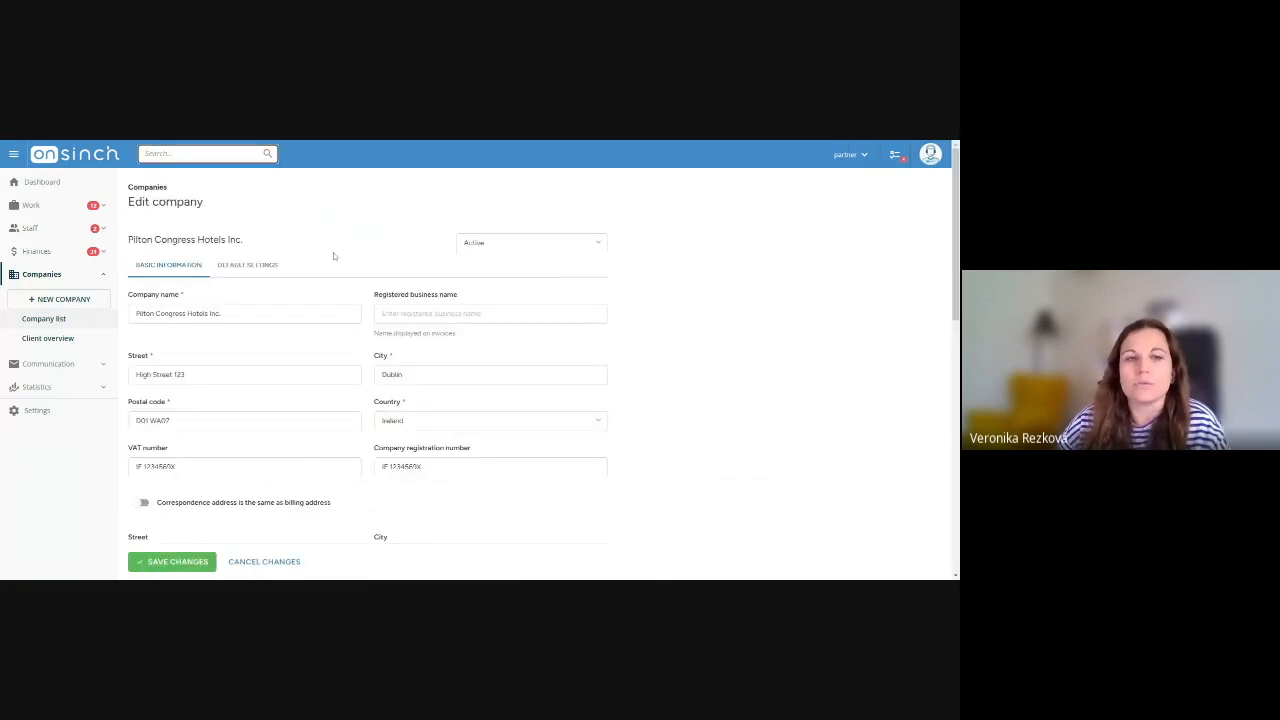
pyautogui.scroll(-4, 343, 308)
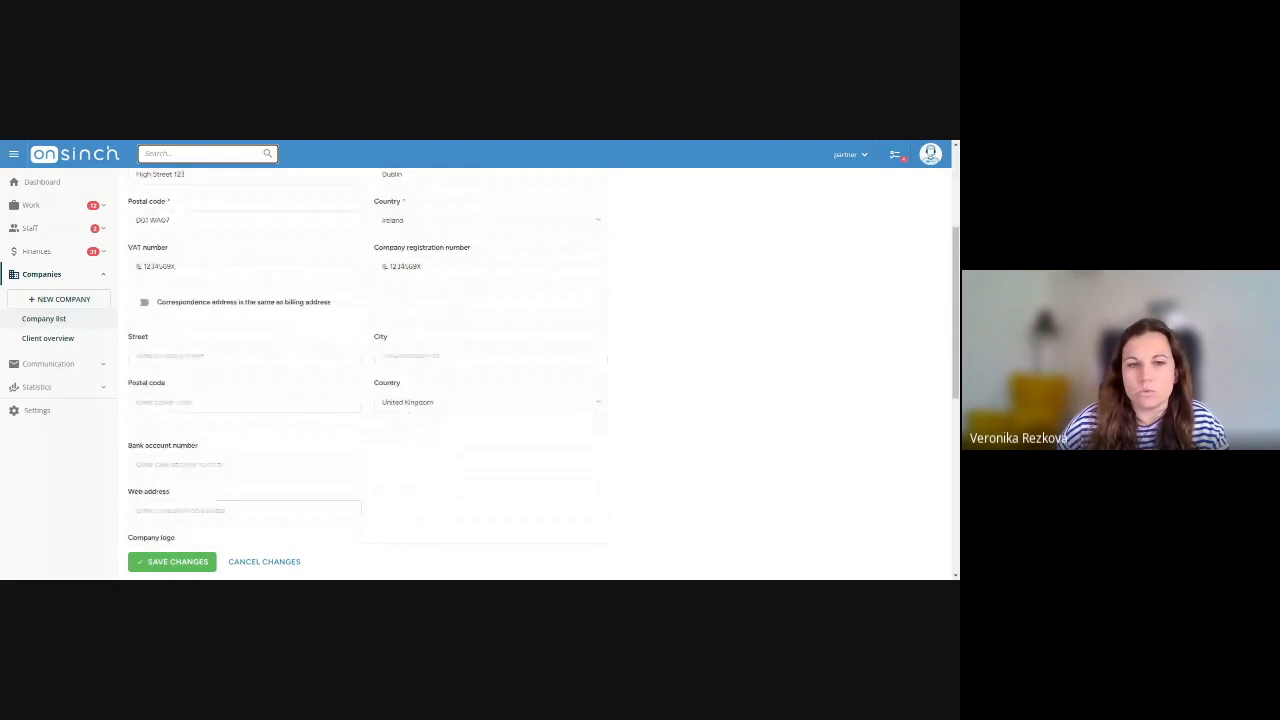
pyautogui.scroll(4, 326, 317)
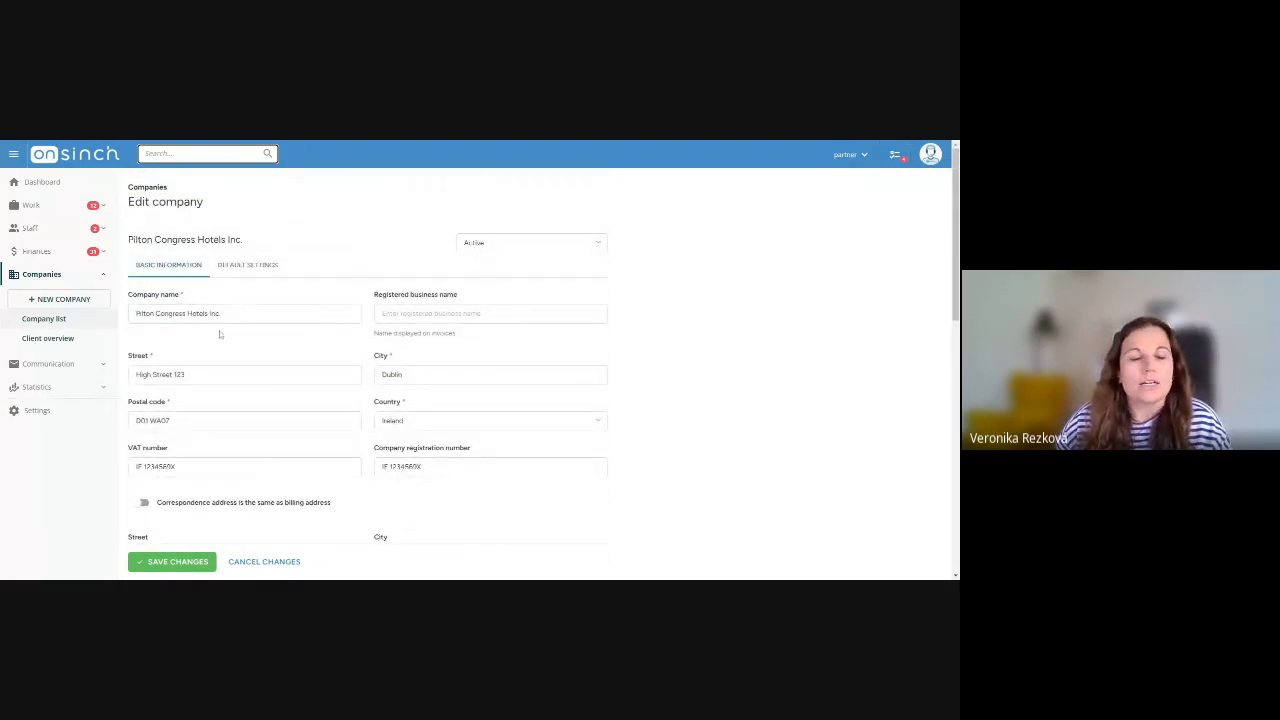
# - Open the Add staff form and switch it to its new version
pyautogui.click(101, 277)
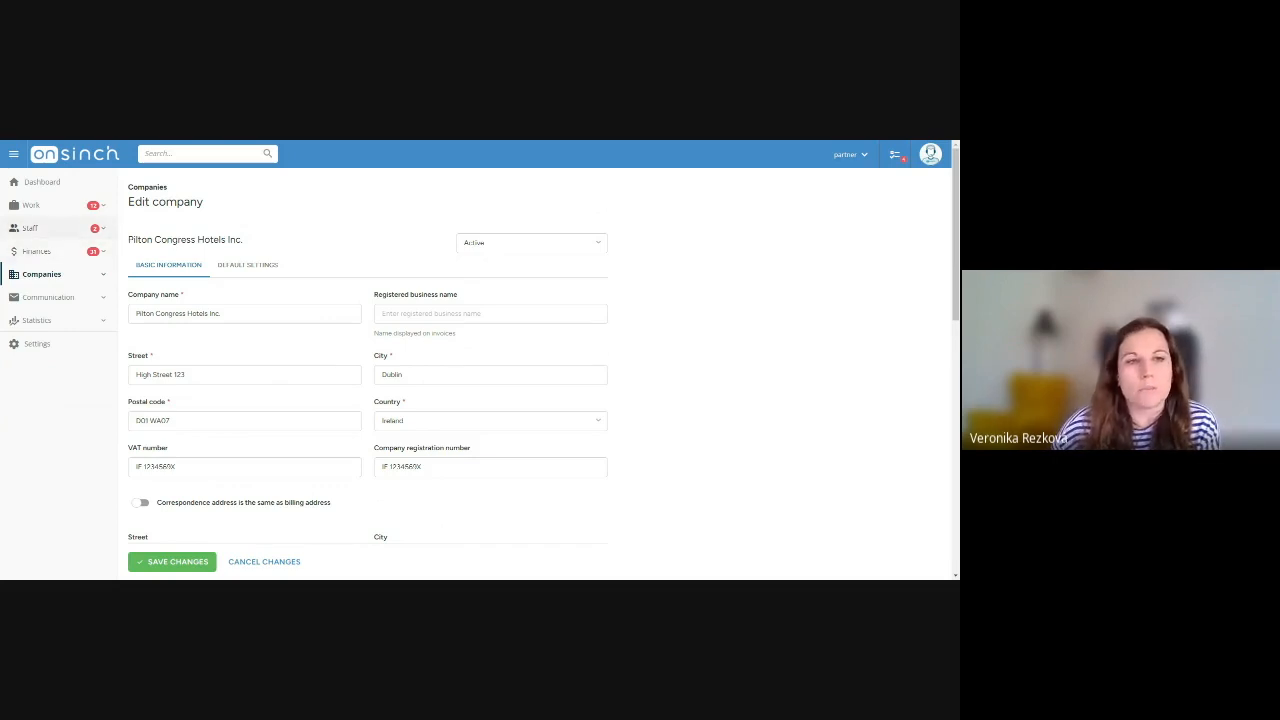
pyautogui.click(93, 230)
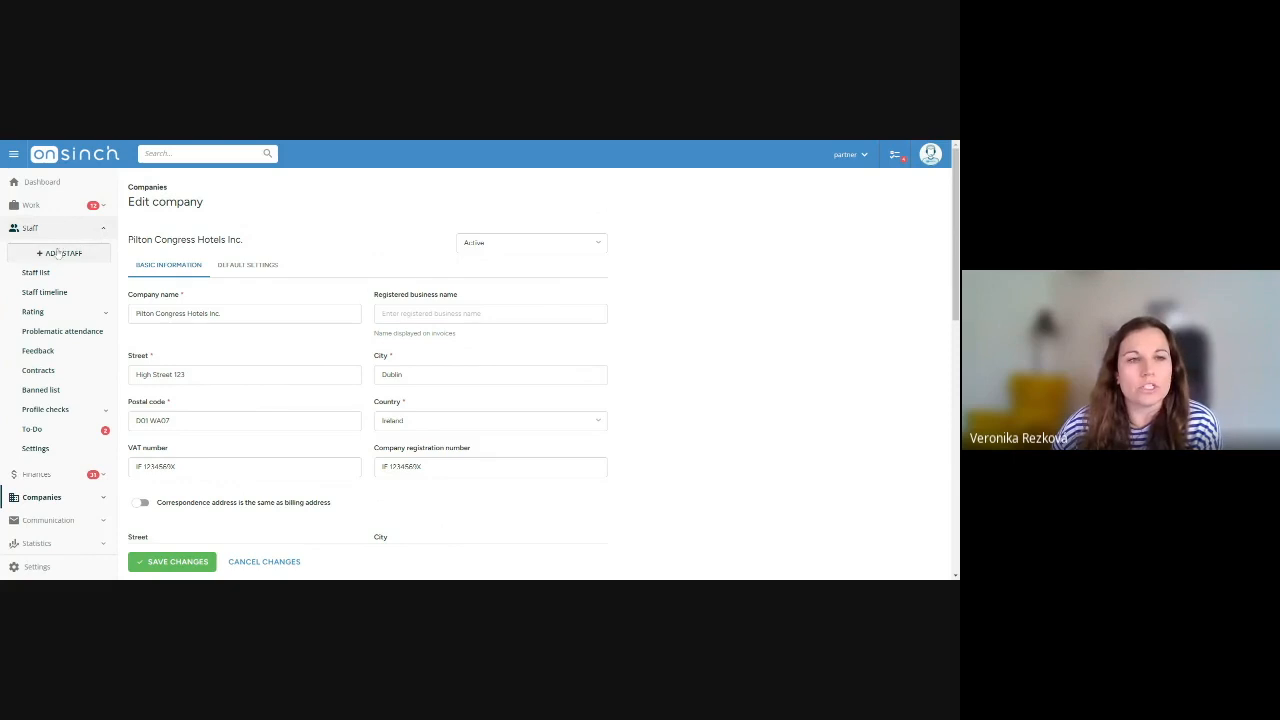
pyautogui.click(56, 254)
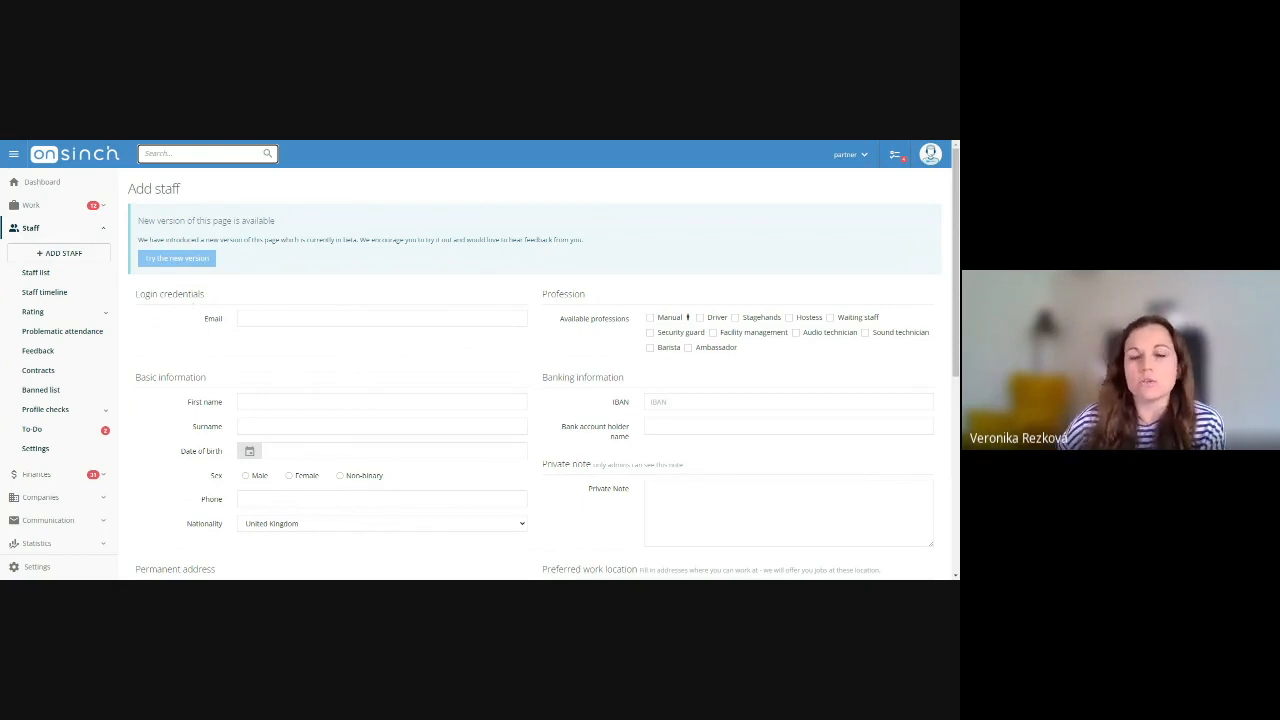
pyautogui.click(193, 258)
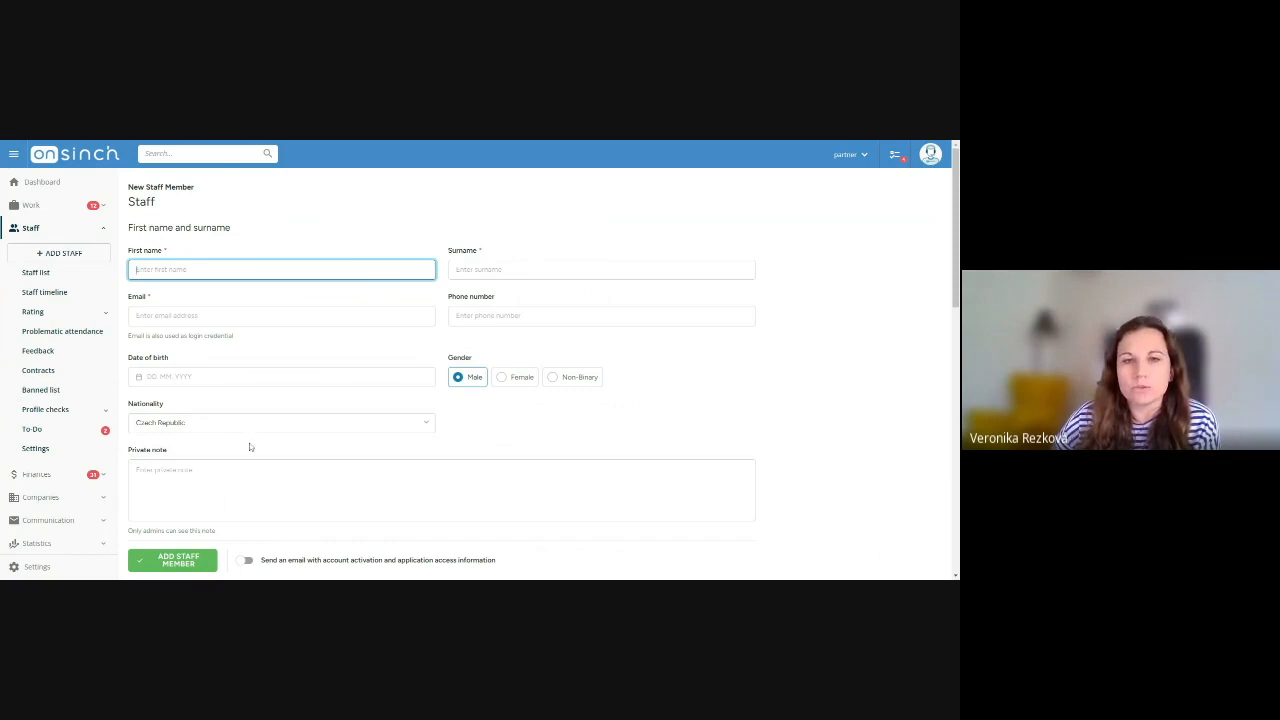
# - Select Ambassador, Audio technician and Driver as the new staff member's available professions
pyautogui.scroll(-1, 549, 429)
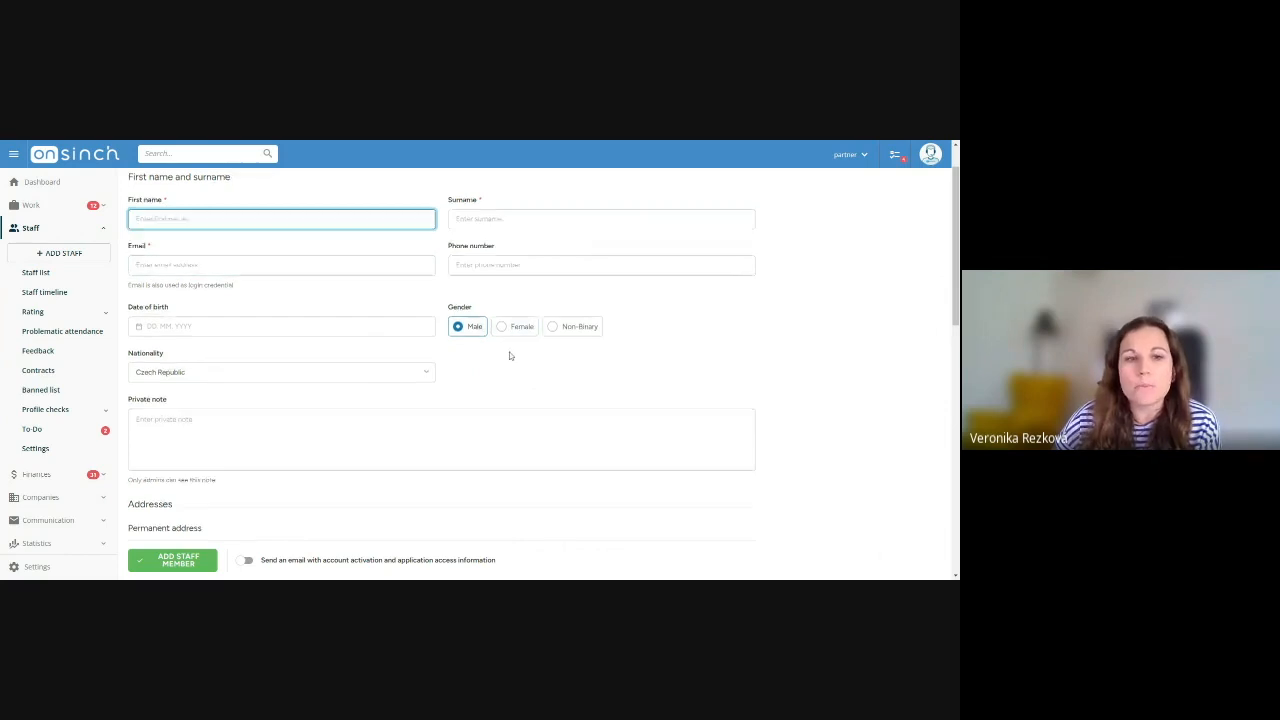
pyautogui.scroll(-1, 510, 356)
pyautogui.scroll(-3, 509, 355)
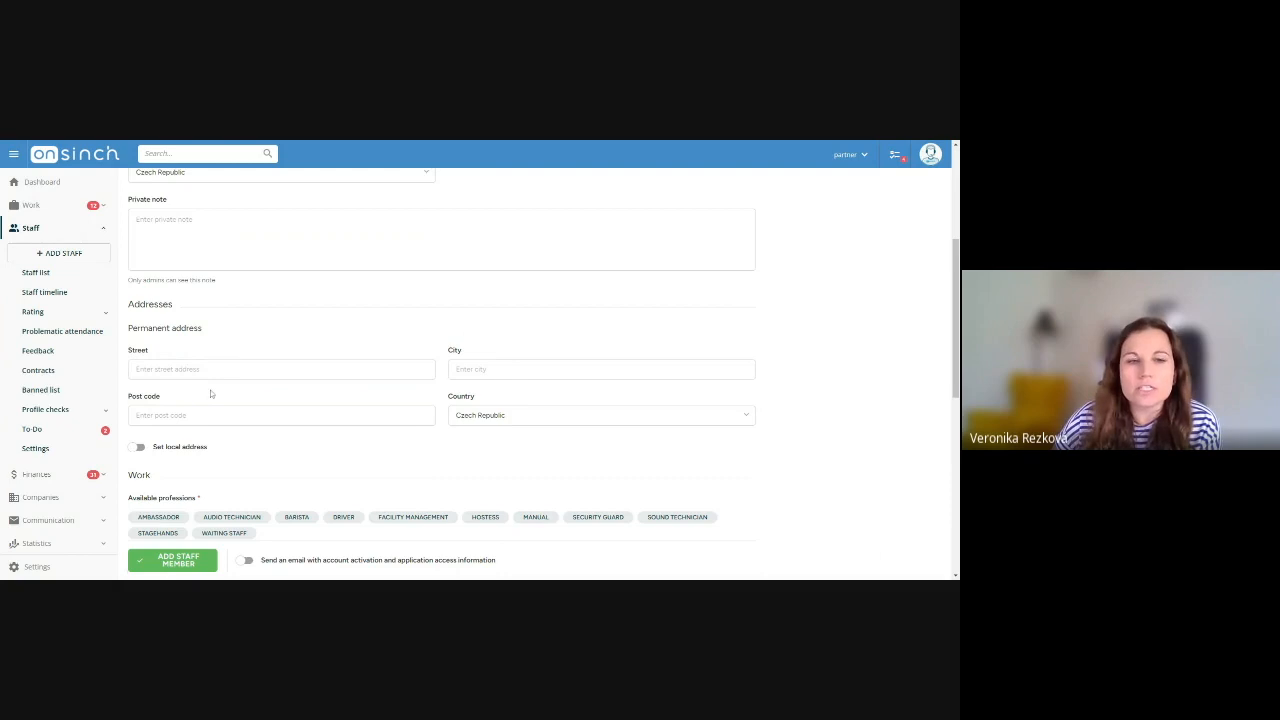
pyautogui.scroll(-2, 500, 414)
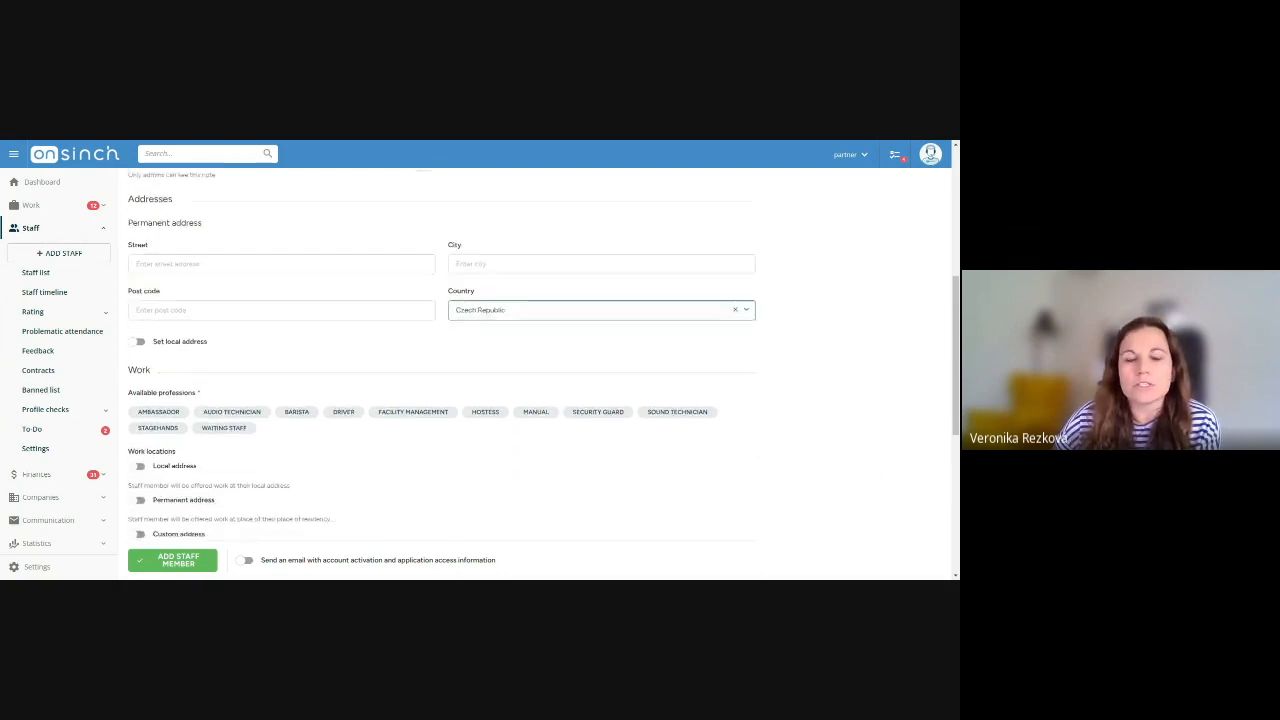
pyautogui.scroll(-1, 500, 414)
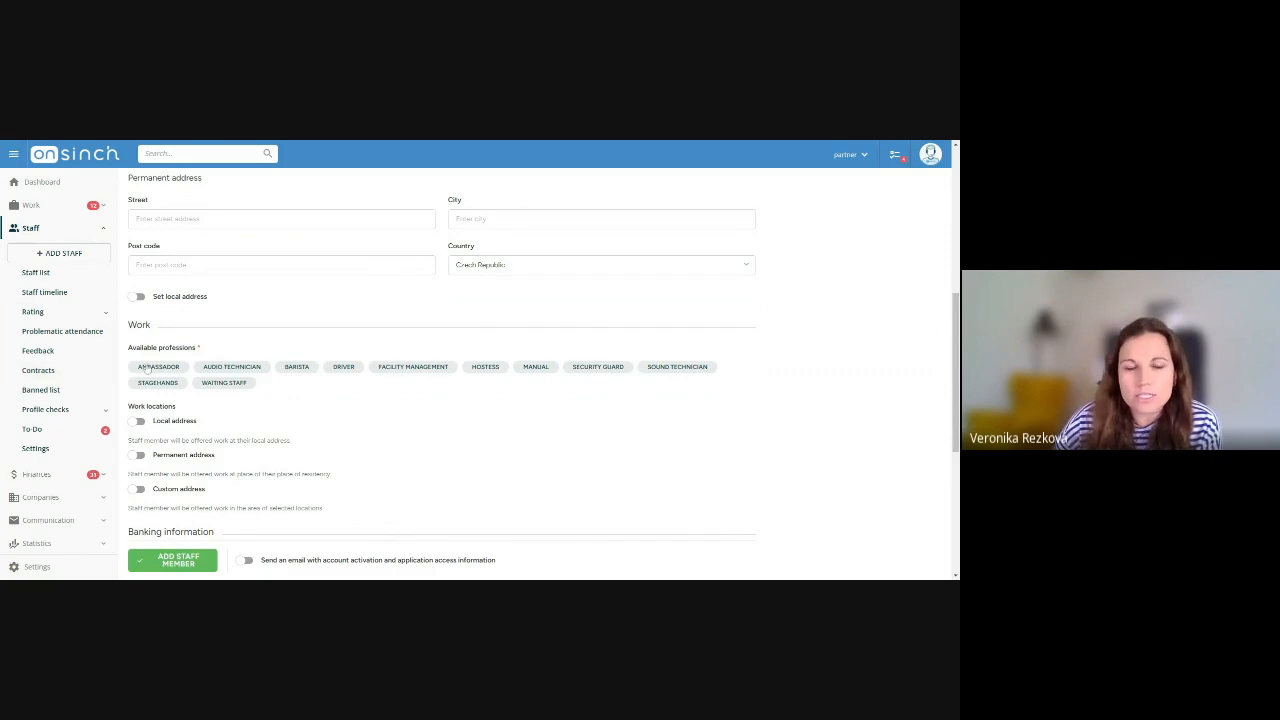
pyautogui.scroll(-1, 240, 400)
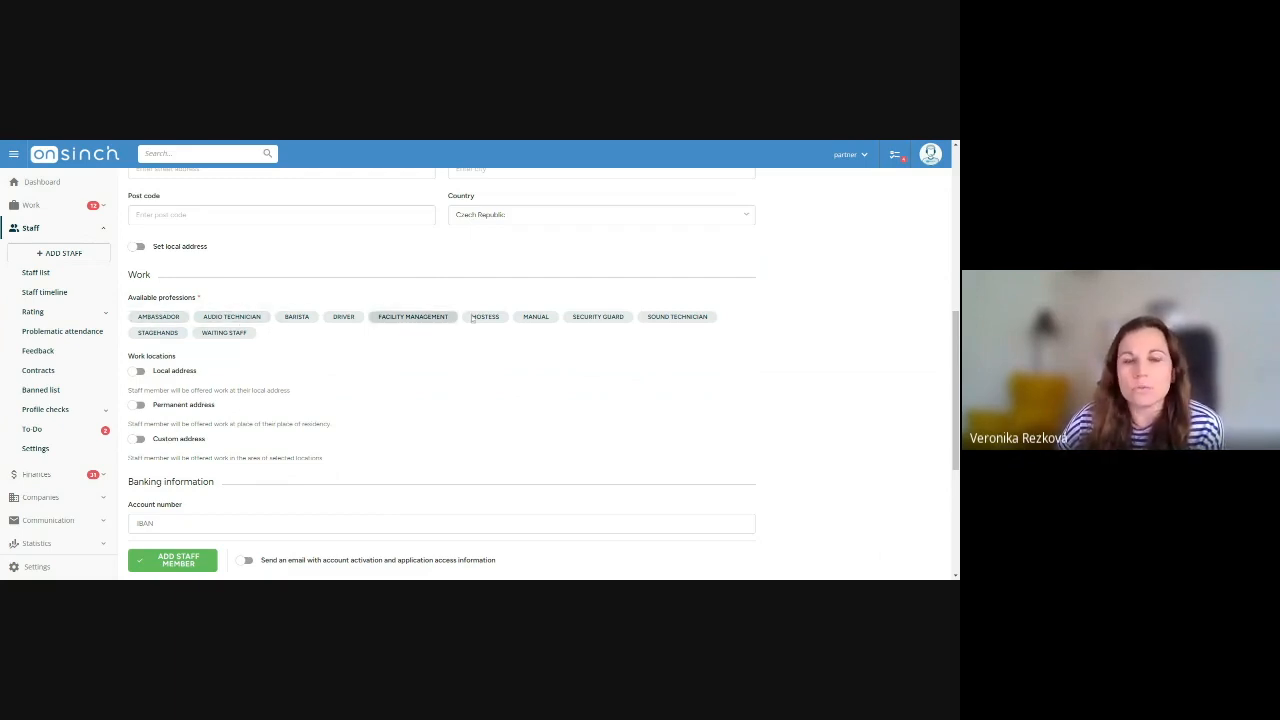
pyautogui.click(165, 318)
pyautogui.click(212, 317)
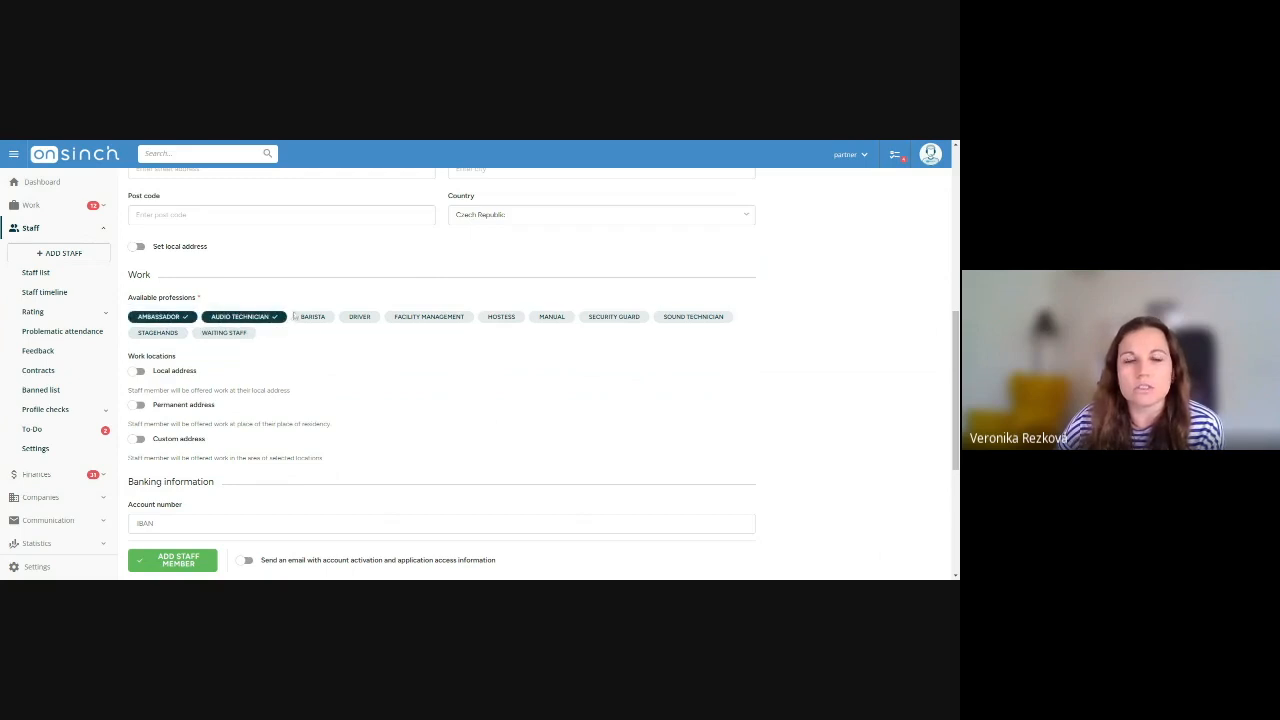
pyautogui.click(365, 318)
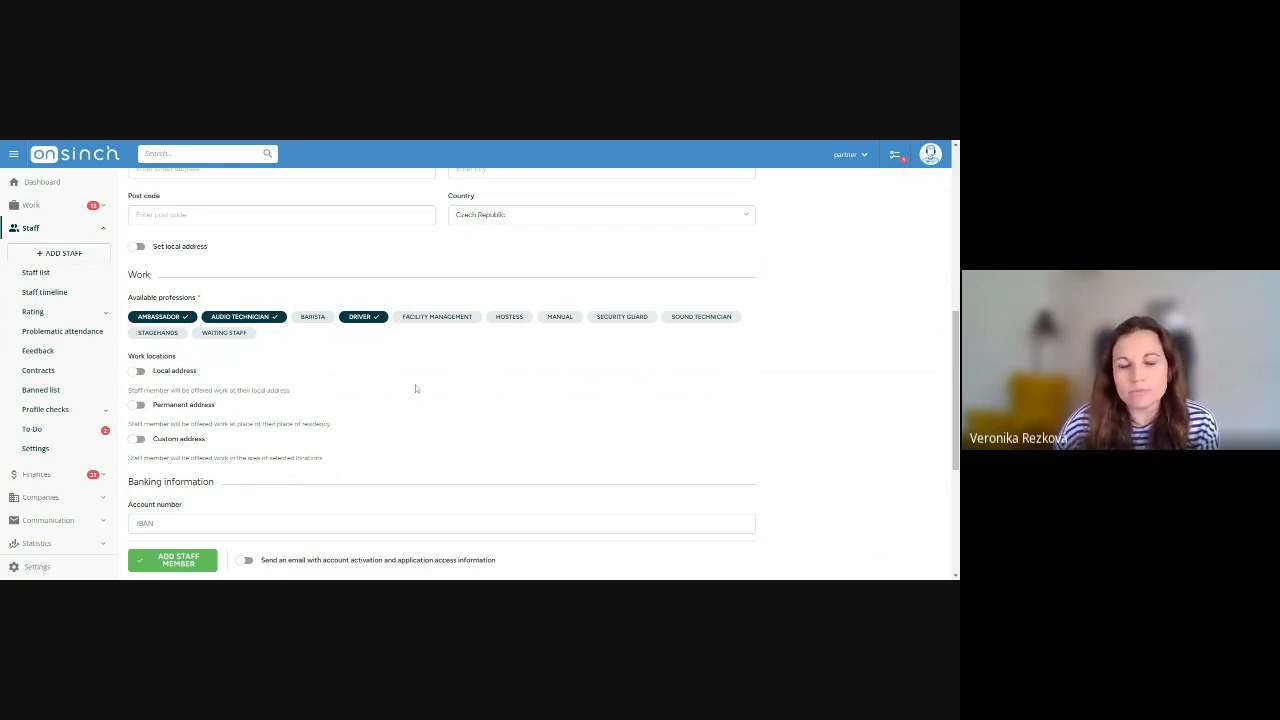
# - Add Manual to the selected professions and check the form's personal attributes for profession-specific fields
pyautogui.scroll(-3, 414, 377)
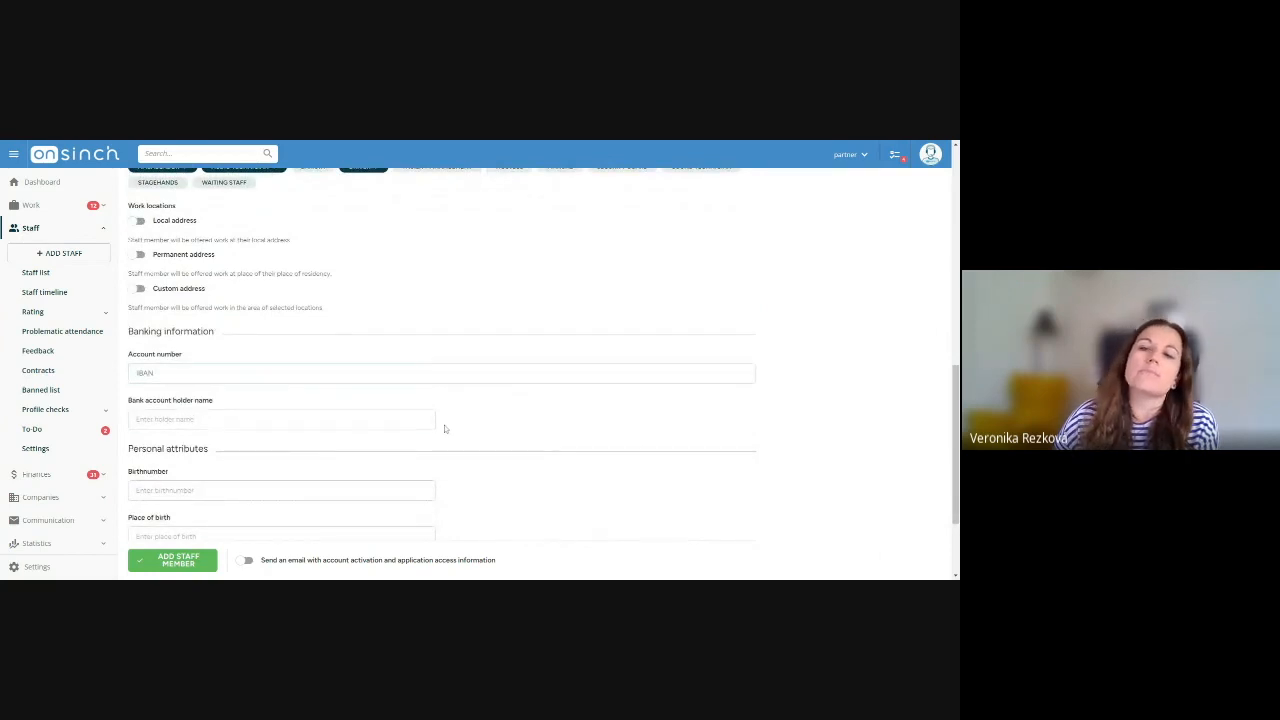
pyautogui.scroll(-3, 445, 429)
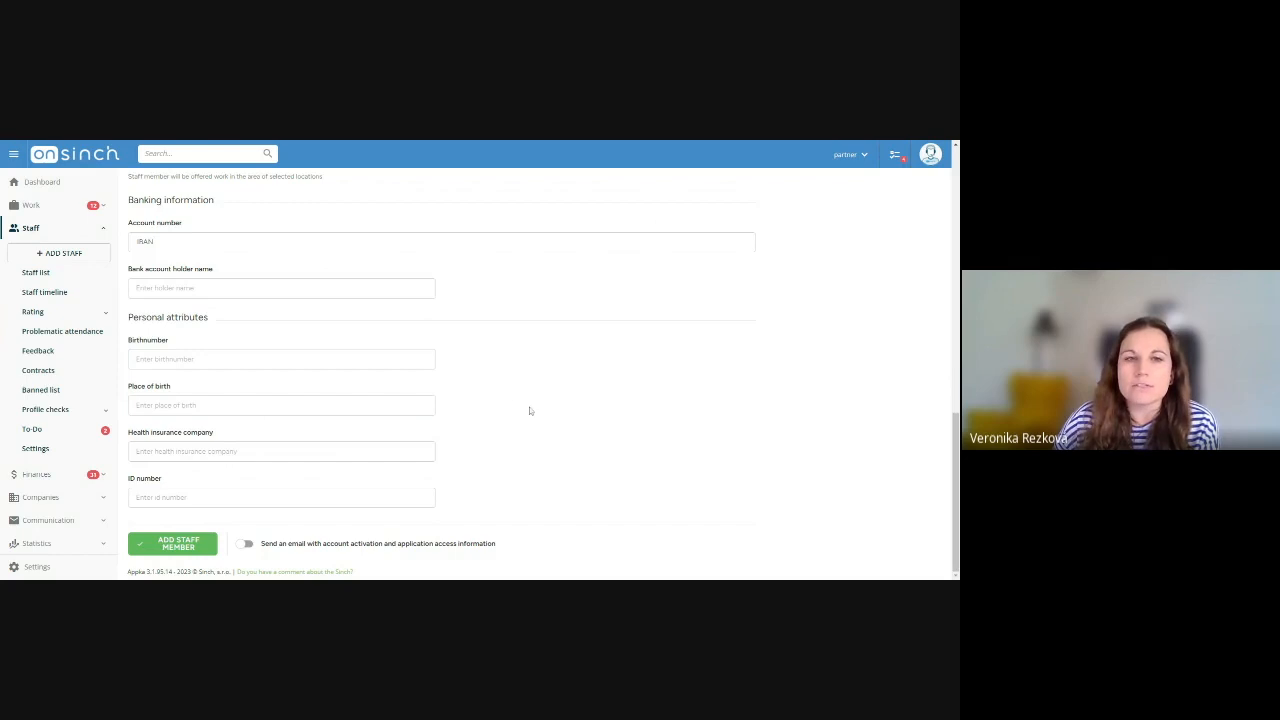
pyautogui.scroll(5, 533, 419)
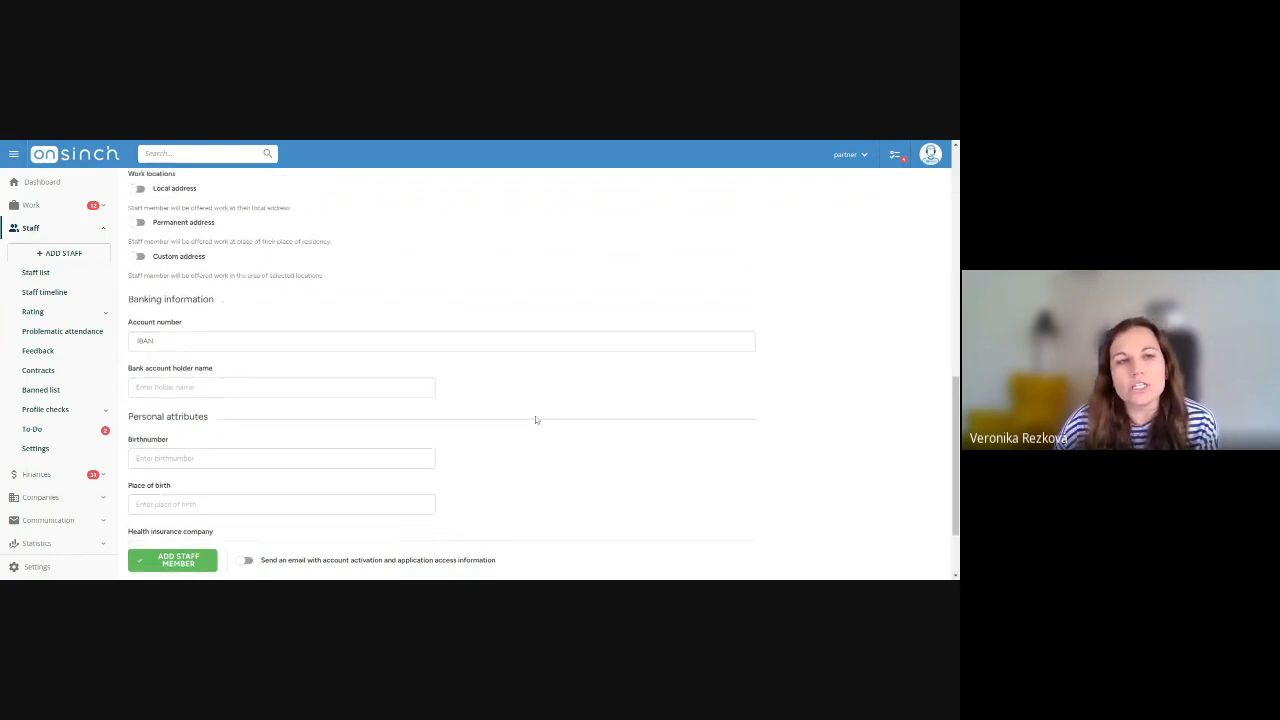
pyautogui.scroll(1, 535, 420)
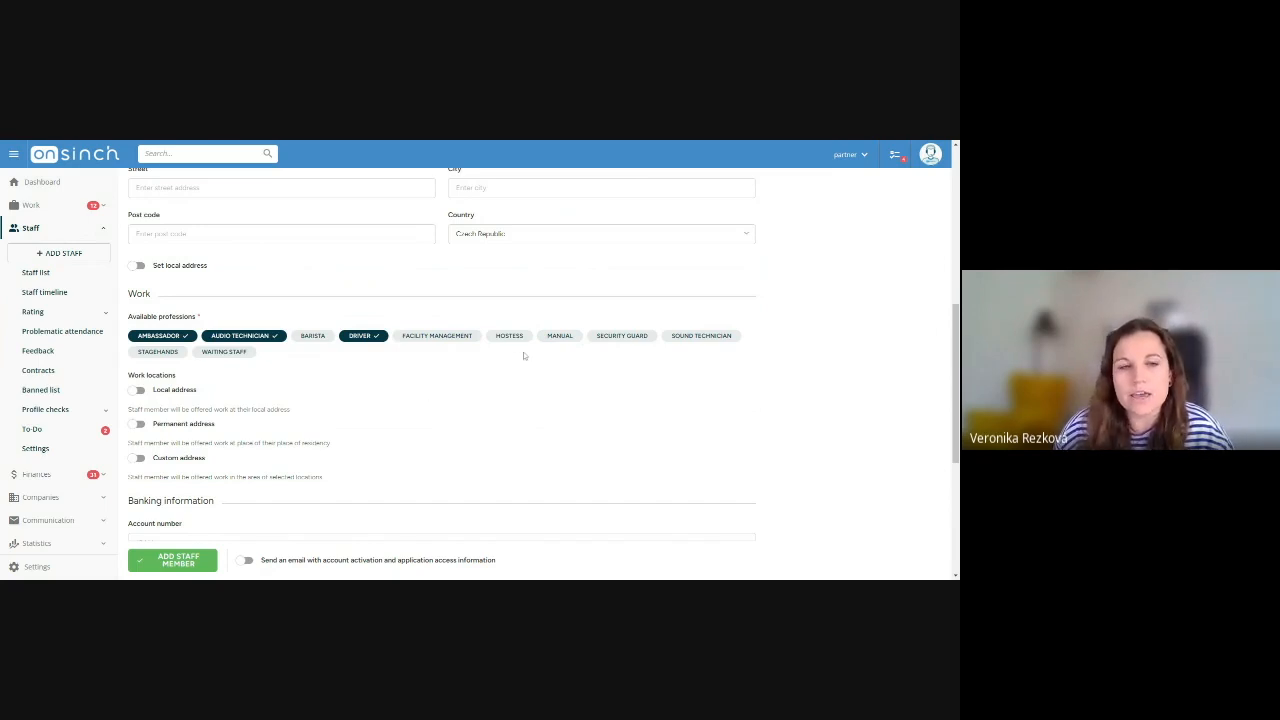
pyautogui.click(561, 337)
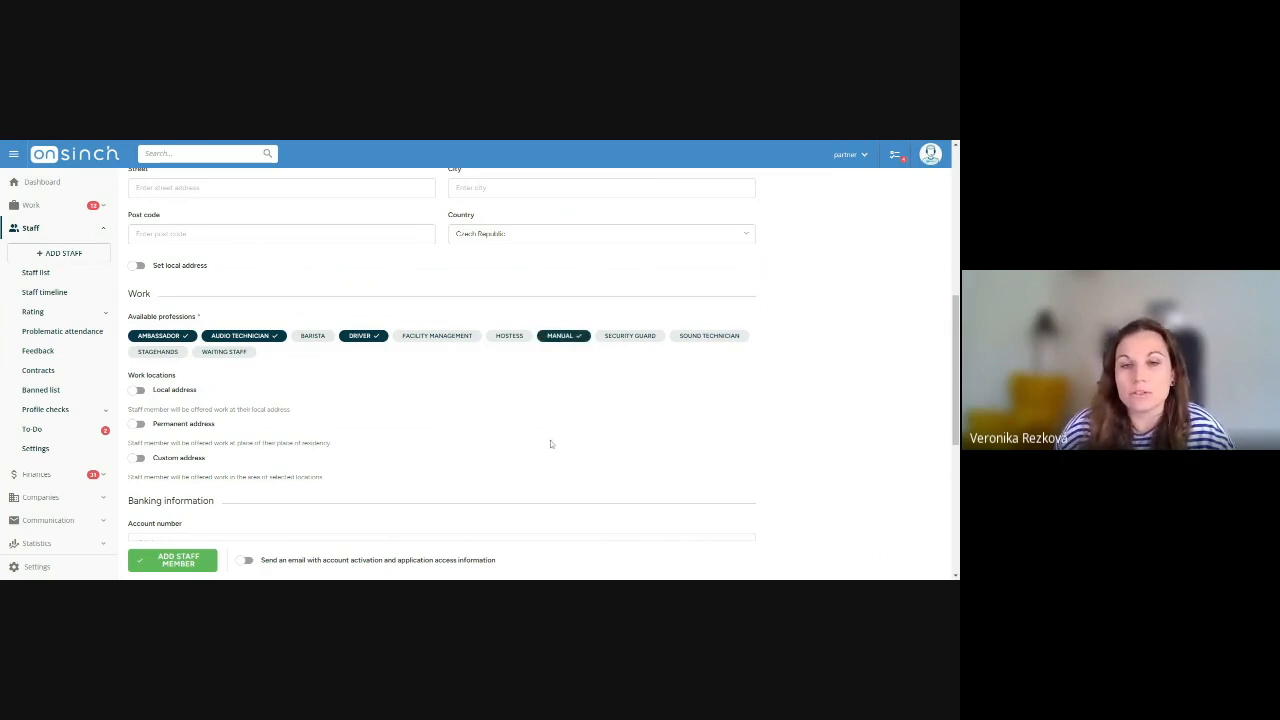
pyautogui.scroll(-1, 545, 416)
pyautogui.scroll(-5, 544, 416)
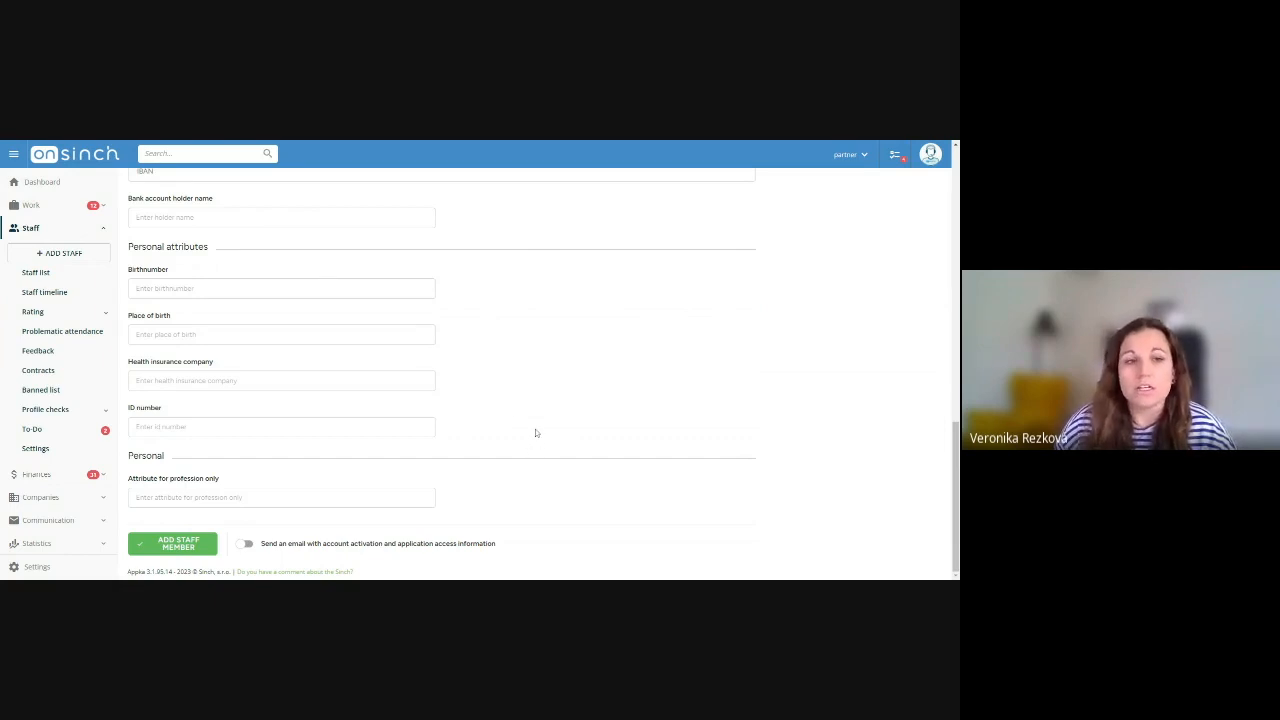
# - Deselect the Manual profession and recheck the personal attribute fields at the end of the staff form
pyautogui.scroll(4, 535, 432)
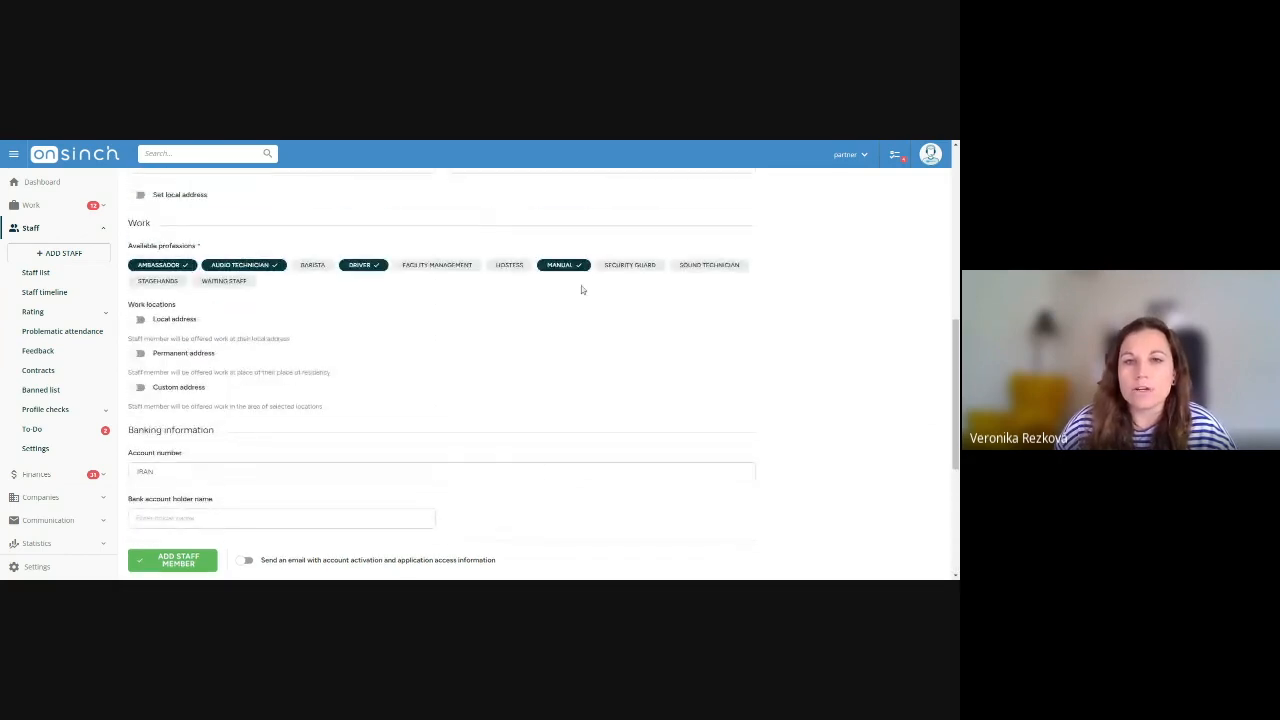
pyautogui.click(572, 266)
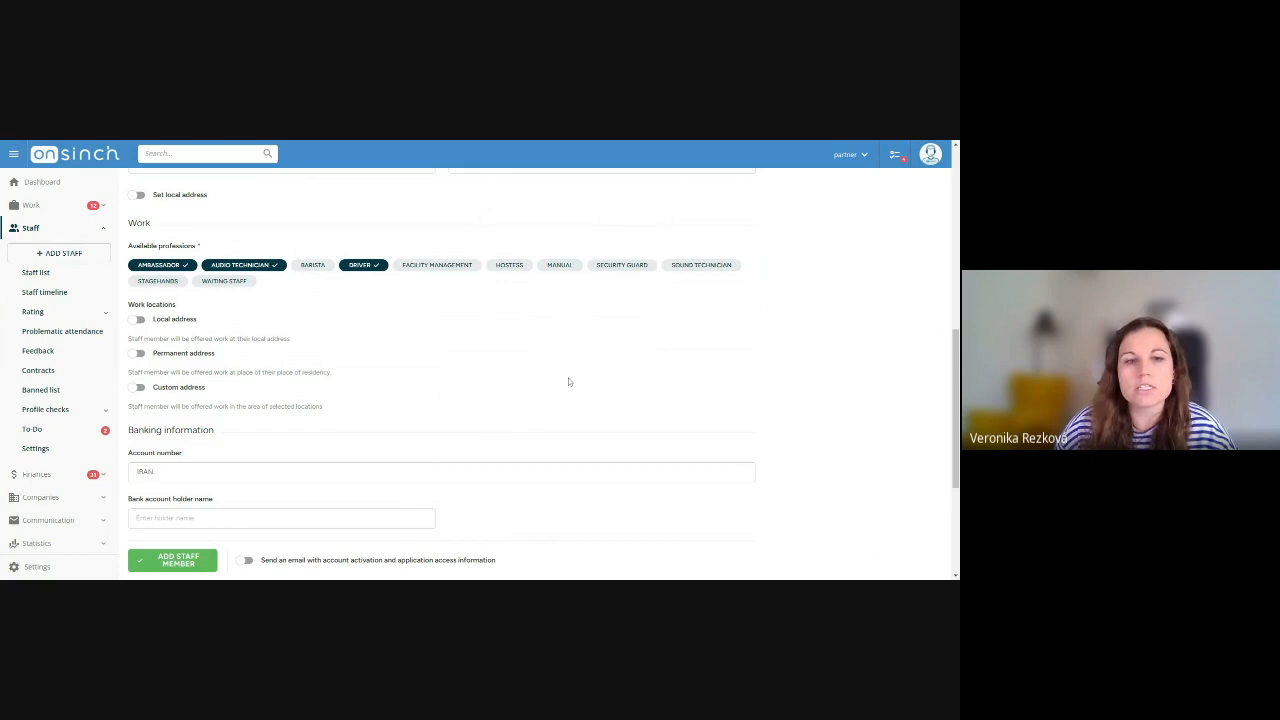
pyautogui.scroll(-4, 568, 377)
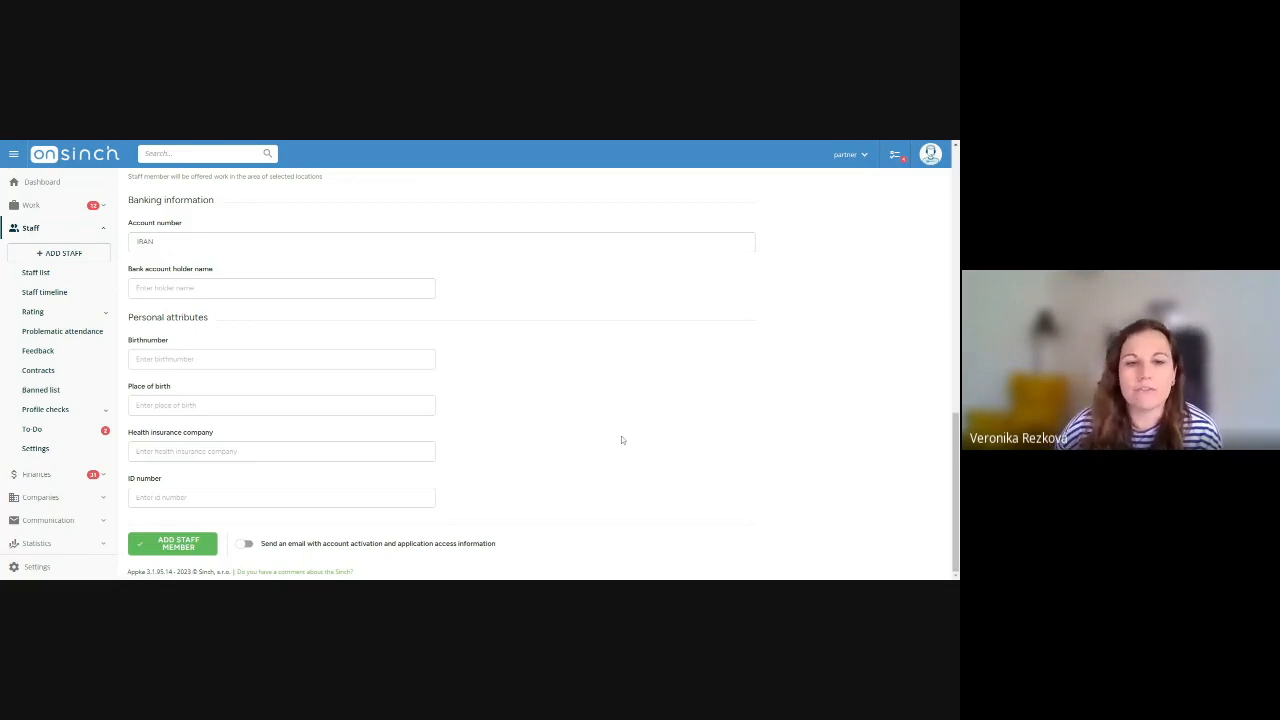
pyautogui.scroll(15, 621, 440)
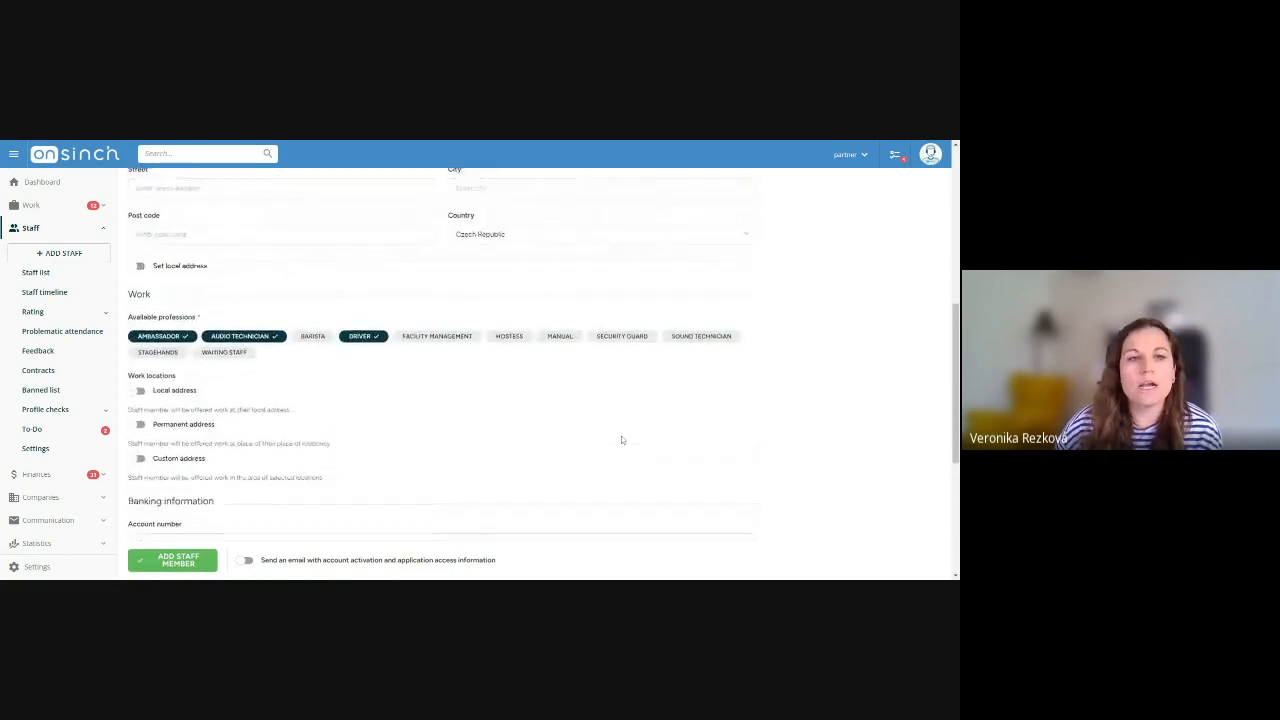
pyautogui.scroll(2, 621, 440)
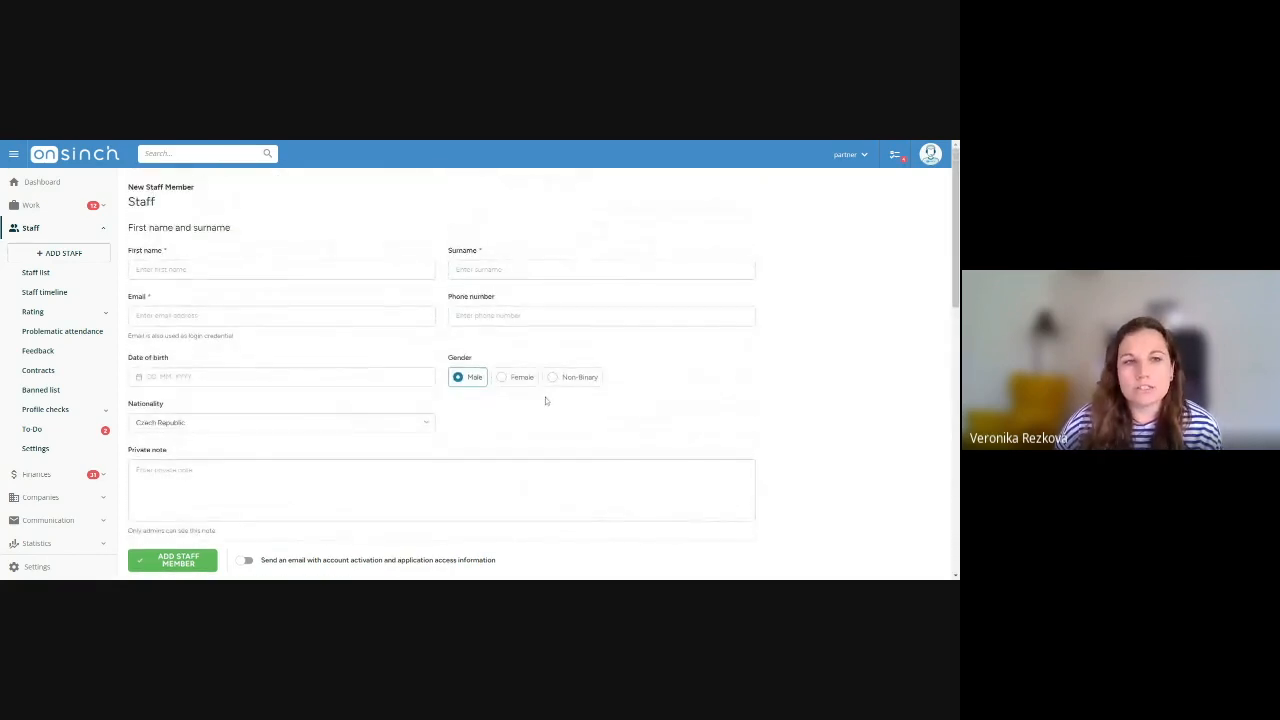
pyautogui.click(359, 272)
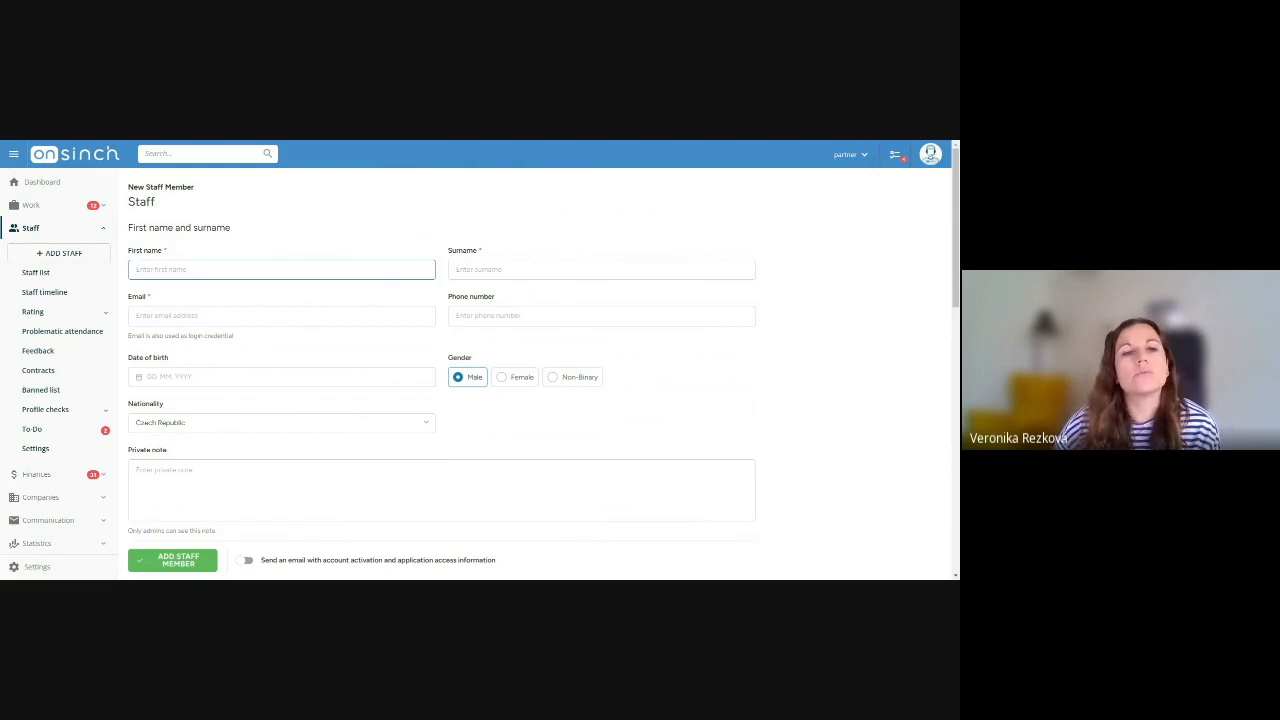
# - Find an existing staff member by first name and open their profile for editing in the new version of the page
pyautogui.click(182, 158)
pyautogui.write('harry')
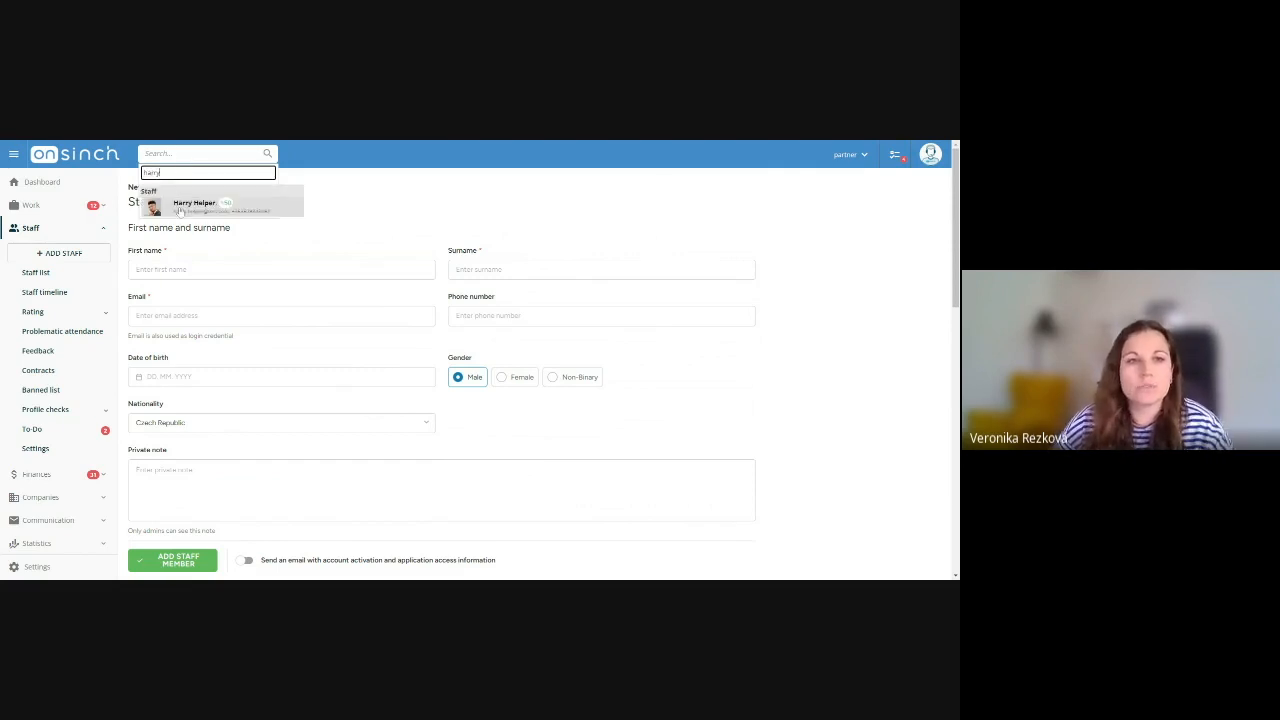
pyautogui.click(181, 212)
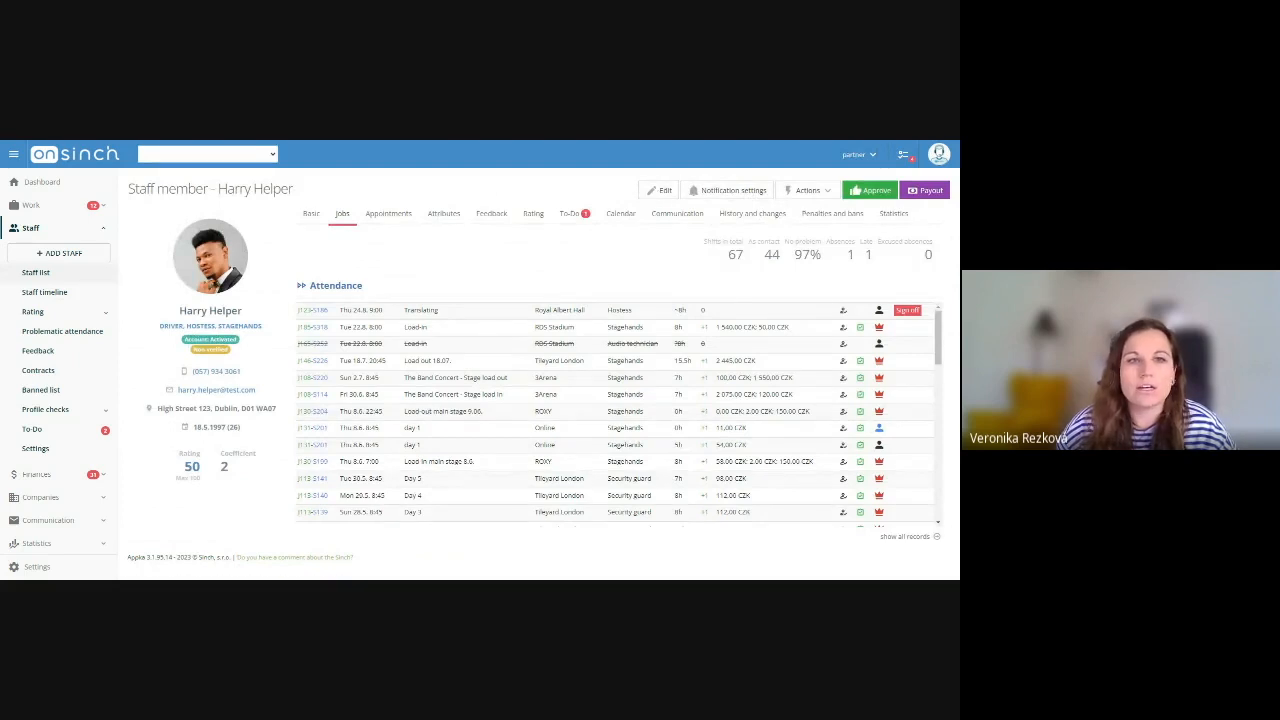
pyautogui.click(659, 190)
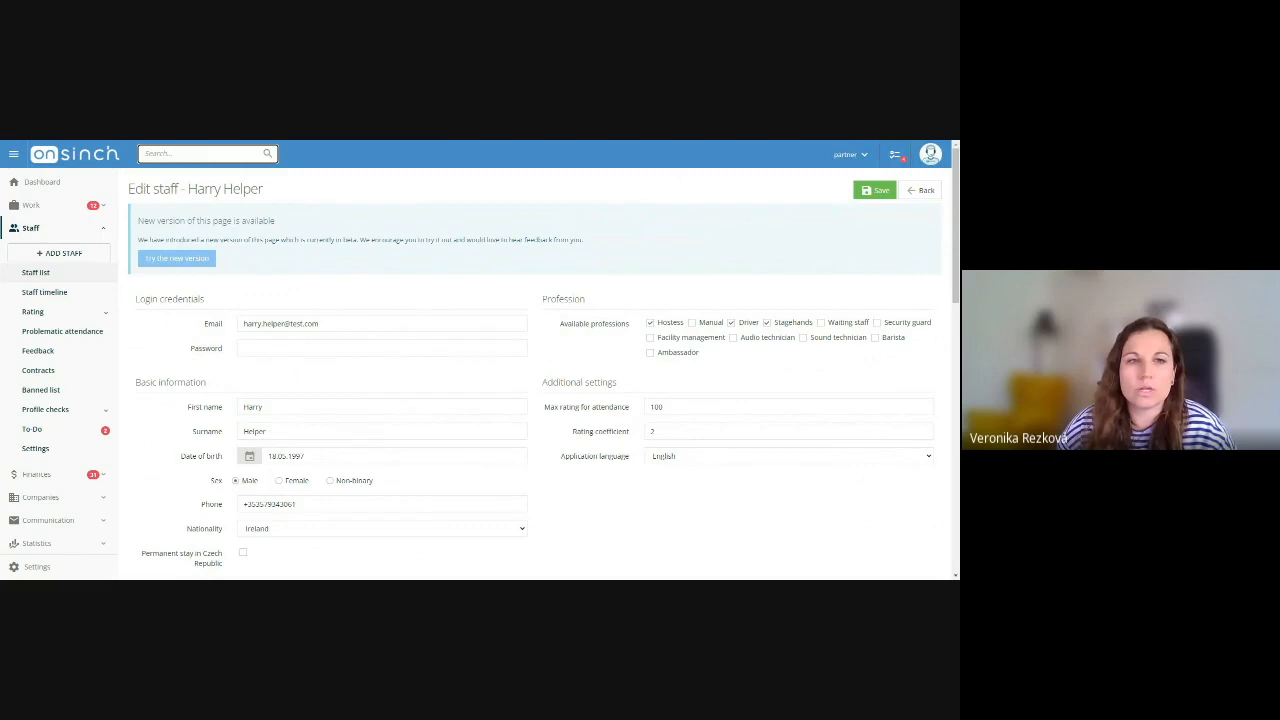
pyautogui.click(196, 261)
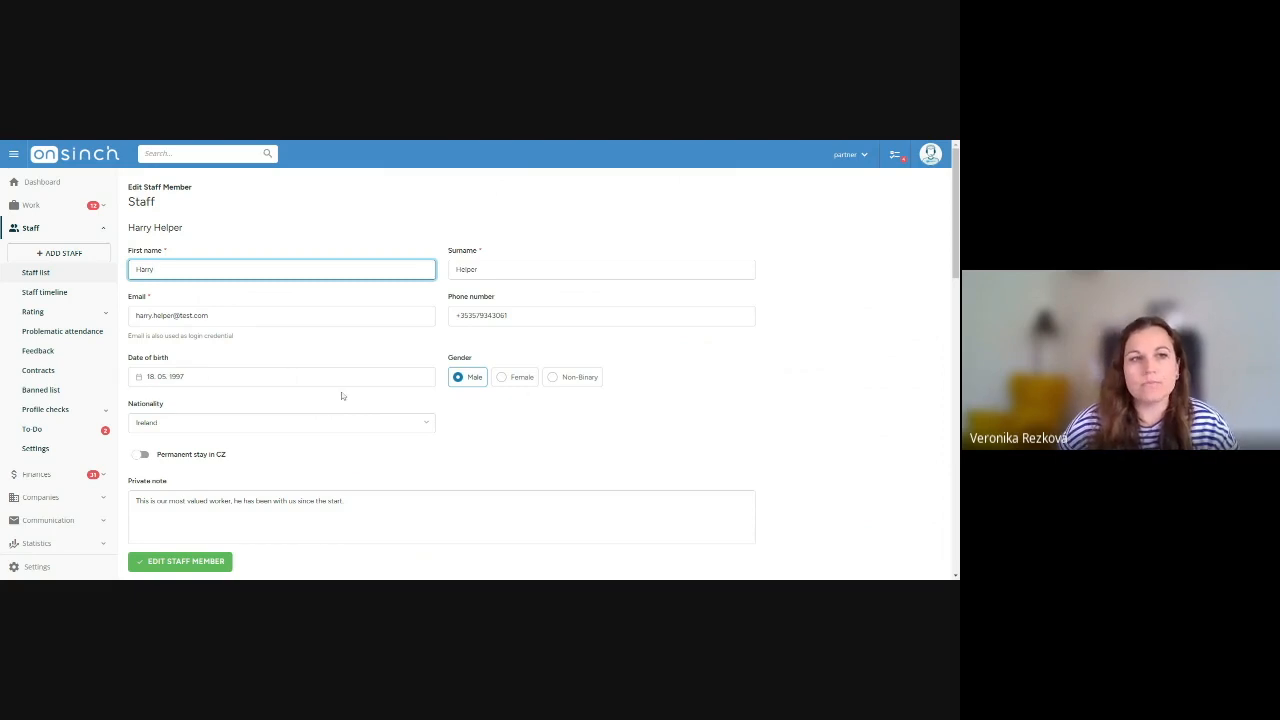
# - Leave the staff editing page and open the form for creating a new appointment
pyautogui.click(83, 236)
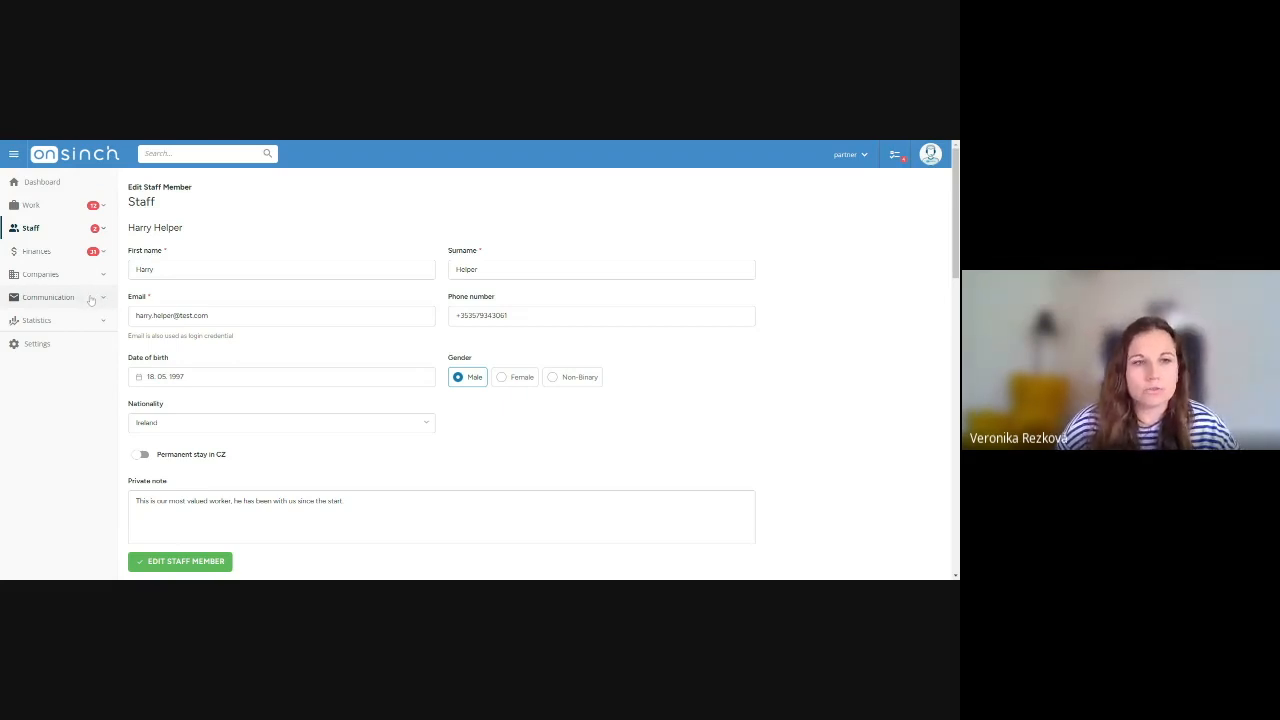
pyautogui.click(90, 300)
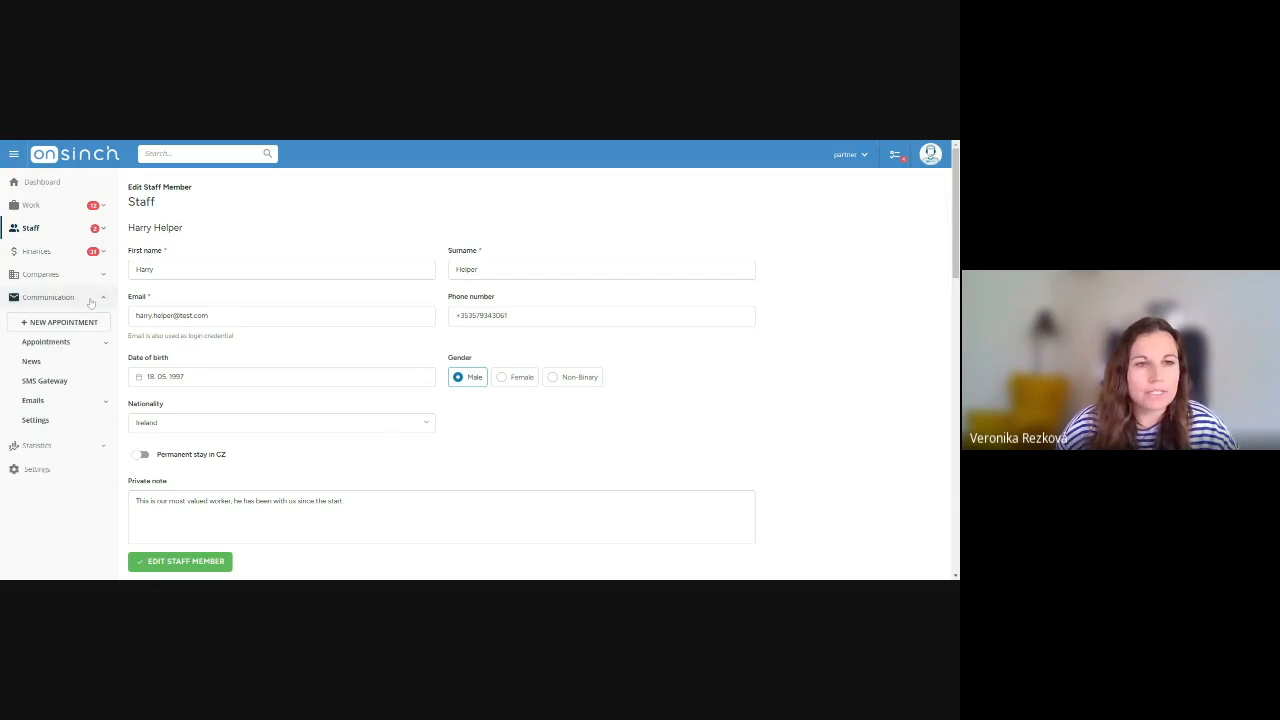
pyautogui.click(64, 323)
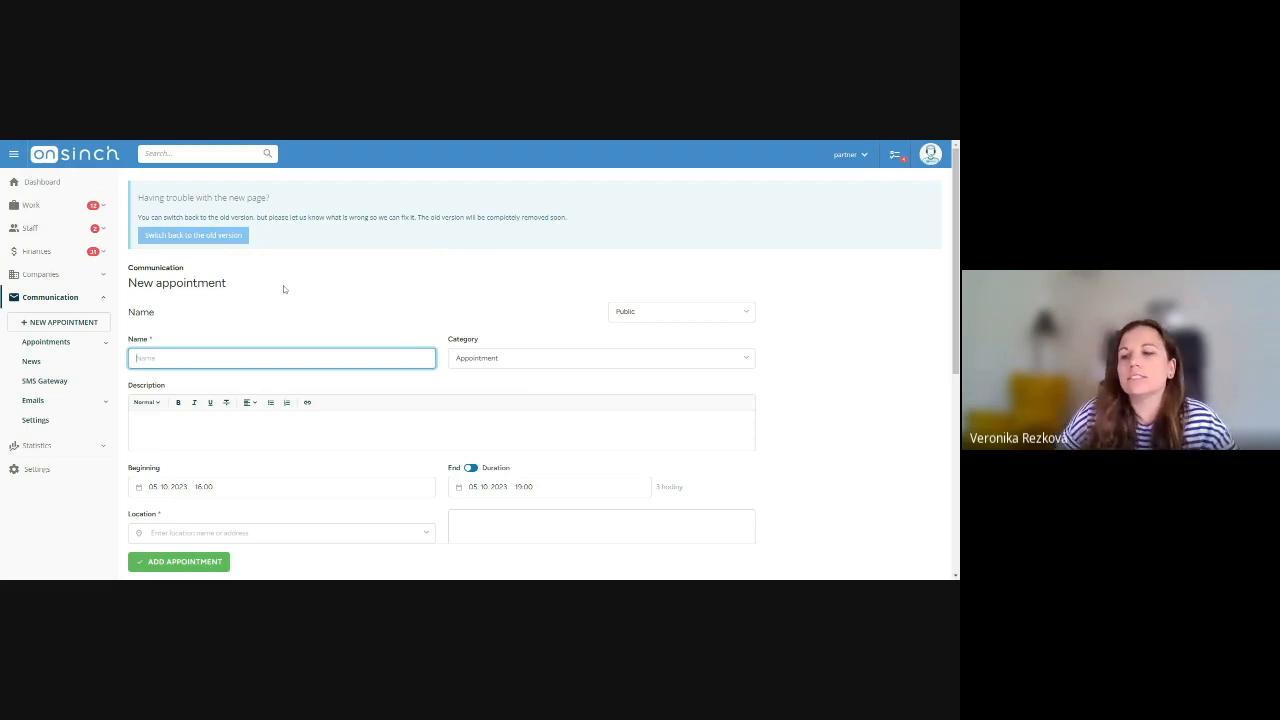
# - Browse the new appointment's location options, search them for "rox" and close the list without choosing one
pyautogui.scroll(-1, 440, 284)
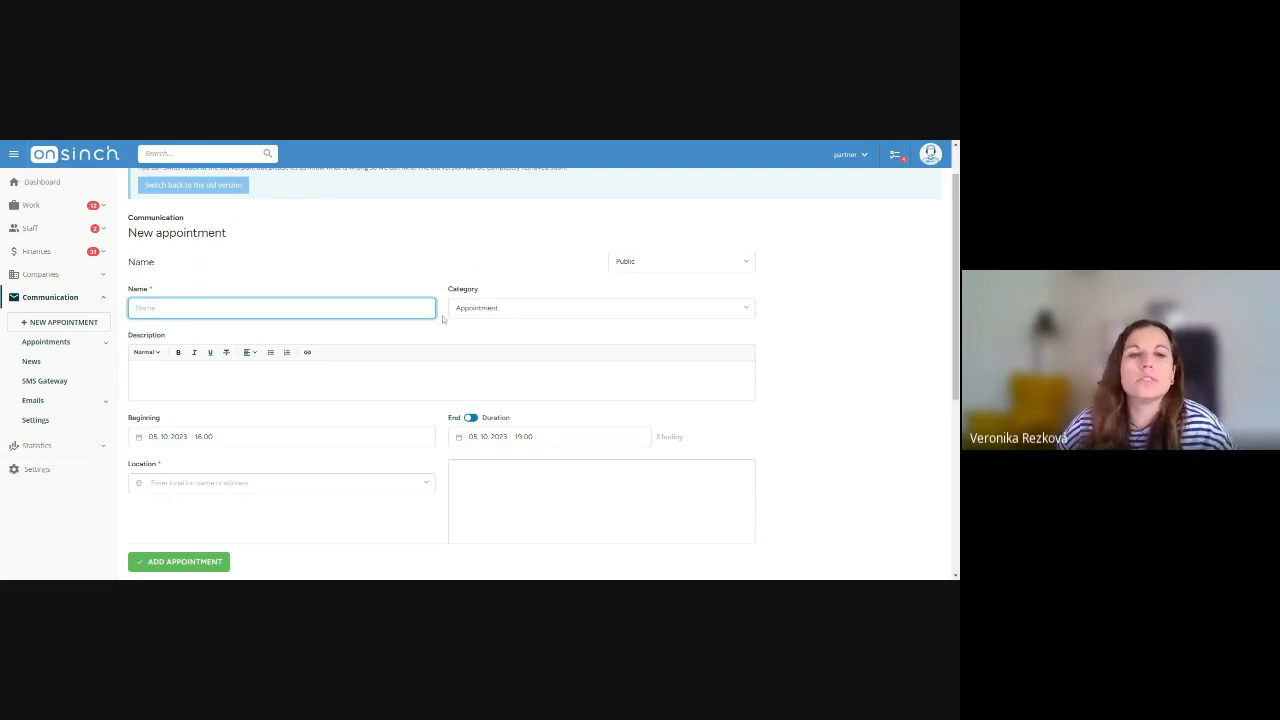
pyautogui.scroll(-1, 449, 348)
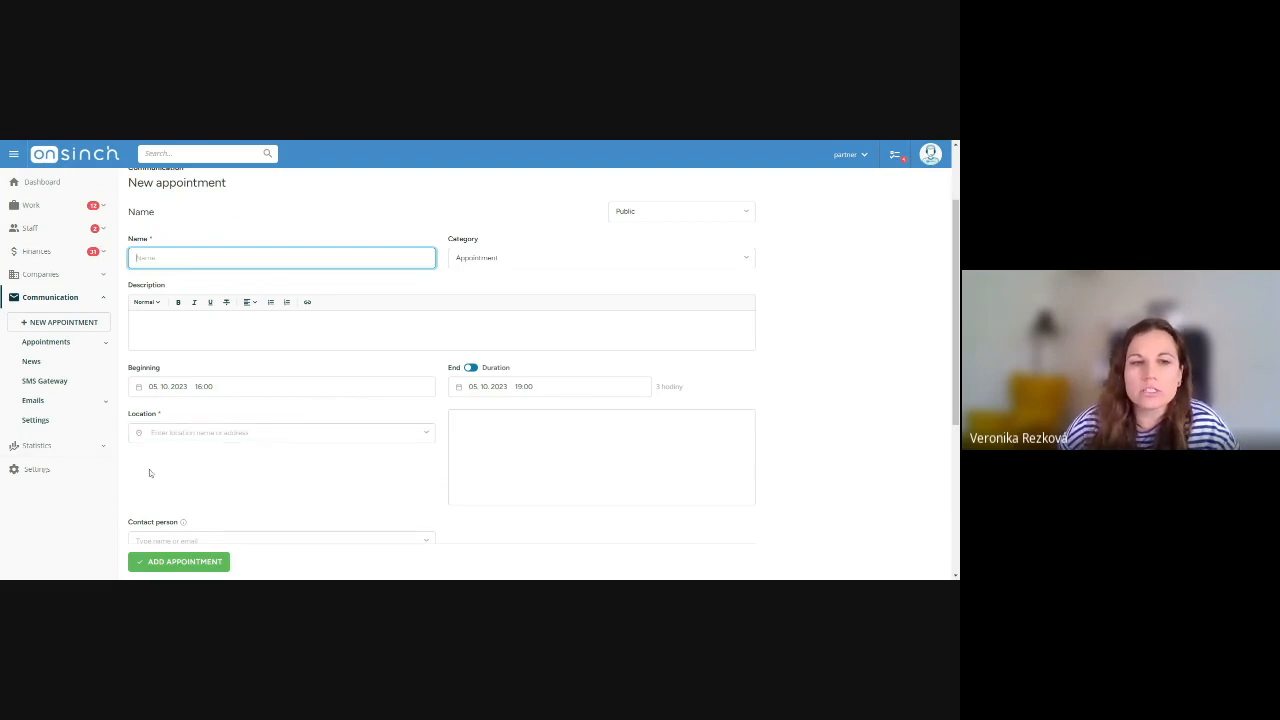
pyautogui.click(428, 436)
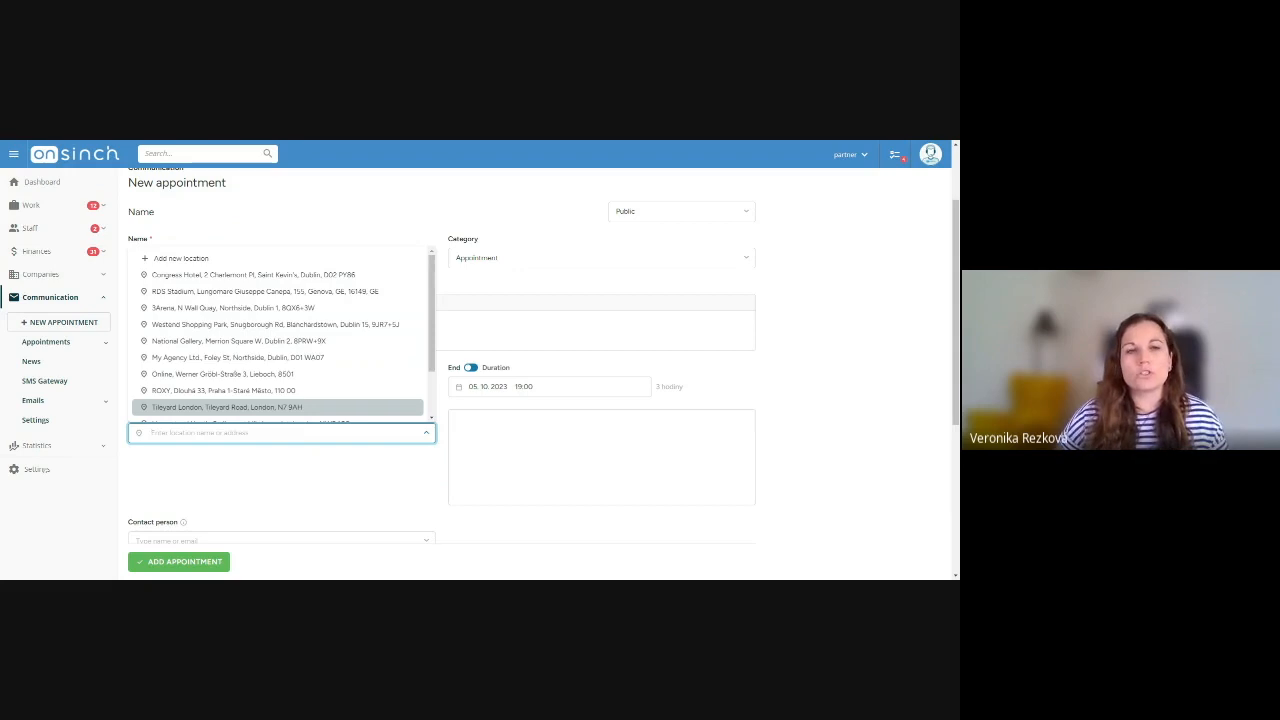
pyautogui.click(270, 324)
pyautogui.click(415, 432)
pyautogui.write('r')
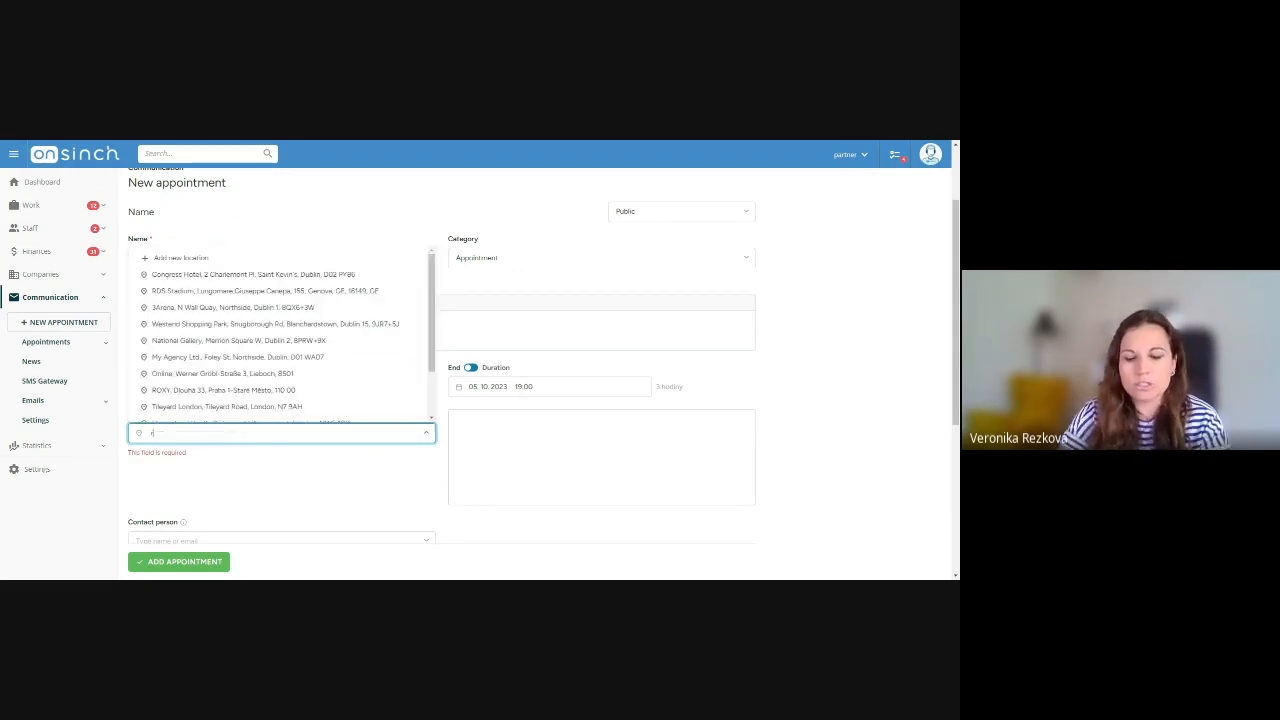
pyautogui.write('ox')
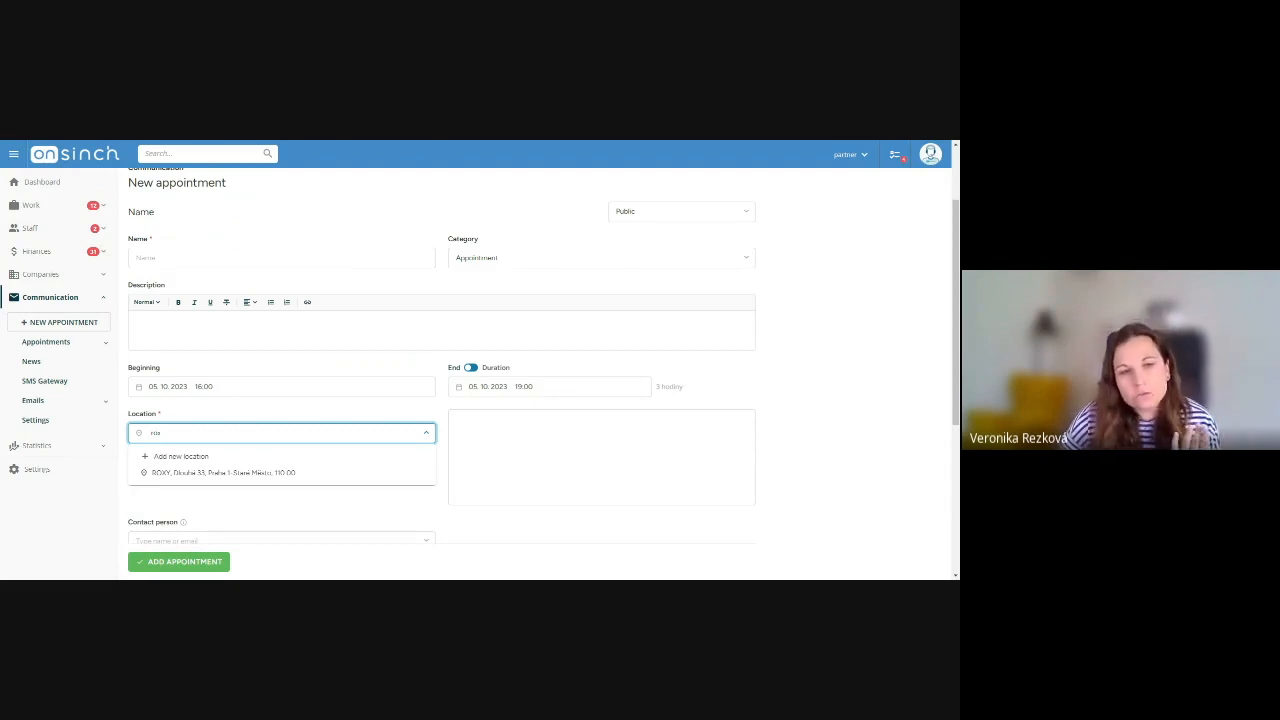
pyautogui.click(842, 421)
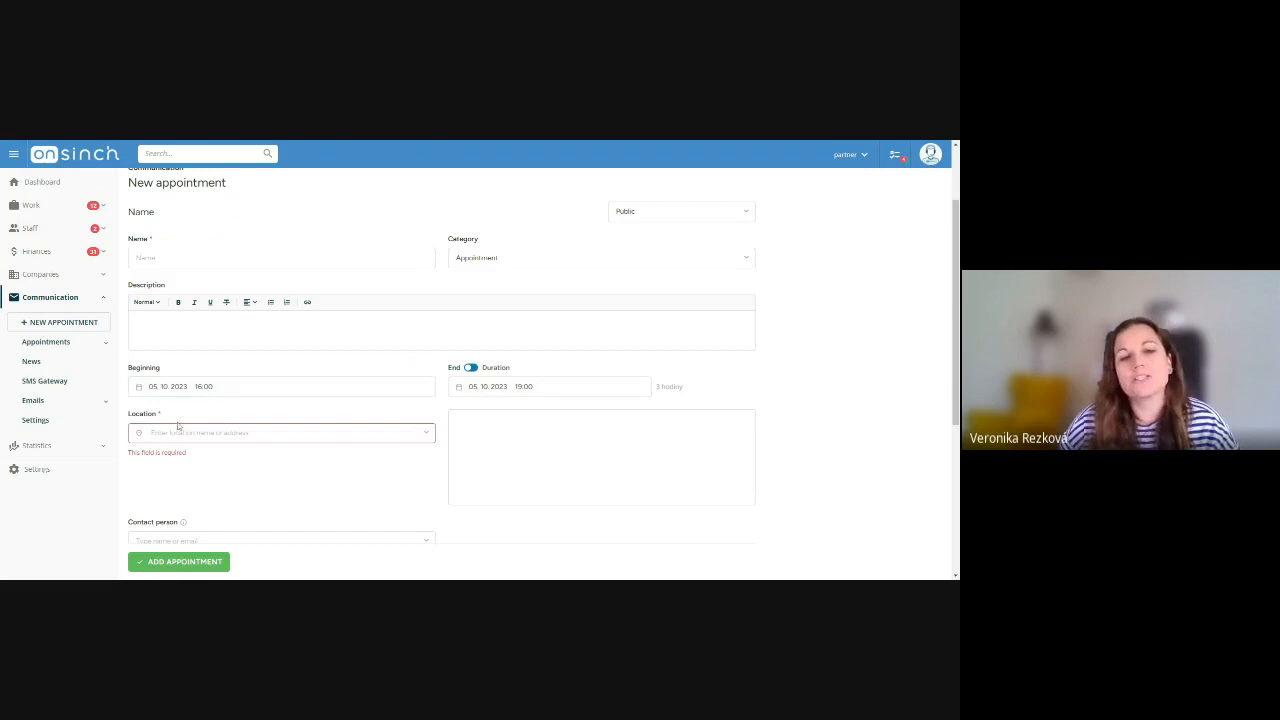
# - Set the appointment type to Individual, with staff members attending one at a time in separate time slots
pyautogui.scroll(-3, 285, 466)
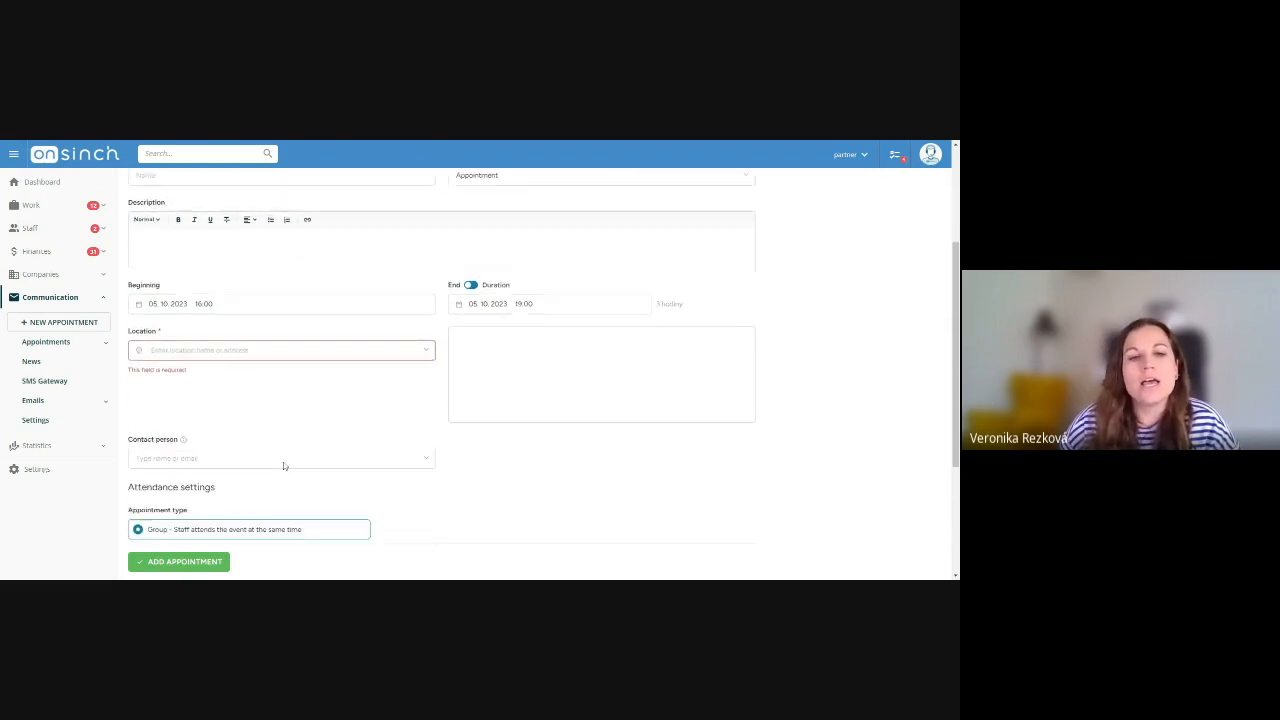
pyautogui.scroll(-1, 285, 467)
pyautogui.scroll(-1, 285, 466)
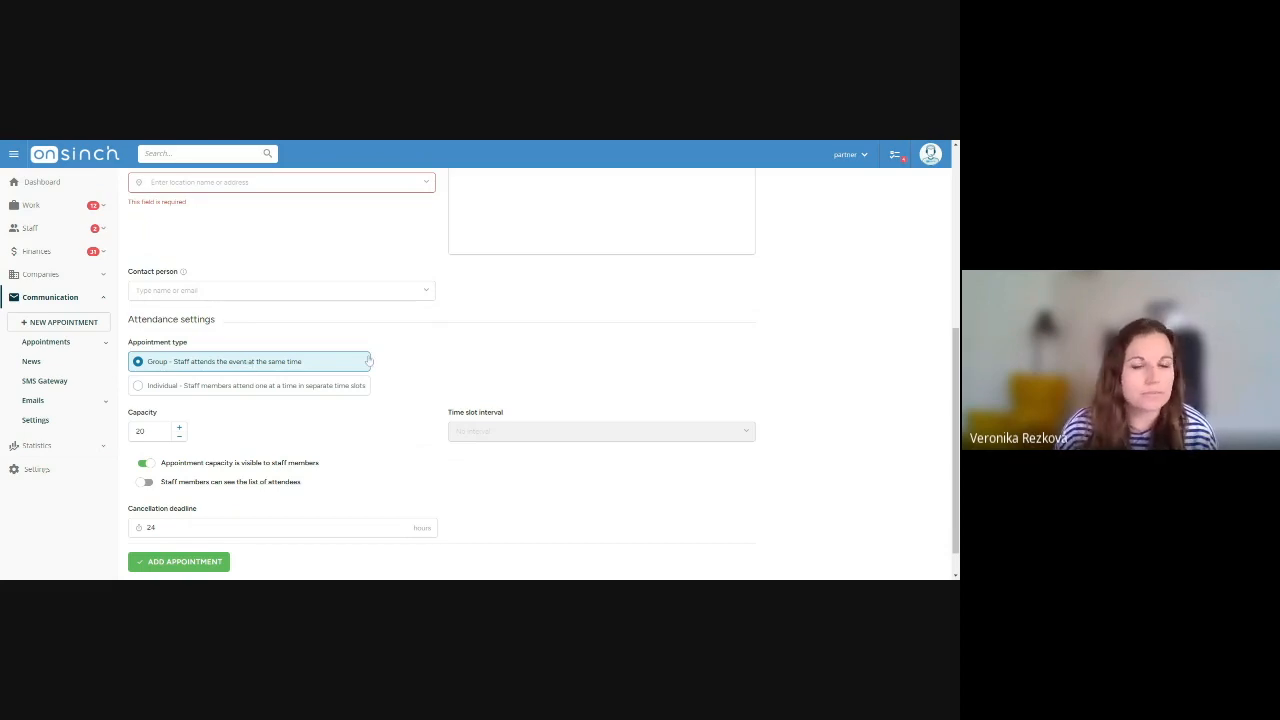
pyautogui.click(144, 387)
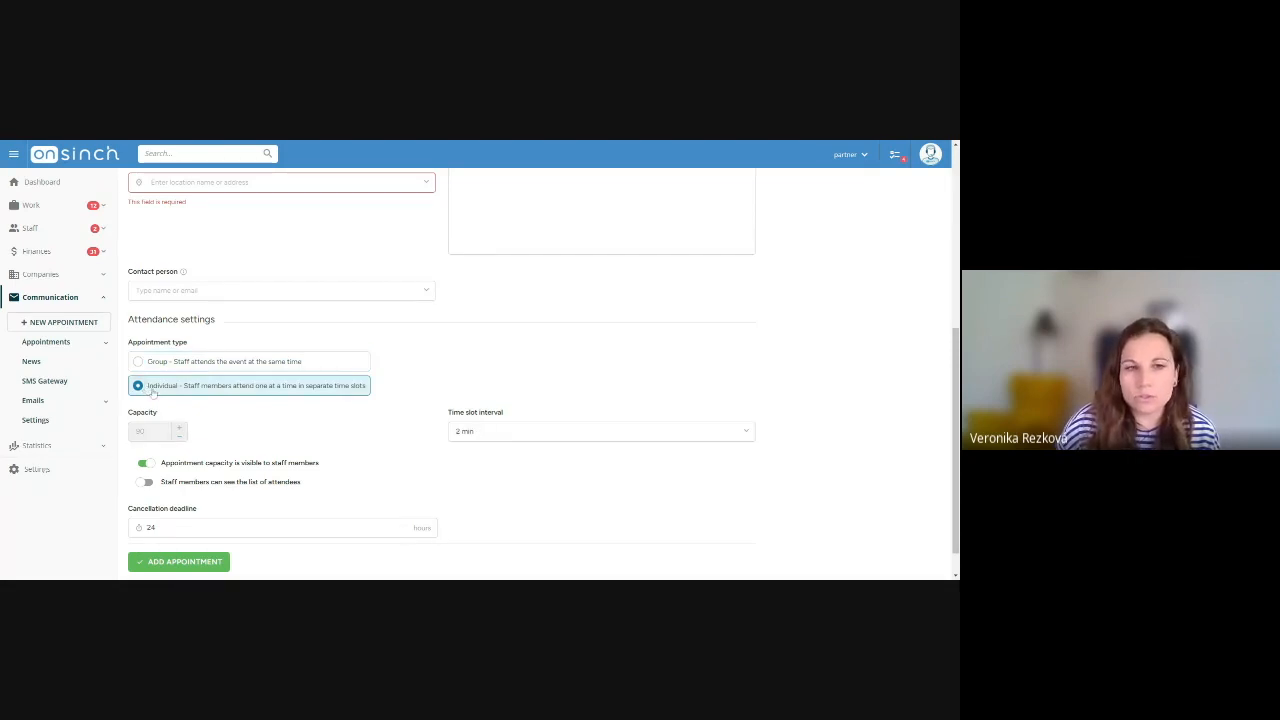
# - Review the available time slot intervals for the individual appointment and close the list without changing the selection
pyautogui.click(509, 440)
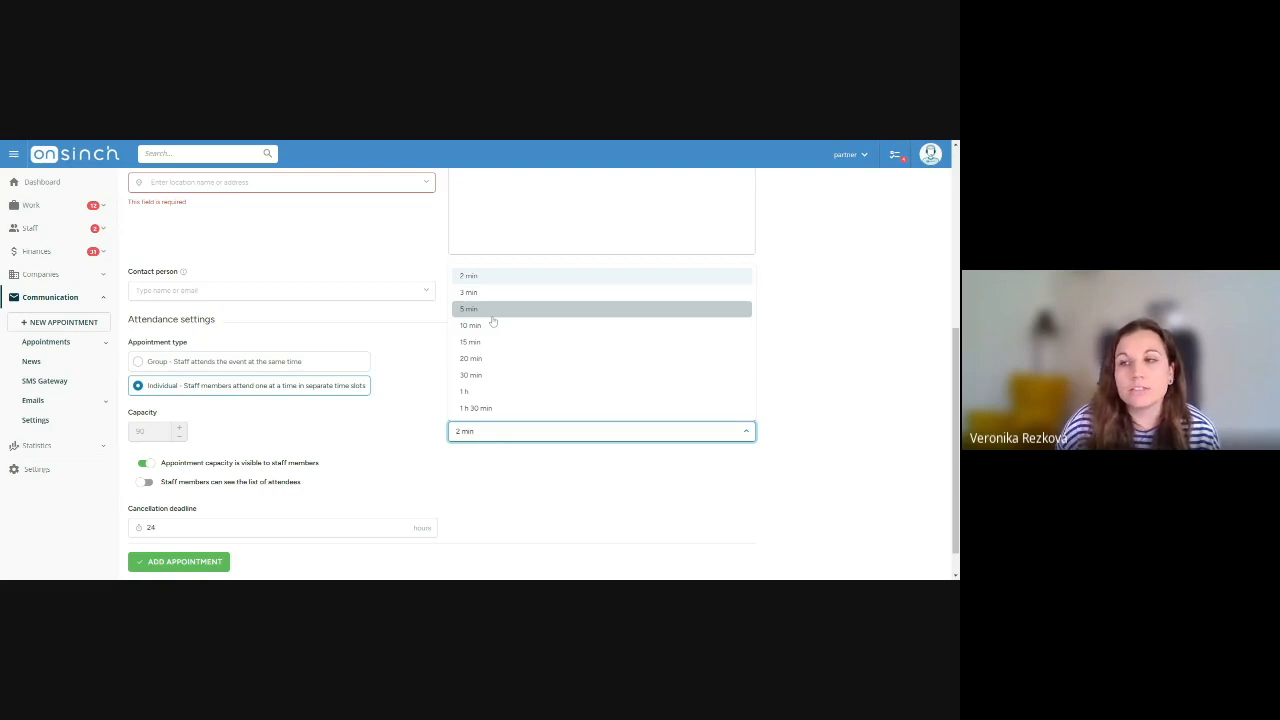
pyautogui.click(420, 368)
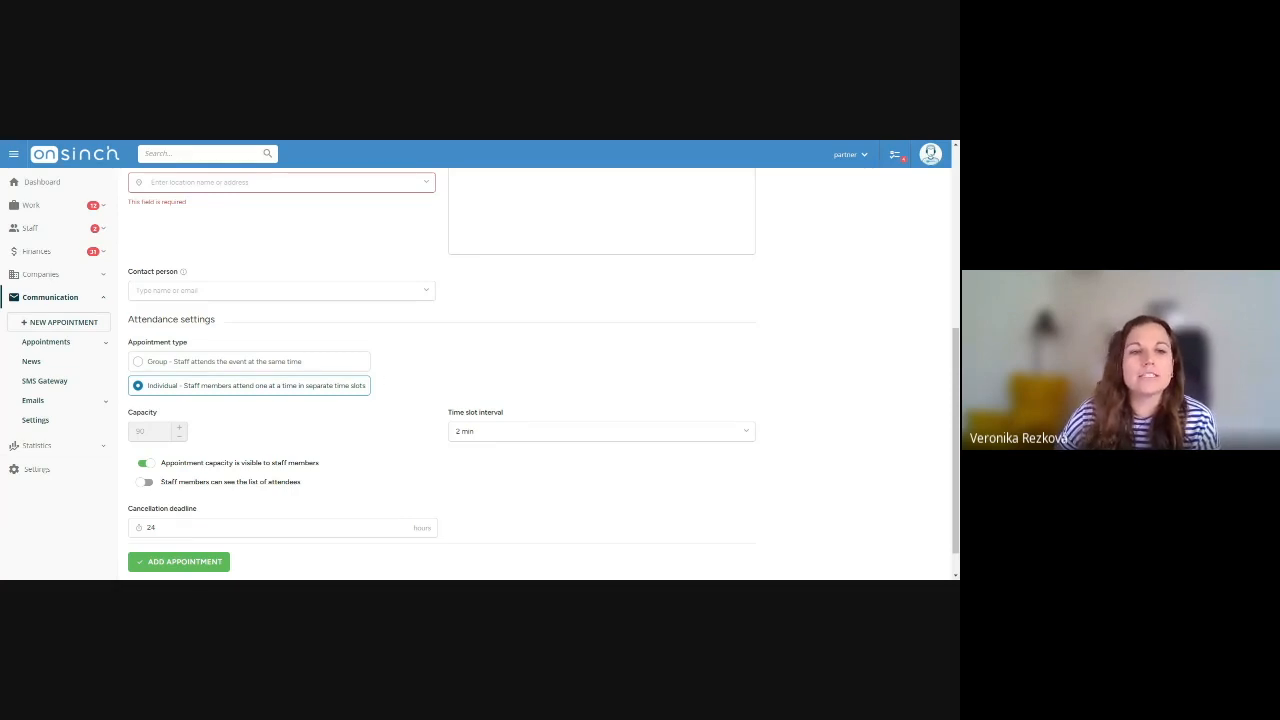
# - Open the upcoming New staff training appointment for editing
pyautogui.click(85, 347)
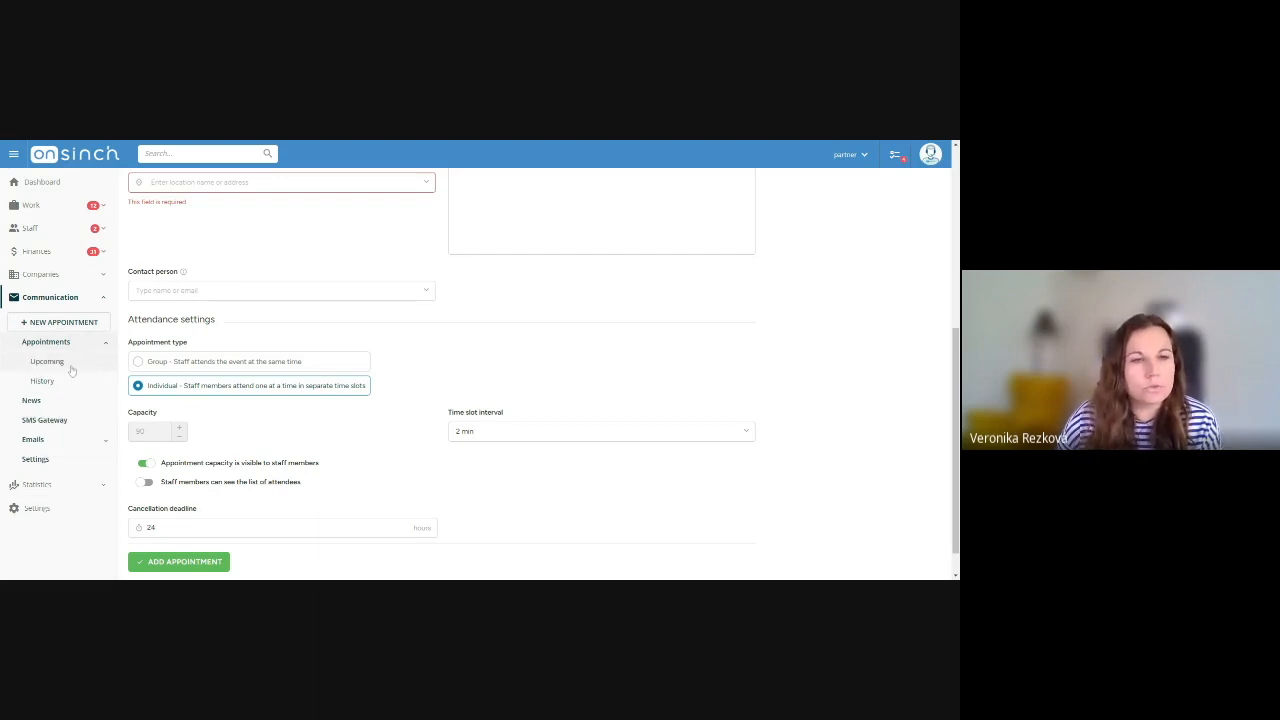
pyautogui.click(70, 368)
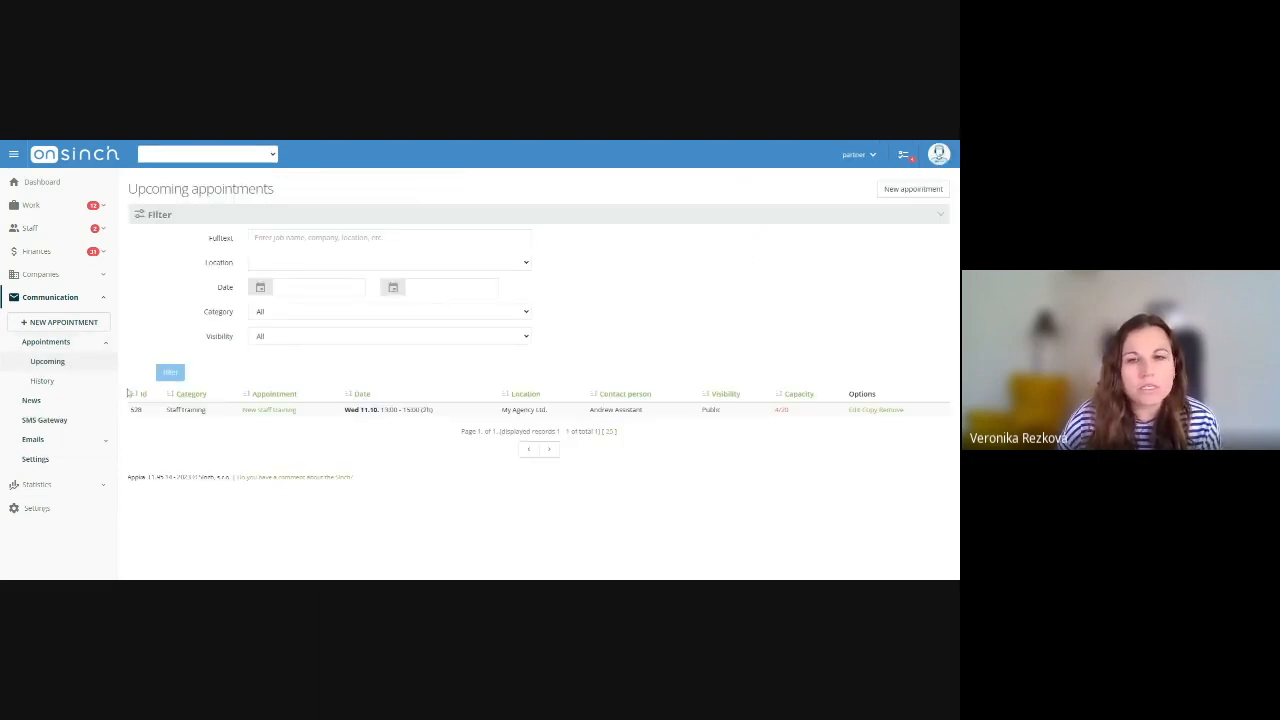
pyautogui.click(853, 411)
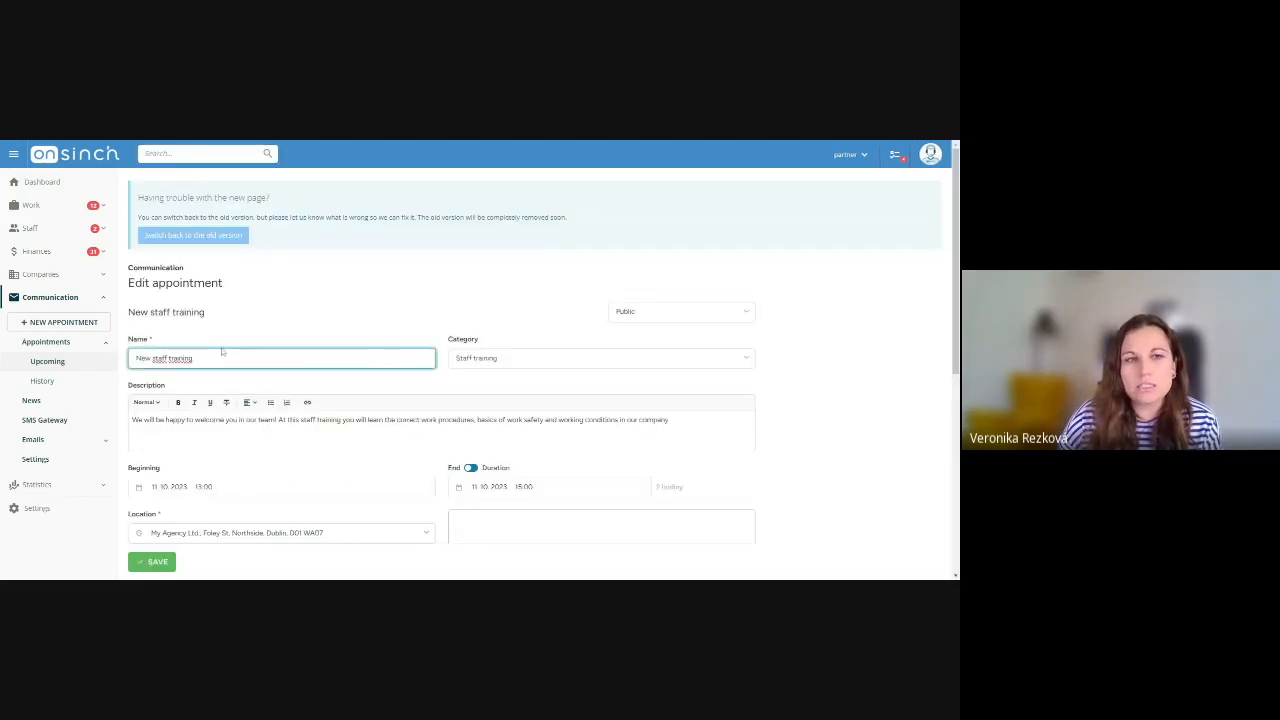
# - Copy the May Payouts appointment from the appointment history, declining to continue the unsaved form from the last session
pyautogui.click(46, 387)
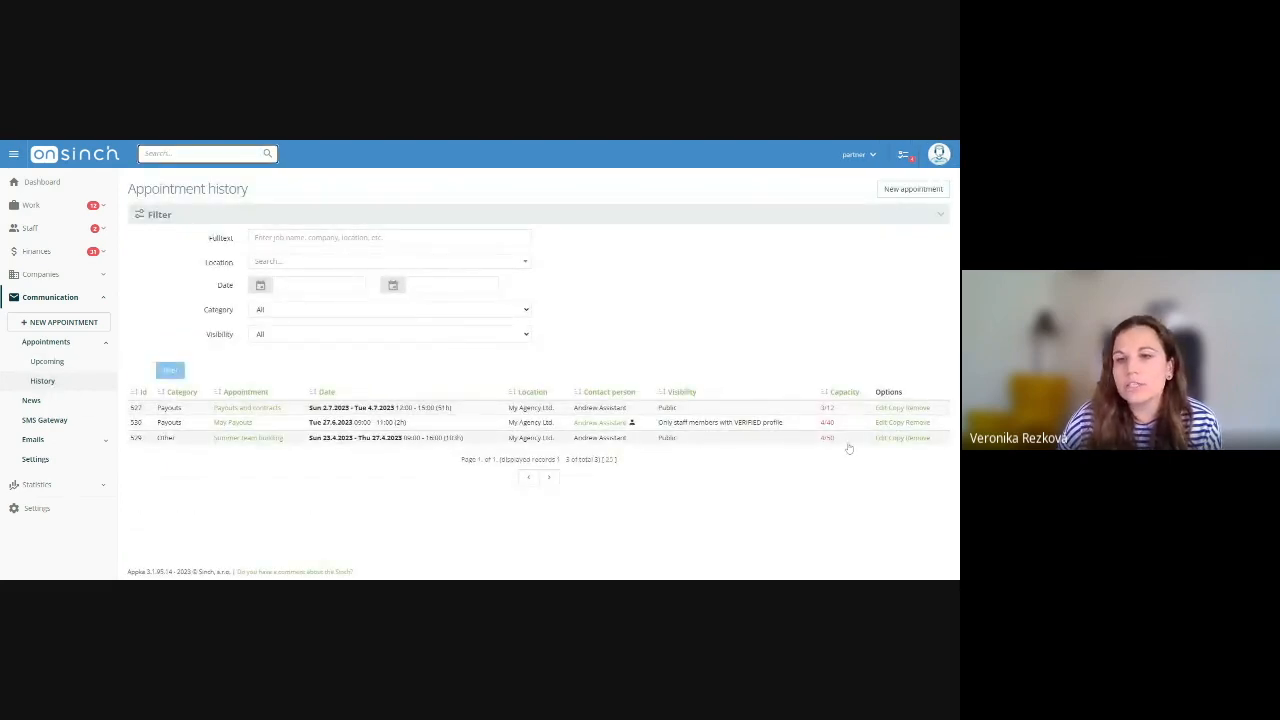
pyautogui.click(896, 424)
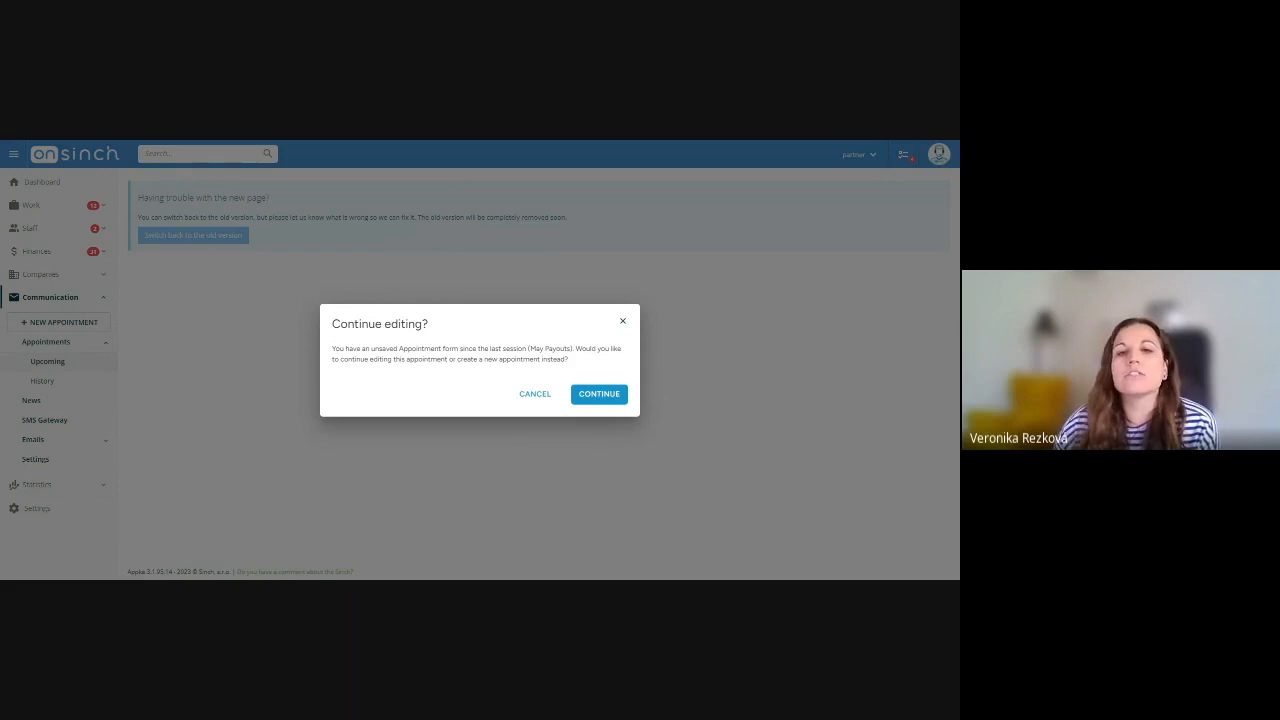
pyautogui.click(535, 395)
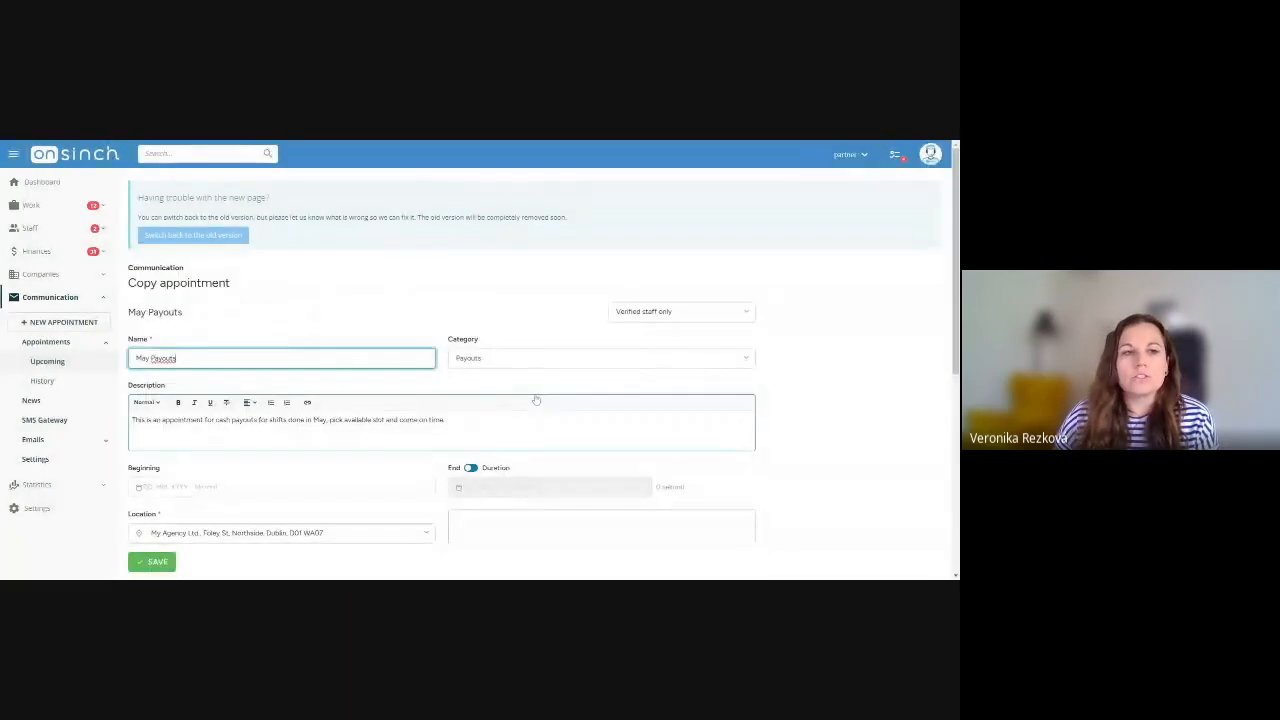
# - Leave the appointment copy and open the form for adding a new job
pyautogui.click(85, 299)
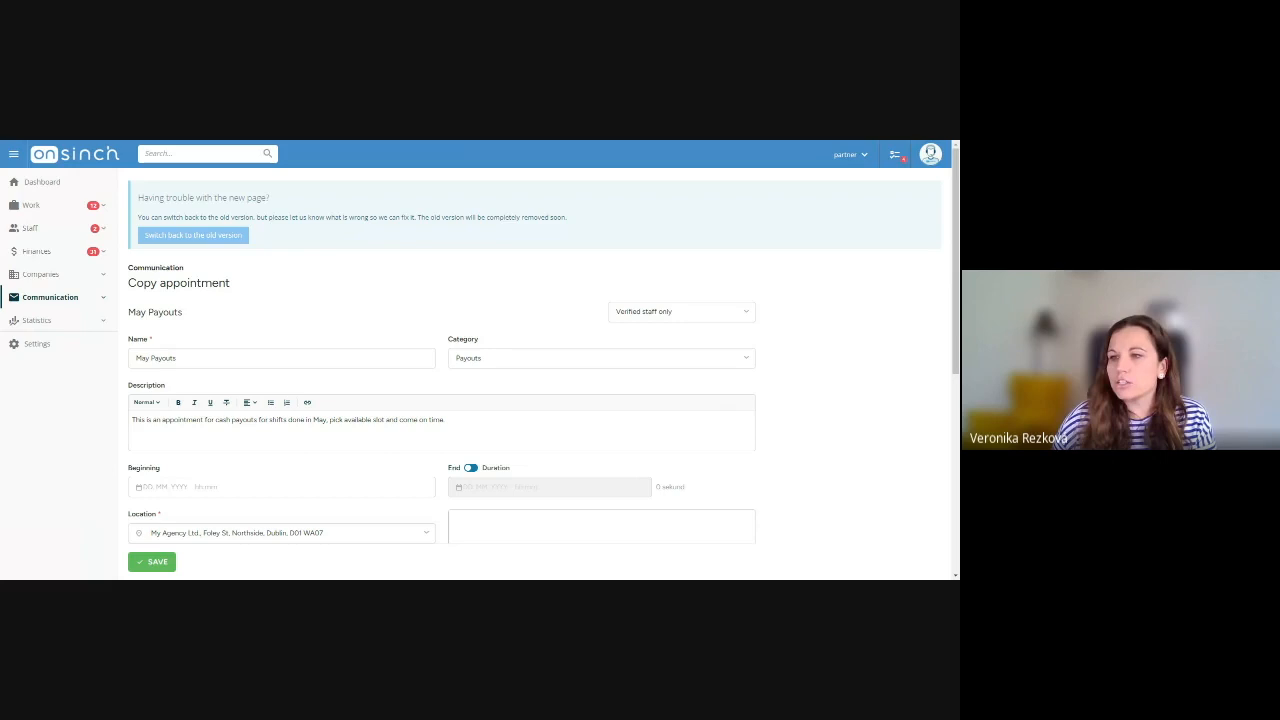
pyautogui.click(99, 210)
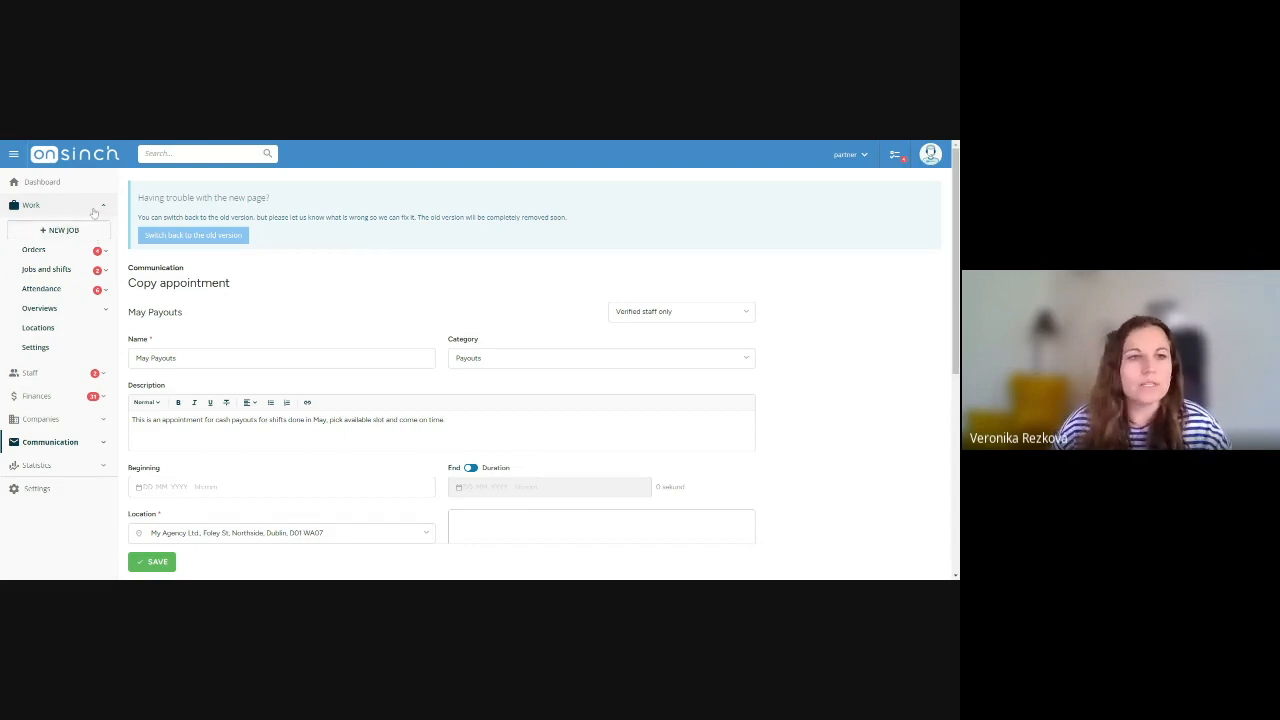
pyautogui.click(59, 231)
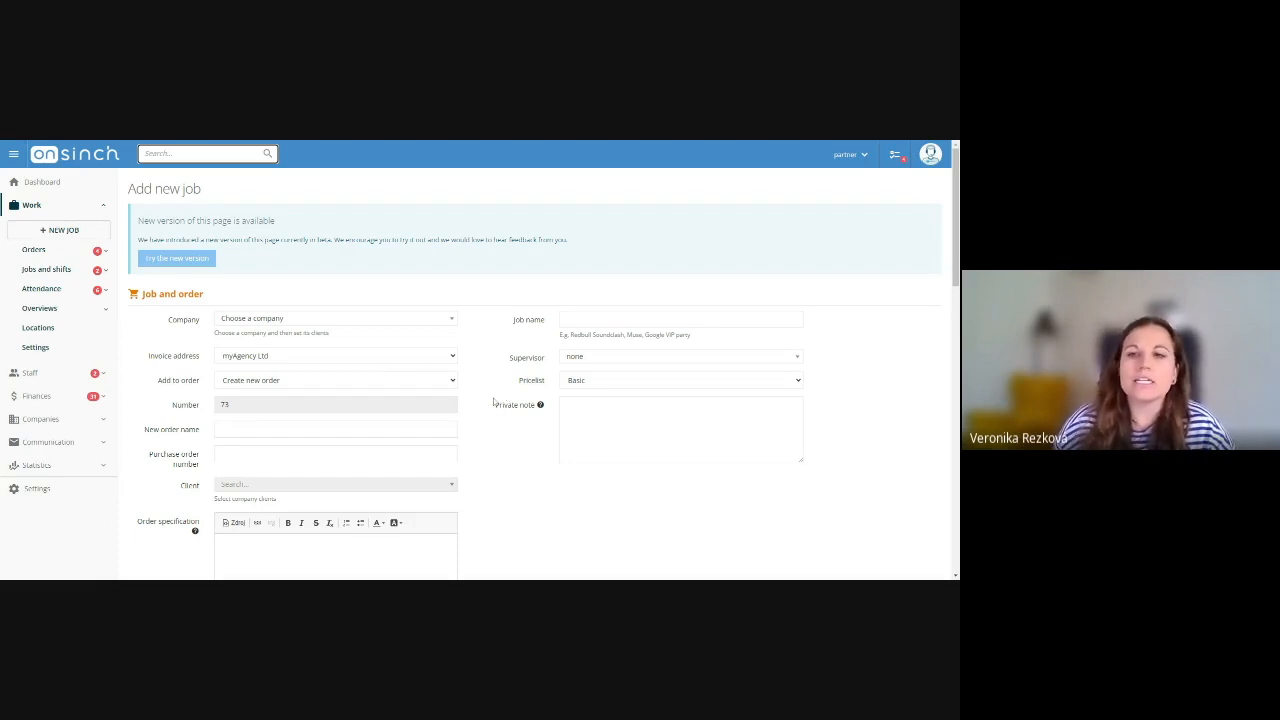
# - Examine the old job form from its job and order fields through shifts, transport and requirements, and return to its beginning
pyautogui.scroll(-1, 510, 412)
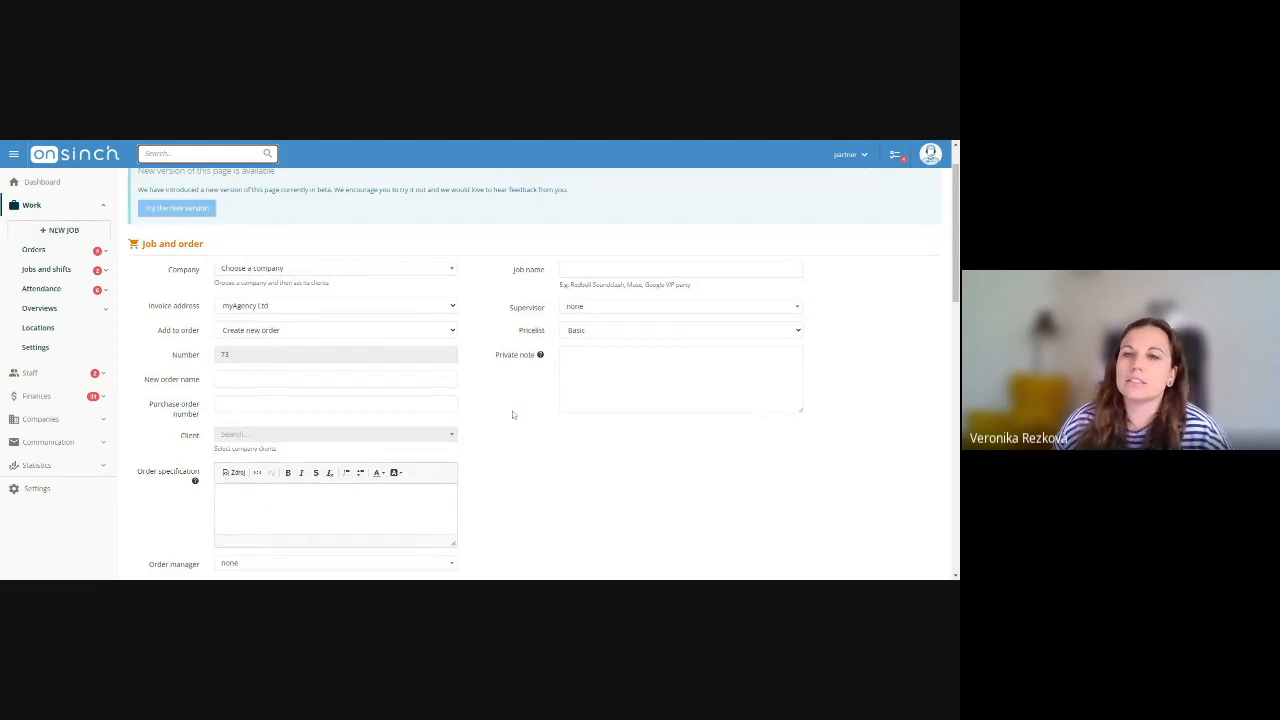
pyautogui.scroll(-1, 512, 415)
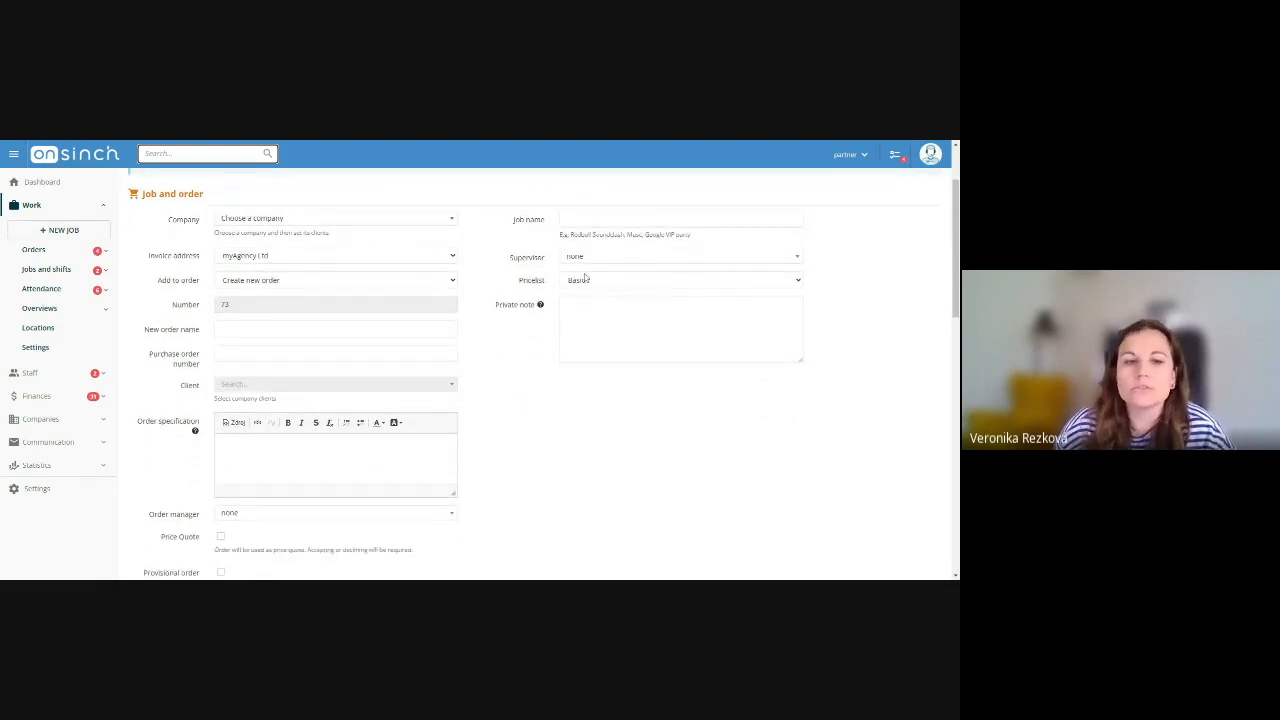
pyautogui.scroll(-1, 540, 361)
pyautogui.scroll(-5, 540, 361)
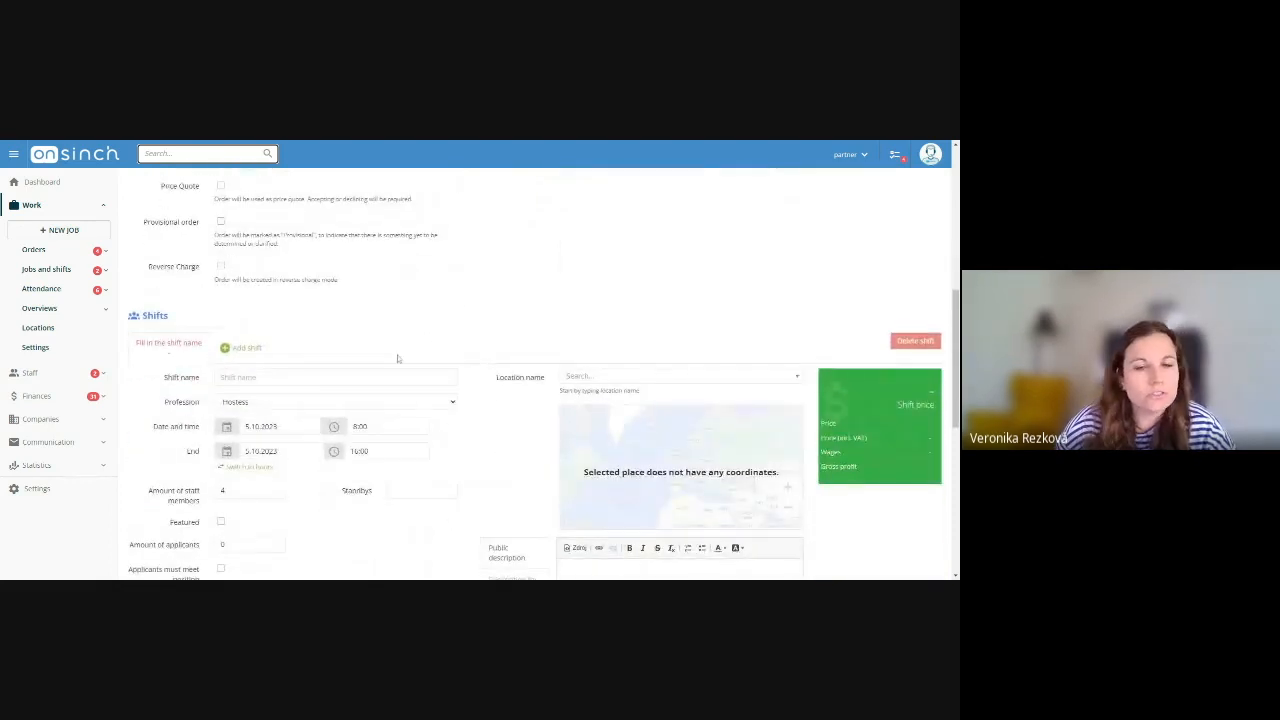
pyautogui.scroll(-5, 415, 413)
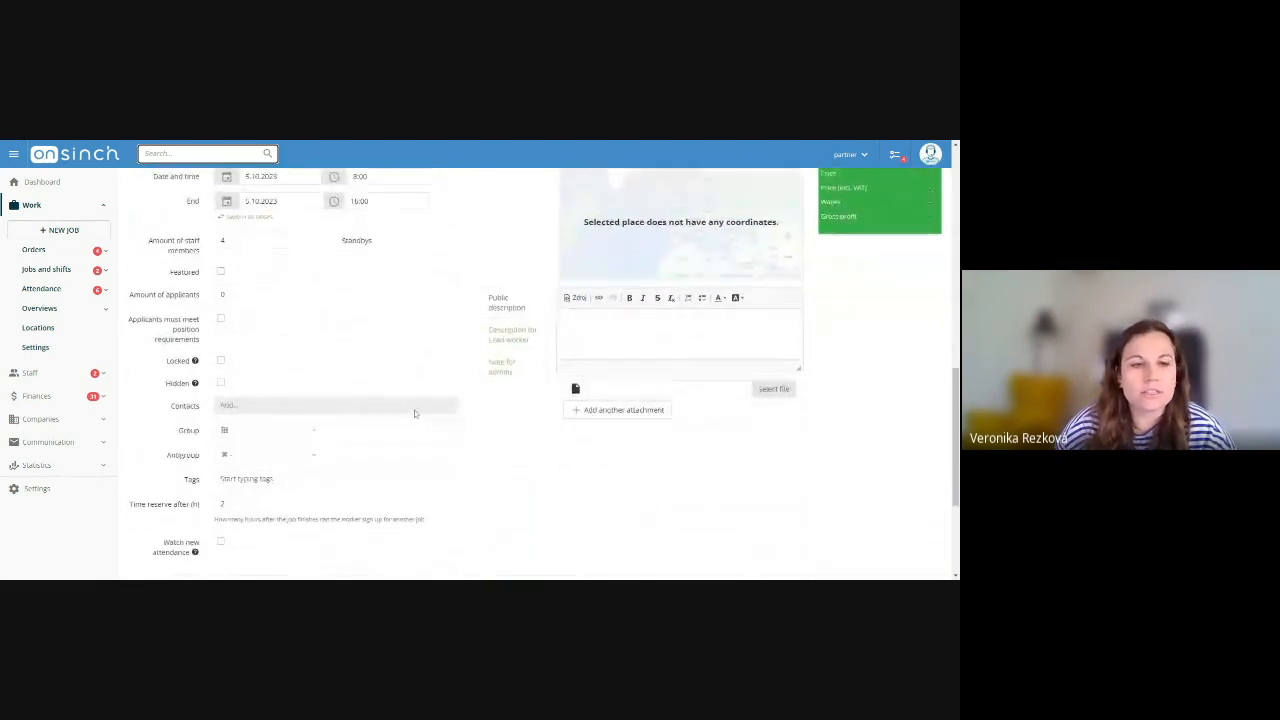
pyautogui.scroll(-2, 415, 413)
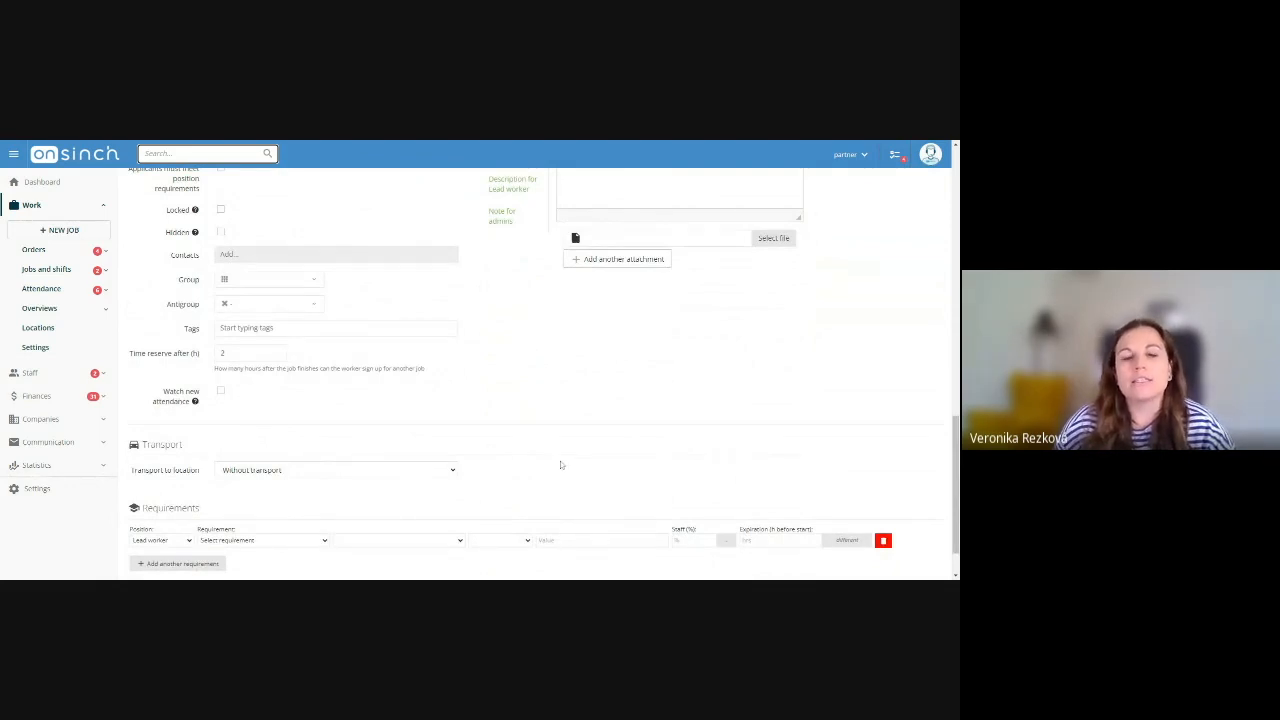
pyautogui.scroll(5, 524, 470)
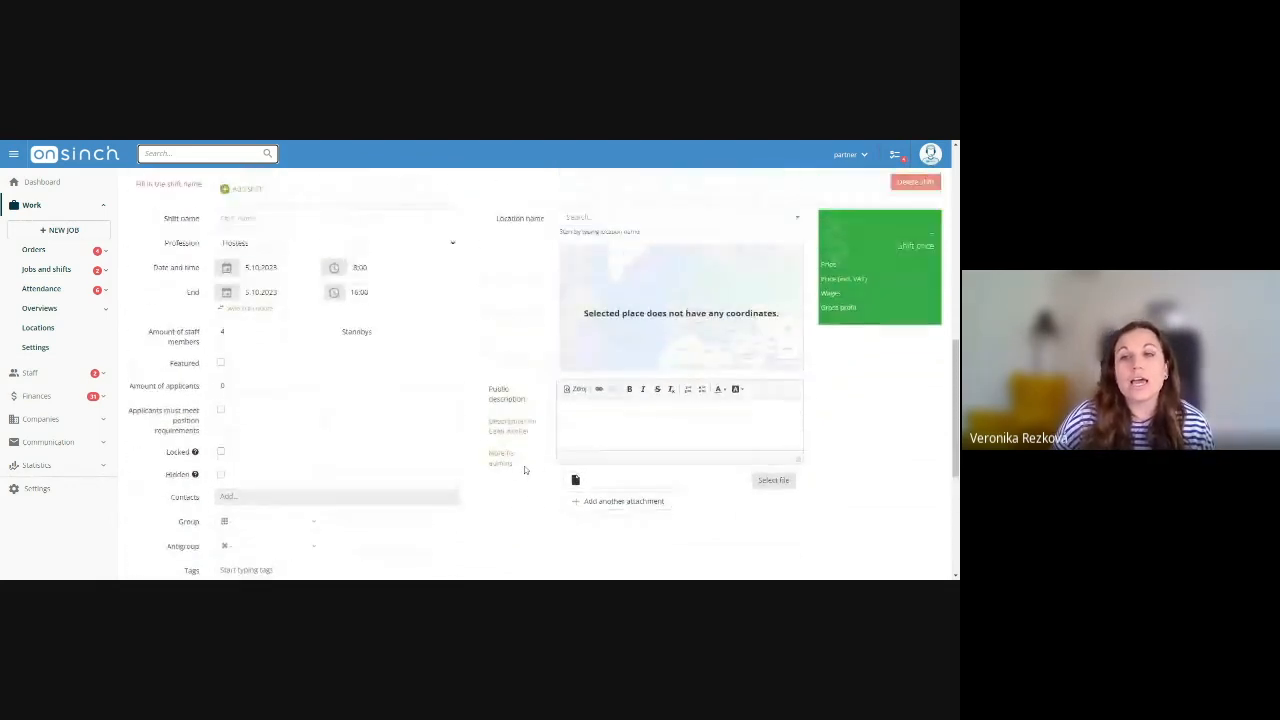
pyautogui.scroll(8, 524, 470)
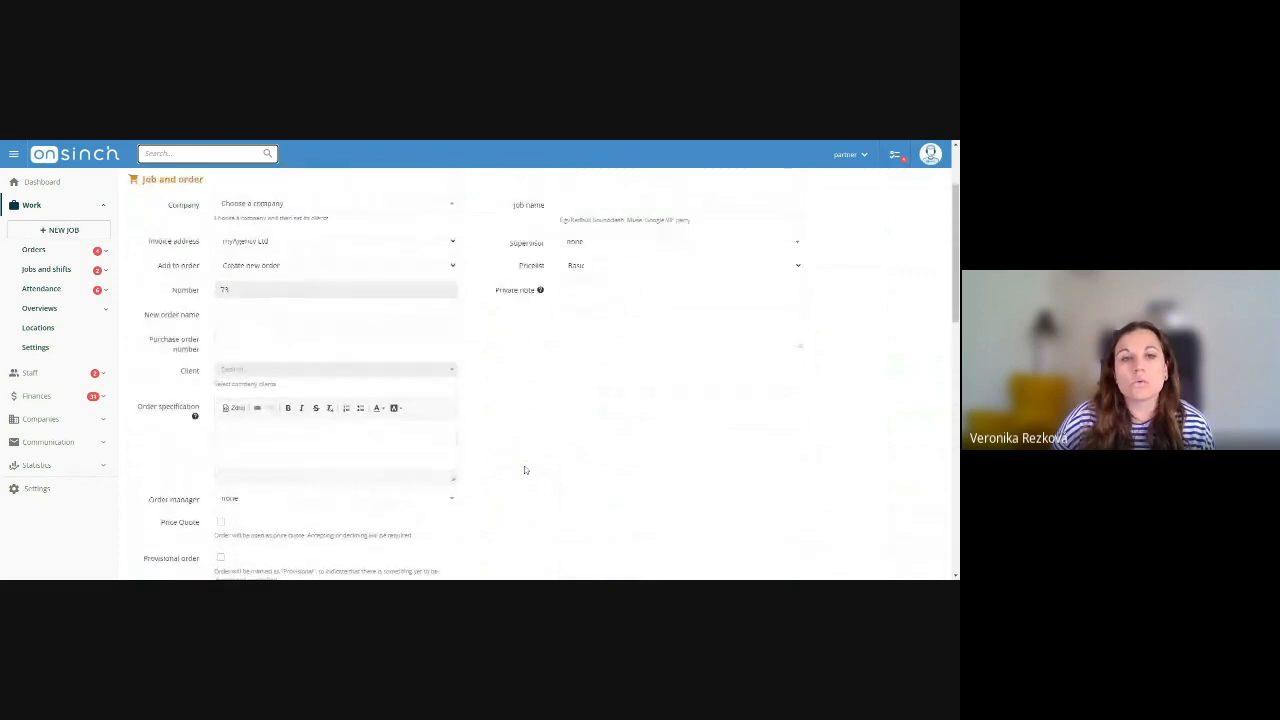
pyautogui.scroll(1, 524, 470)
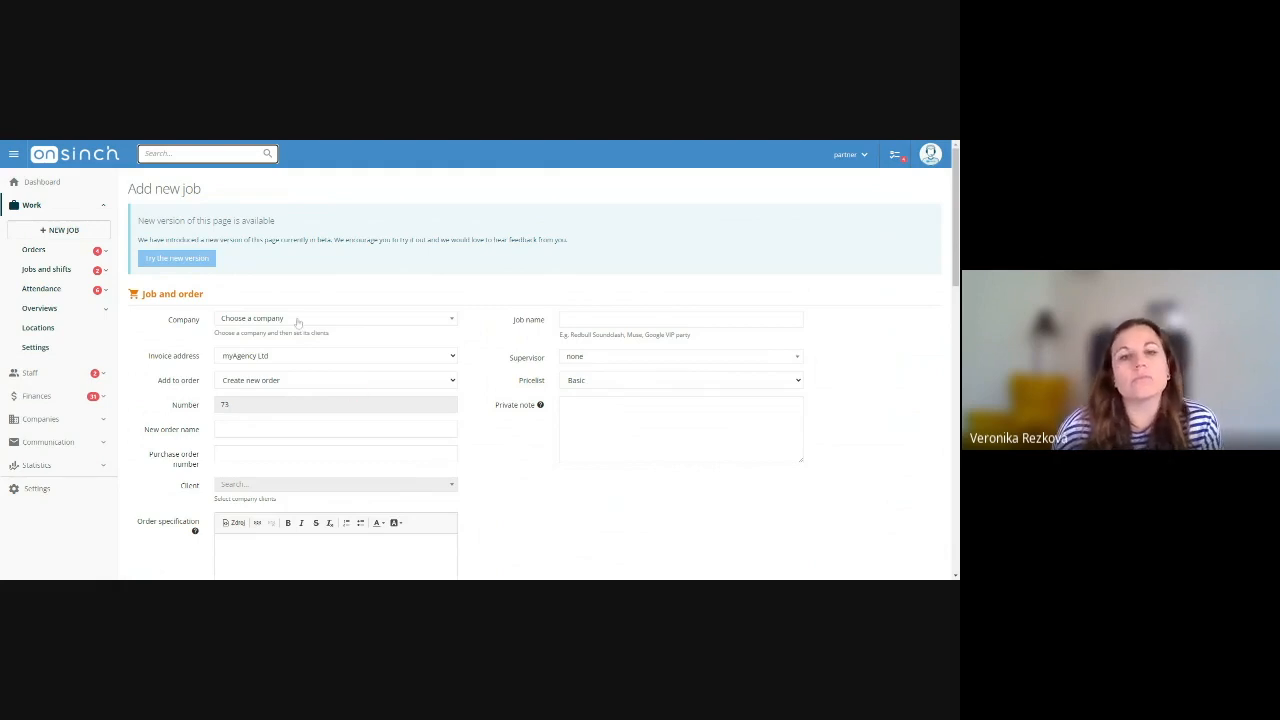
# - Switch the job form to its new version and start a new job instead of continuing the unsaved Congress job
pyautogui.click(175, 259)
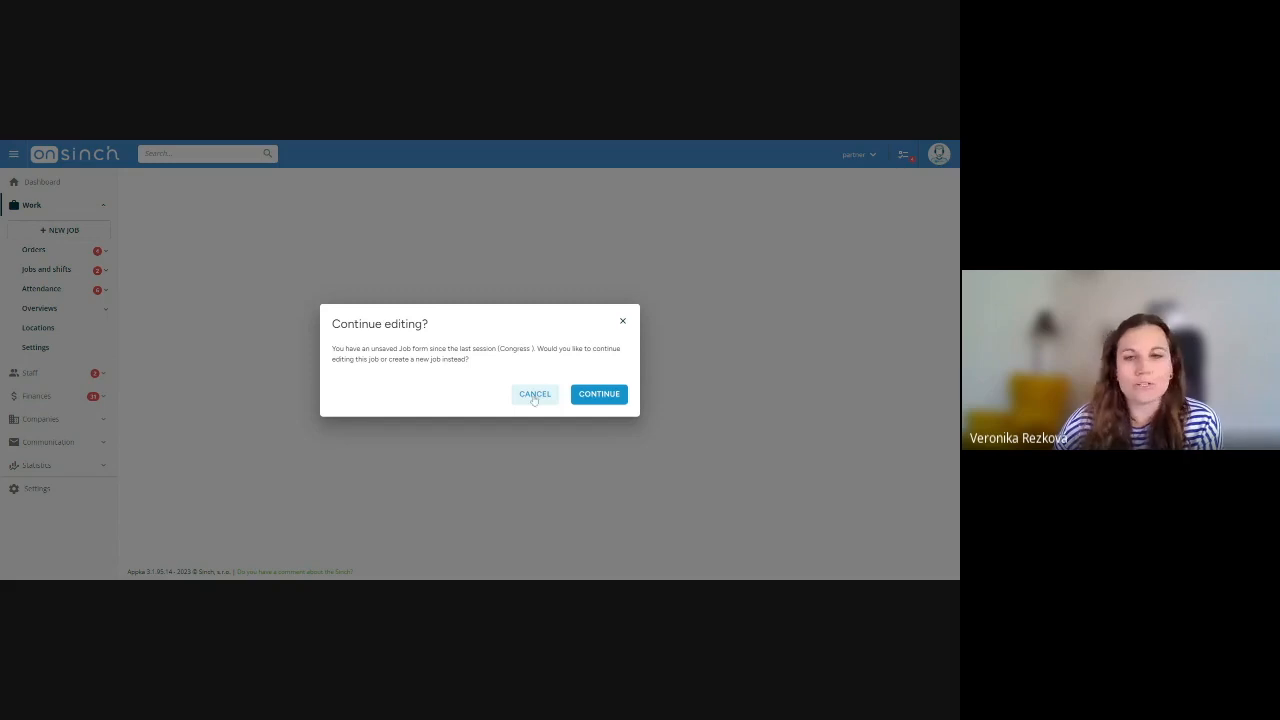
pyautogui.click(534, 395)
pyautogui.click(495, 434)
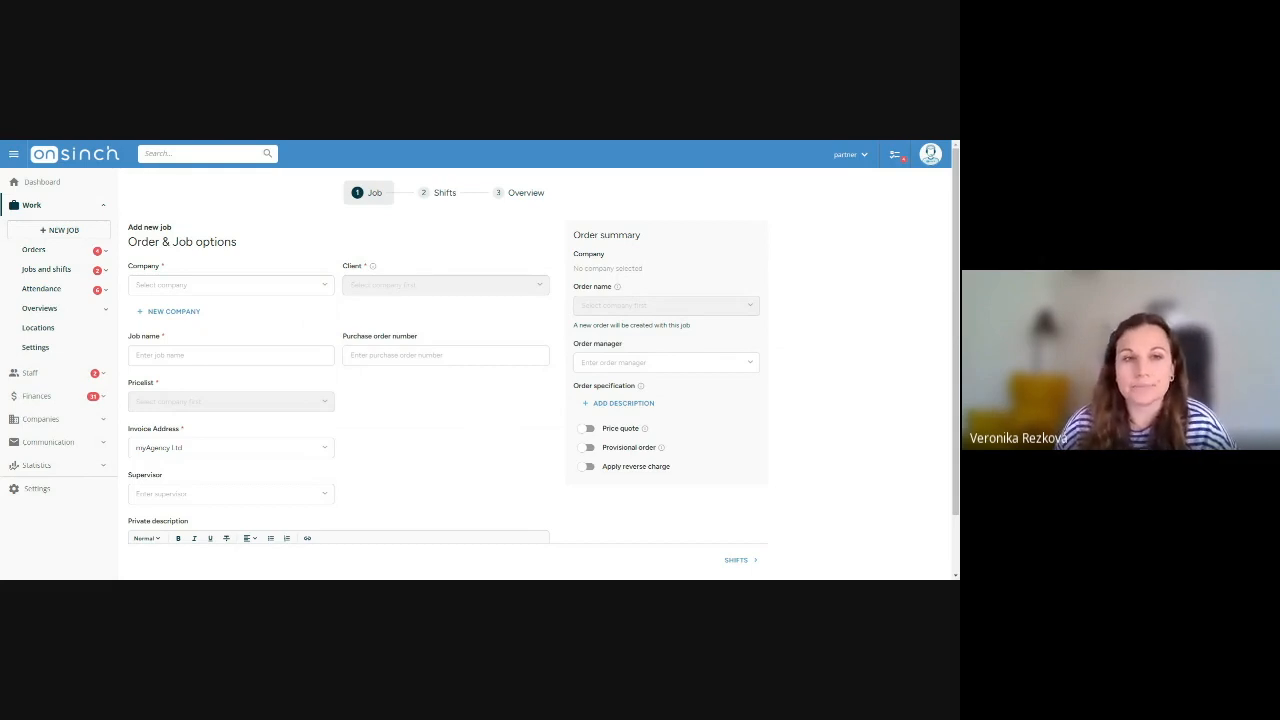
# - Choose Pilton Congress Hotels Inc. as the new job's company and name the job "Congress"
pyautogui.click(324, 287)
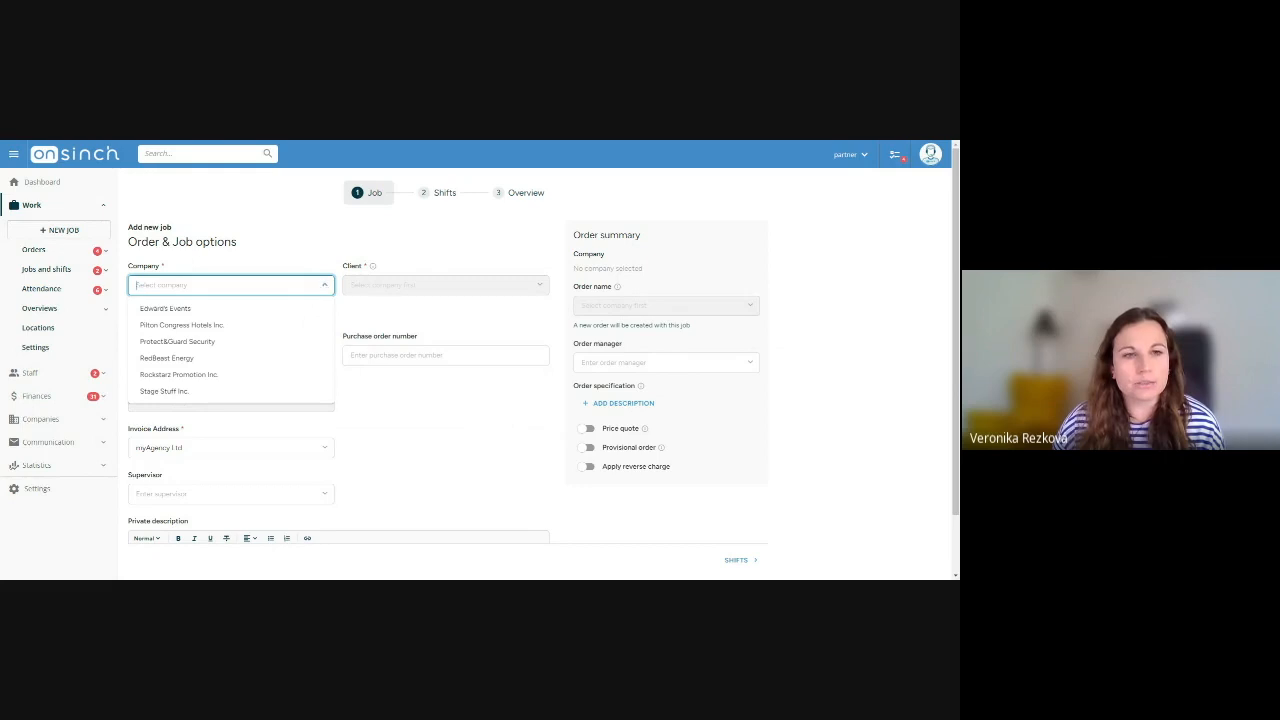
pyautogui.click(278, 326)
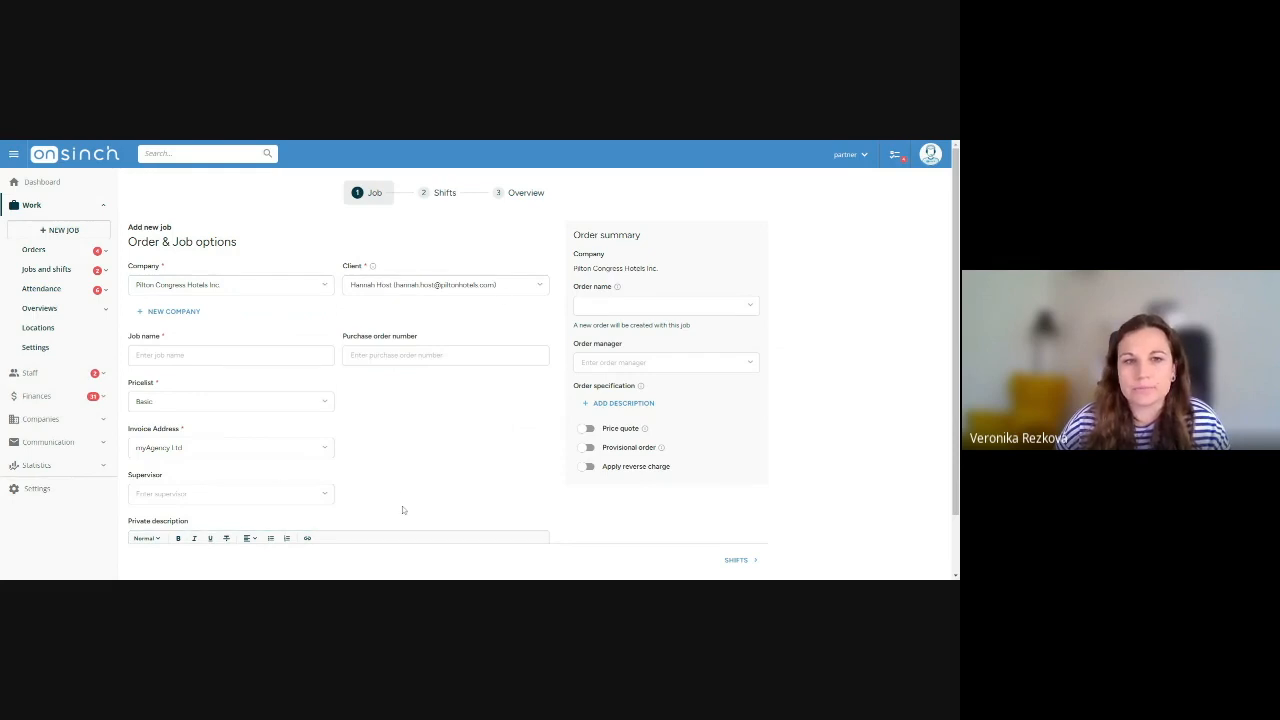
pyautogui.click(230, 355)
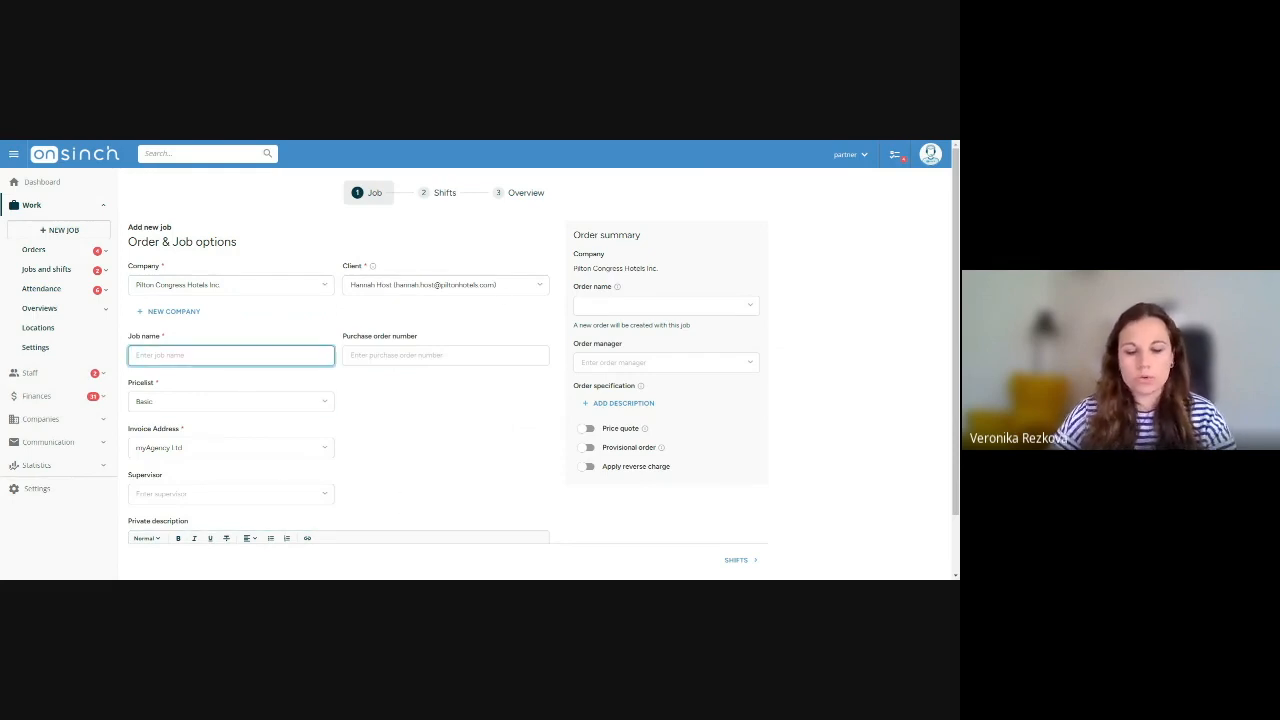
pyautogui.write('Congr')
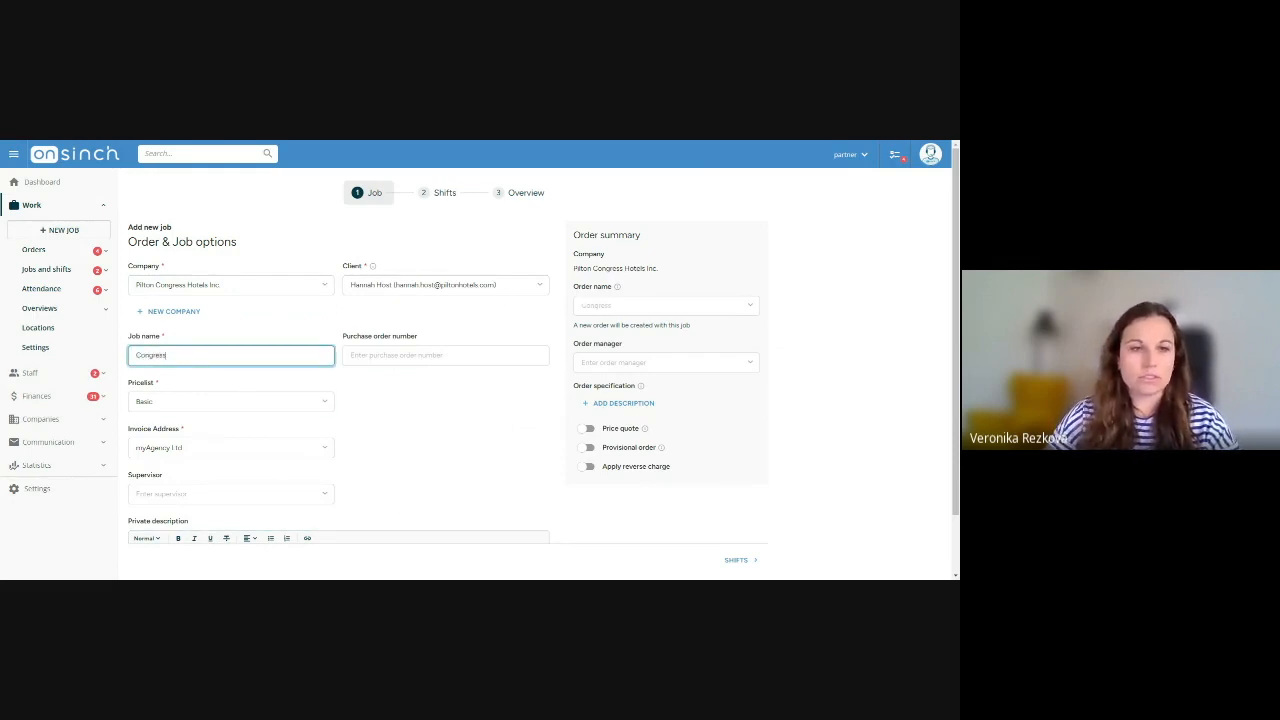
pyautogui.write('ess')
pyautogui.click(491, 422)
# - Assign an administrator as the Congress job's supervisor
pyautogui.scroll(-1, 476, 425)
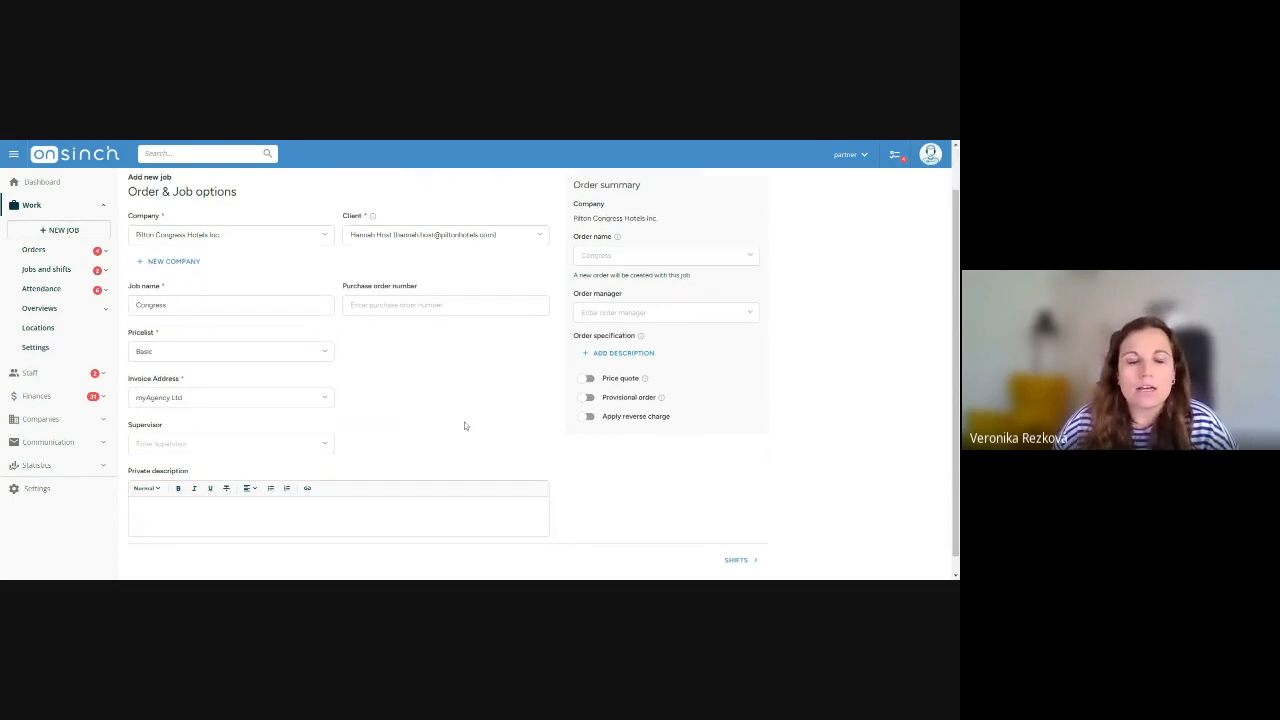
pyautogui.click(325, 449)
pyautogui.click(275, 467)
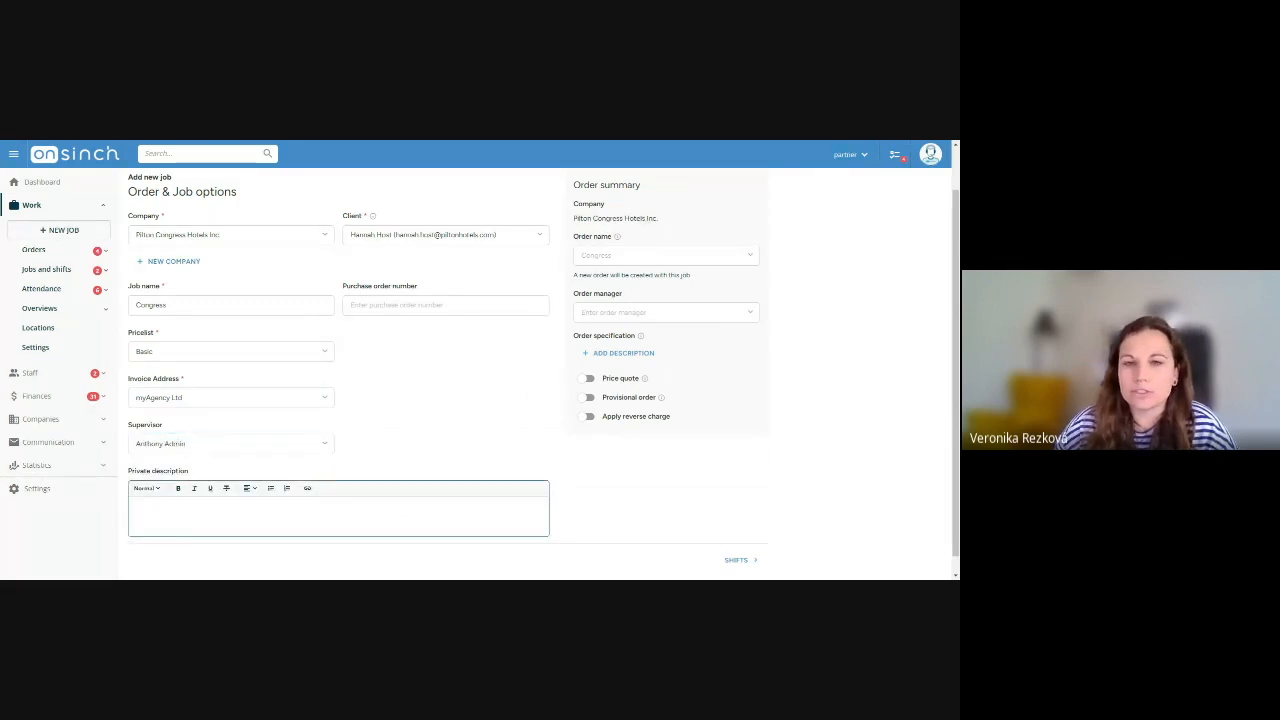
# - Check which existing orders the job could be added to and close the list without choosing one
pyautogui.scroll(1, 340, 510)
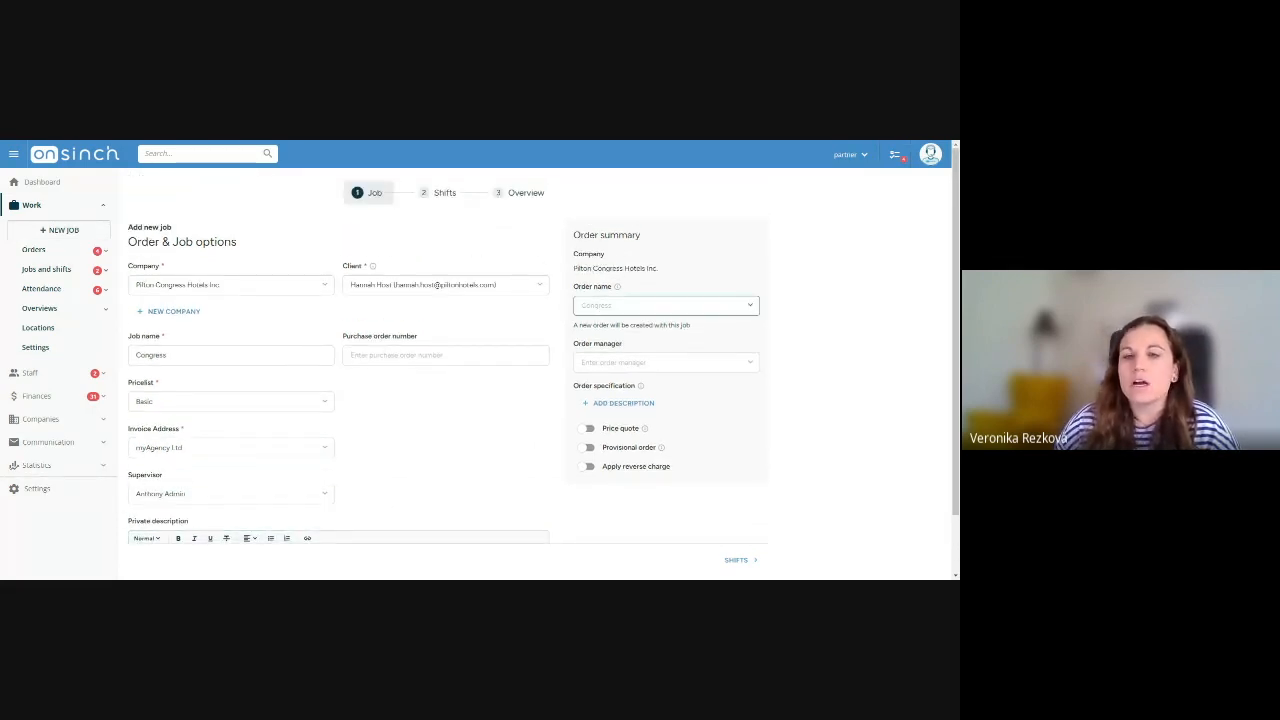
pyautogui.click(752, 309)
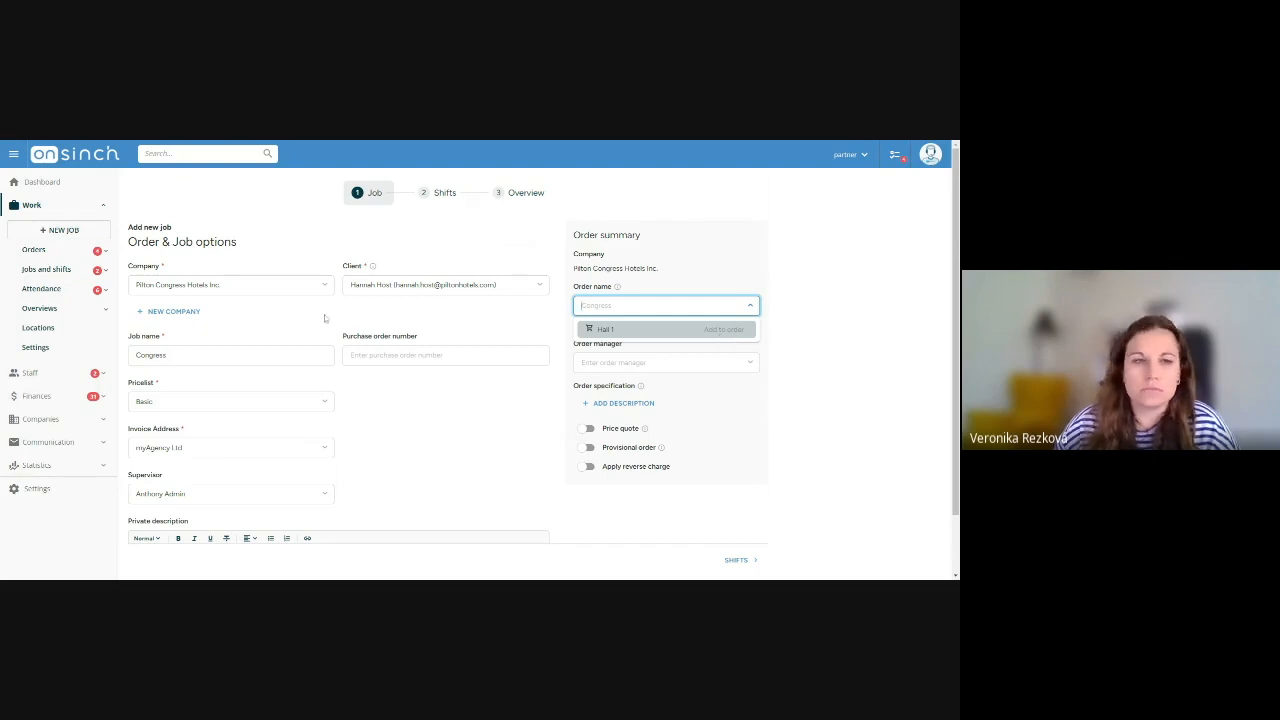
pyautogui.click(834, 286)
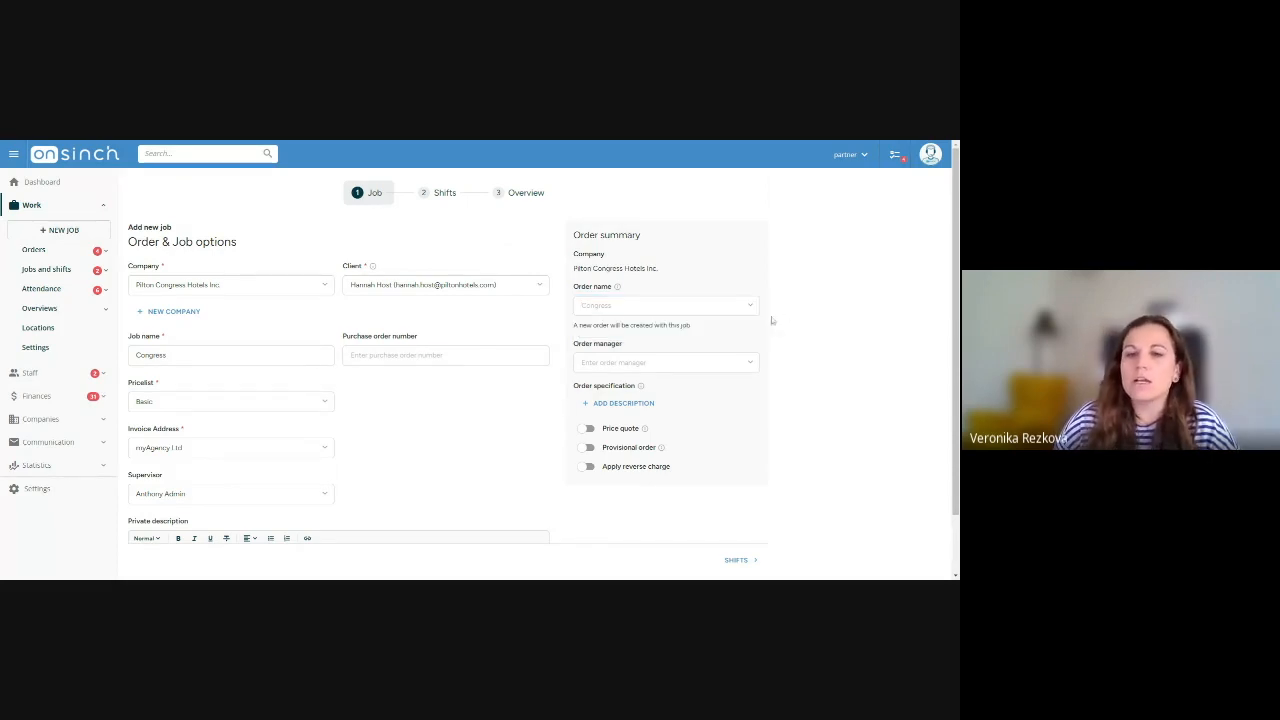
# - Review the Price quote and Provisional order hints in the order summary and add a description field to the order specification
pyautogui.scroll(-1, 811, 368)
pyautogui.scroll(1, 811, 368)
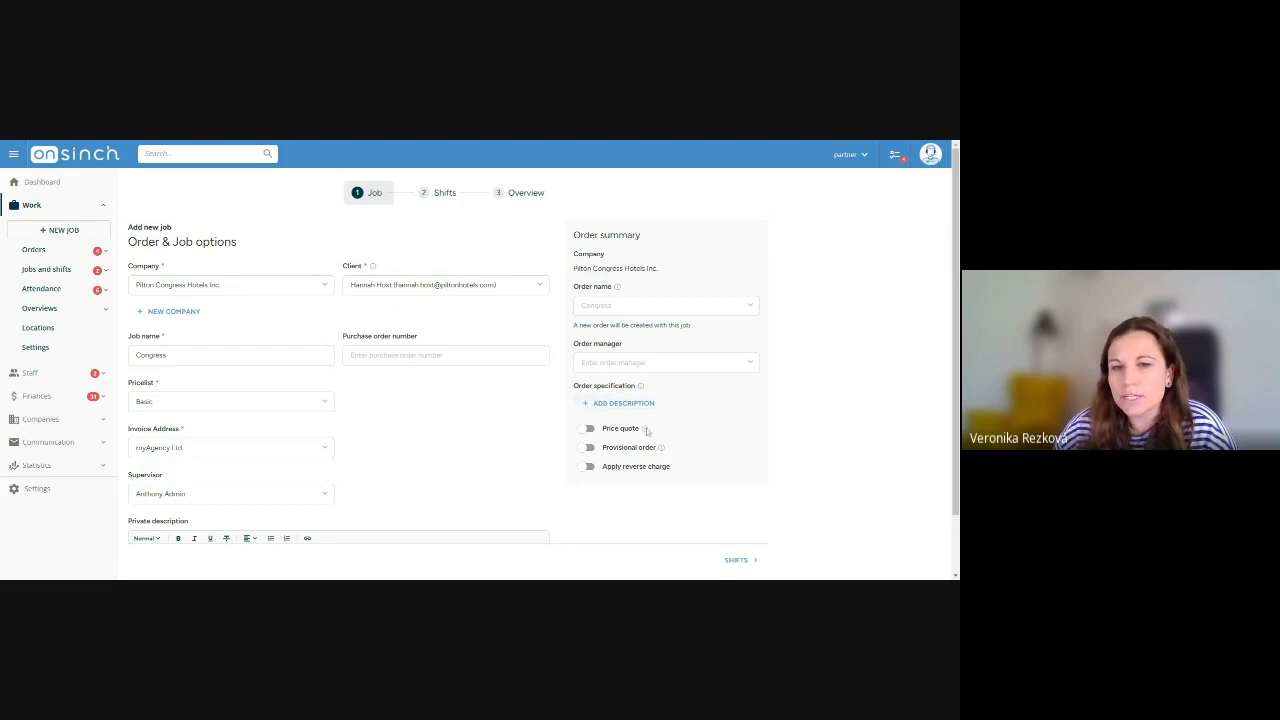
pyautogui.moveTo(645, 430)
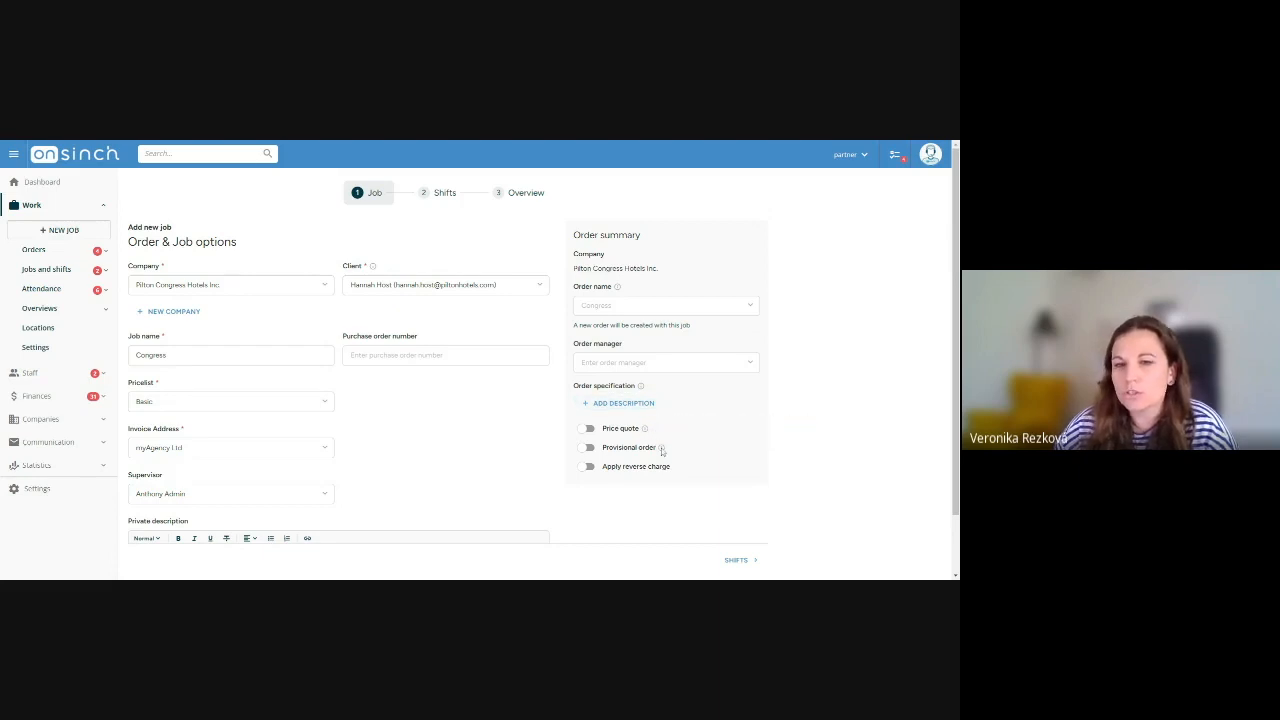
pyautogui.moveTo(661, 450)
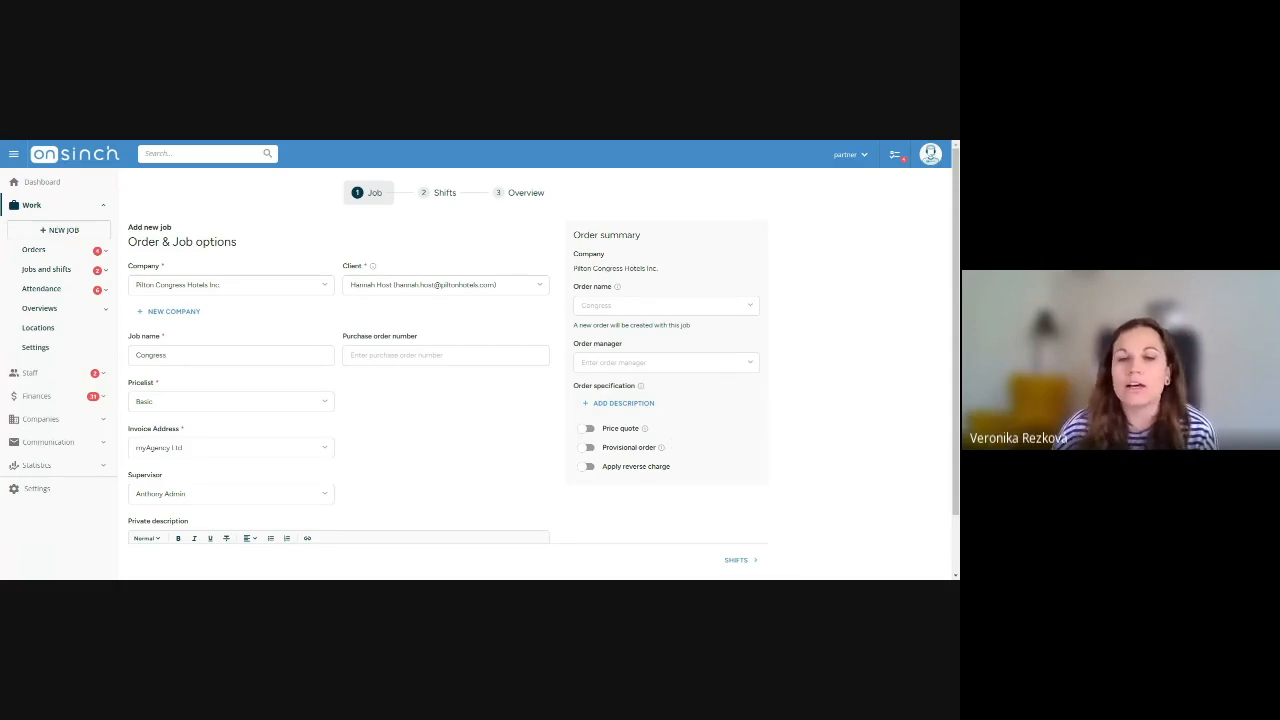
pyautogui.click(612, 404)
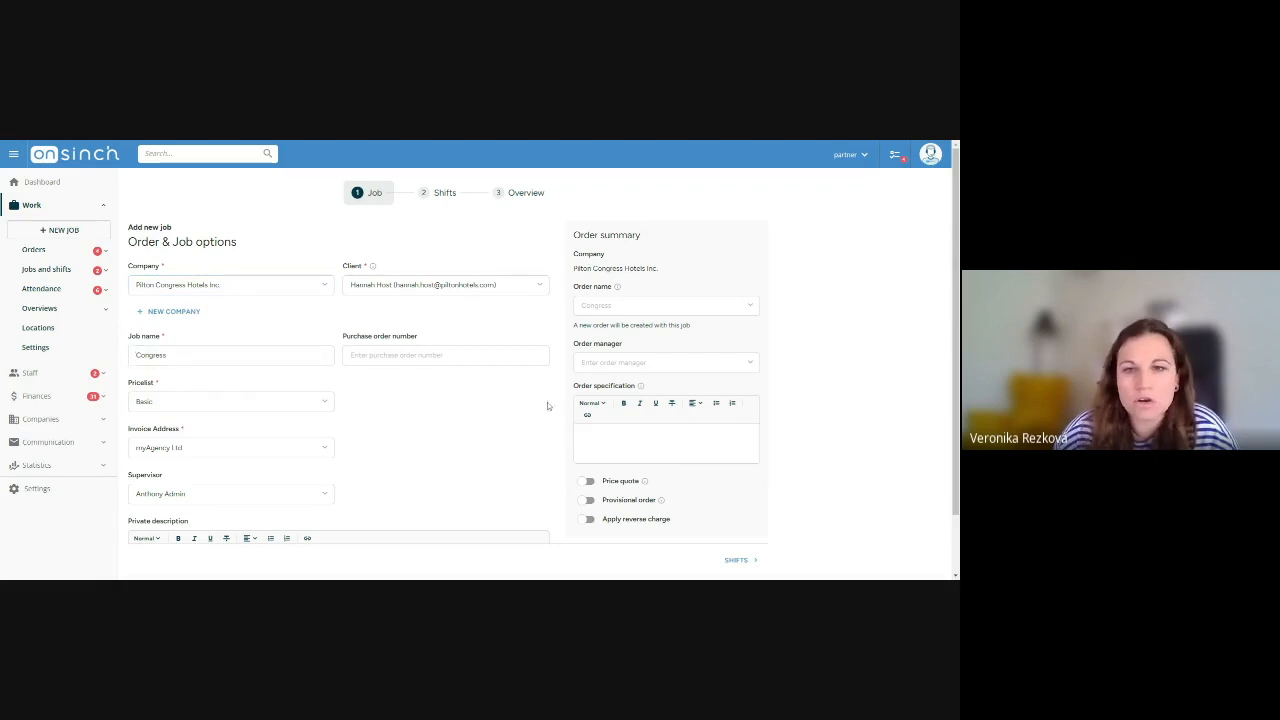
pyautogui.scroll(-1, 848, 466)
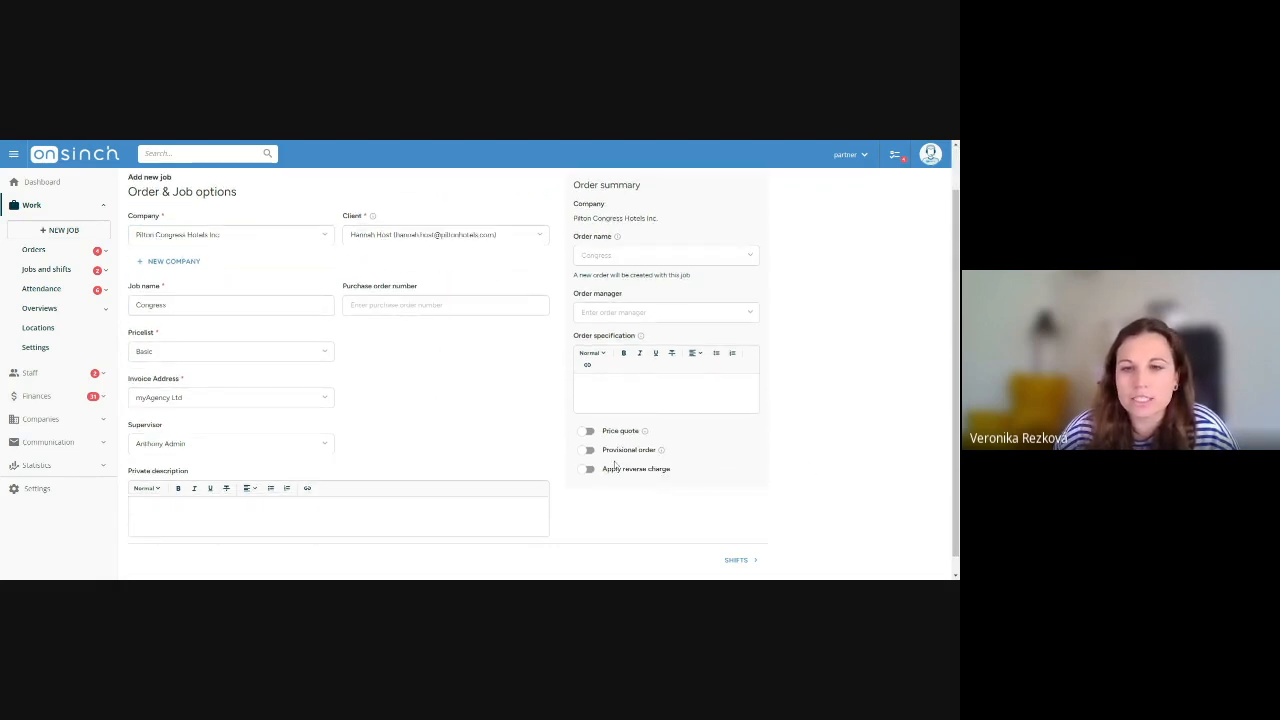
# - Mark the new Congress order as provisional in the order summary
pyautogui.click(590, 451)
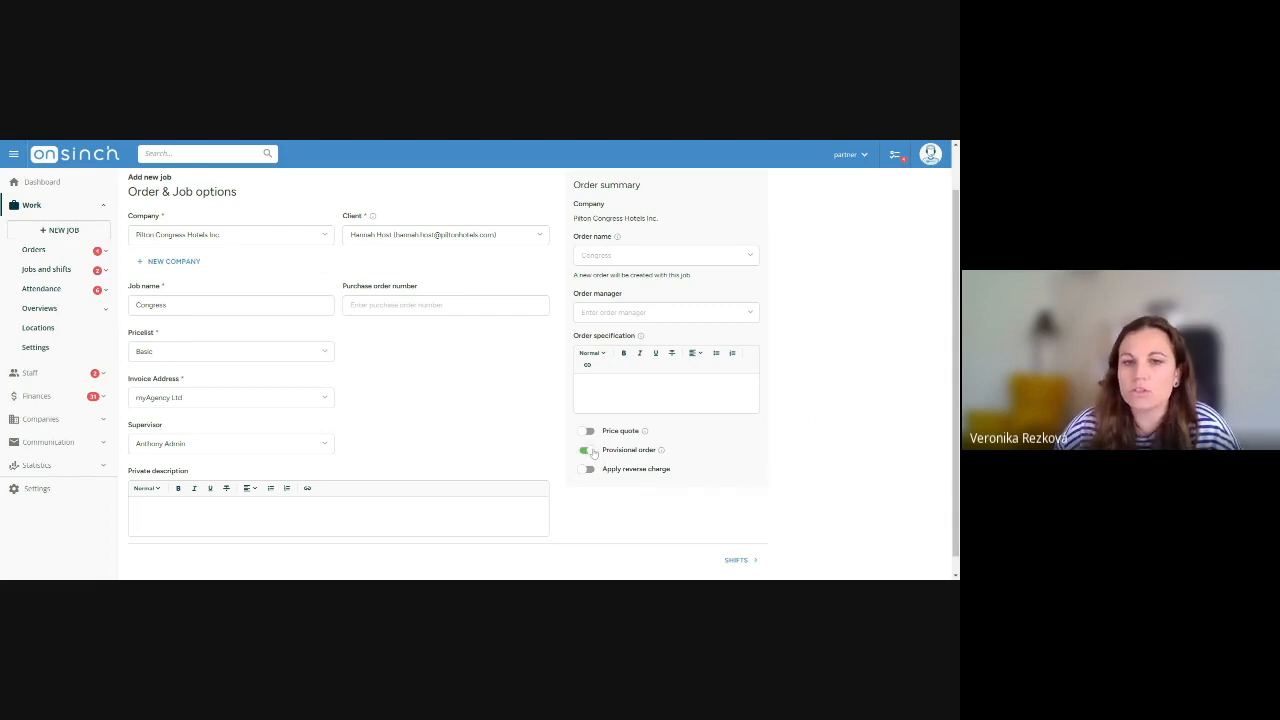
pyautogui.click(591, 452)
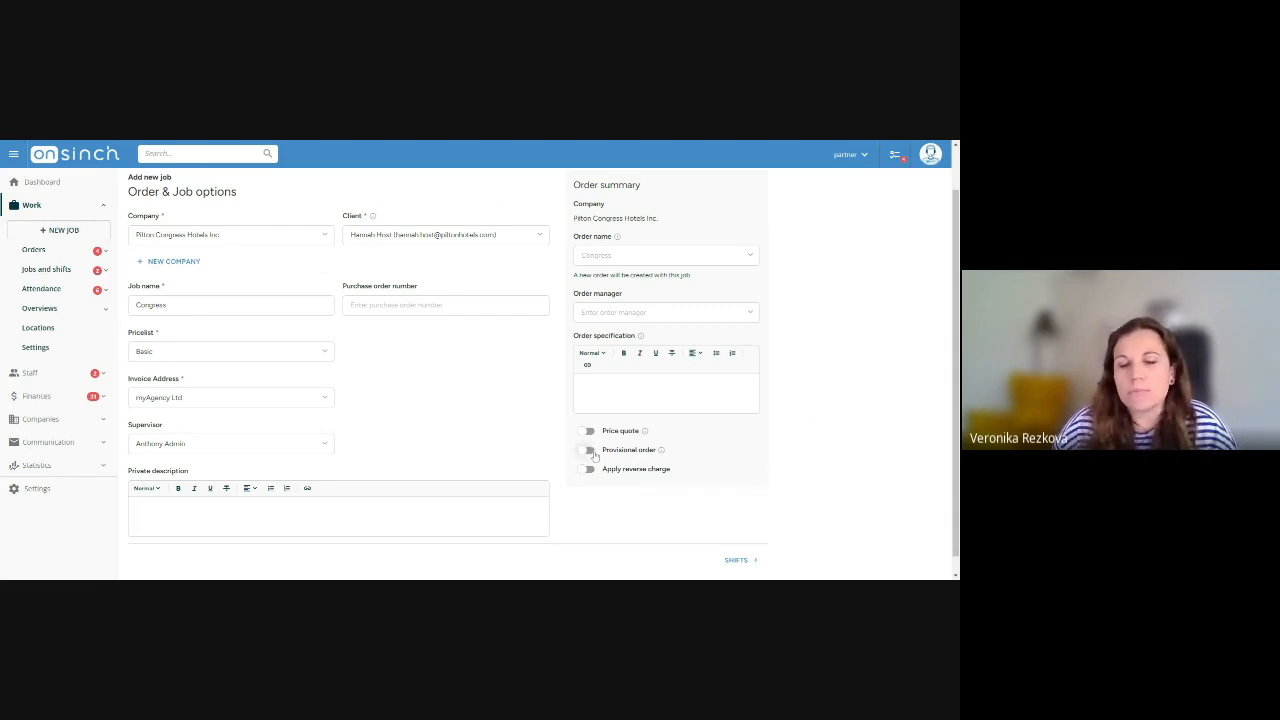
pyautogui.click(591, 452)
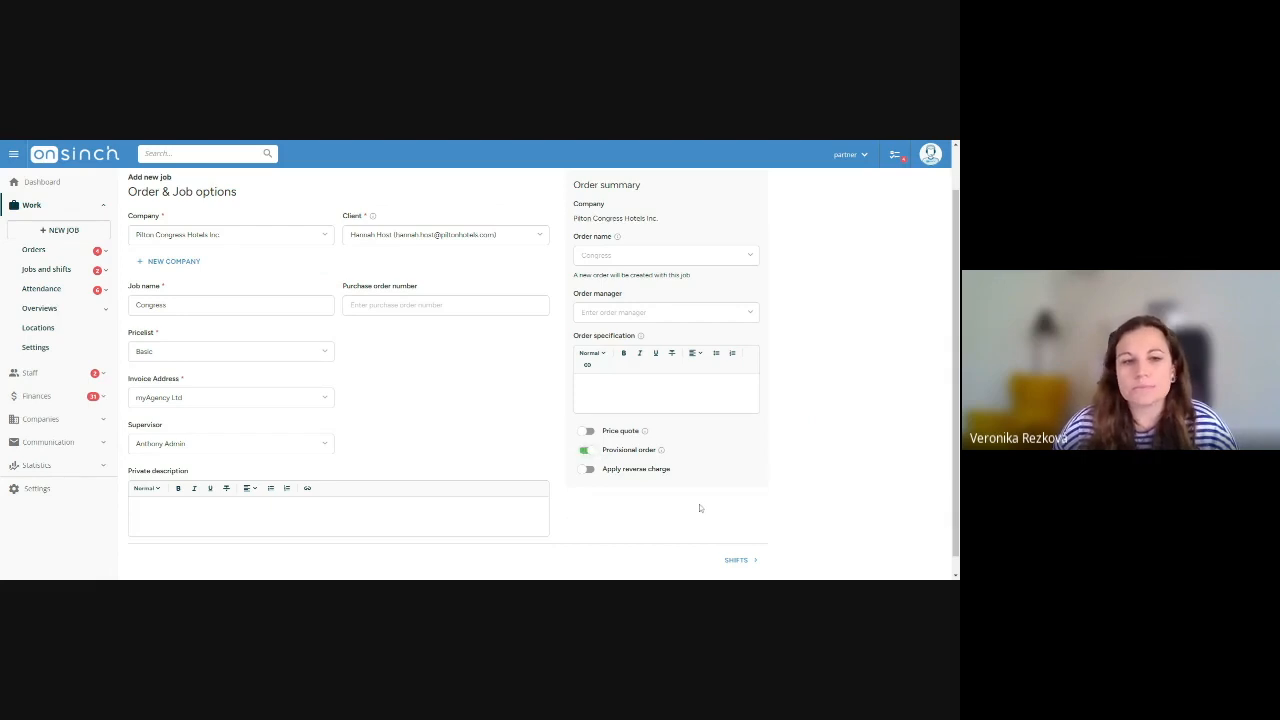
# - Continue to the job's shifts and name the new shift "First shift"
pyautogui.click(736, 561)
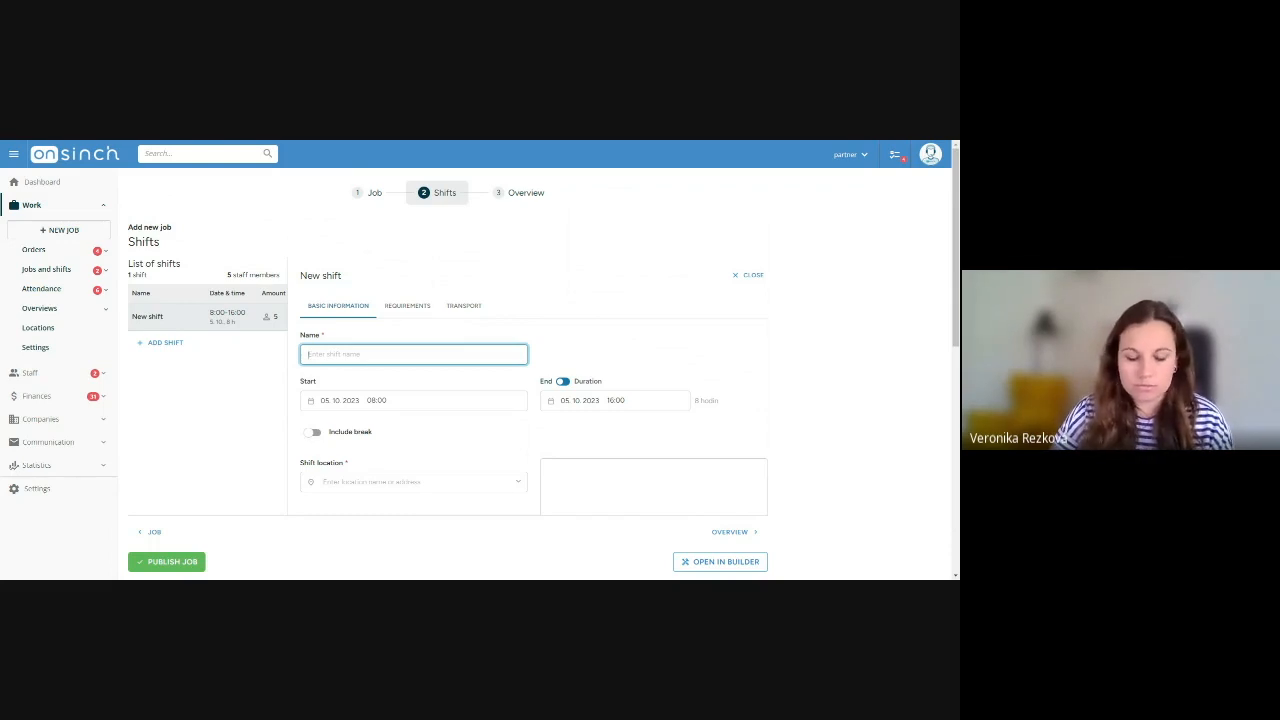
pyautogui.write('First shift')
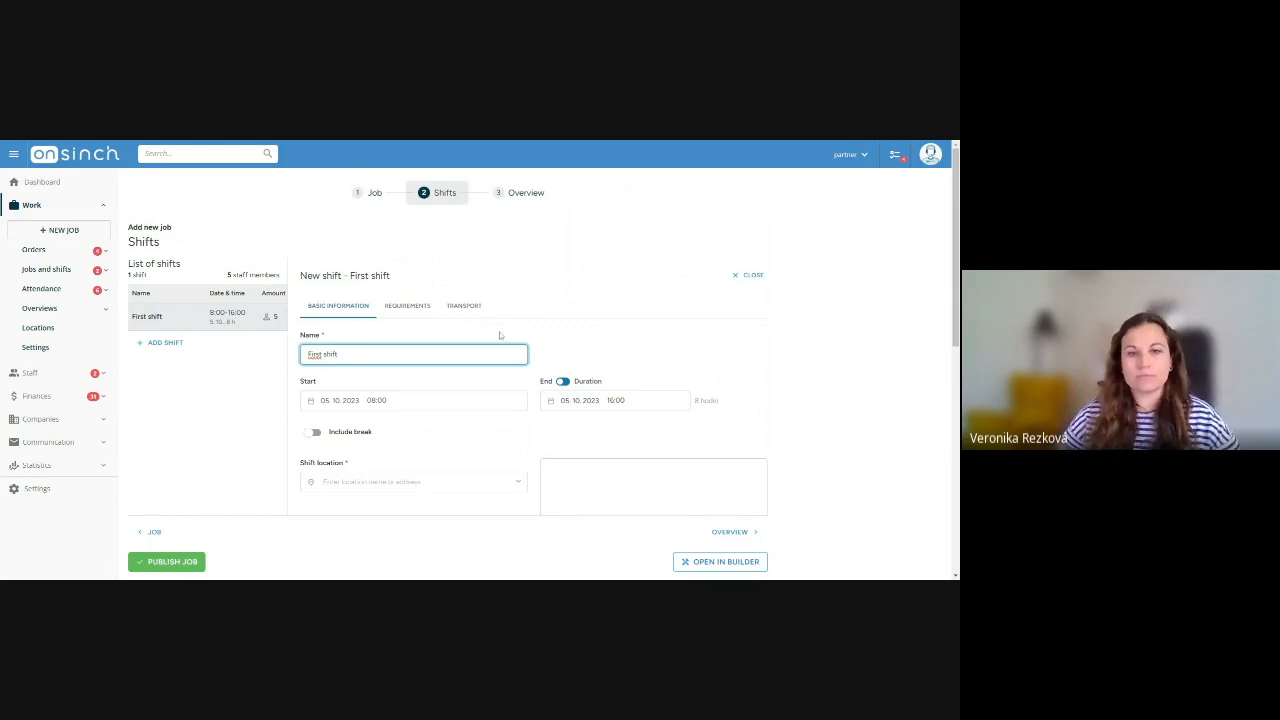
pyautogui.click(617, 343)
pyautogui.scroll(-1, 617, 343)
pyautogui.click(617, 348)
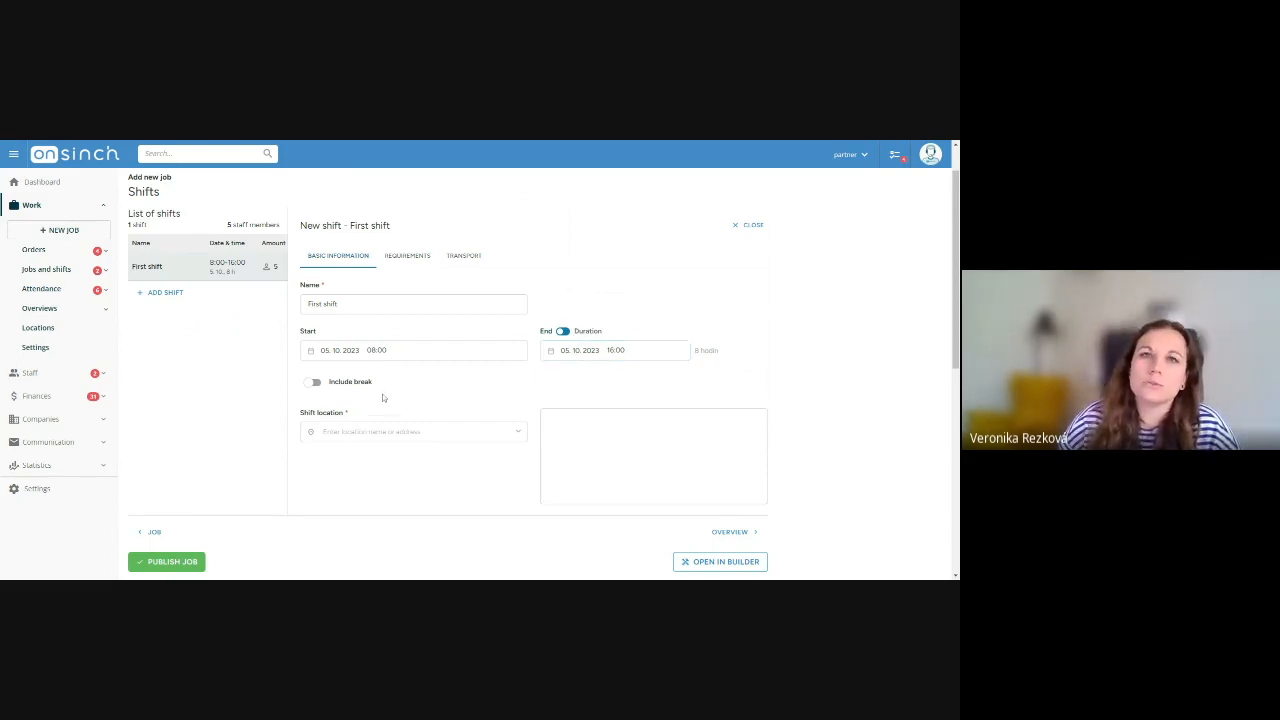
# - Choose the existing ROXY venue as the location of First shift
pyautogui.scroll(-1, 451, 461)
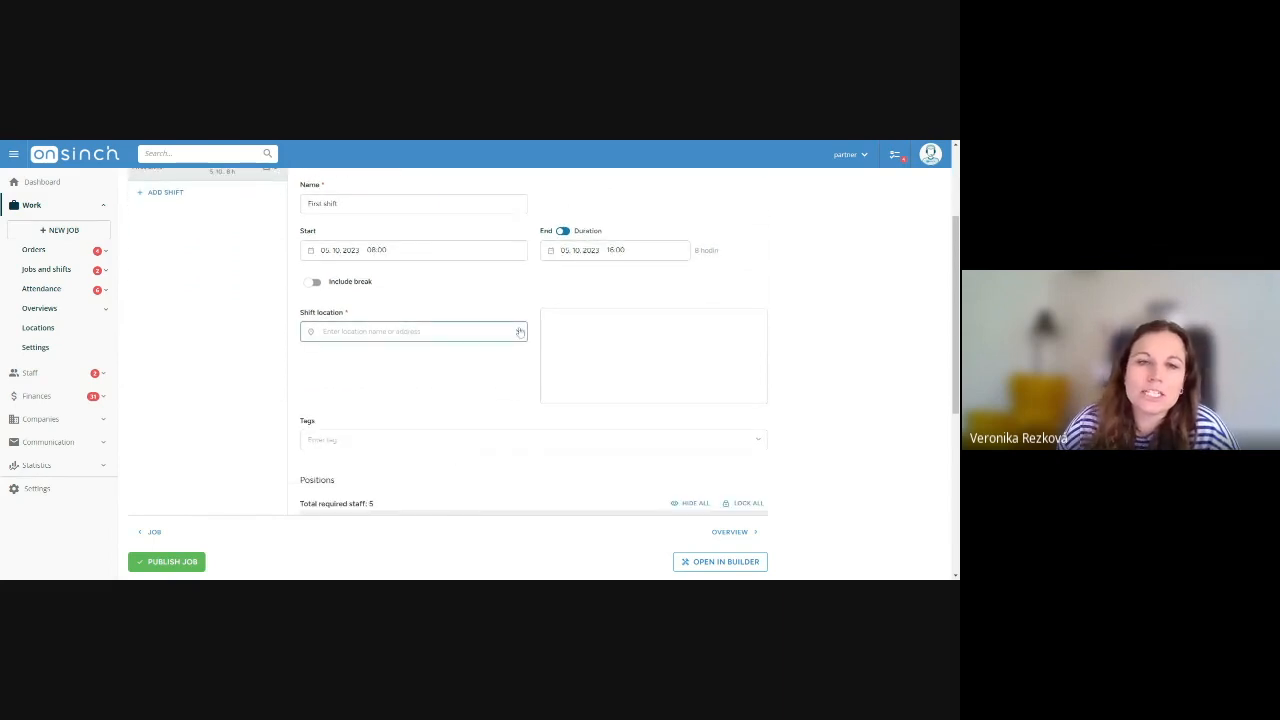
pyautogui.click(520, 332)
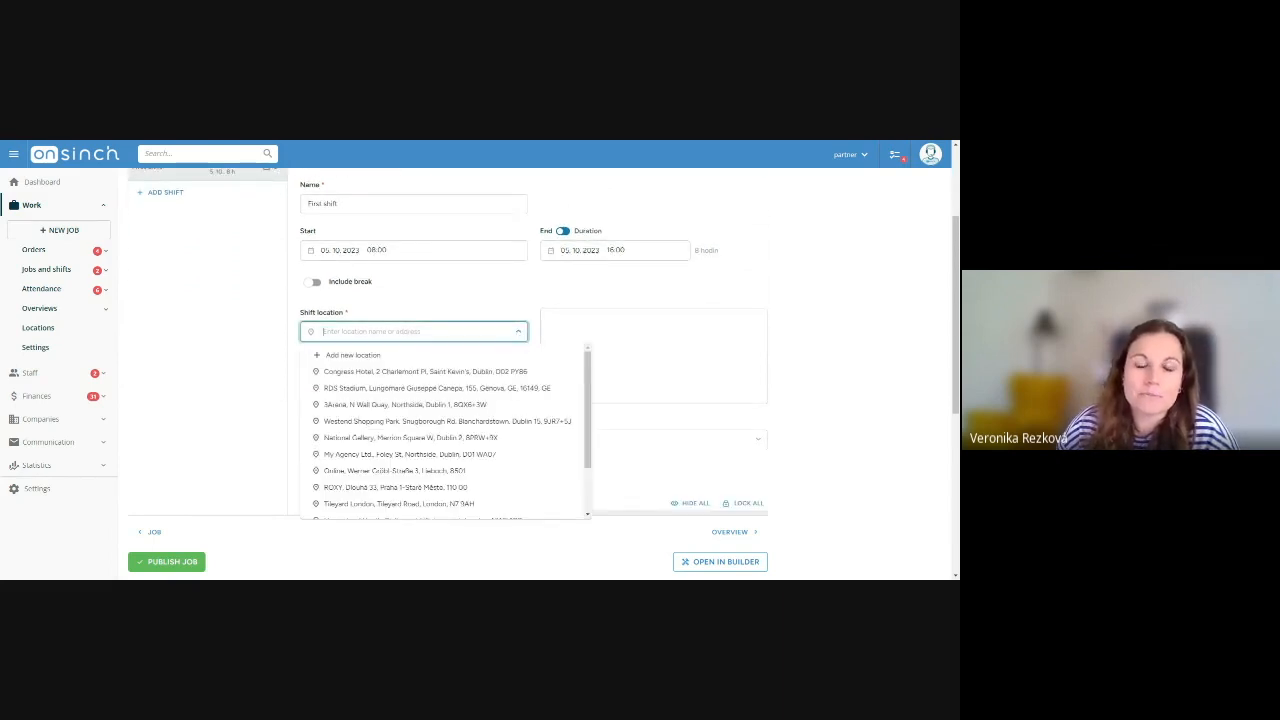
pyautogui.scroll(-1, 468, 426)
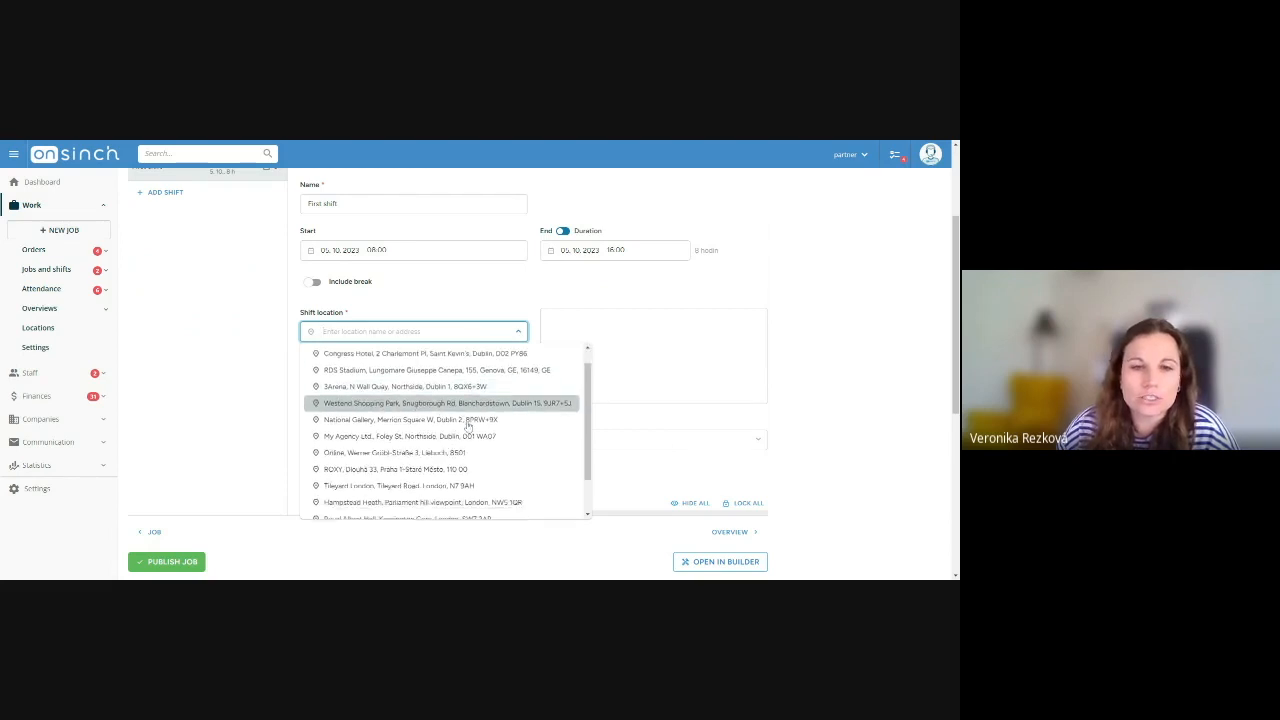
pyautogui.scroll(-2, 468, 426)
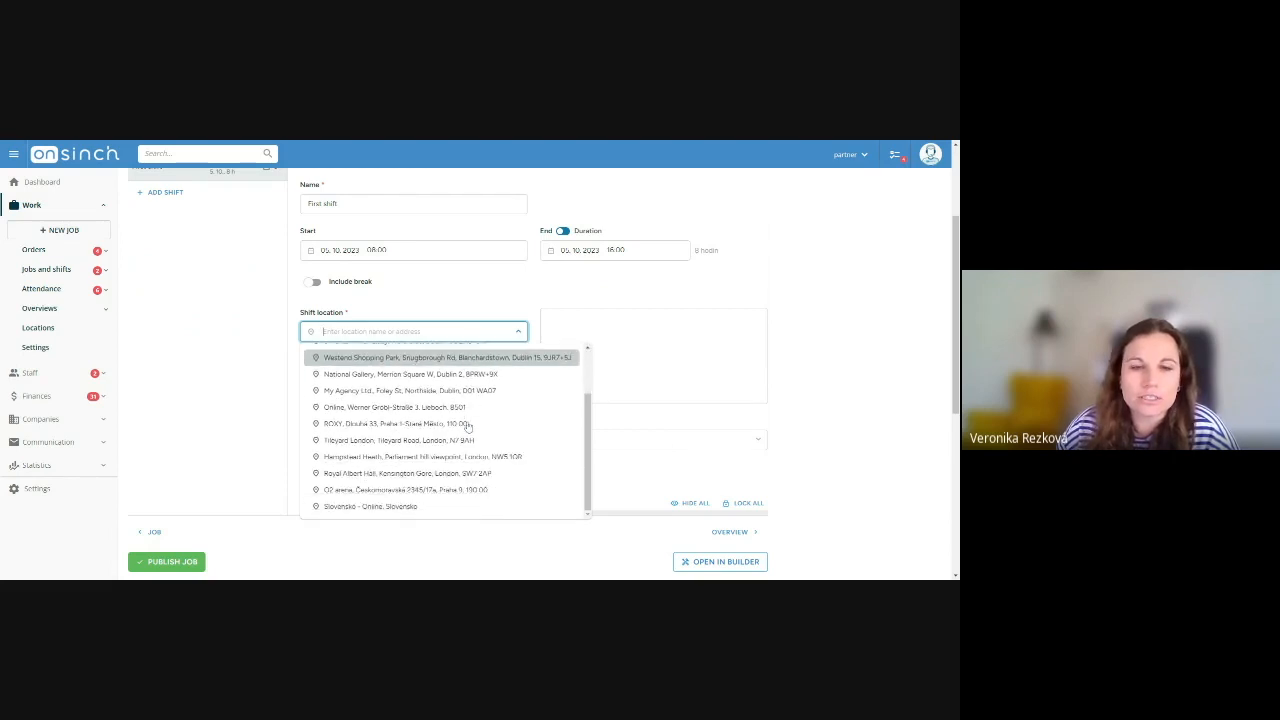
pyautogui.click(378, 423)
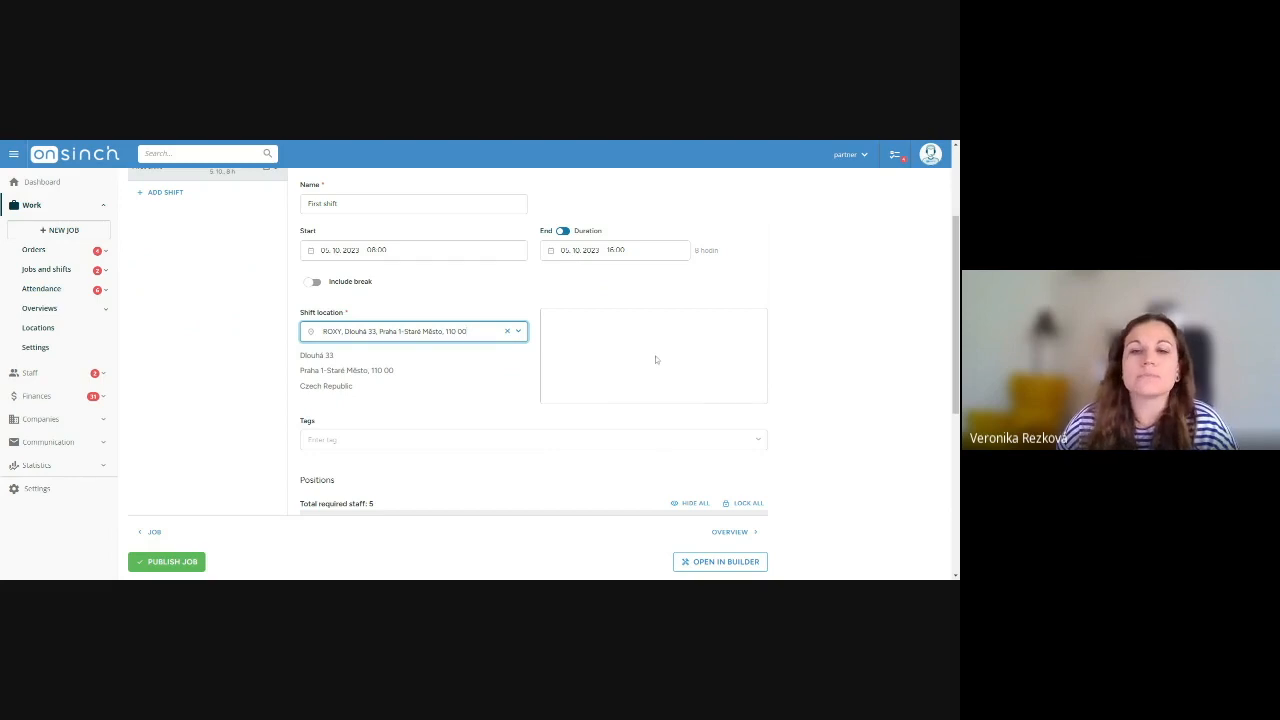
# - Tag First shift as "V.I.P. event"
pyautogui.scroll(-1, 655, 359)
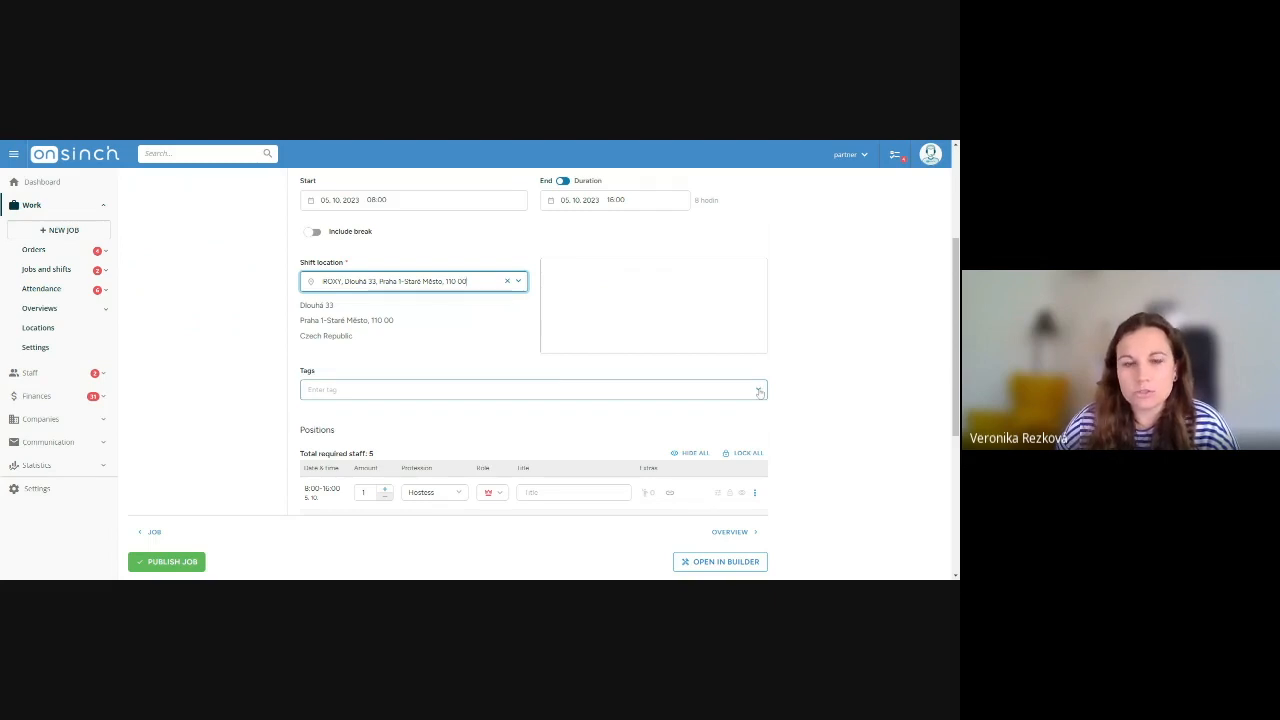
pyautogui.scroll(-2, 760, 380)
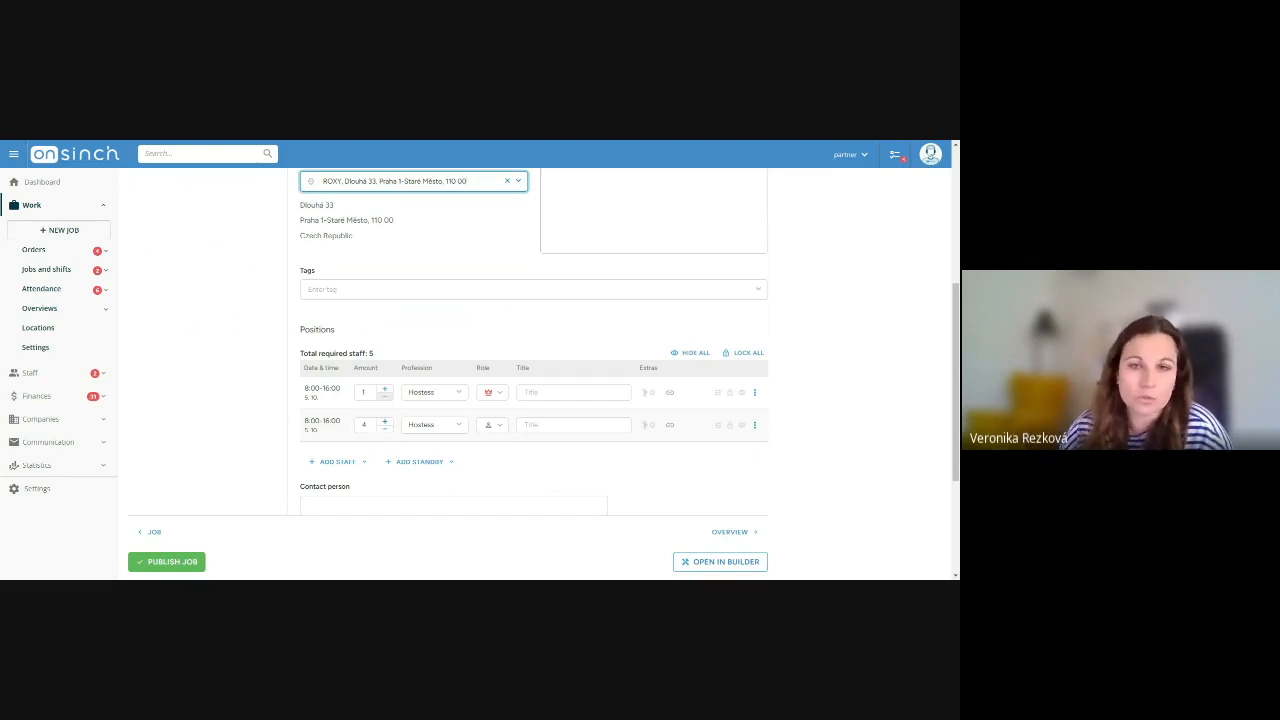
pyautogui.click(761, 294)
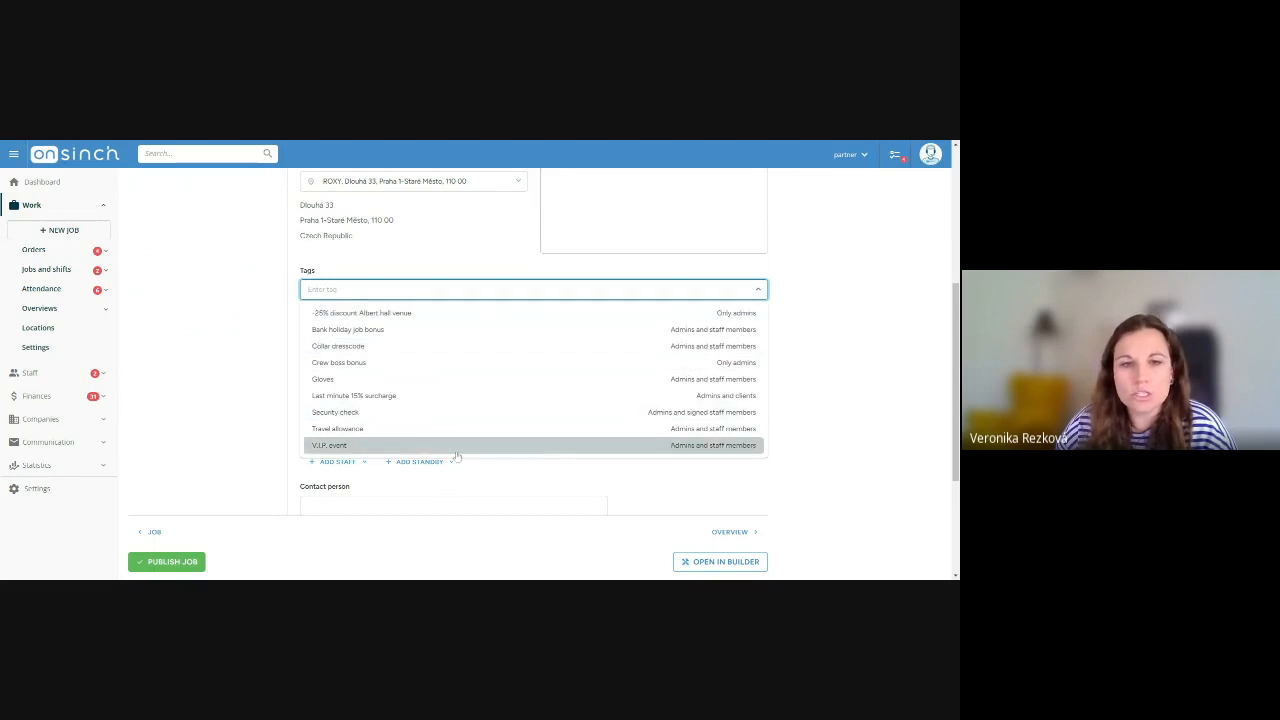
pyautogui.click(375, 450)
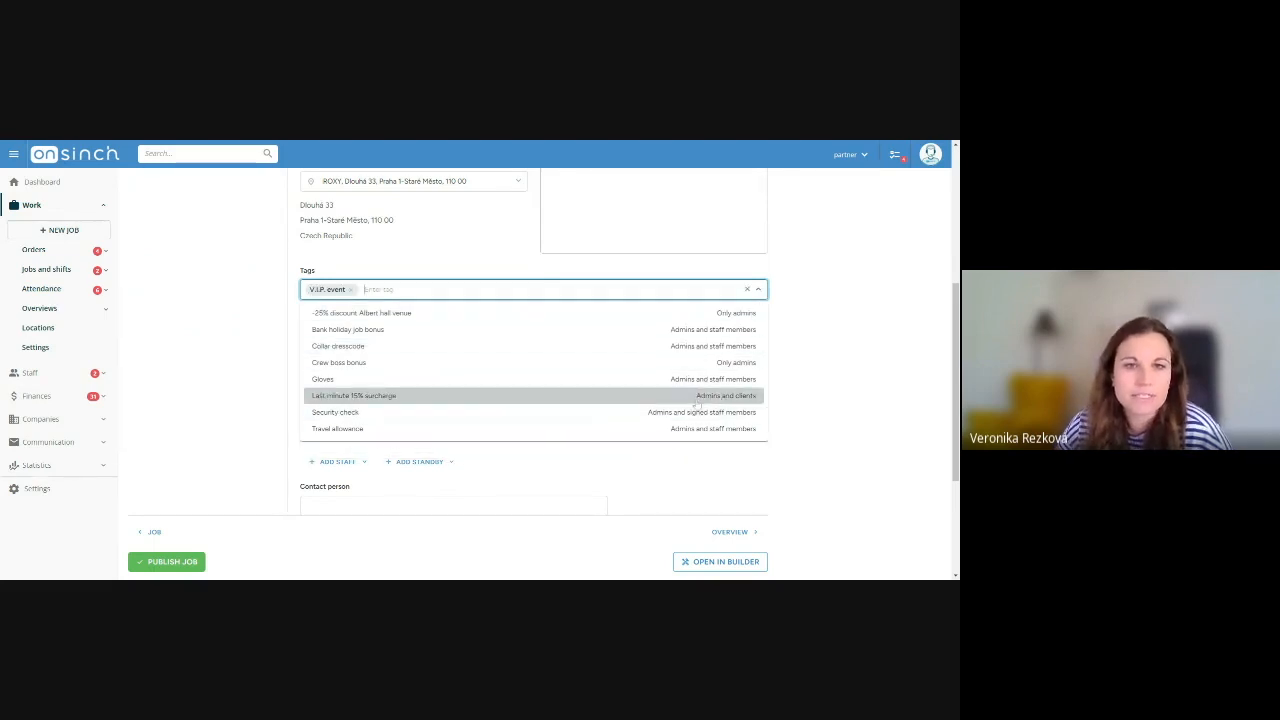
pyautogui.click(839, 339)
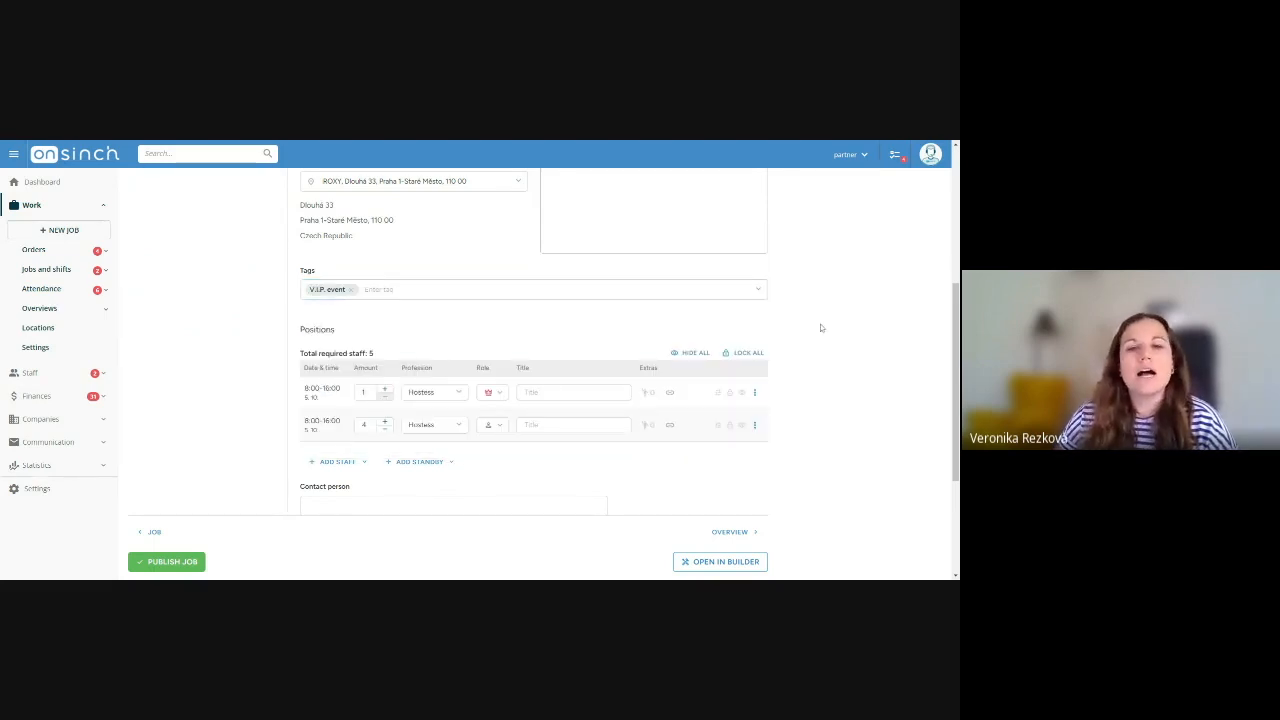
# - Add one Ambassador position and a Waiting staff position for 2 people to First shift
pyautogui.scroll(-2, 830, 337)
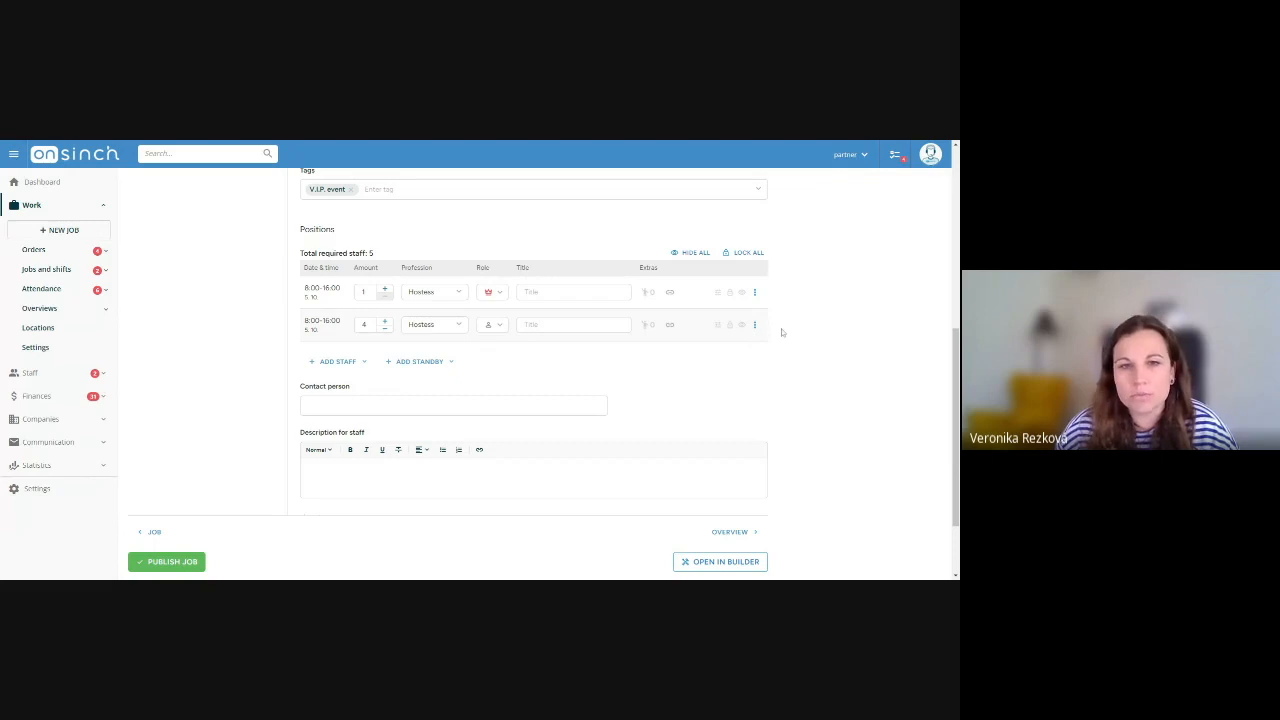
pyautogui.click(334, 363)
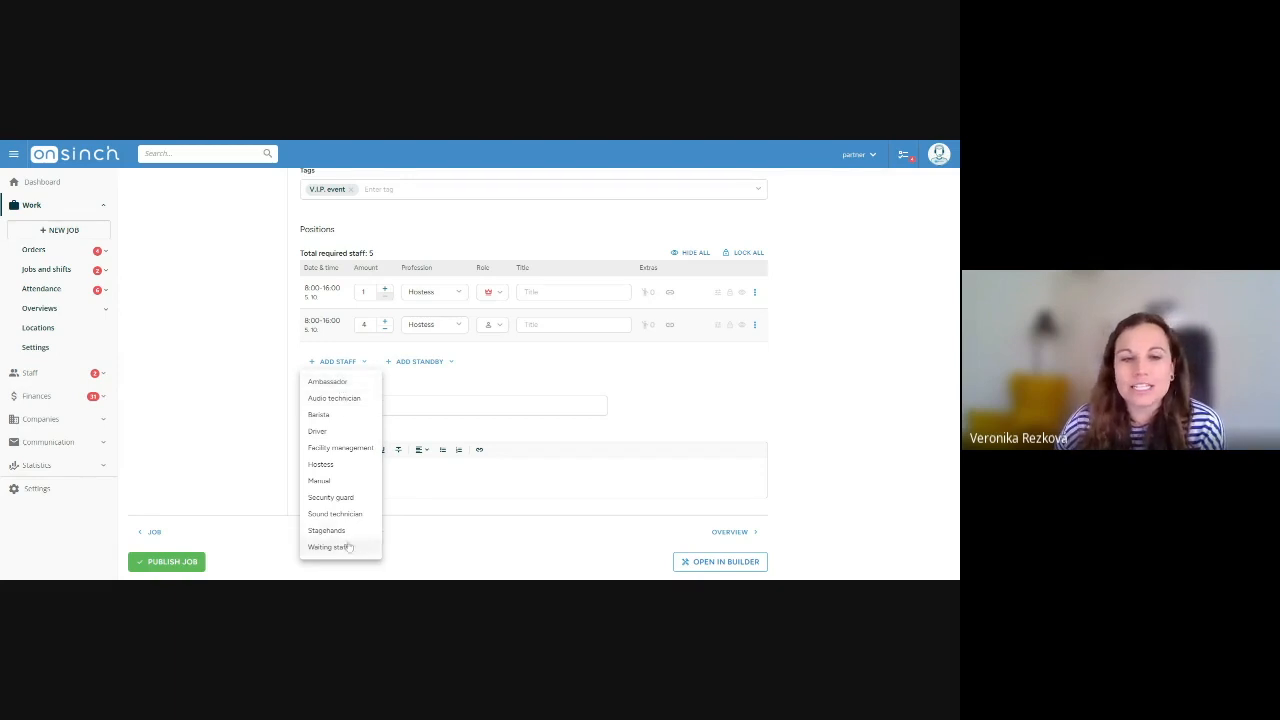
pyautogui.click(345, 383)
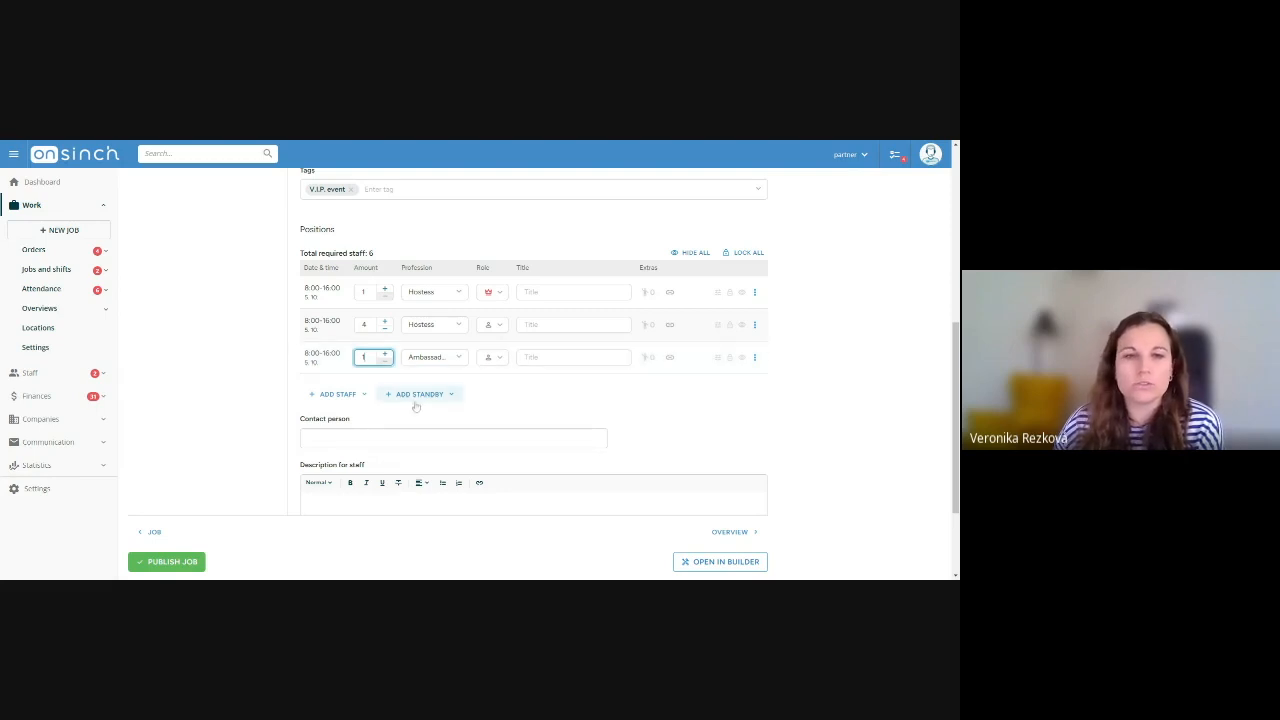
pyautogui.click(338, 394)
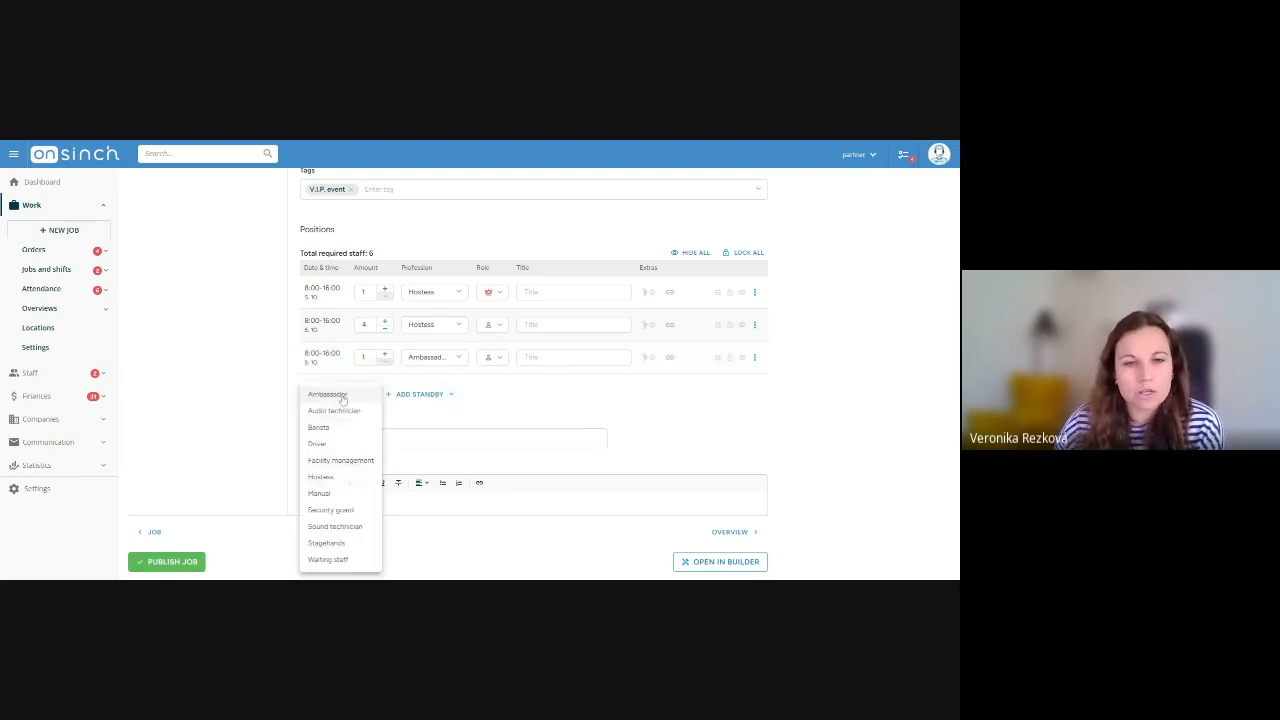
pyautogui.click(330, 560)
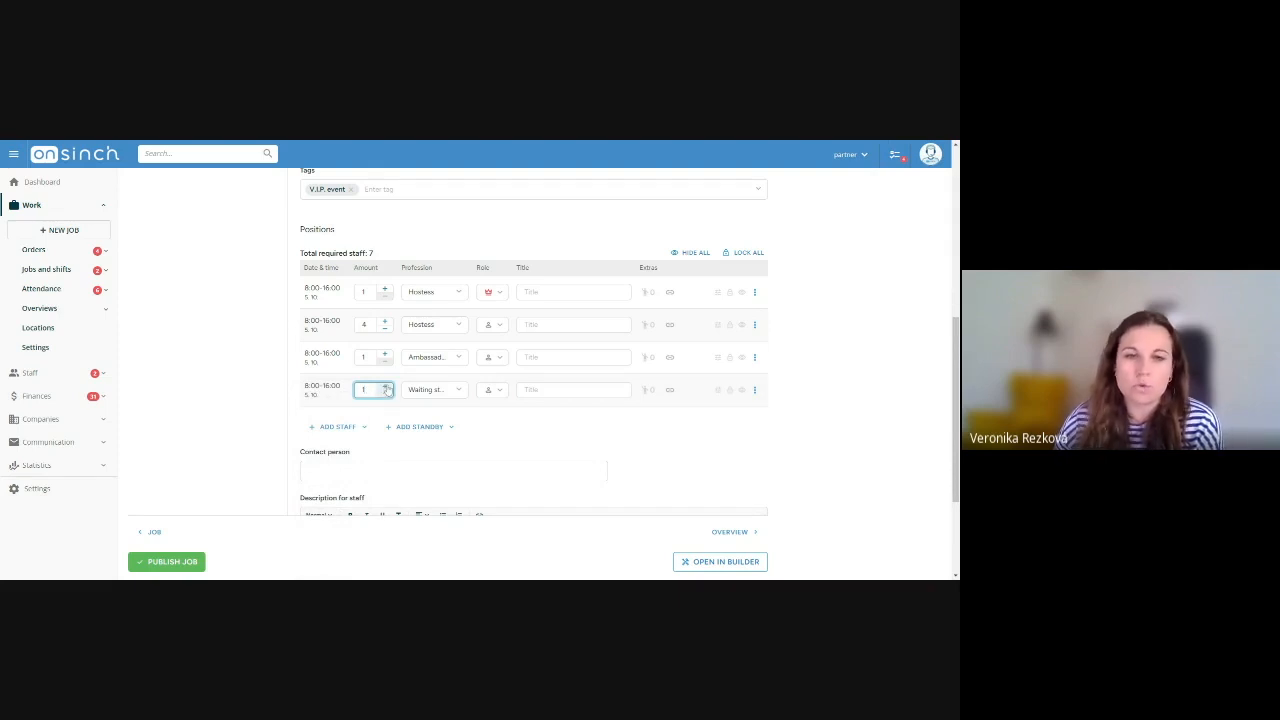
pyautogui.click(385, 387)
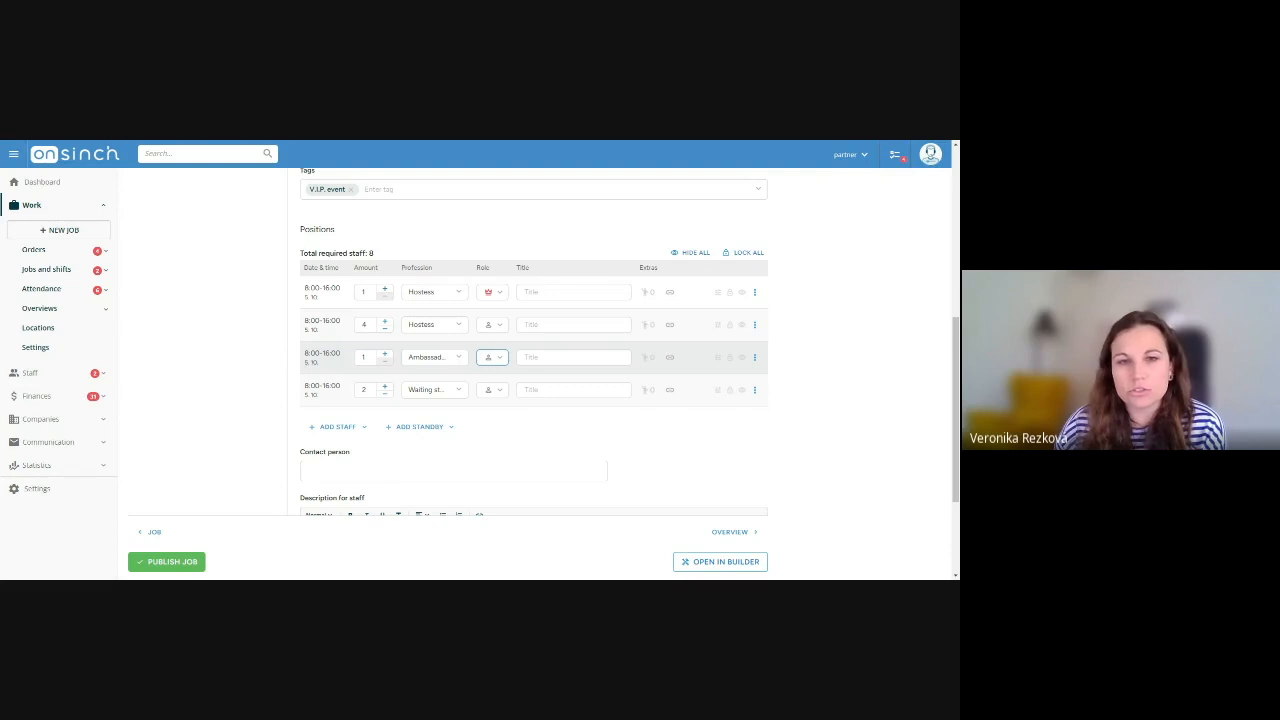
# - Change the Ambassador position's role to Lead worker
pyautogui.click(500, 359)
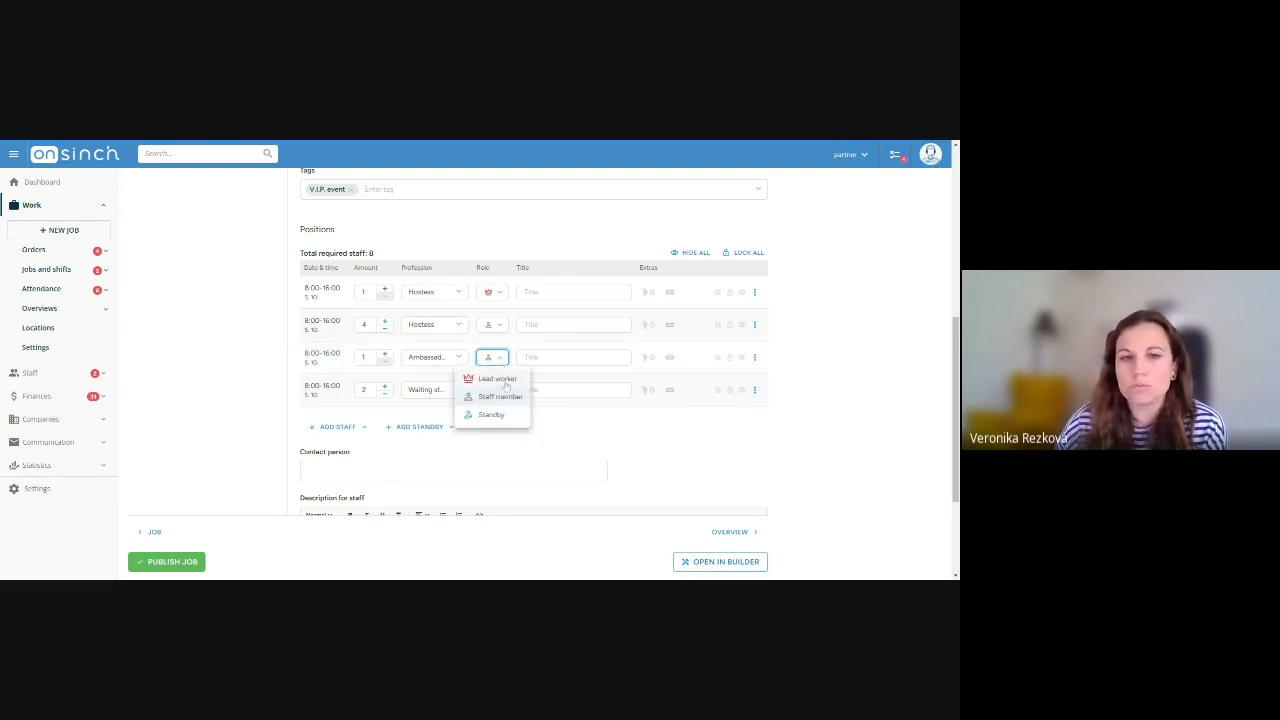
pyautogui.click(504, 380)
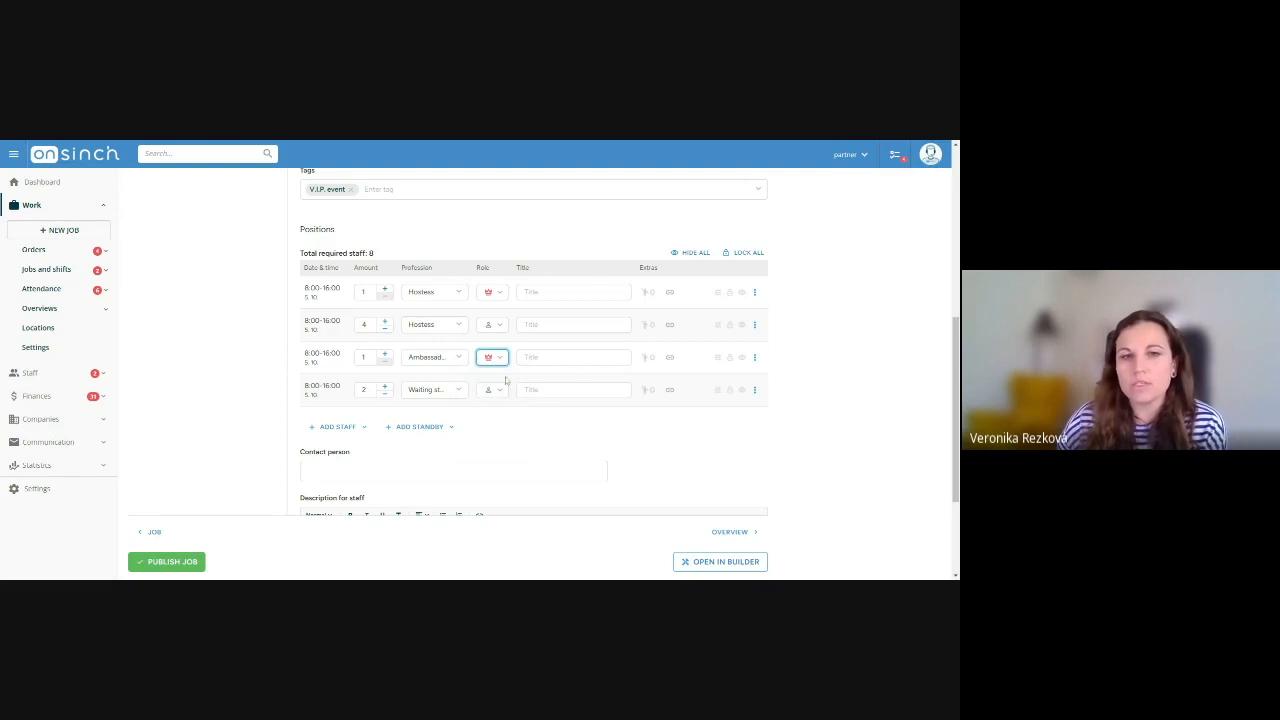
pyautogui.click(535, 357)
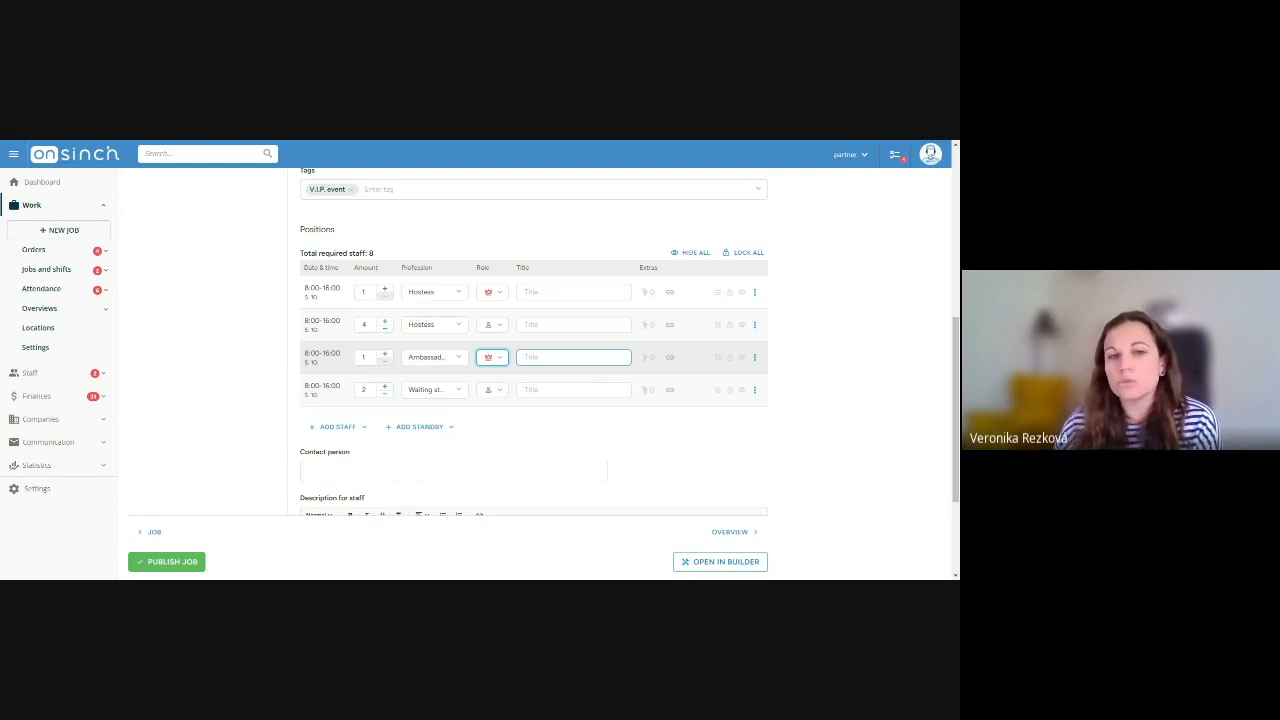
pyautogui.click(716, 357)
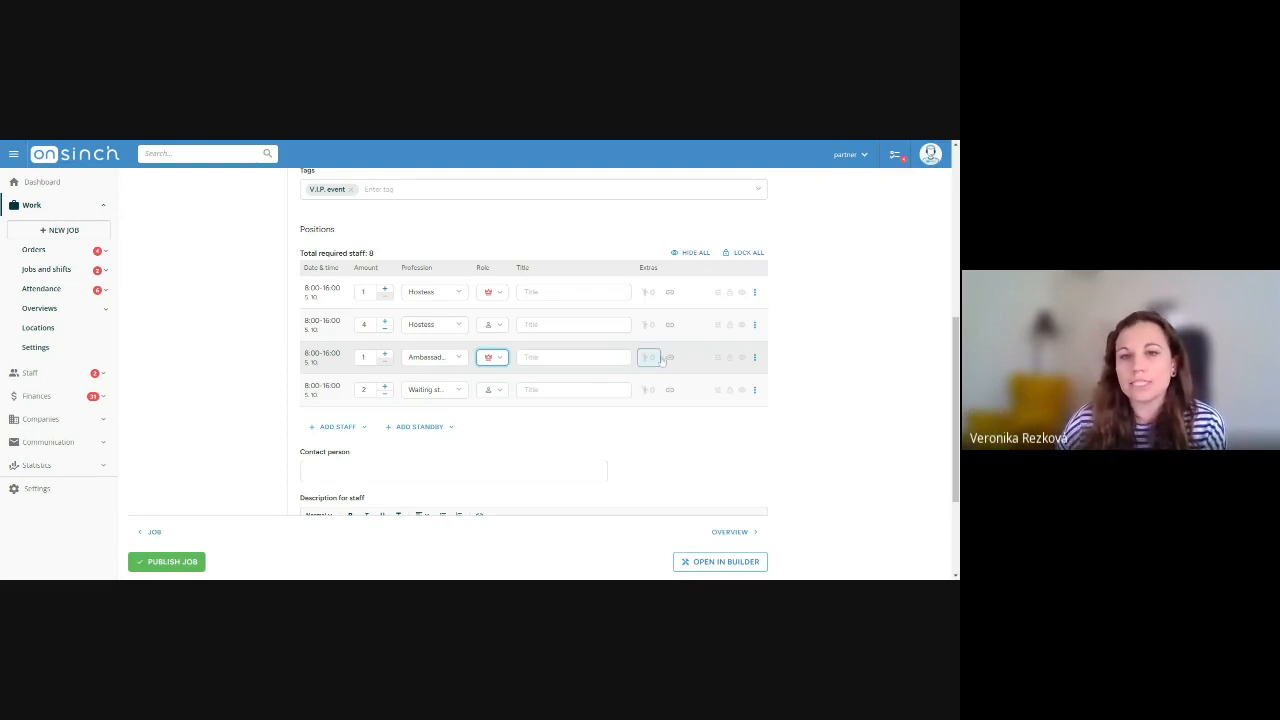
# - In the Ambassador position's advanced settings, include 15 applicants, lock the position and apply the changes
pyautogui.click(755, 360)
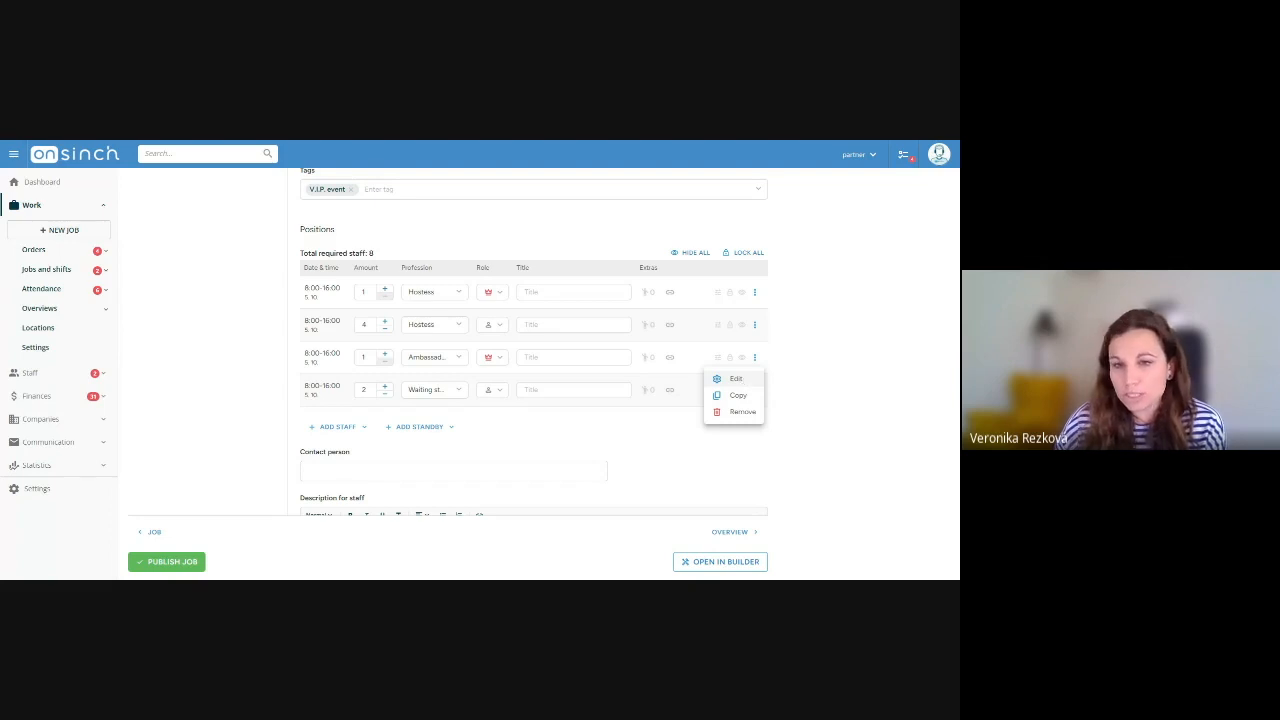
pyautogui.click(742, 379)
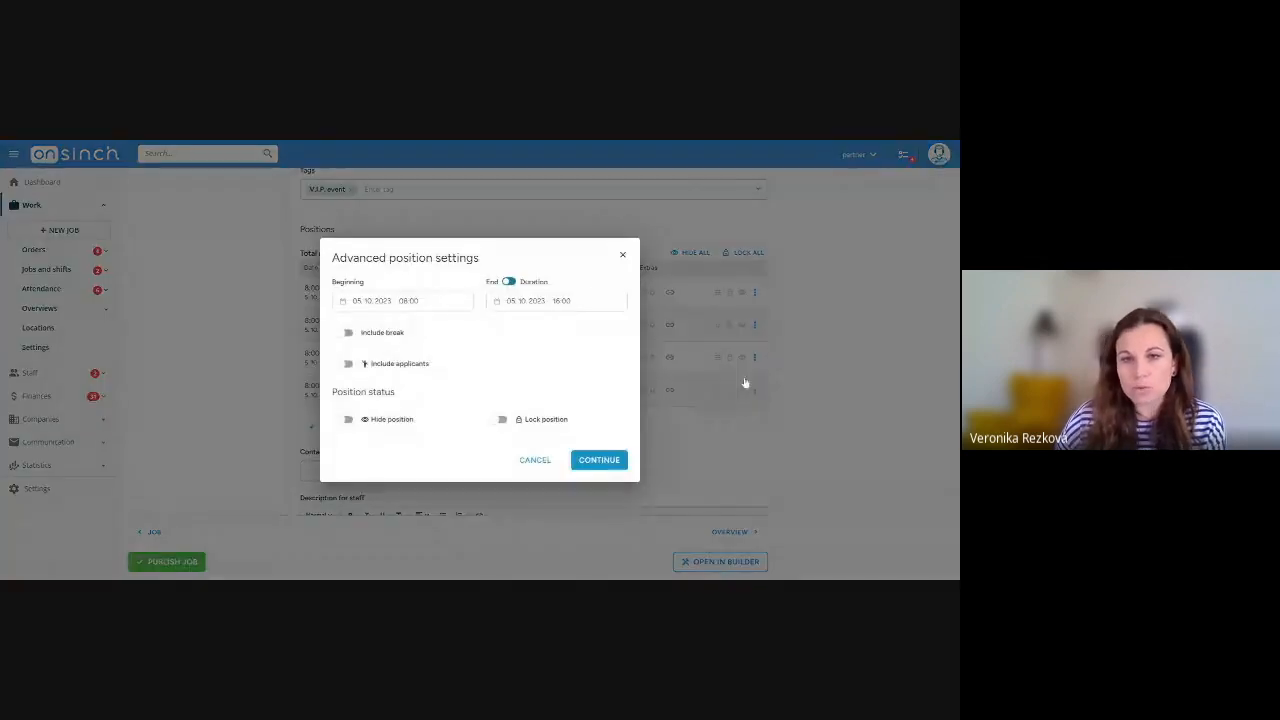
pyautogui.click(350, 366)
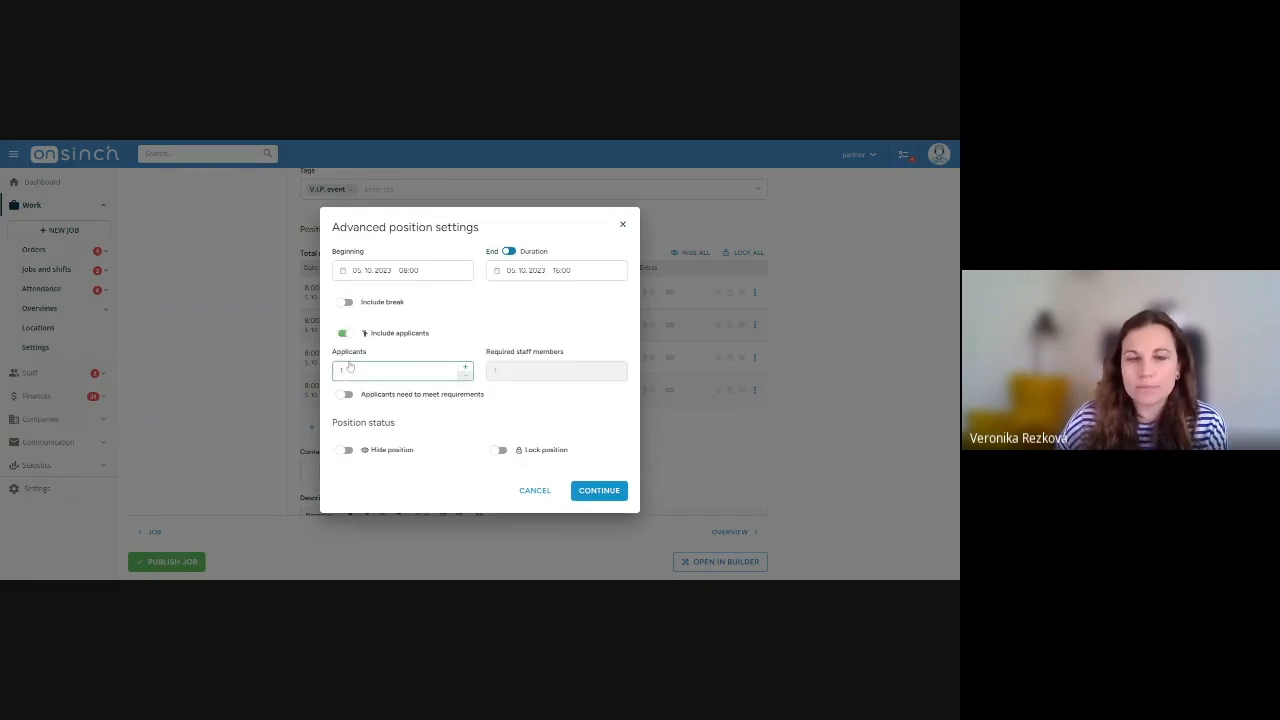
pyautogui.moveTo(351, 370); pyautogui.dragTo(328, 373)
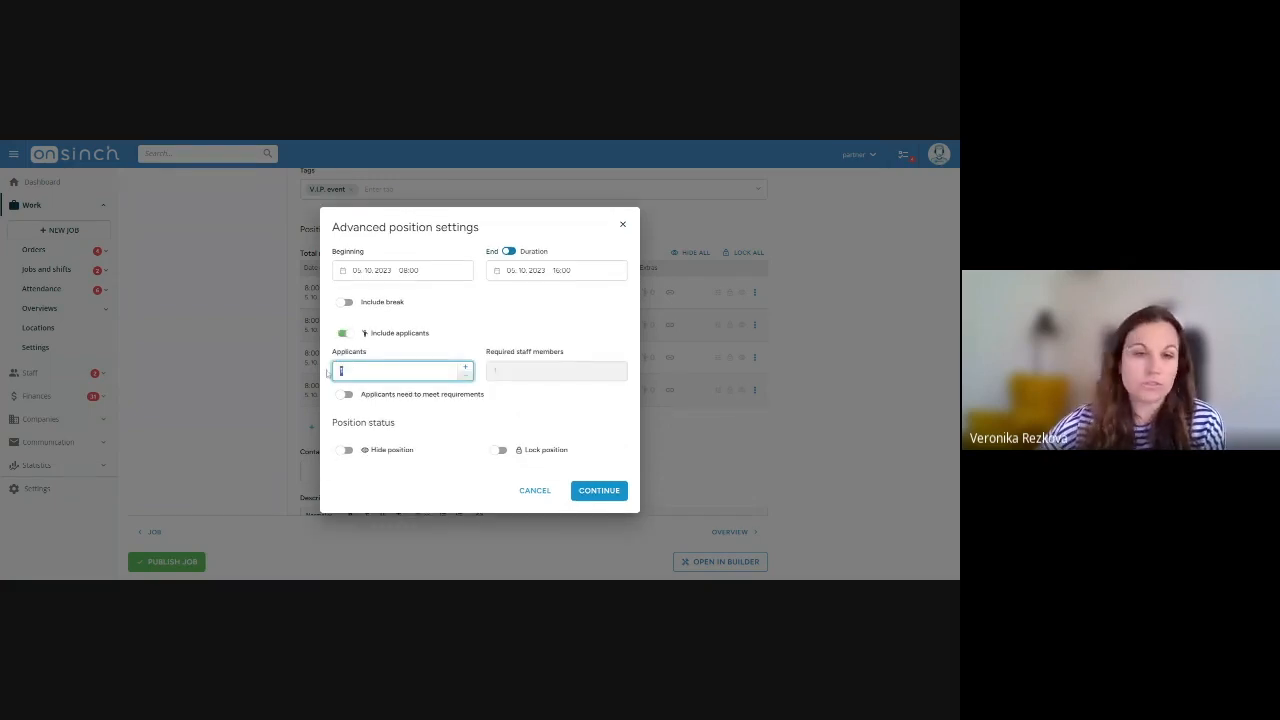
pyautogui.write('15')
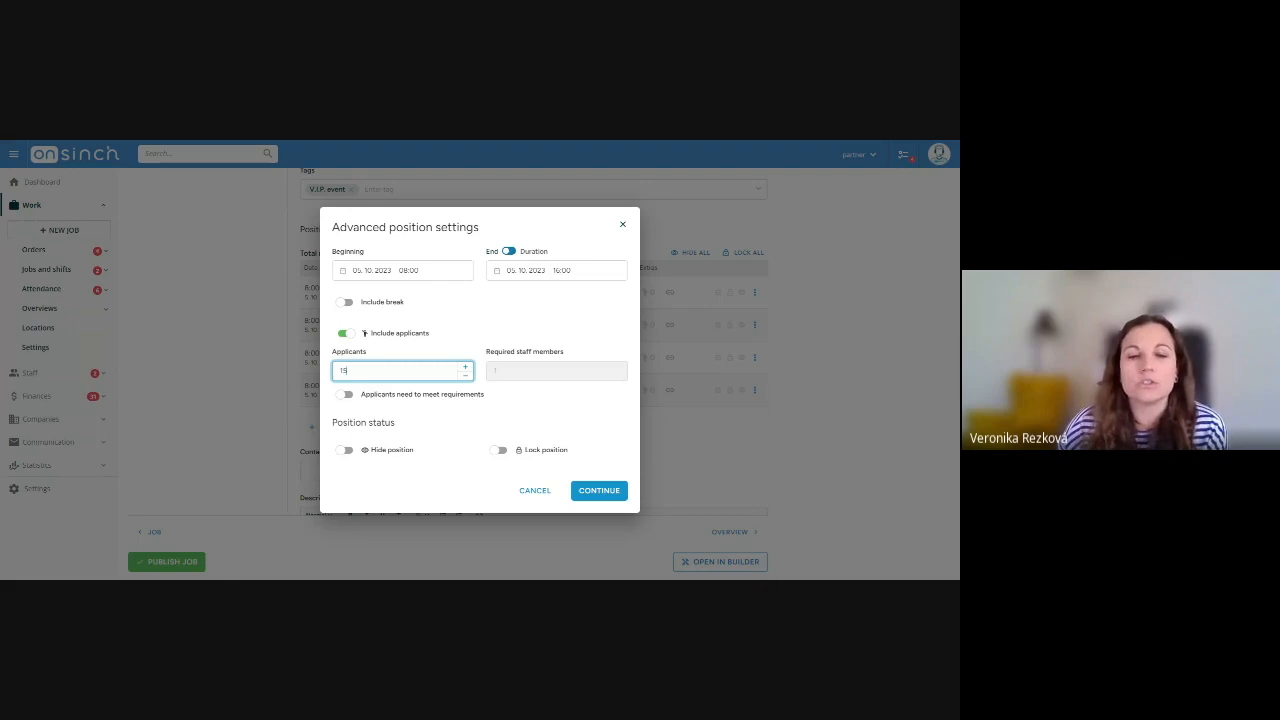
pyautogui.click(499, 452)
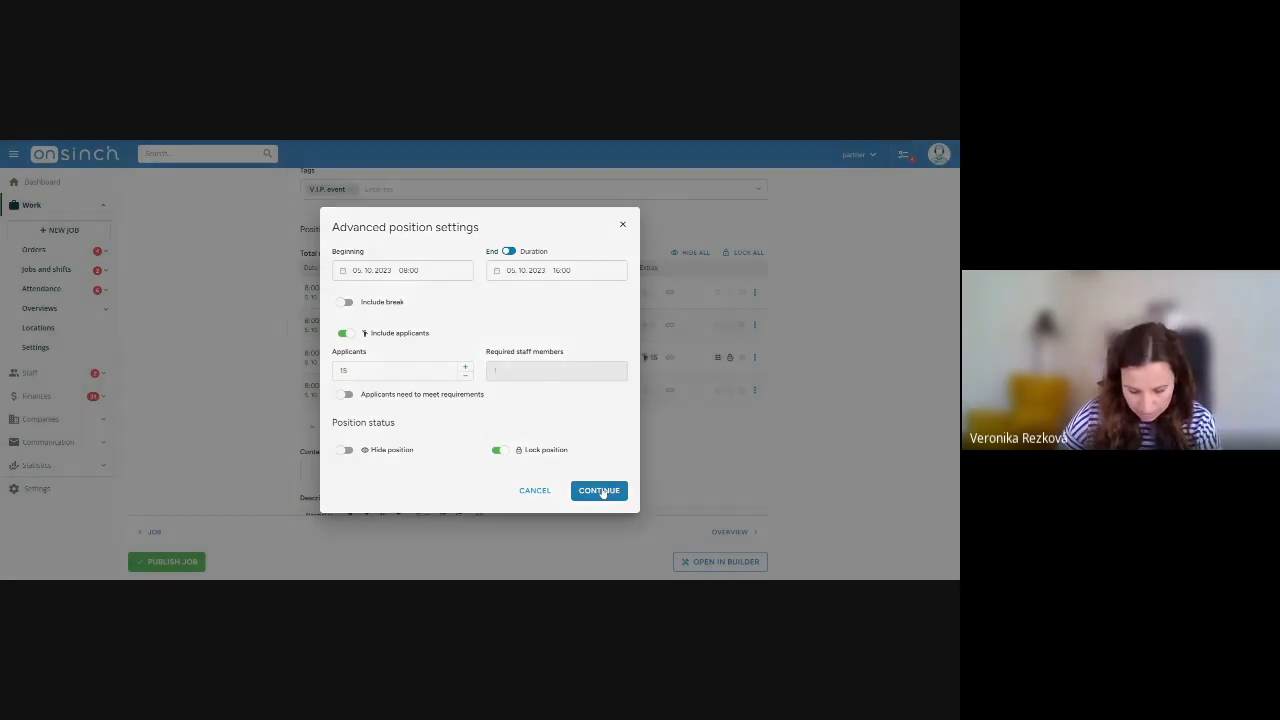
pyautogui.click(601, 490)
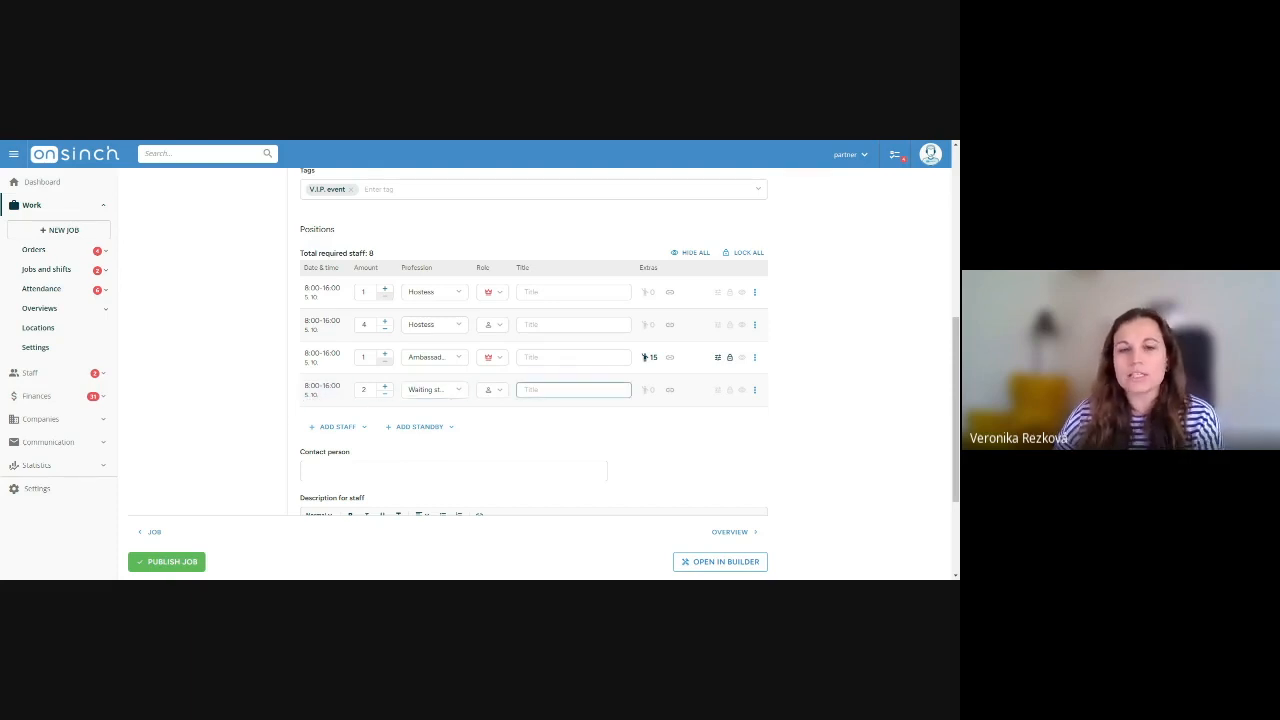
# - Give the Waiting staff position the title "Welcome drink"
pyautogui.click(573, 390)
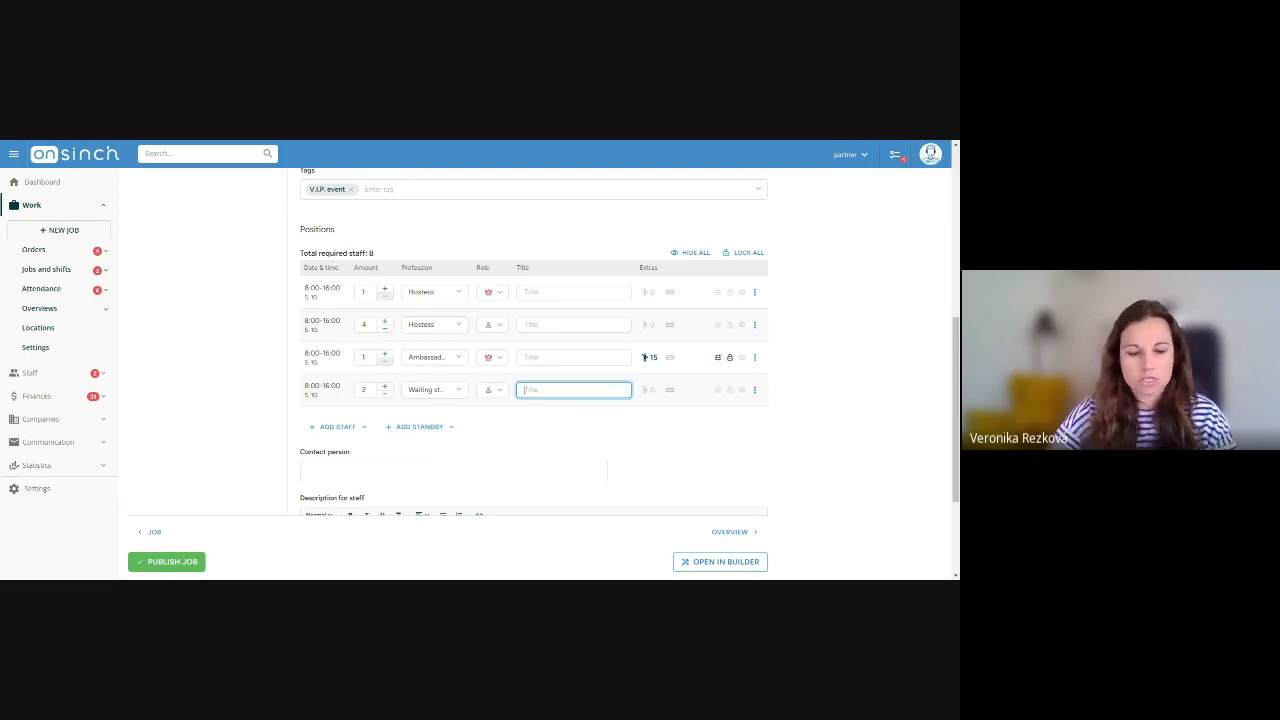
pyautogui.write('Welcome drinks')
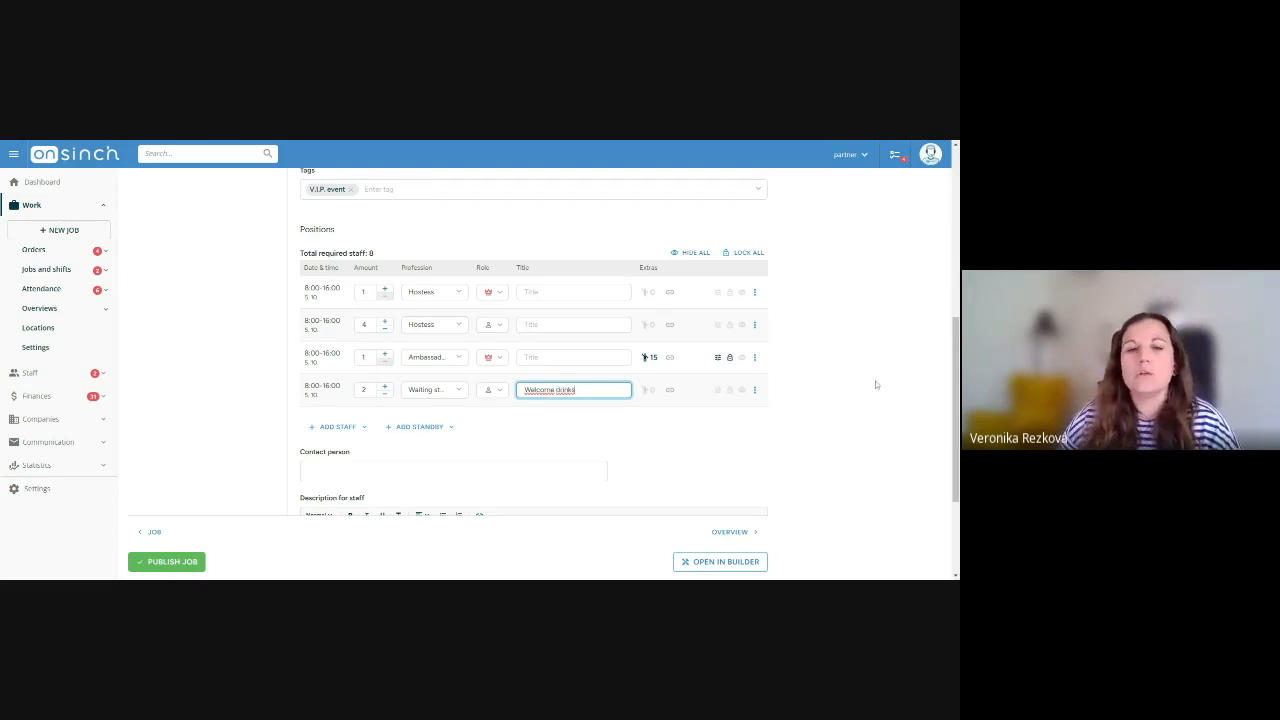
# - Change the role of the single-person Hostess position in First shift to Standby
pyautogui.click(872, 388)
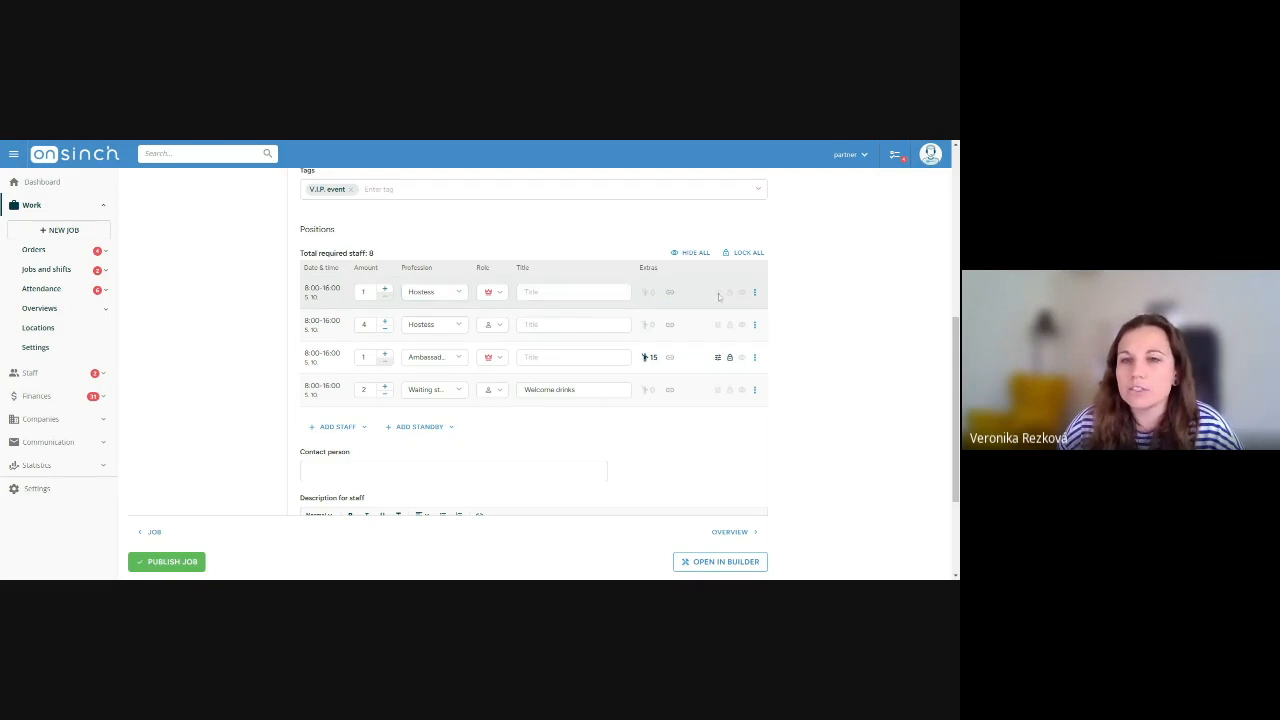
pyautogui.click(756, 292)
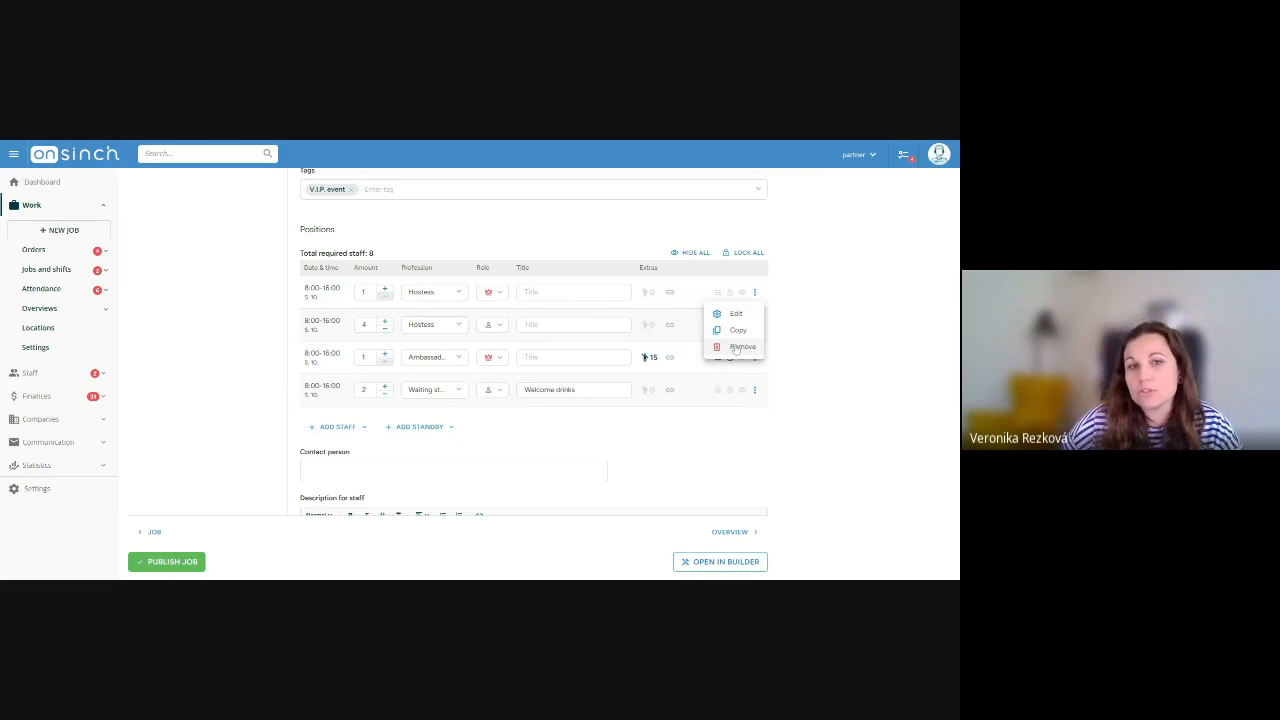
pyautogui.click(802, 310)
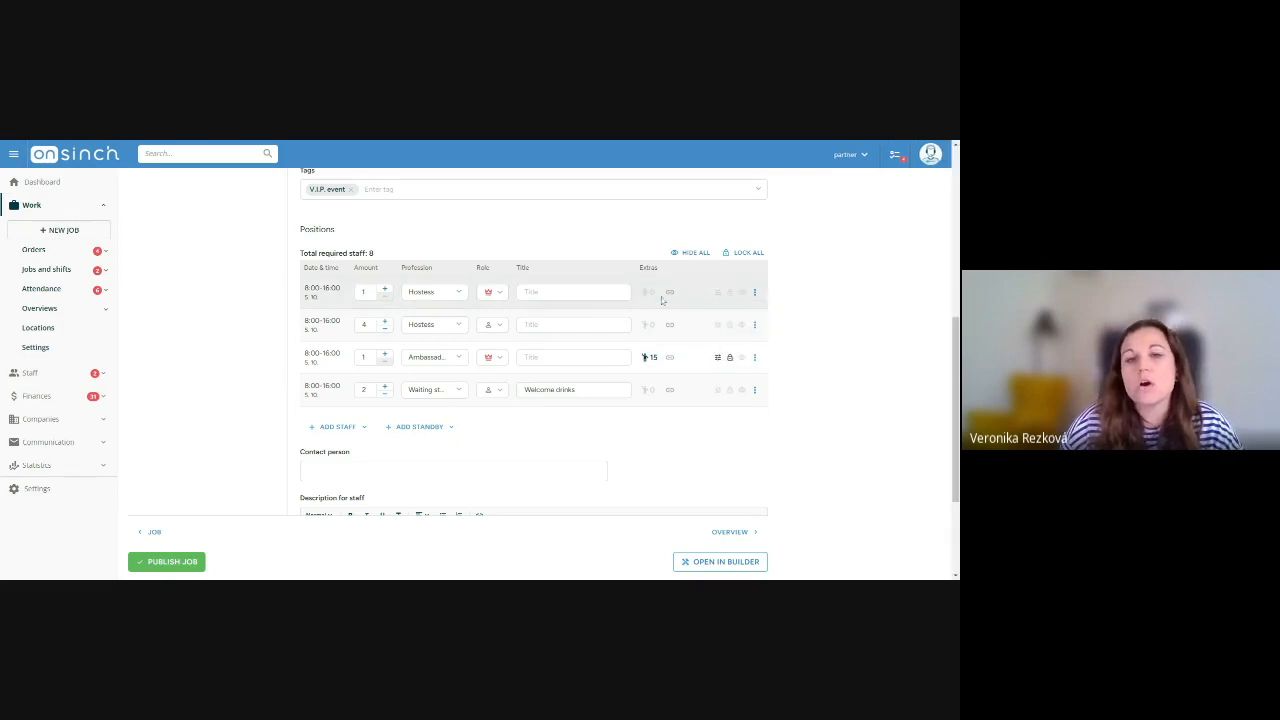
pyautogui.click(497, 293)
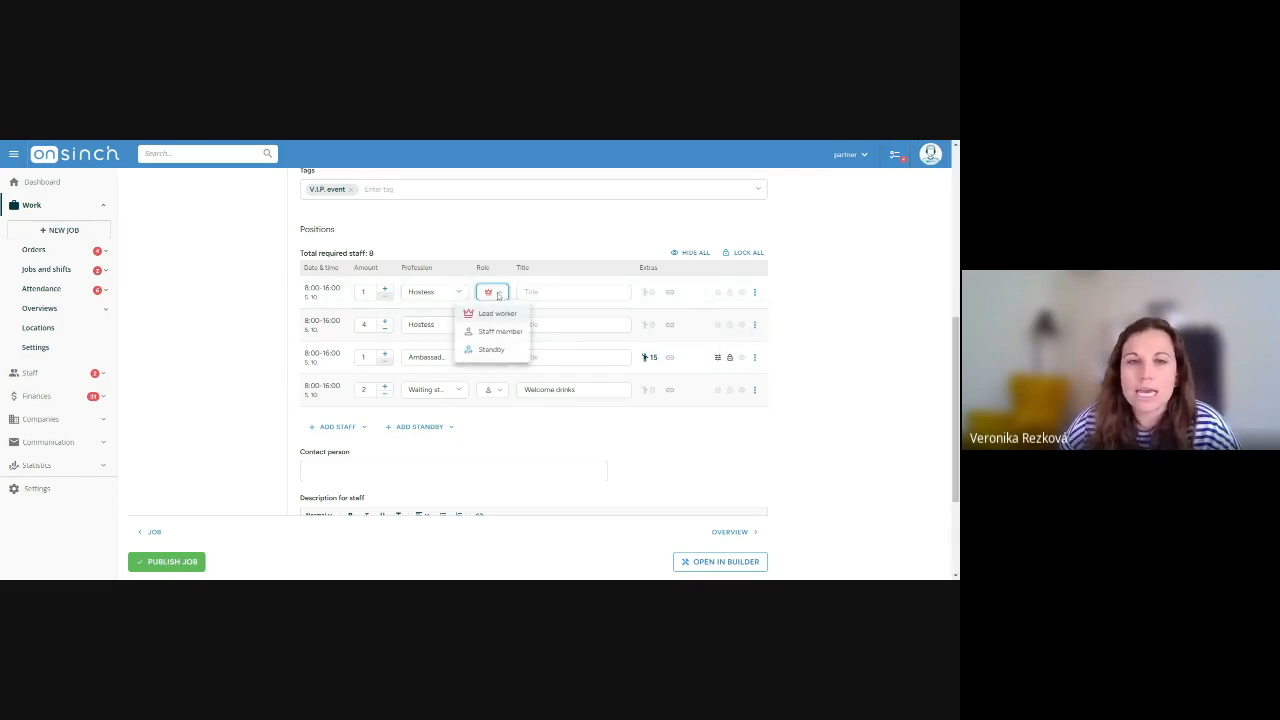
pyautogui.click(488, 349)
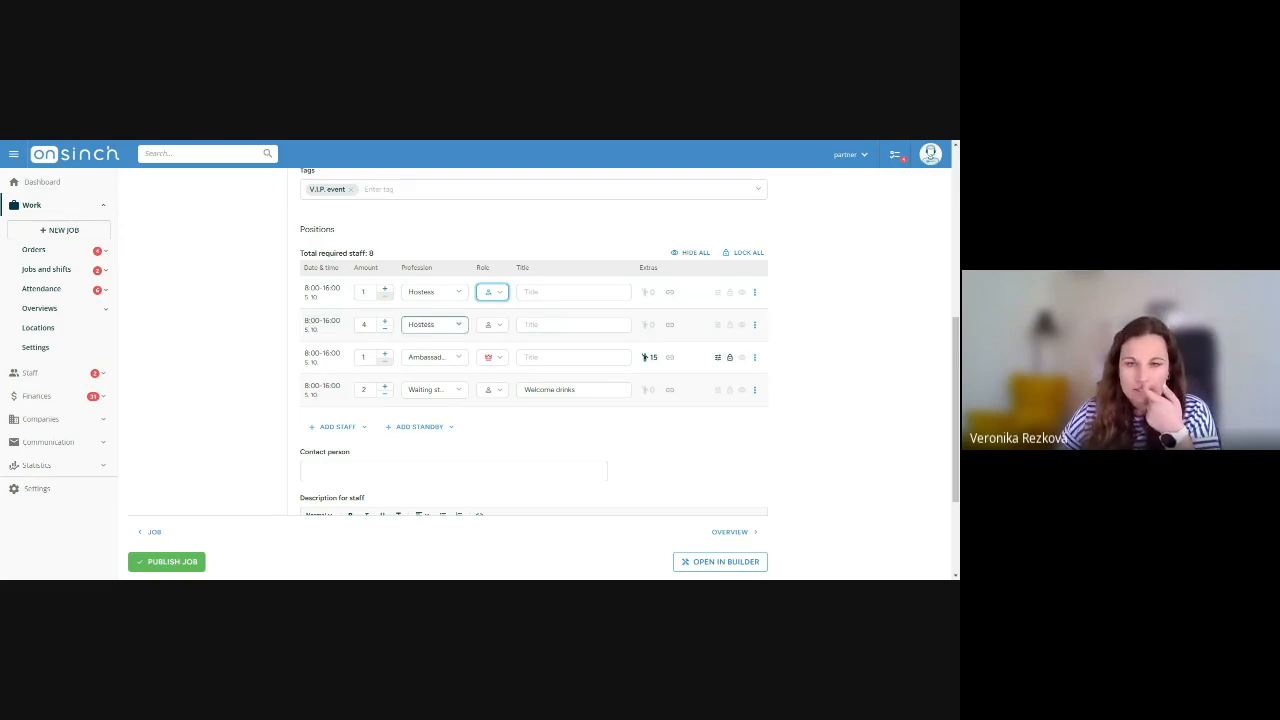
pyautogui.click(849, 331)
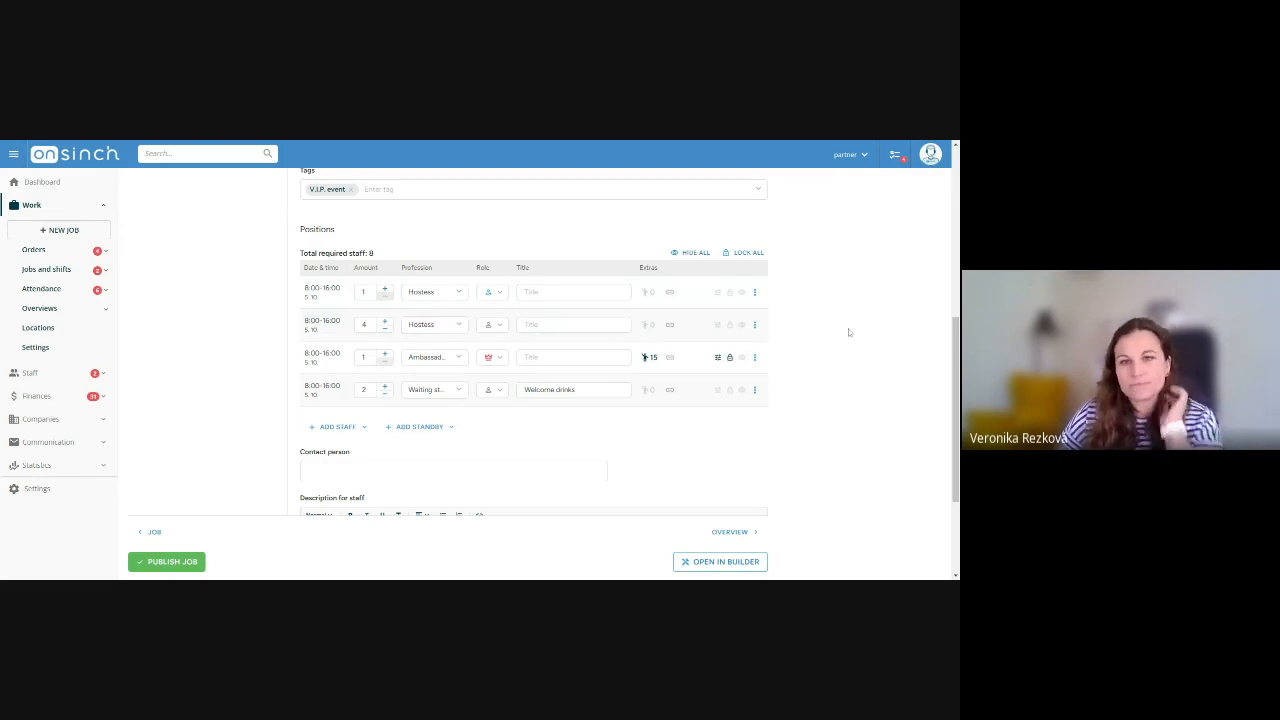
# - Assign a separate new link group to each of the four positions in First shift
pyautogui.click(670, 294)
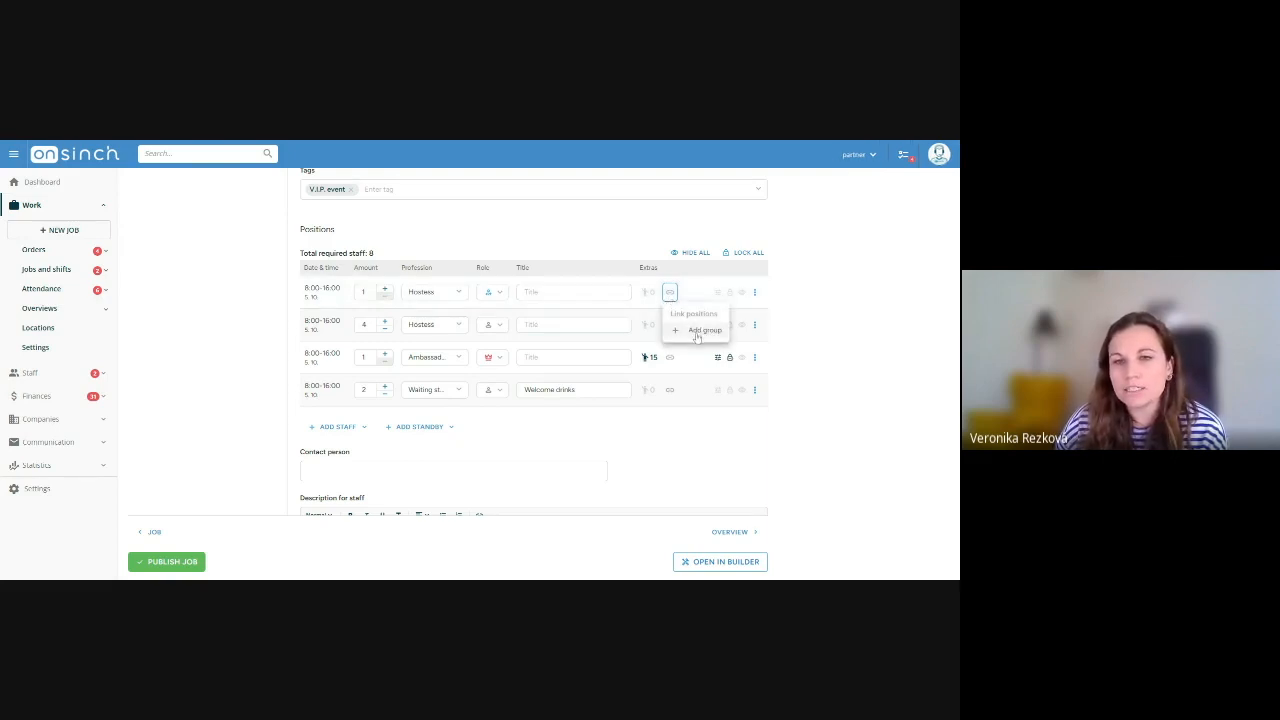
pyautogui.click(697, 332)
pyautogui.click(664, 324)
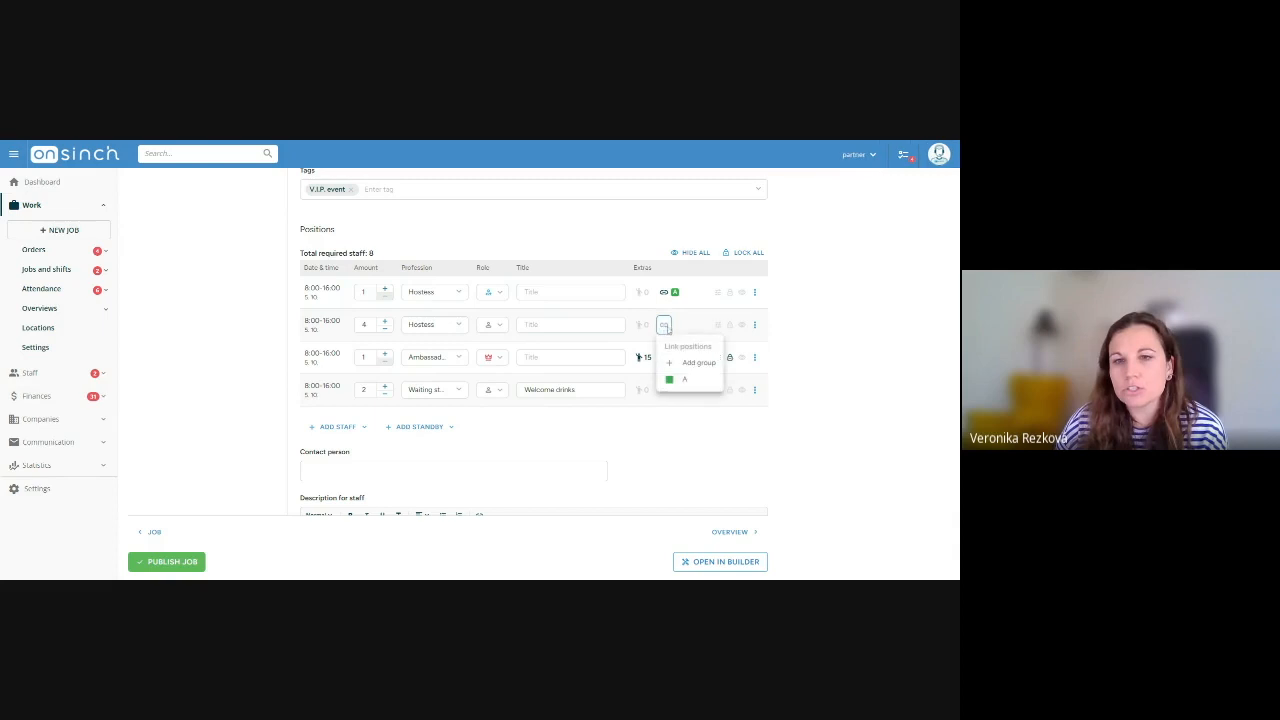
pyautogui.click(679, 365)
pyautogui.click(664, 357)
pyautogui.click(680, 395)
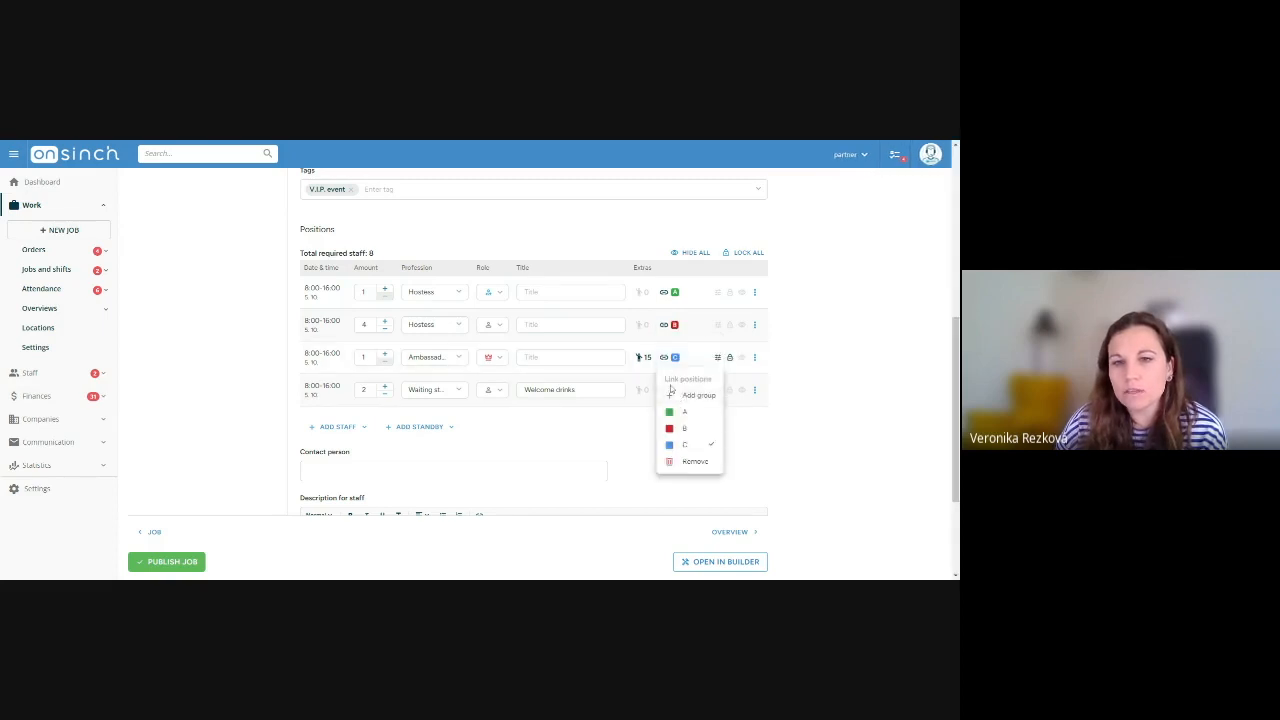
pyautogui.click(664, 389)
pyautogui.click(697, 427)
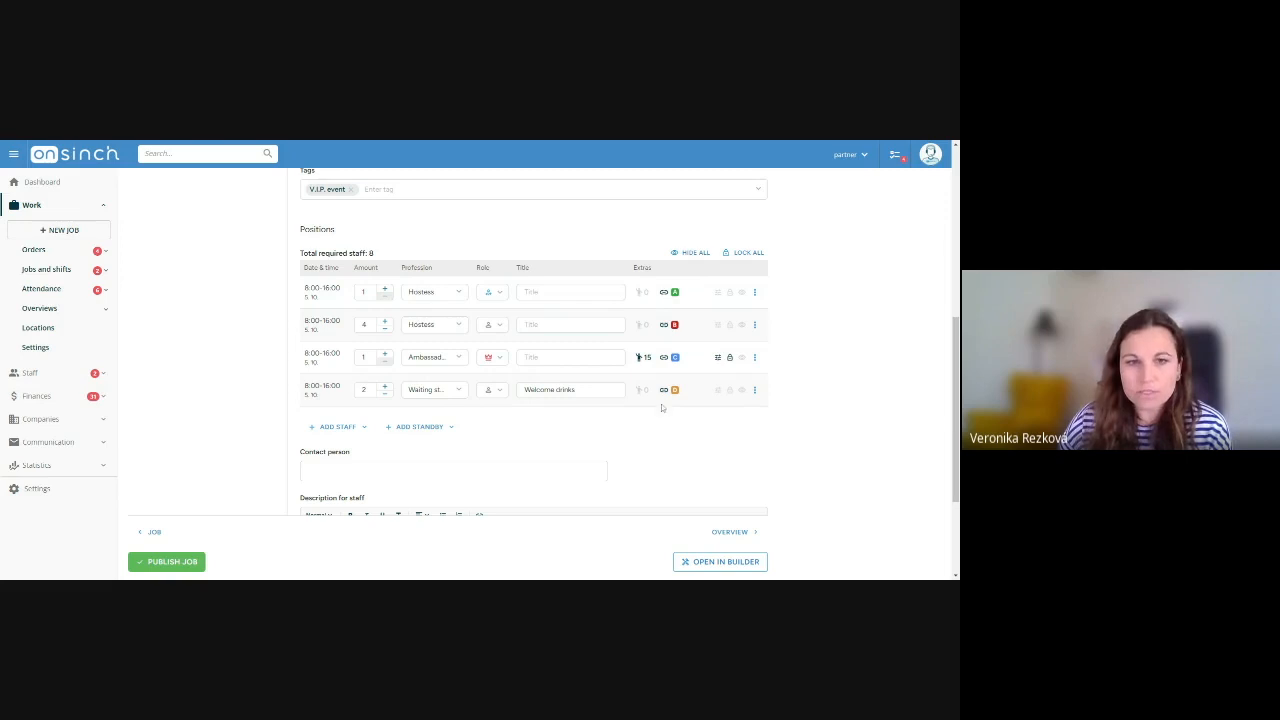
# - Select the company's existing contact as the contact person for First shift
pyautogui.scroll(-2, 606, 420)
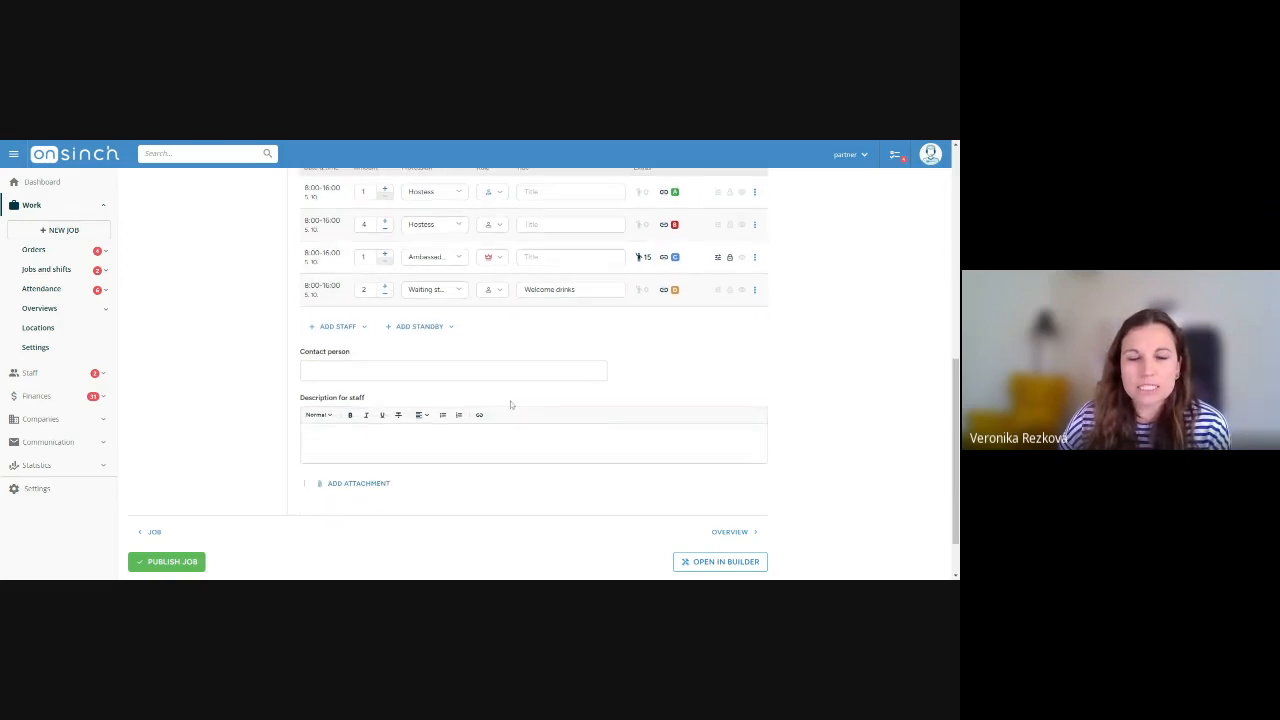
pyautogui.click(458, 371)
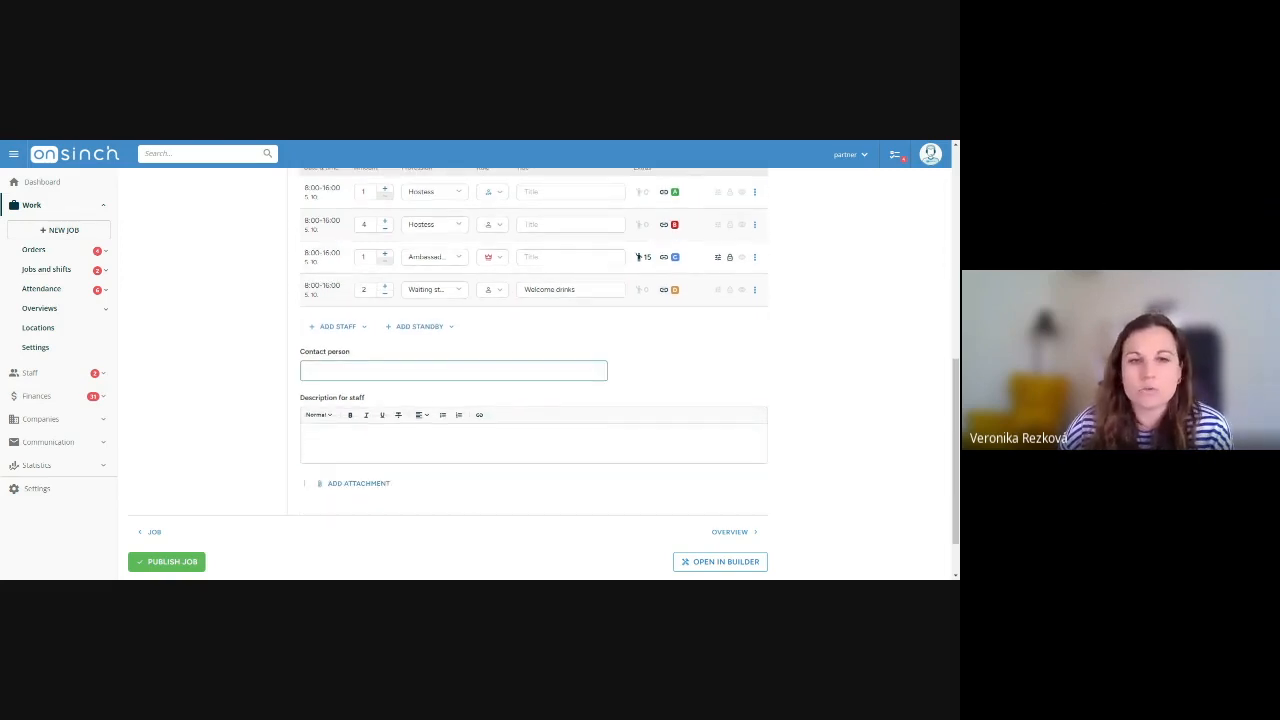
pyautogui.click(430, 371)
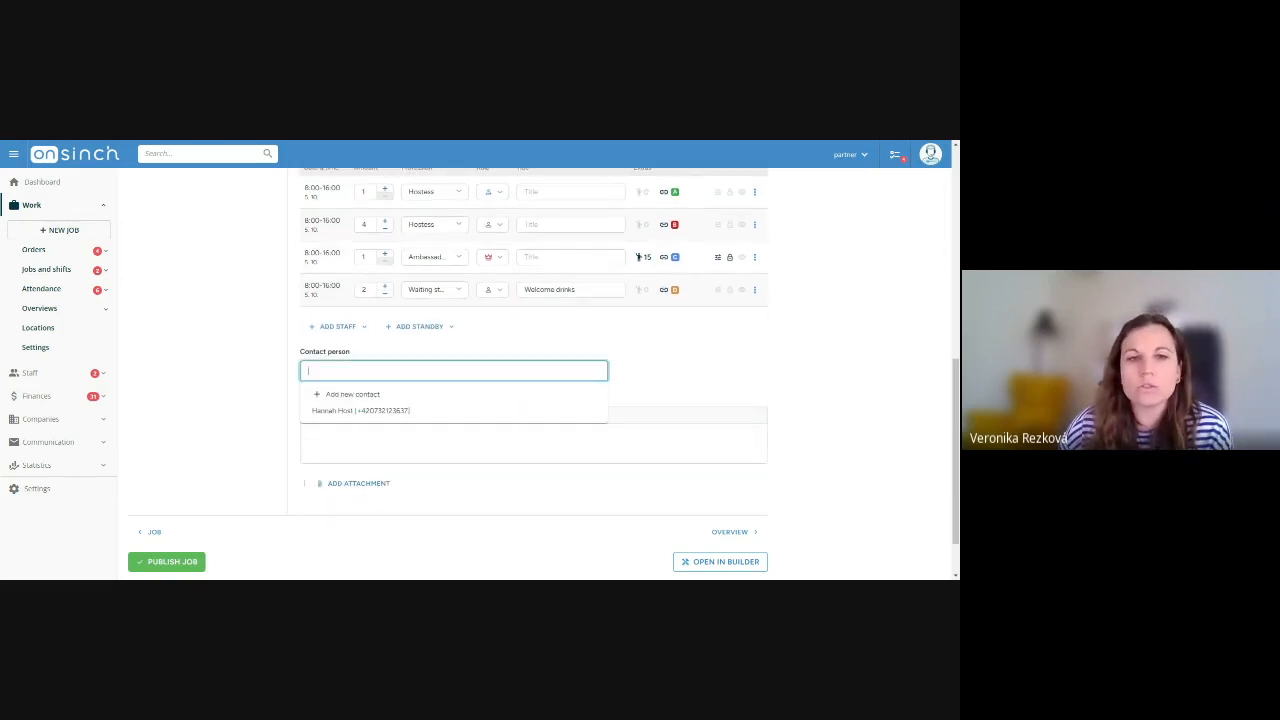
pyautogui.click(358, 411)
# - Enter "Public descripiton of the shift" as the shift's description for staff
pyautogui.scroll(-2, 366, 417)
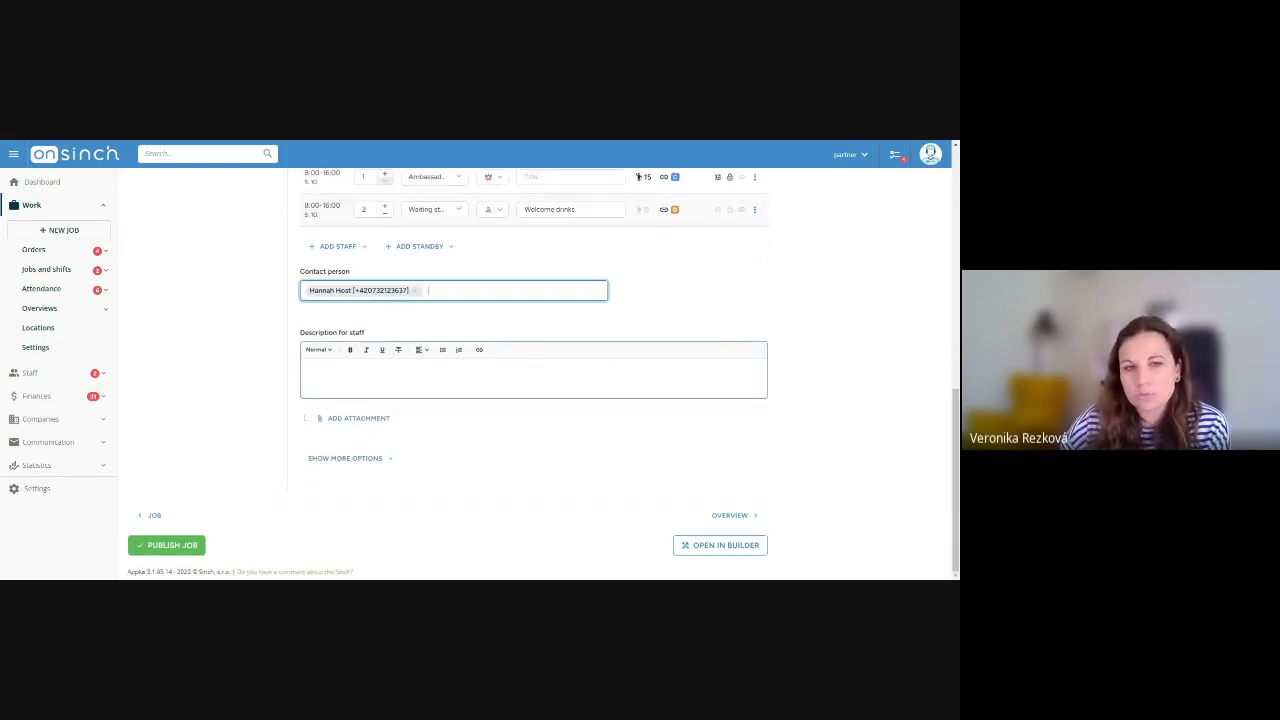
pyautogui.click(390, 376)
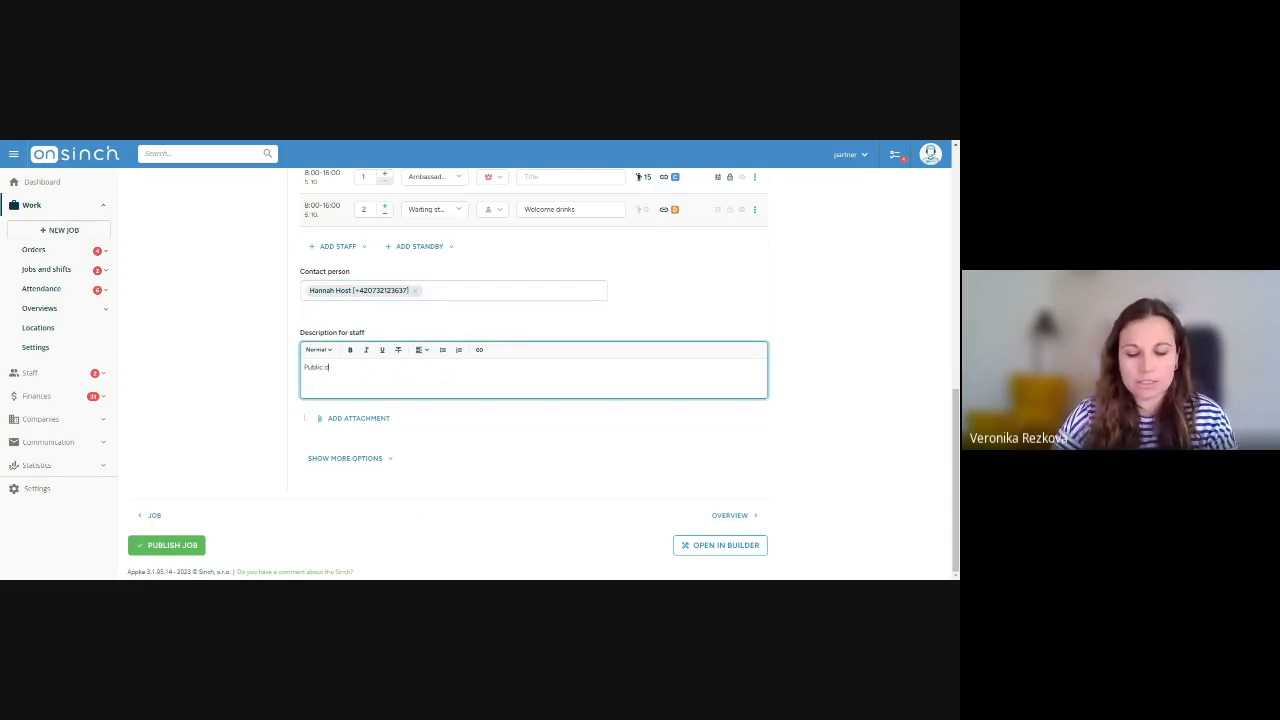
pyautogui.write('Public descripiton o')
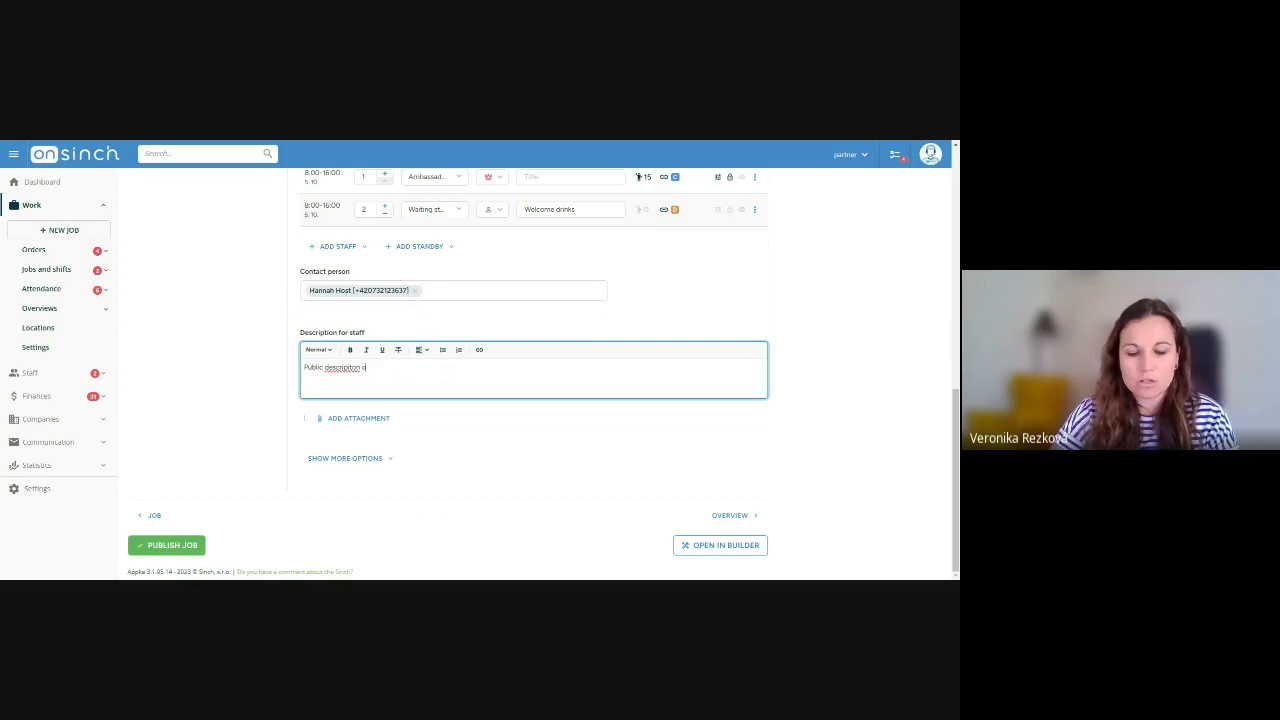
pyautogui.write('f the shift')
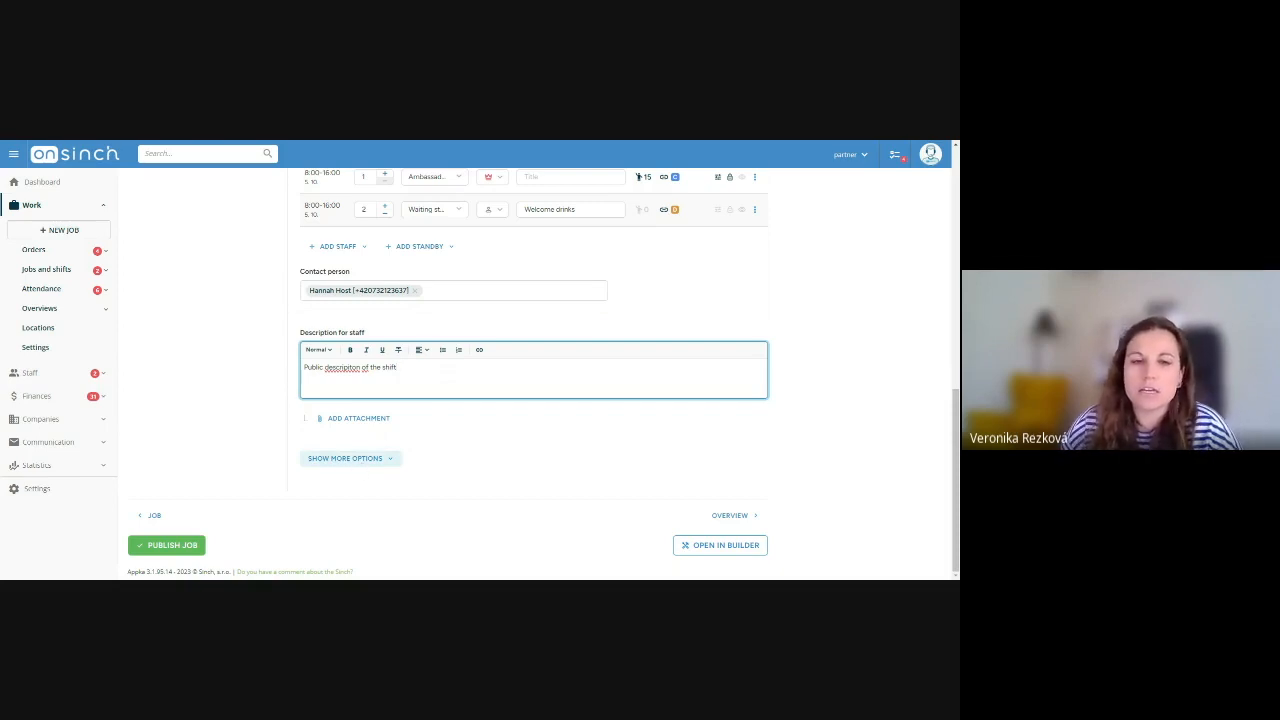
# - In the shift's additional options, enable Featured job and Sign in/sign out notifications, and collapse the options again
pyautogui.click(345, 458)
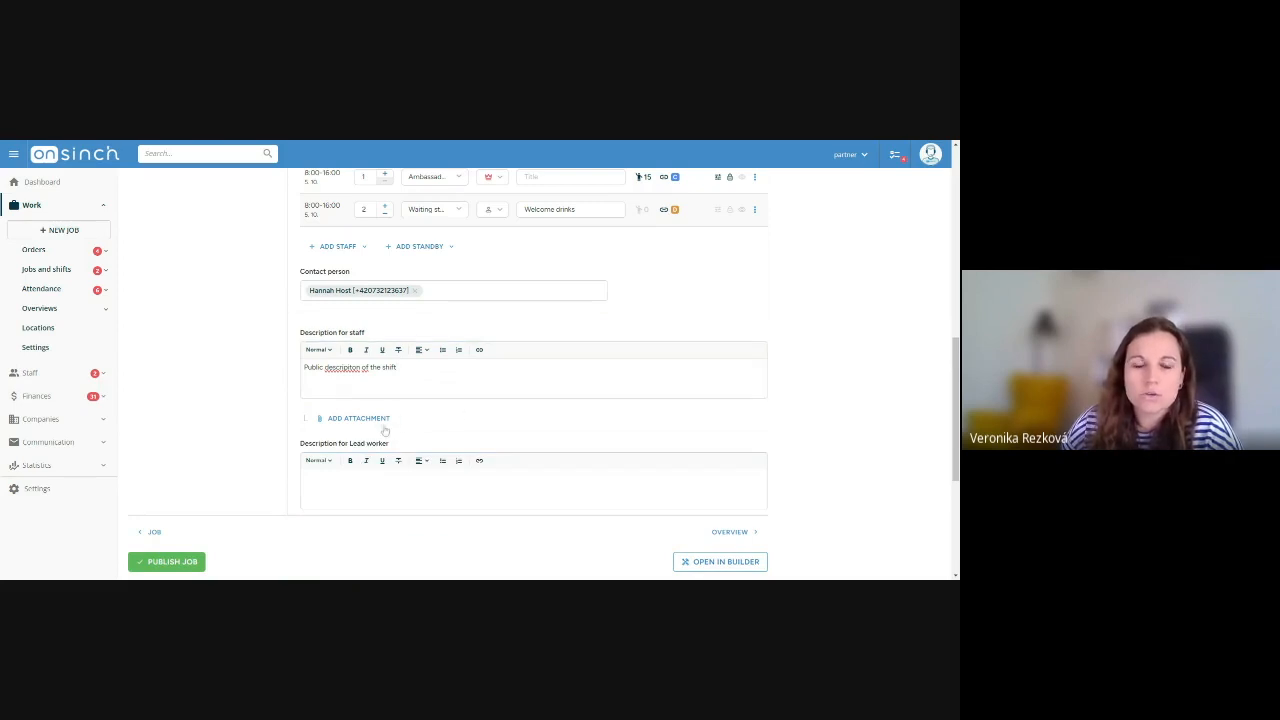
pyautogui.scroll(-2, 417, 434)
pyautogui.click(417, 429)
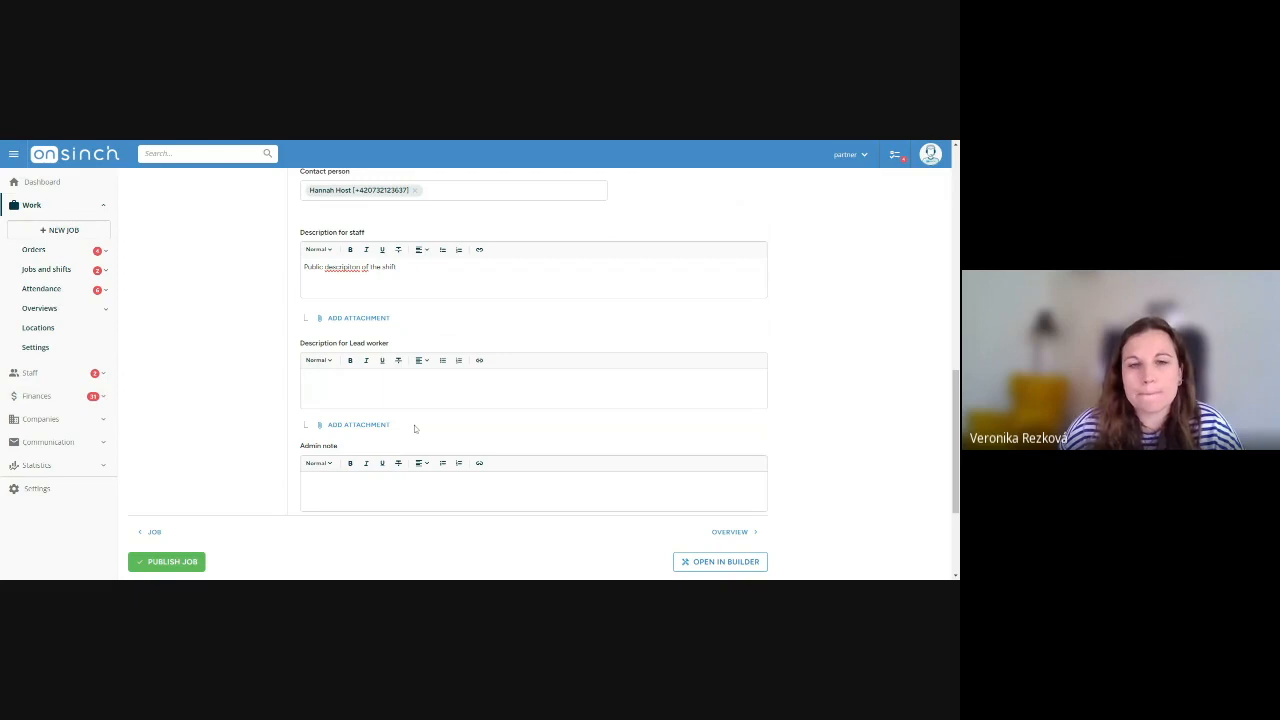
pyautogui.scroll(-1, 414, 425)
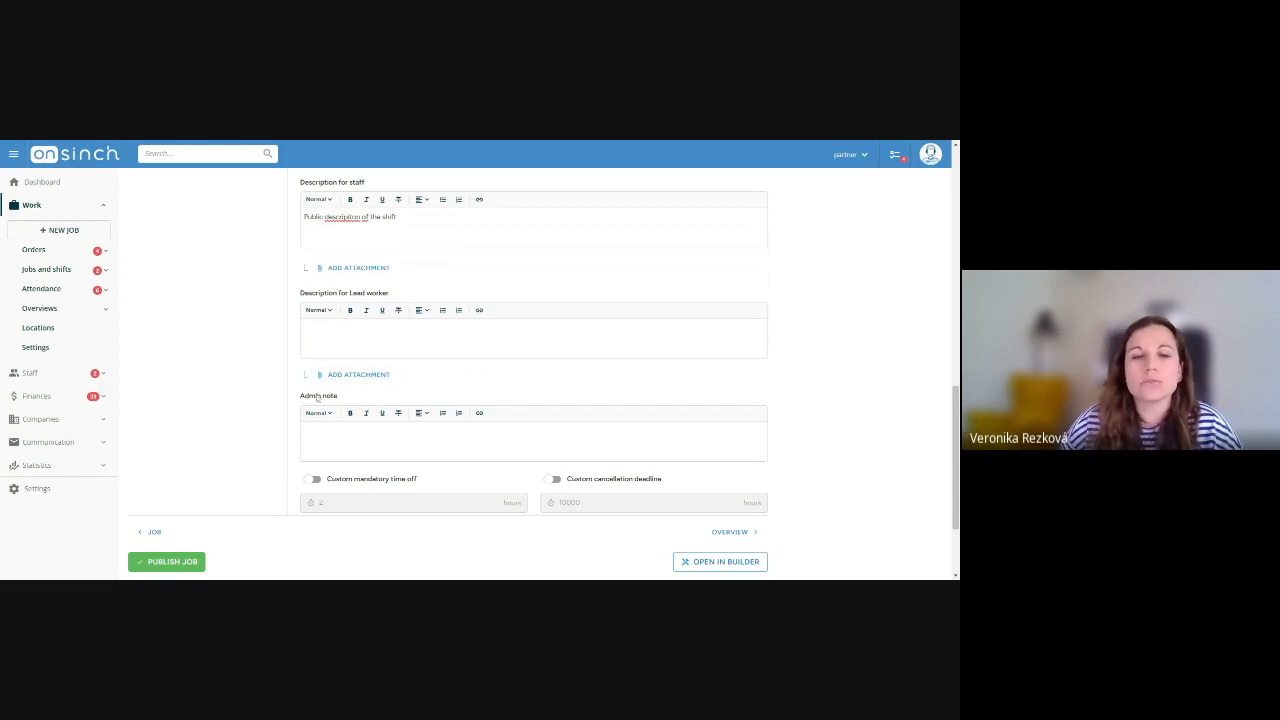
pyautogui.scroll(-1, 320, 440)
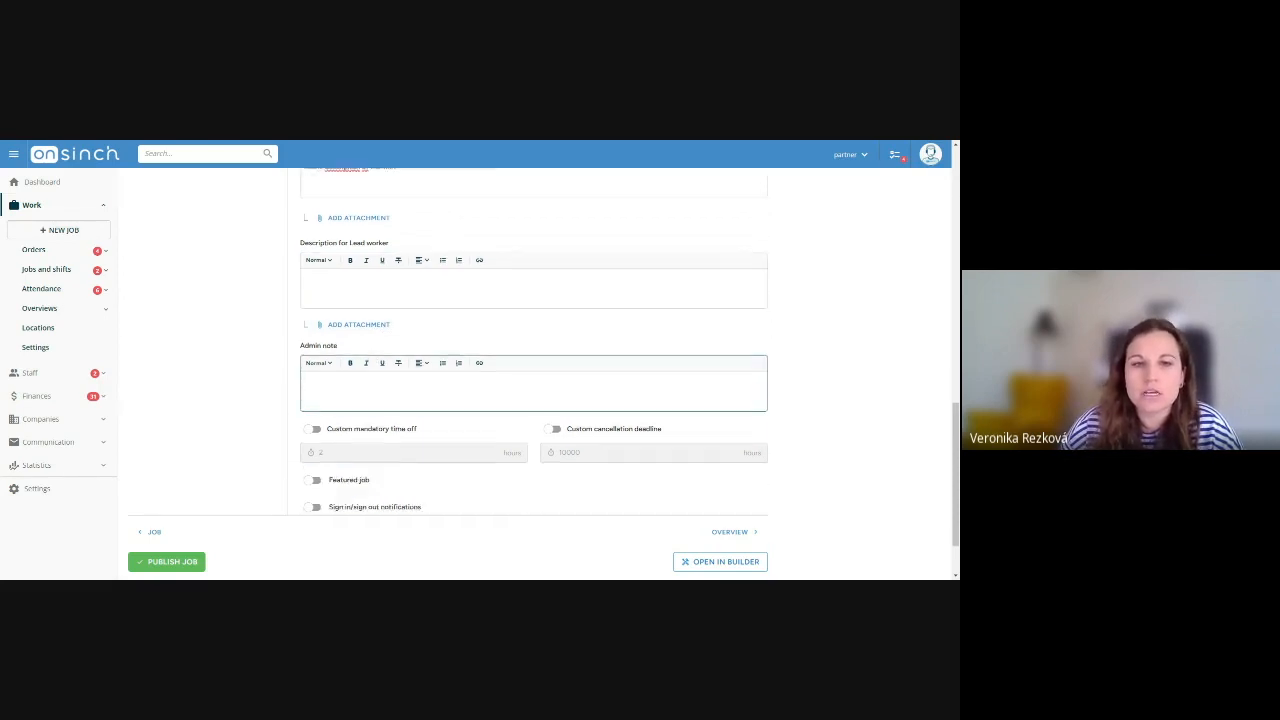
pyautogui.scroll(-2, 361, 378)
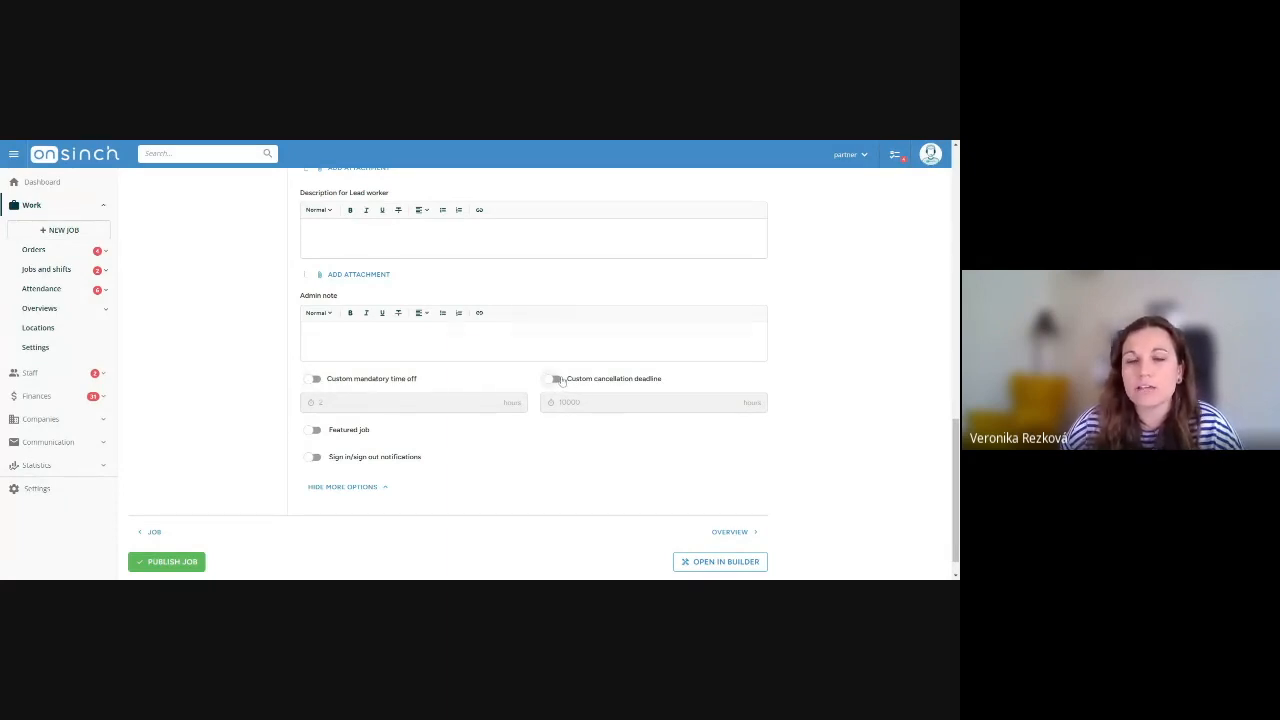
pyautogui.click(316, 431)
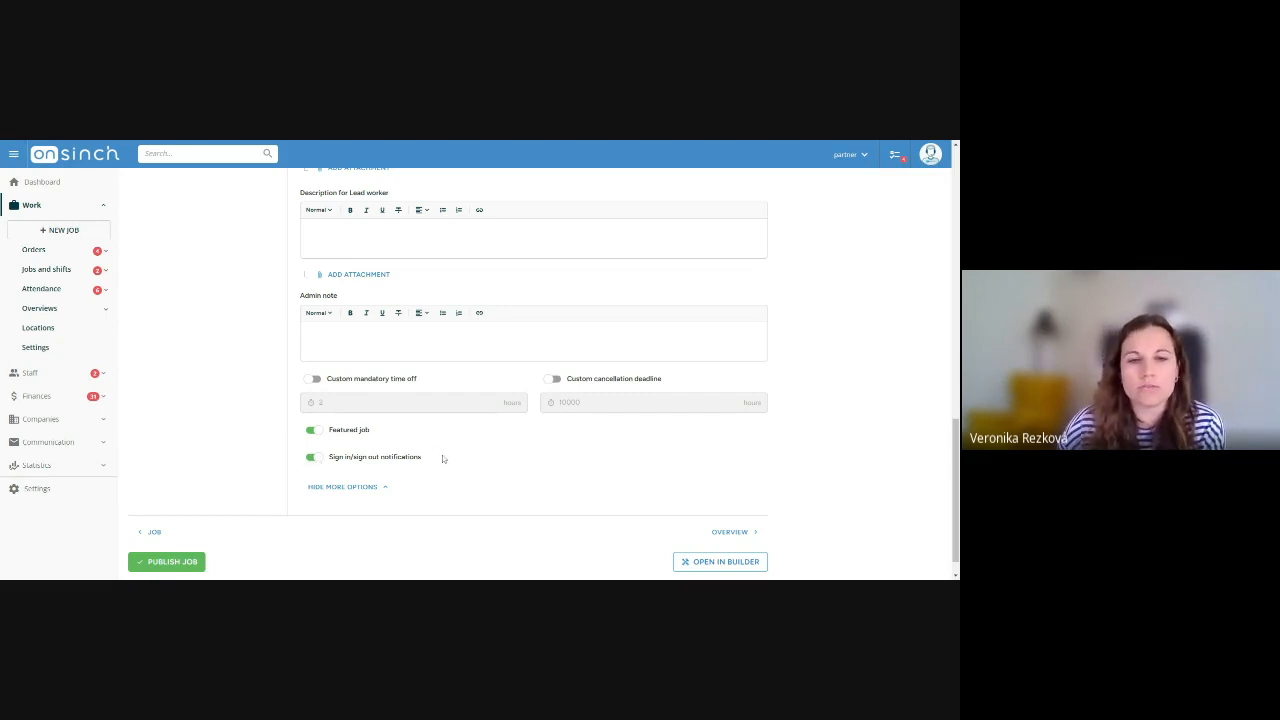
pyautogui.click(342, 487)
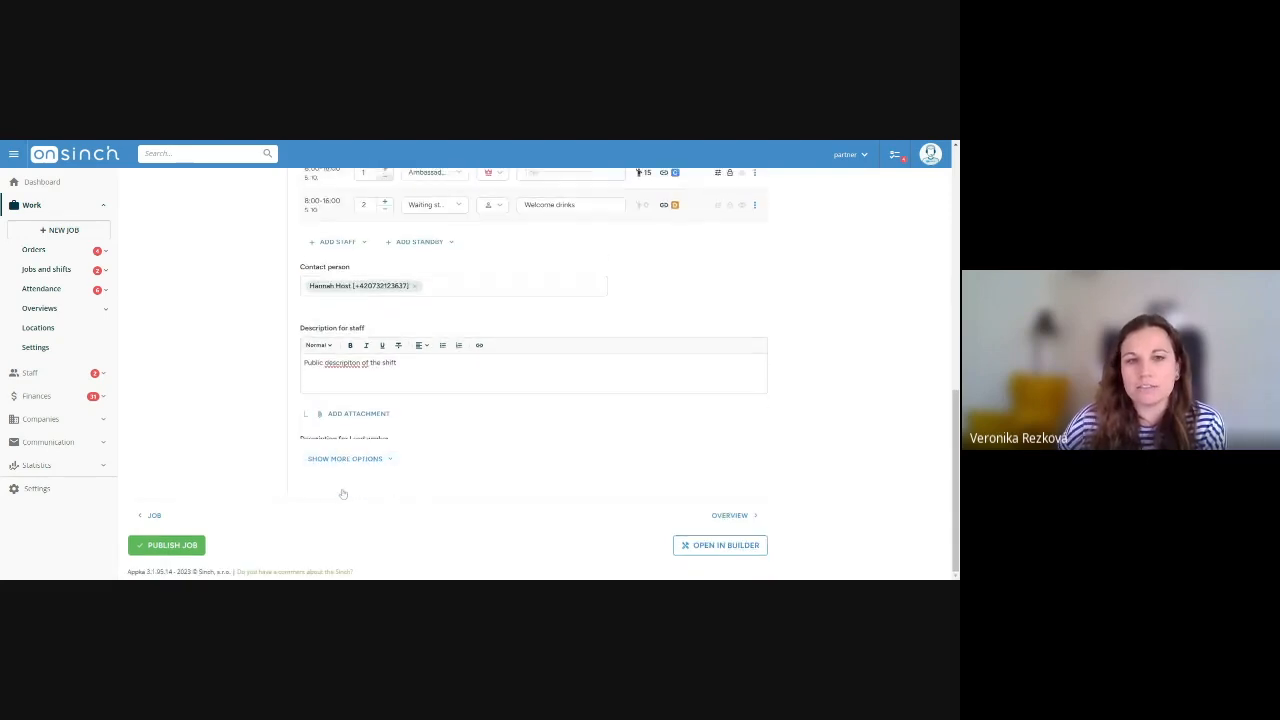
# - In First shift's requirements, add a fixed rating of at least 50 for the Ambassador lead worker position
pyautogui.scroll(2, 450, 472)
pyautogui.scroll(4, 450, 472)
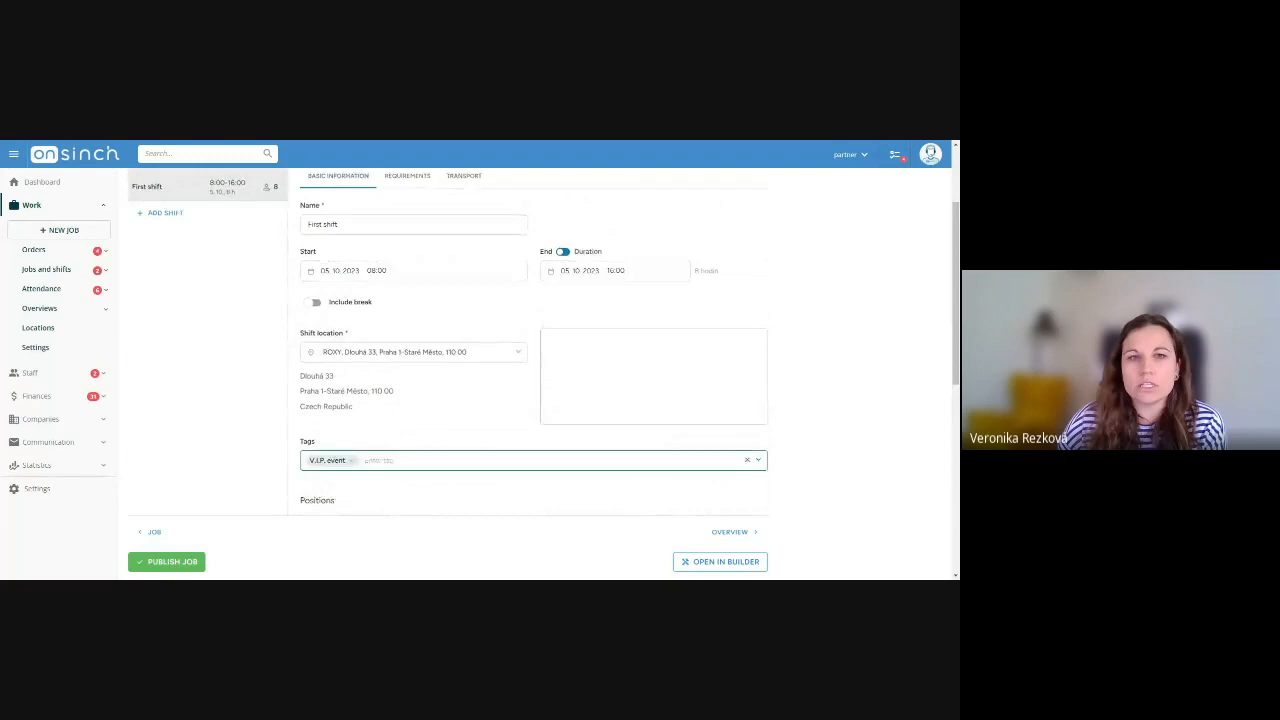
pyautogui.scroll(3, 450, 472)
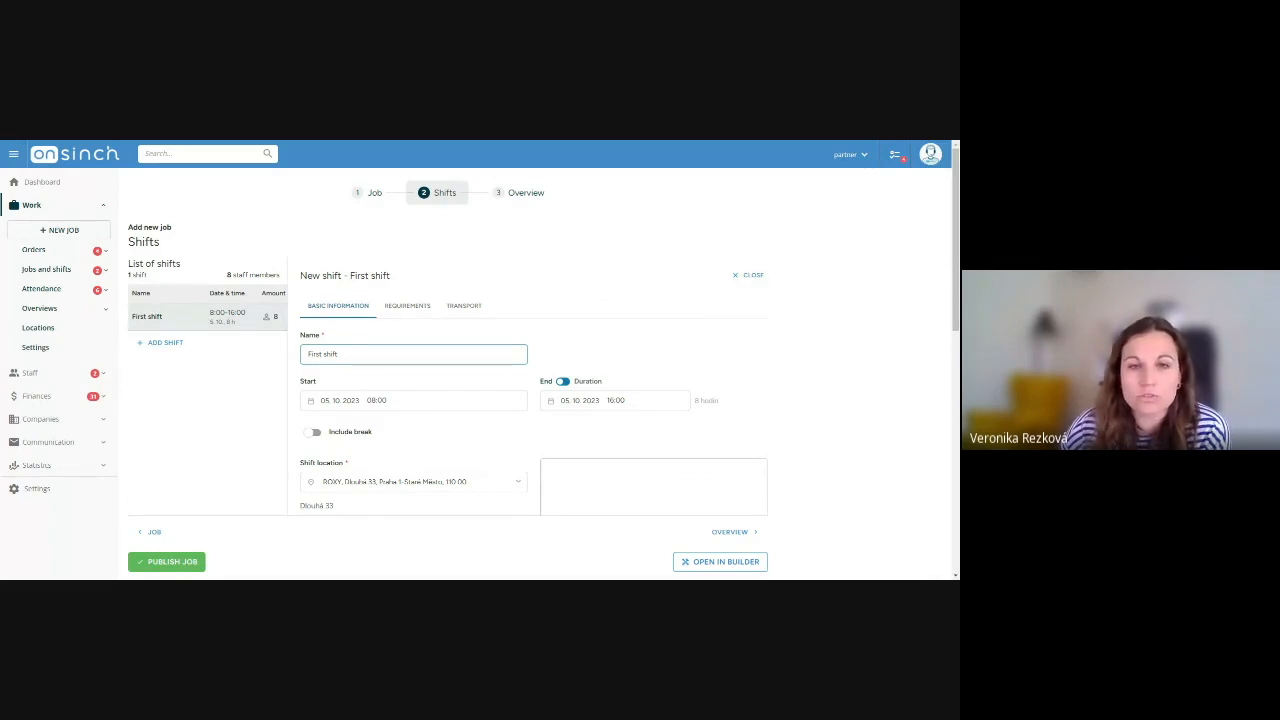
pyautogui.click(398, 312)
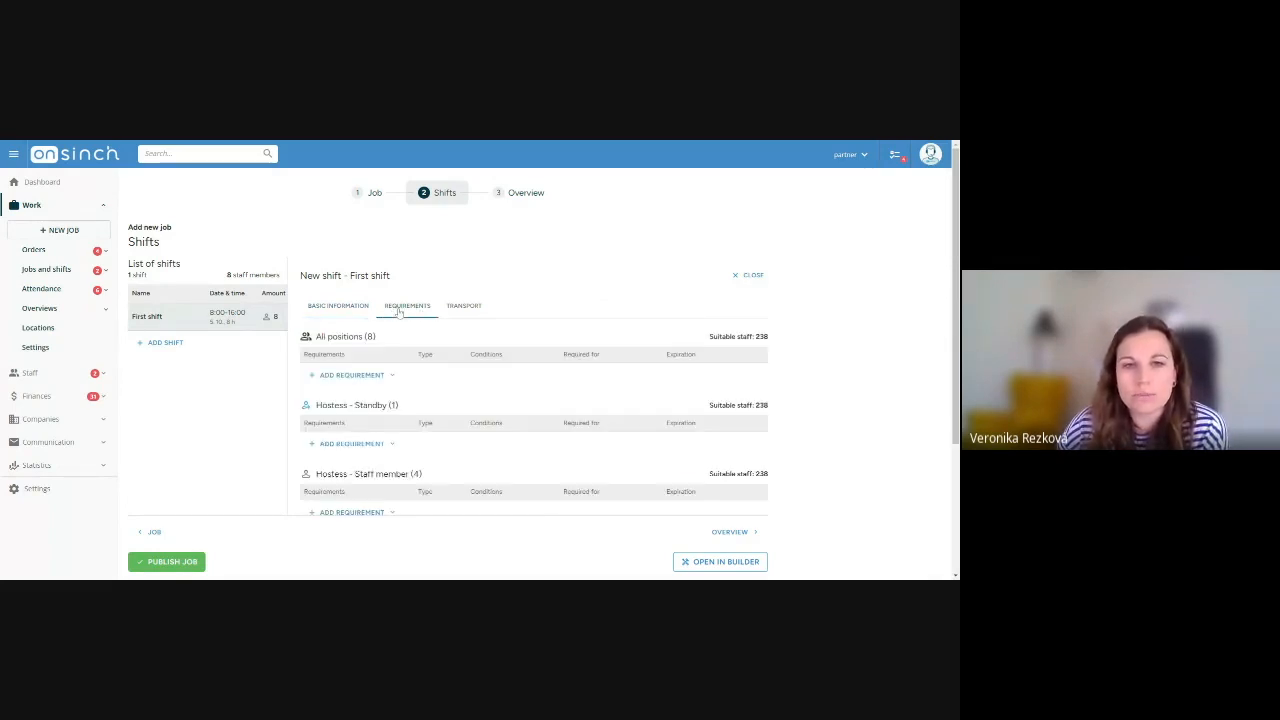
pyautogui.scroll(-2, 498, 325)
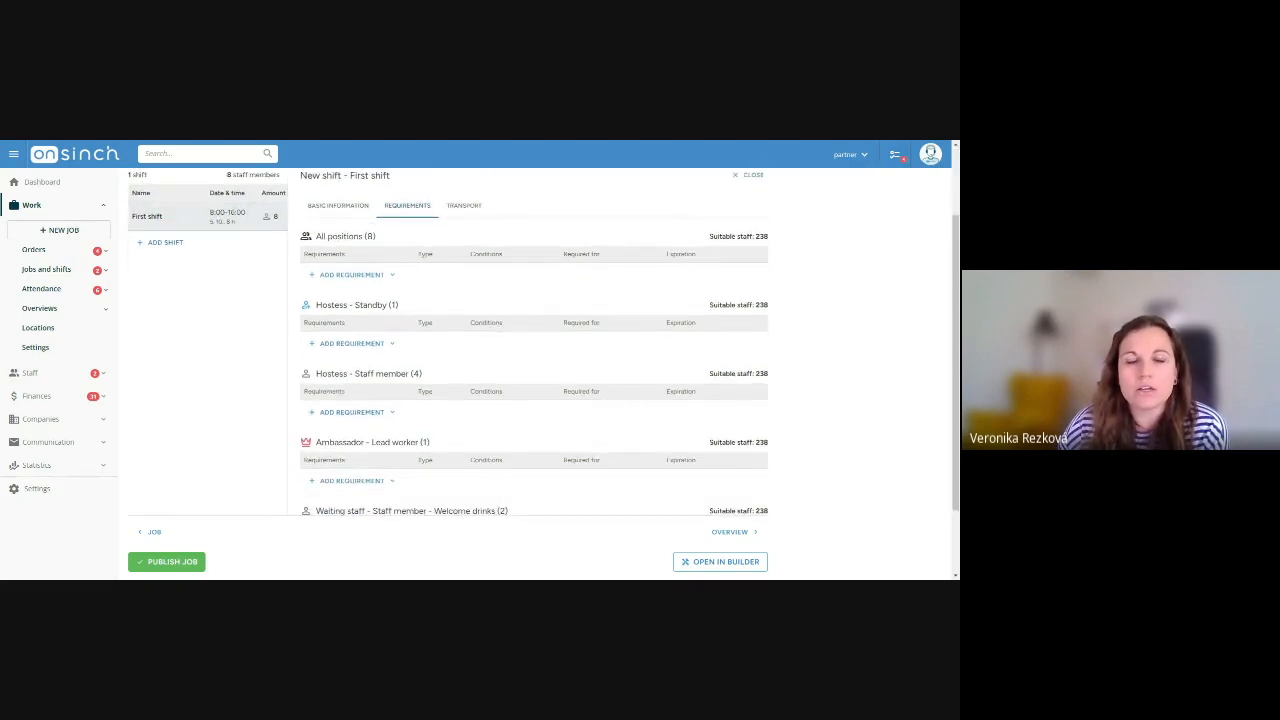
pyautogui.scroll(-1, 447, 308)
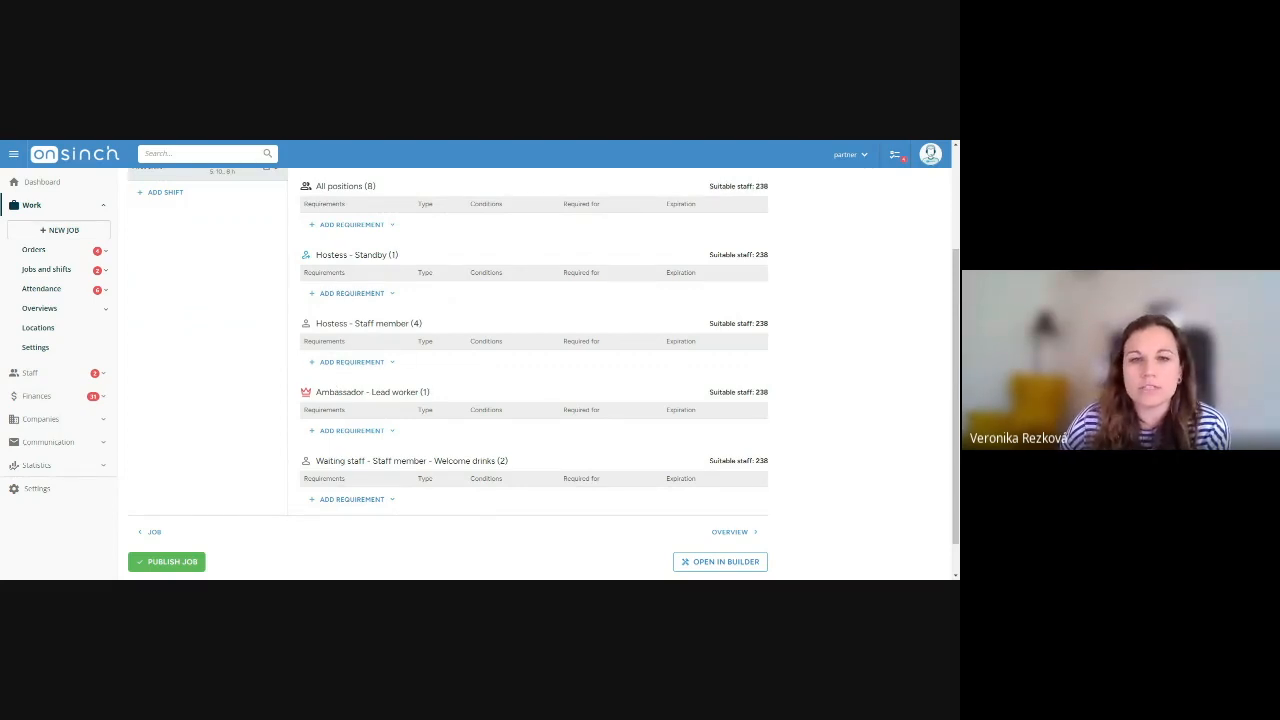
pyautogui.scroll(-1, 543, 374)
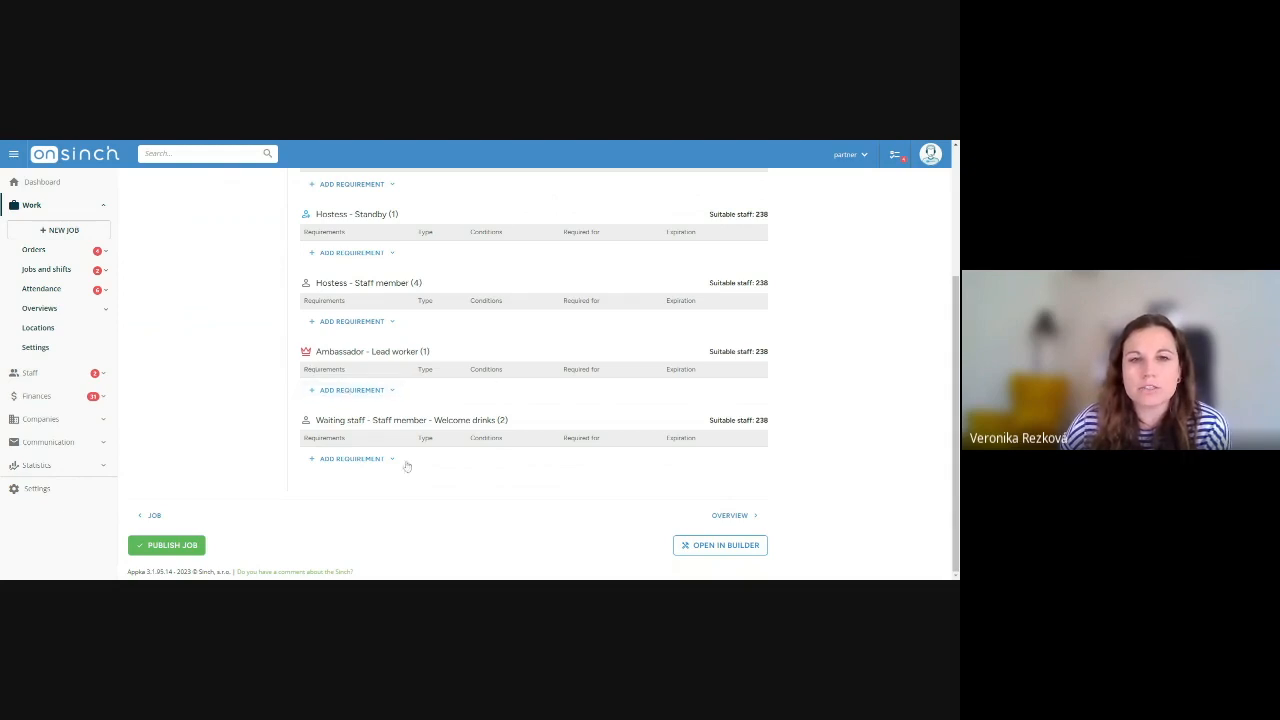
pyautogui.click(366, 397)
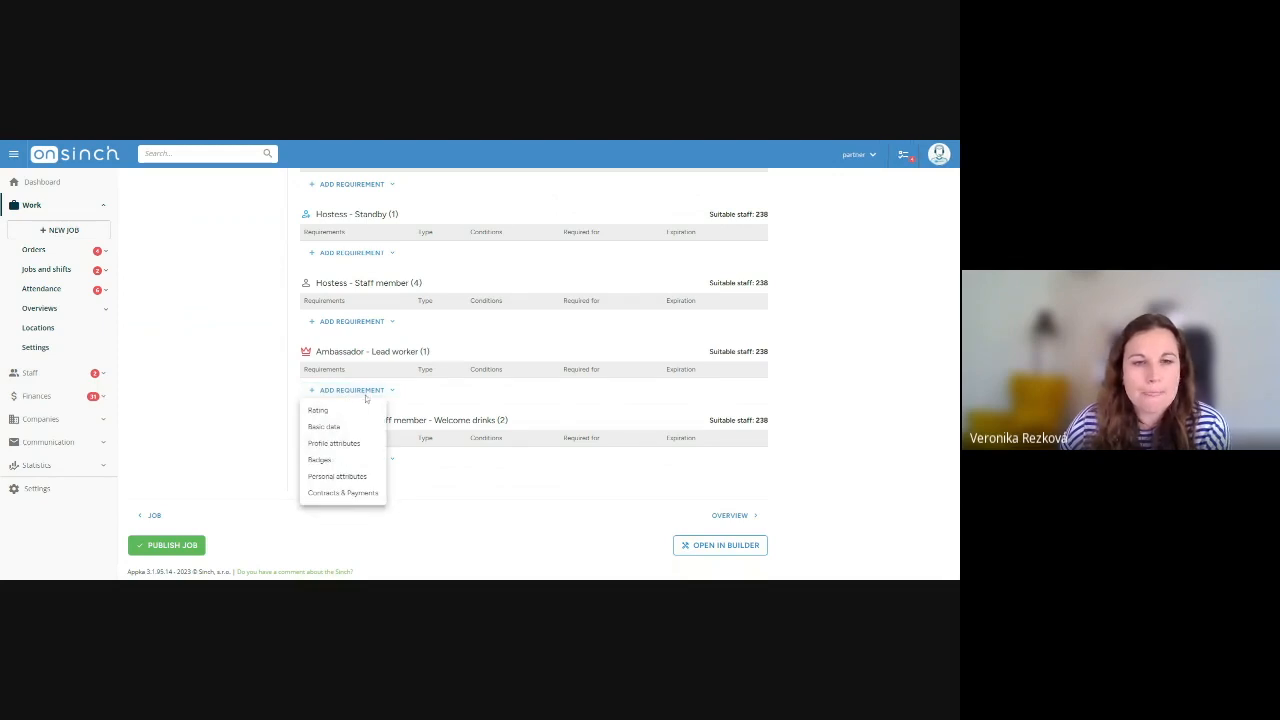
pyautogui.click(318, 411)
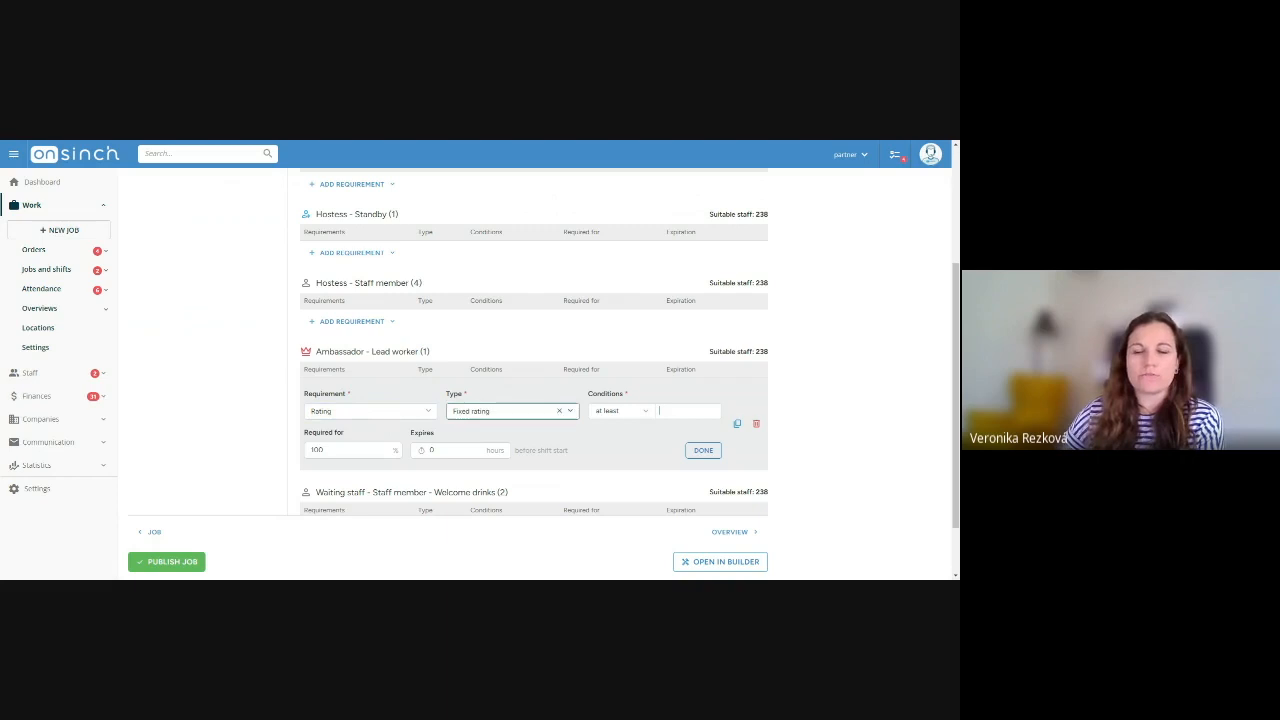
pyautogui.write('50')
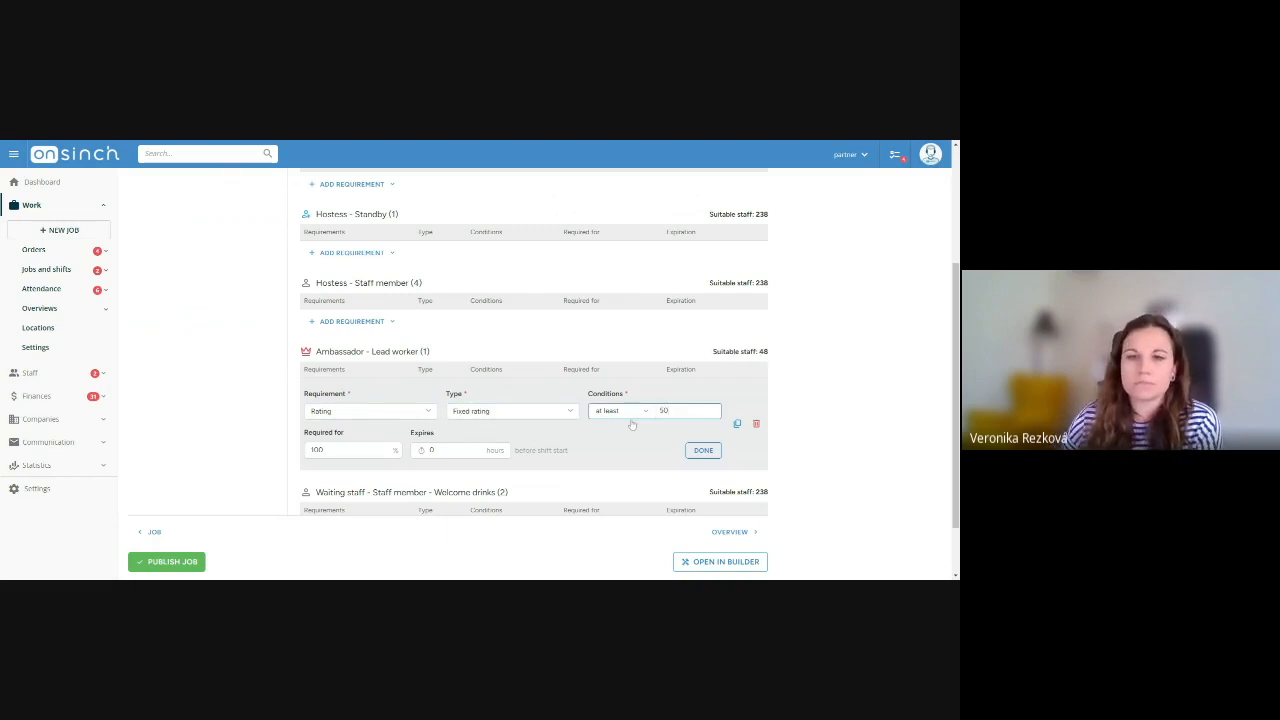
pyautogui.click(704, 451)
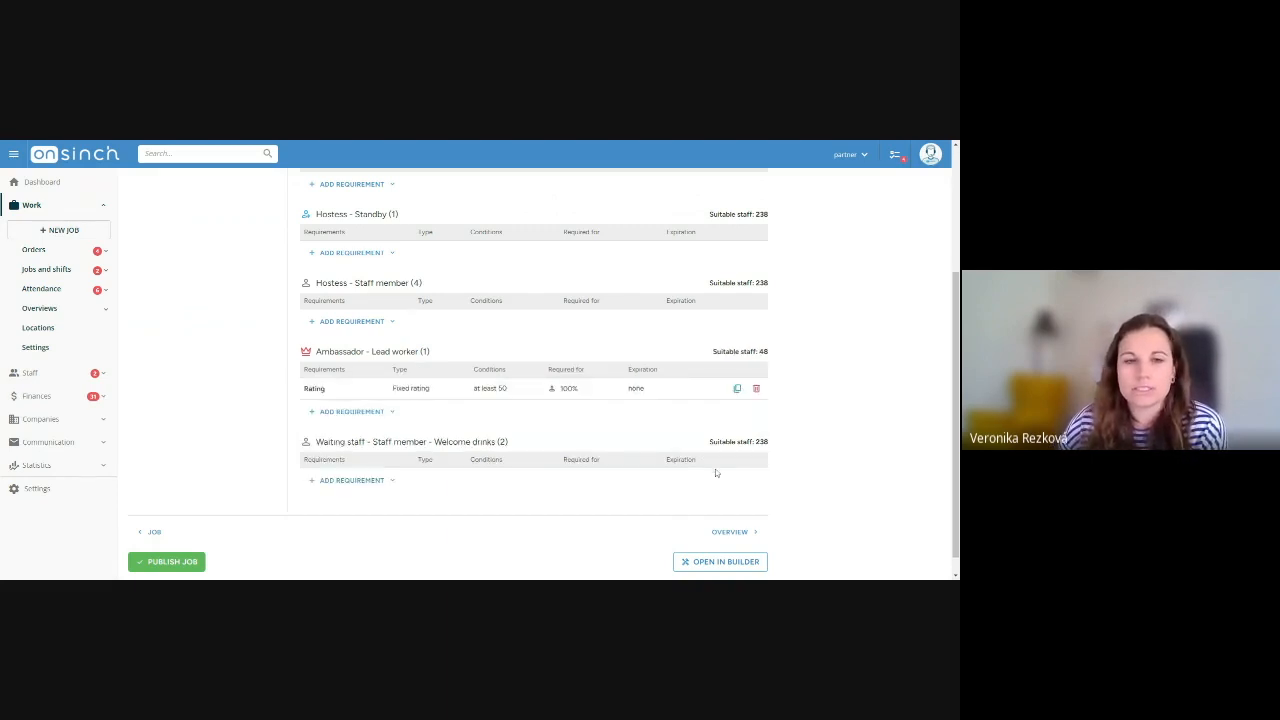
pyautogui.scroll(5, 674, 423)
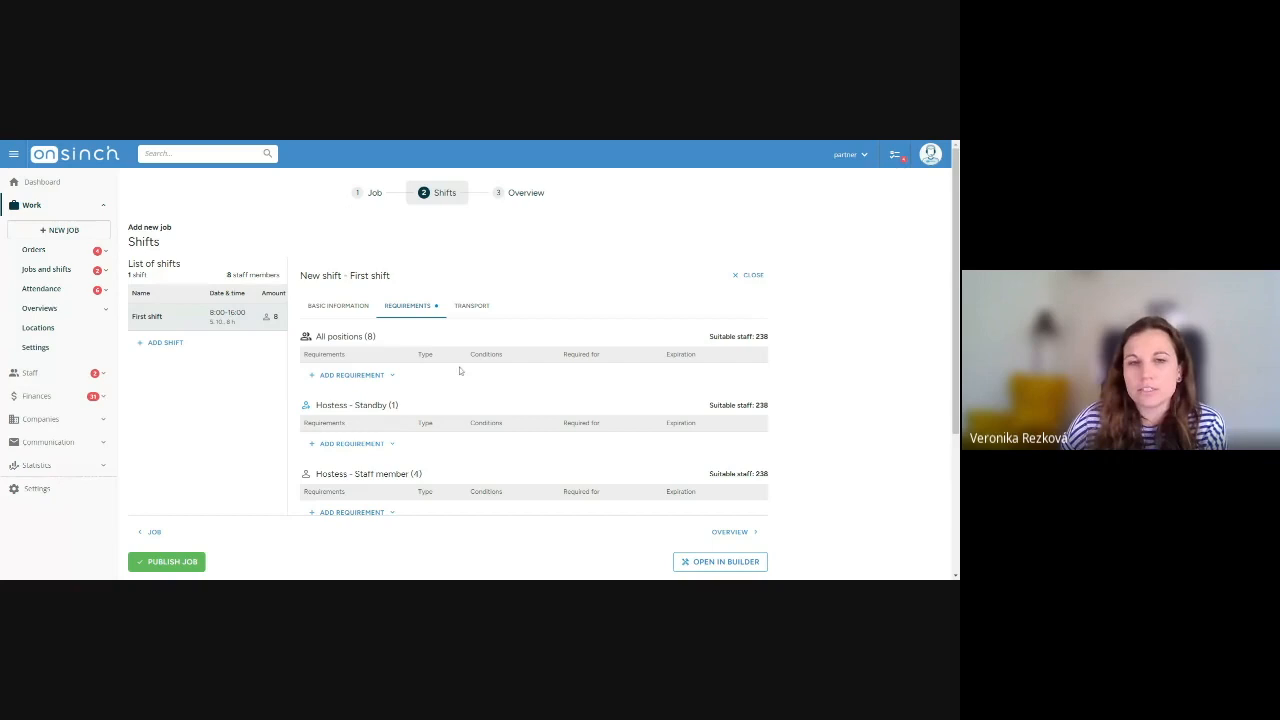
# - Remove the rating requirement from First shift's Ambassador lead worker position
pyautogui.scroll(-3, 502, 387)
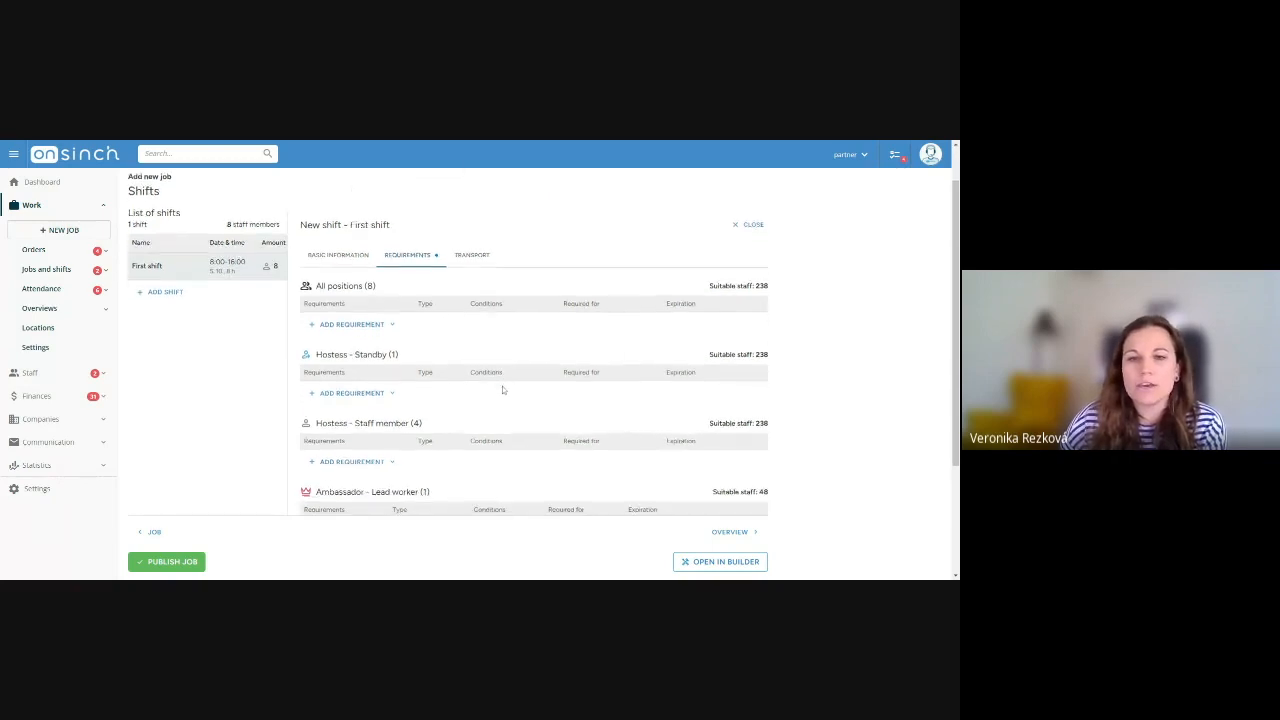
pyautogui.click(756, 430)
pyautogui.scroll(3, 469, 291)
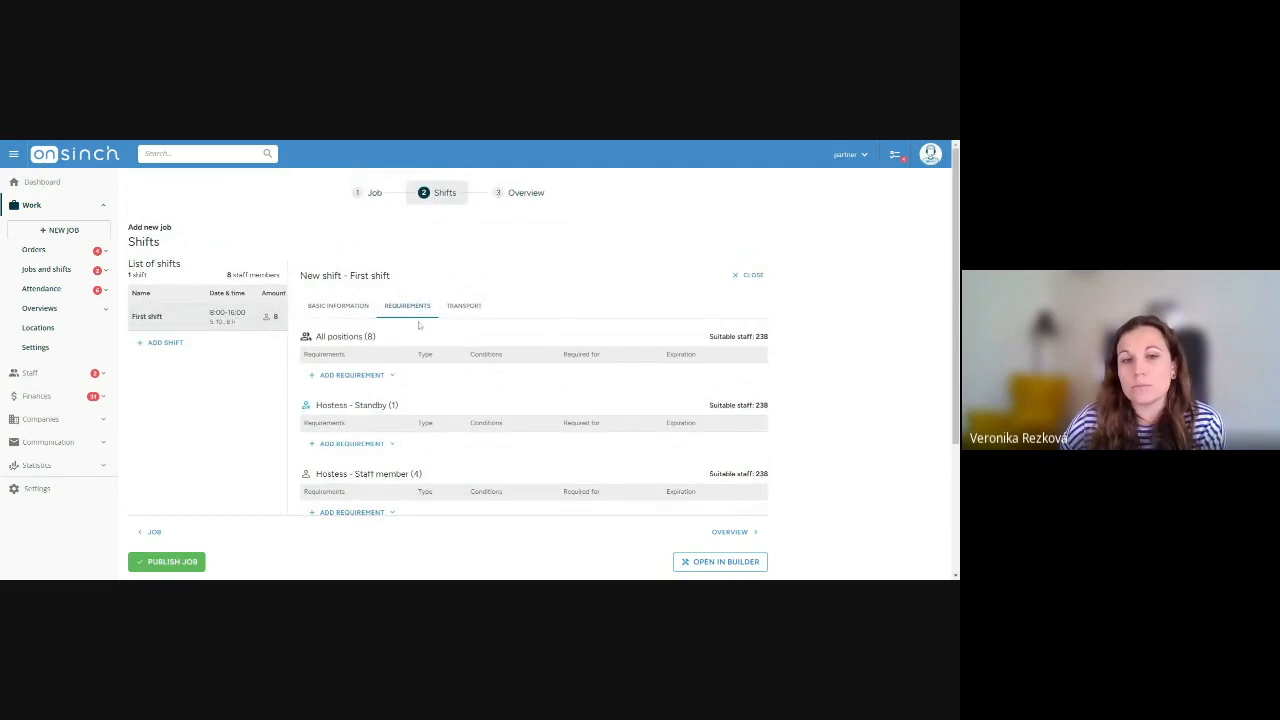
# - In First shift's transport settings, enable Transport there and leave Transport back disabled
pyautogui.click(466, 308)
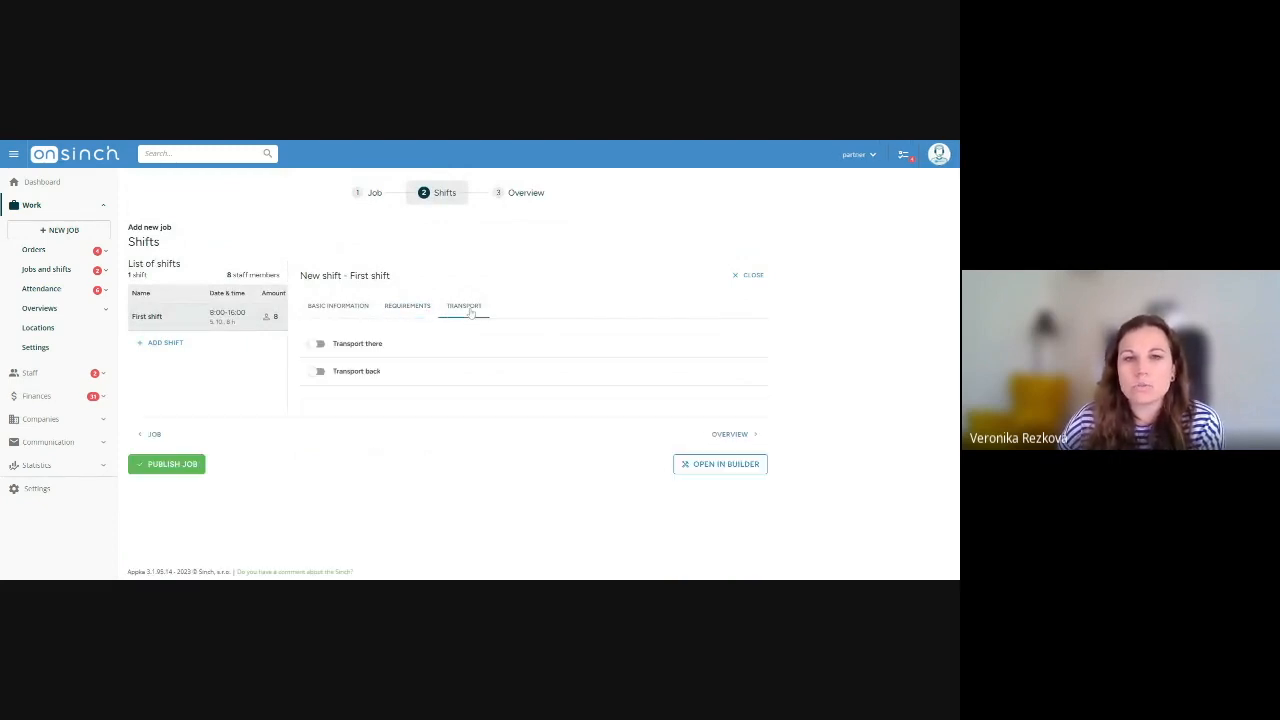
pyautogui.click(320, 345)
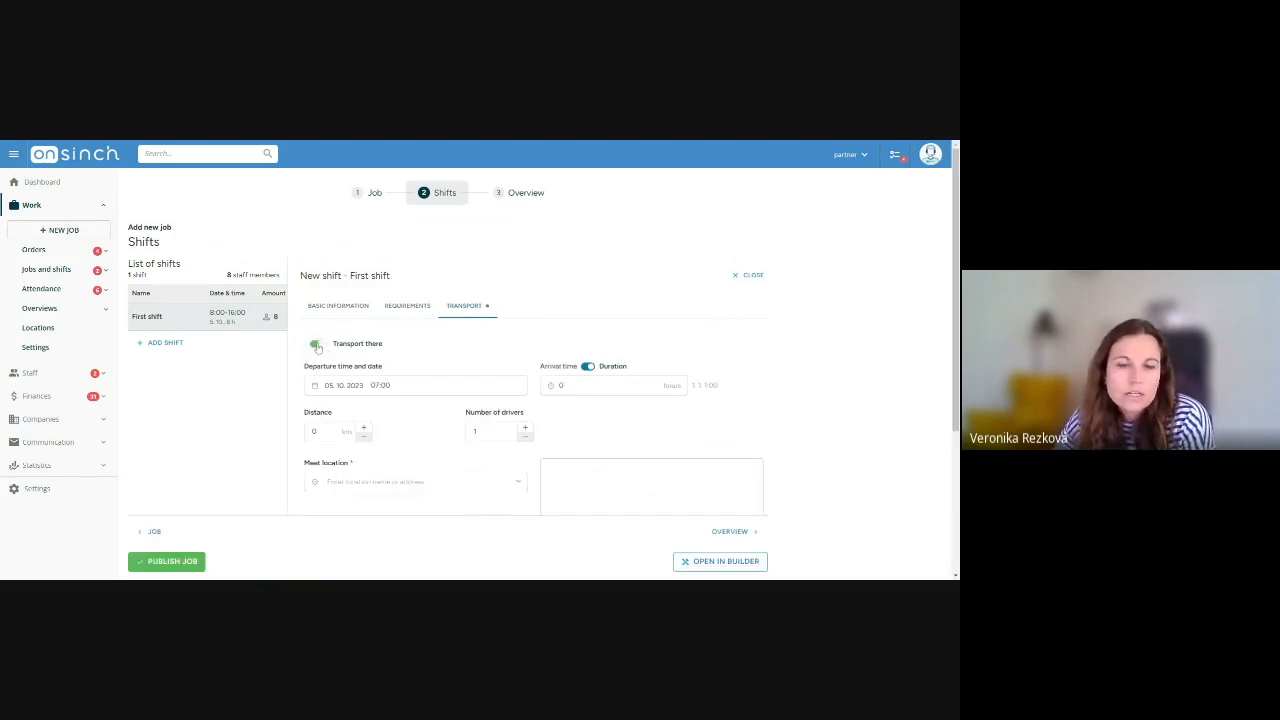
pyautogui.click(318, 347)
pyautogui.click(319, 371)
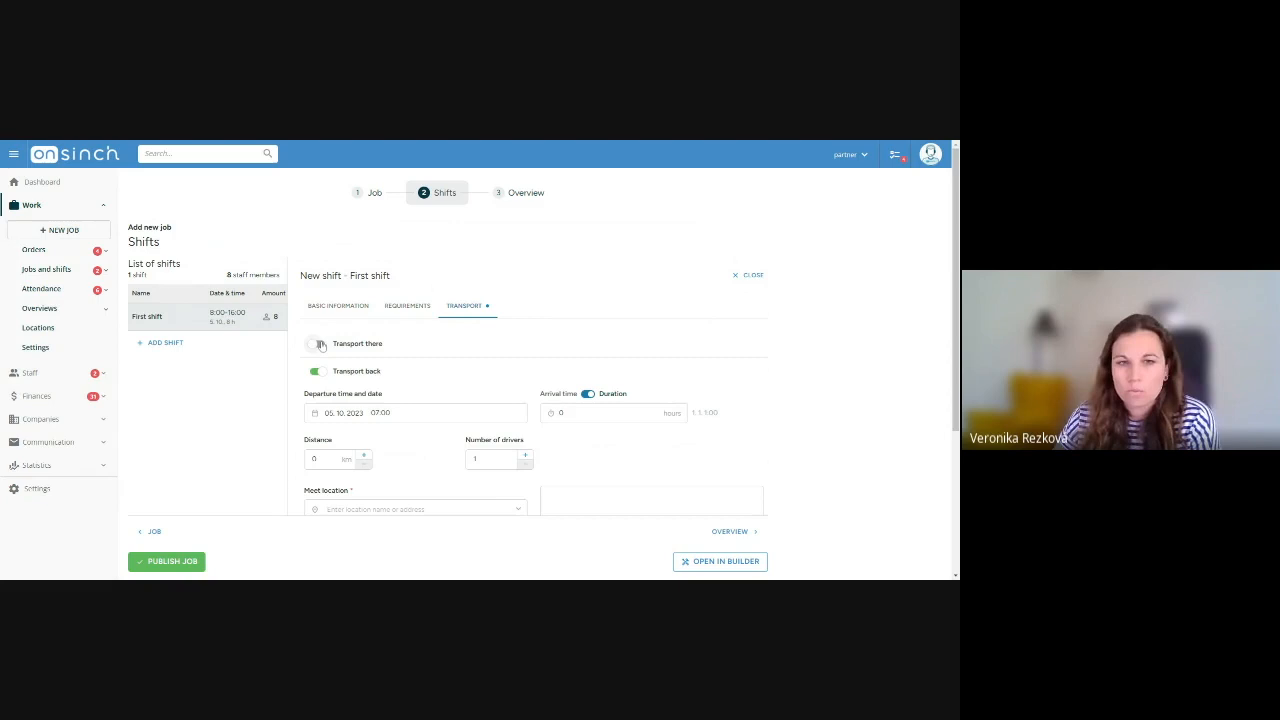
pyautogui.click(321, 346)
pyautogui.scroll(-2, 377, 358)
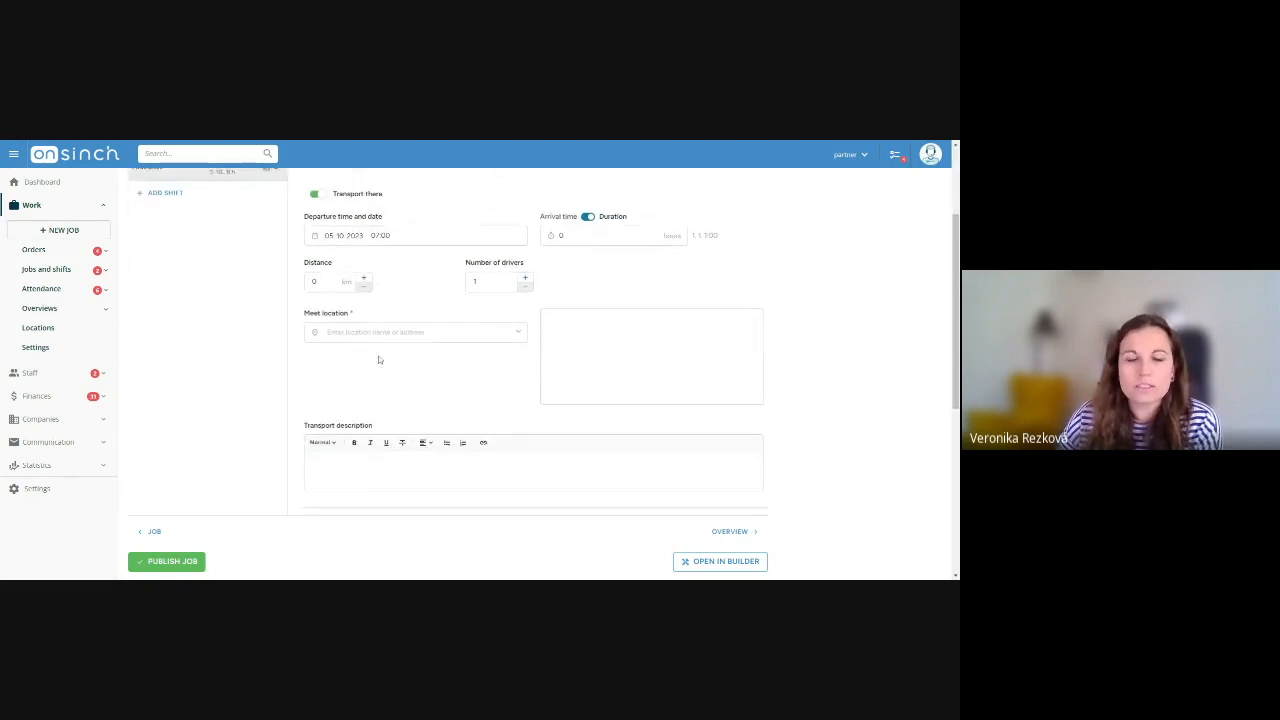
pyautogui.scroll(-2, 379, 360)
pyautogui.scroll(5, 380, 380)
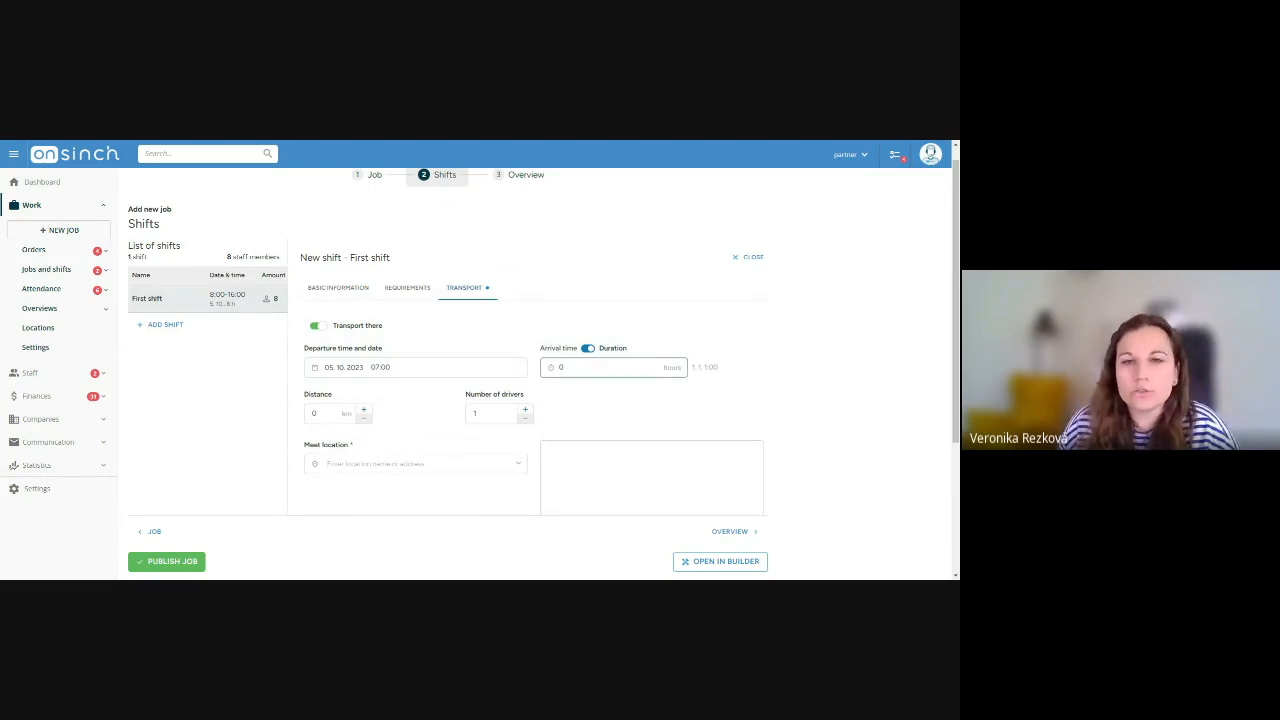
# - Set the outbound transport's duration to 1 hour and its meet location to My Agency Ltd
pyautogui.doubleClick(561, 367)
pyautogui.write('1')
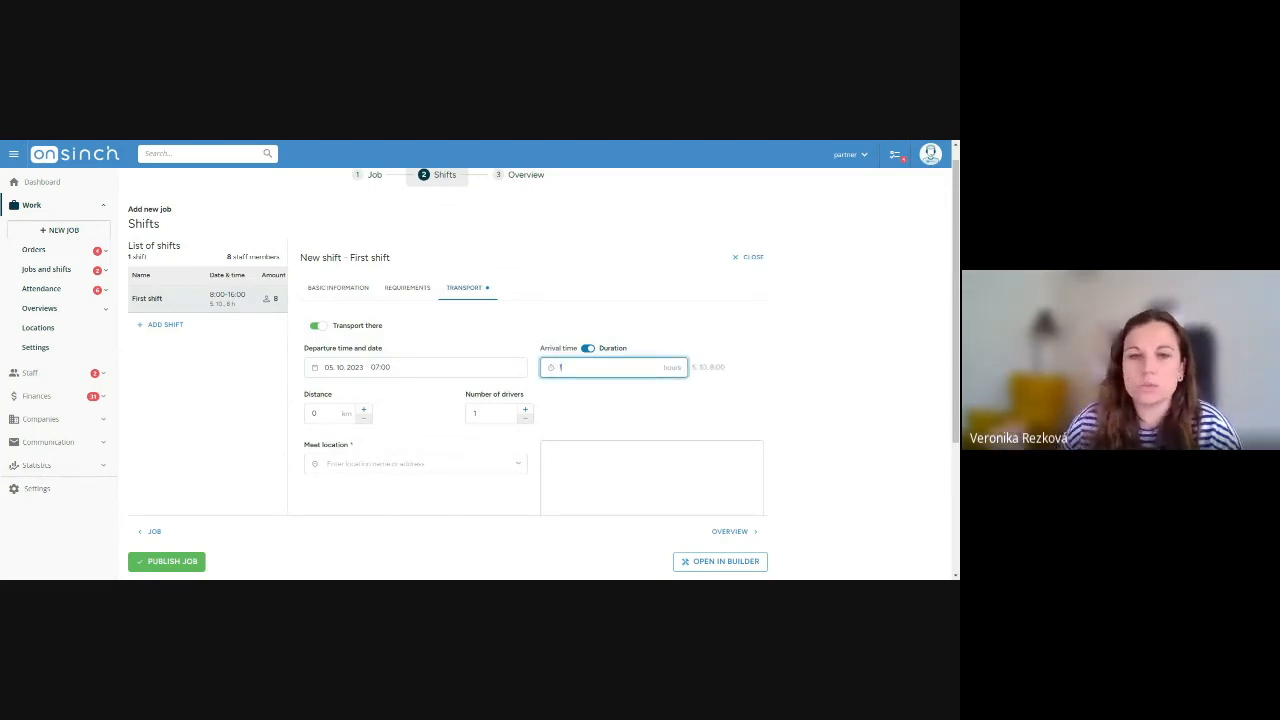
pyautogui.click(415, 463)
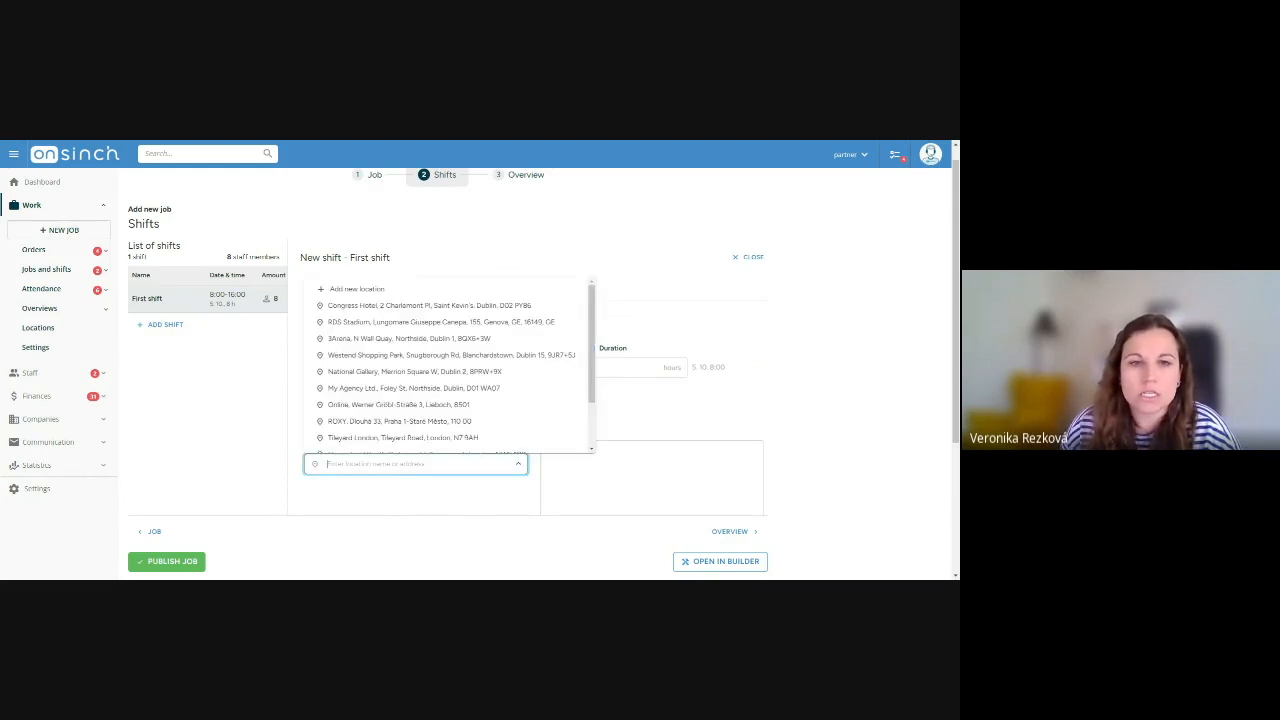
pyautogui.click(421, 389)
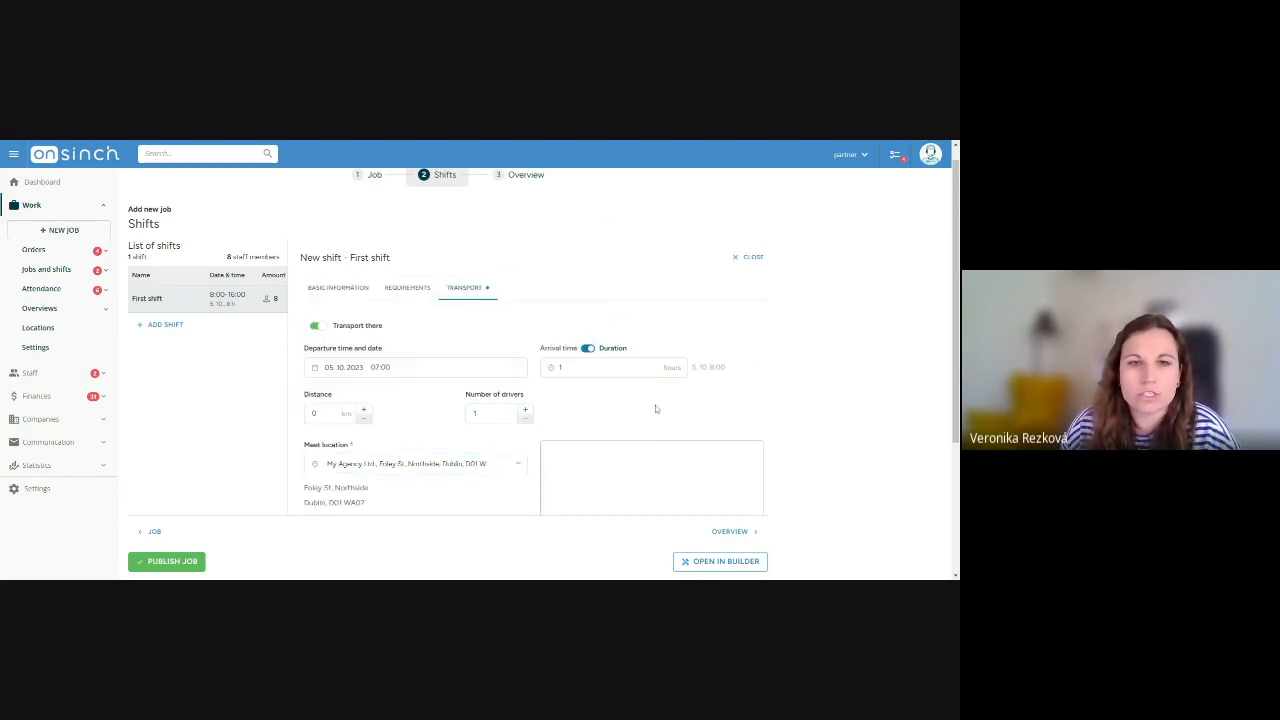
pyautogui.scroll(-2, 655, 408)
pyautogui.scroll(-2, 655, 405)
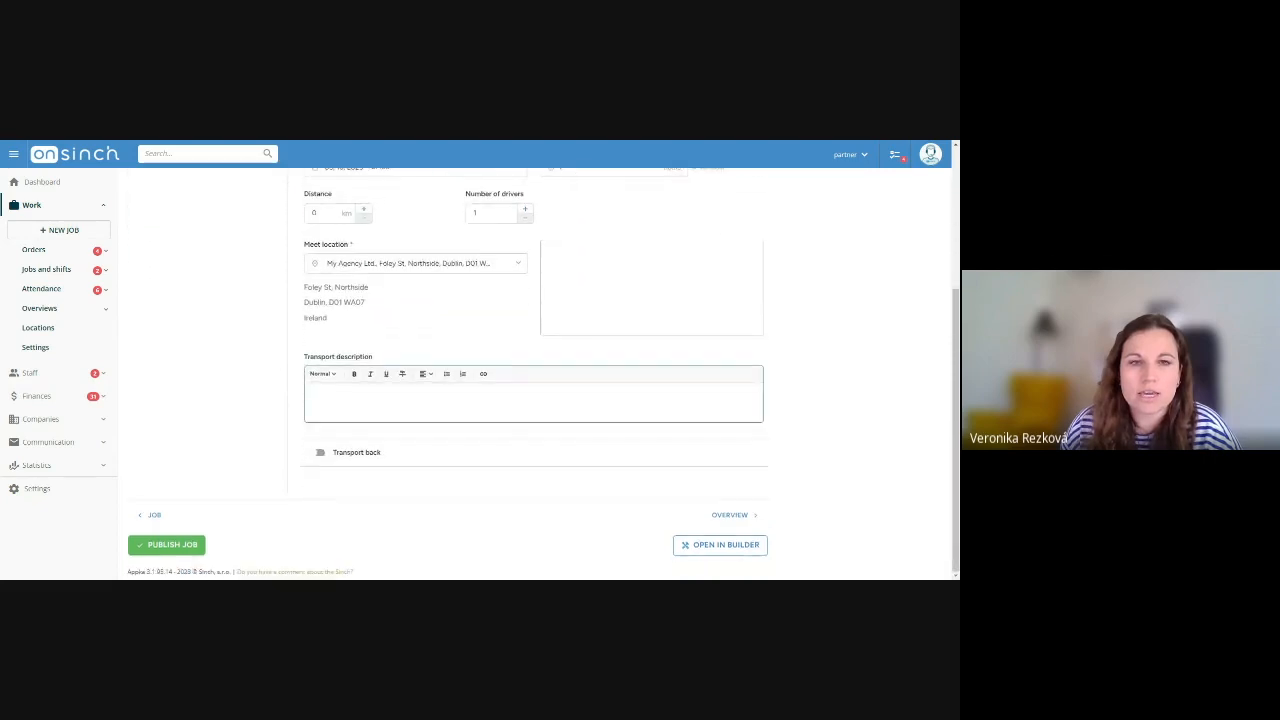
pyautogui.scroll(4, 594, 451)
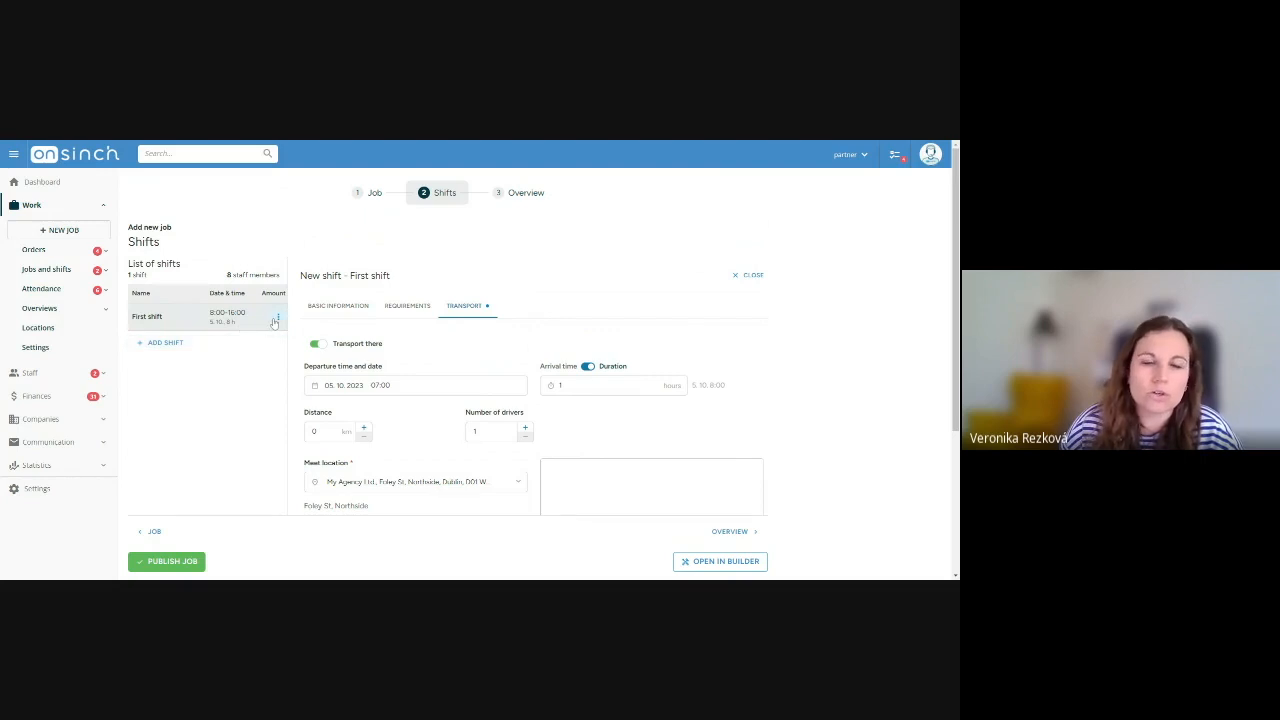
# - Copy First shift within the job and rename the copy to "Second shift"
pyautogui.click(277, 319)
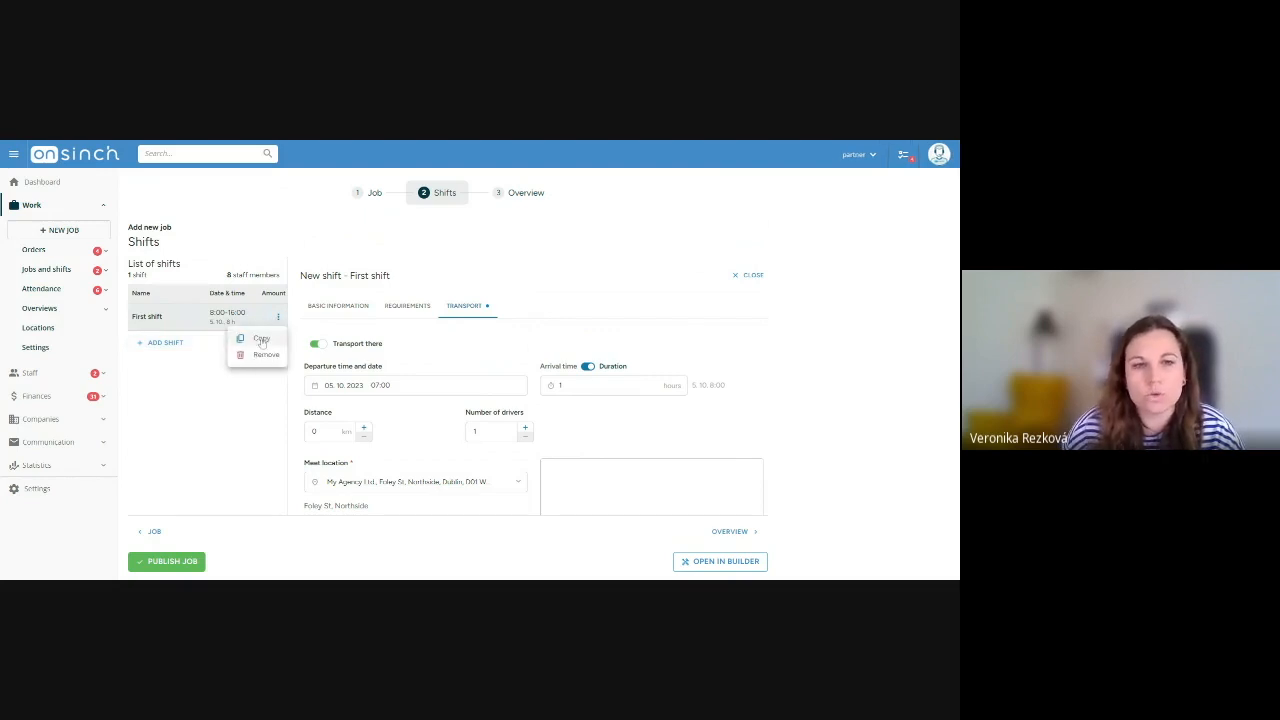
pyautogui.click(261, 340)
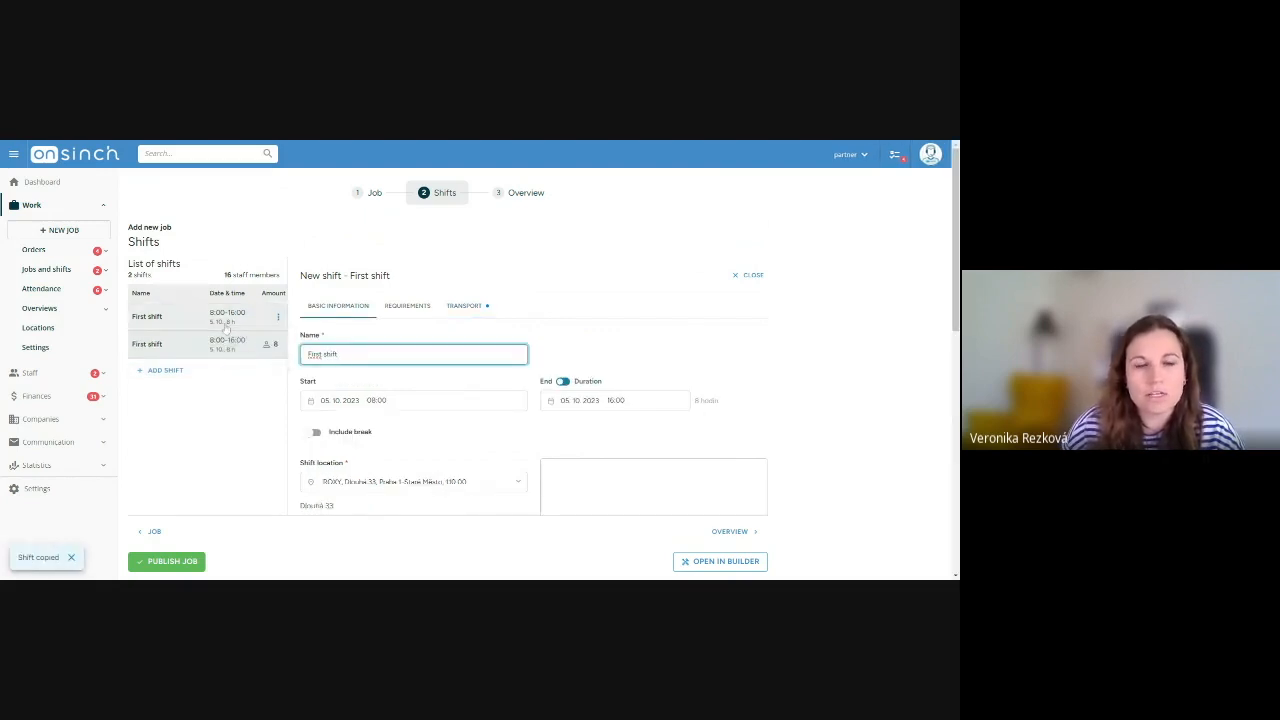
pyautogui.doubleClick(315, 354)
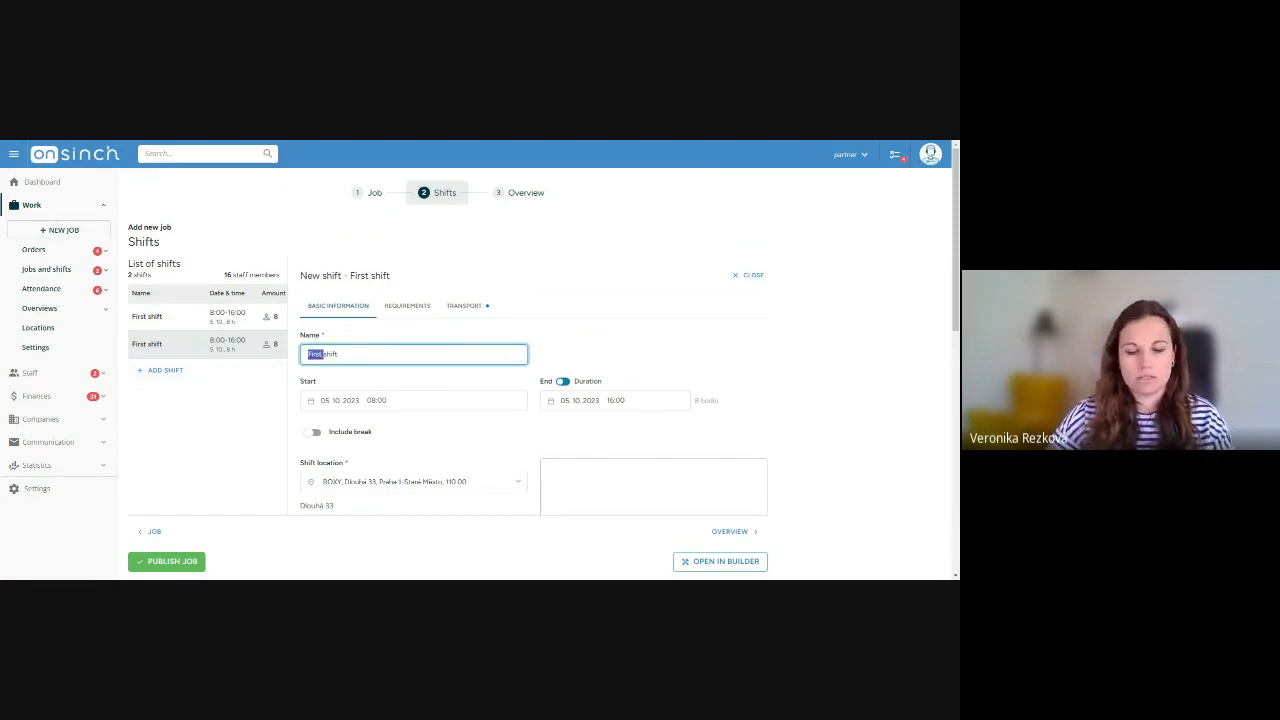
pyautogui.write('Second')
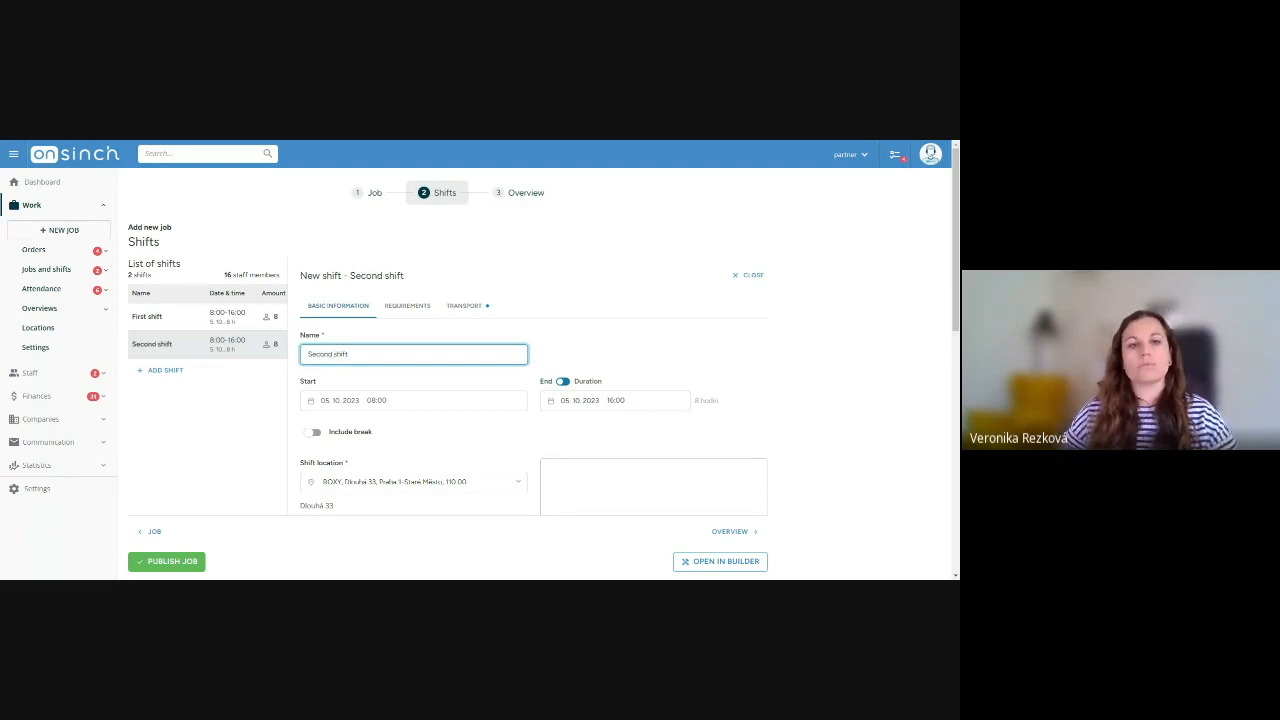
pyautogui.click(240, 270)
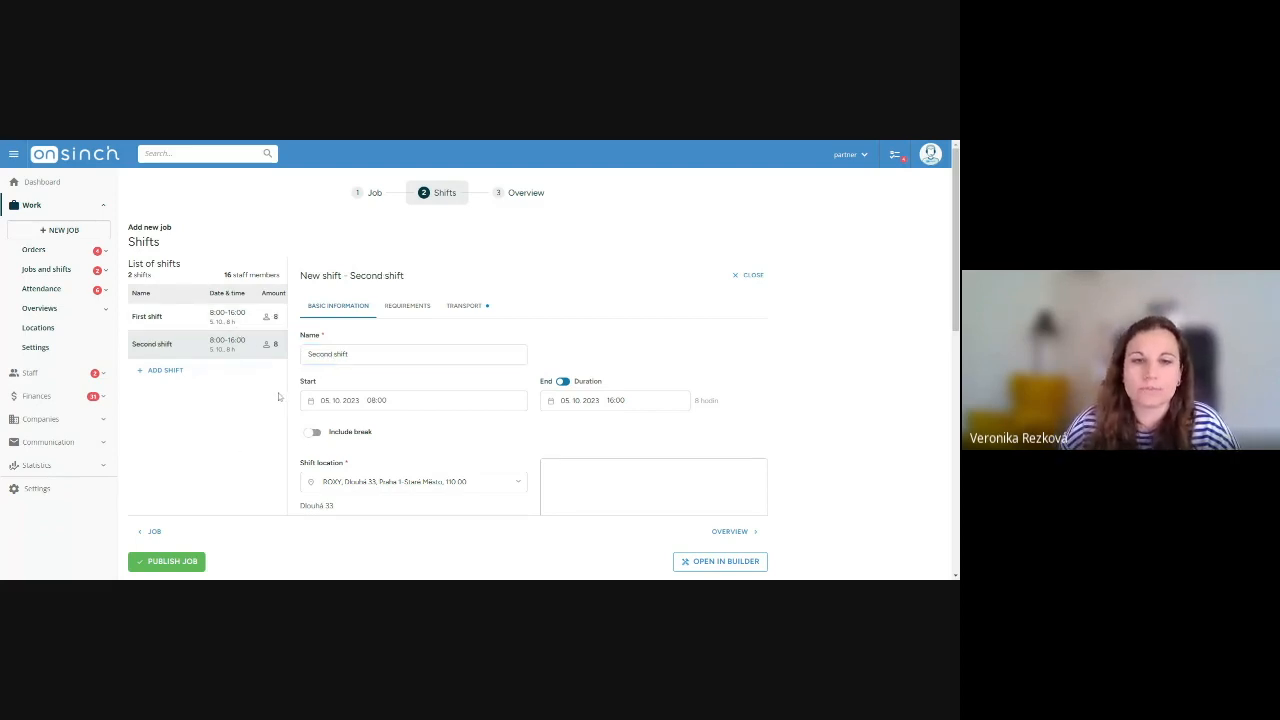
# - Set Second shift's start date to 06. 10. 2023
pyautogui.click(348, 397)
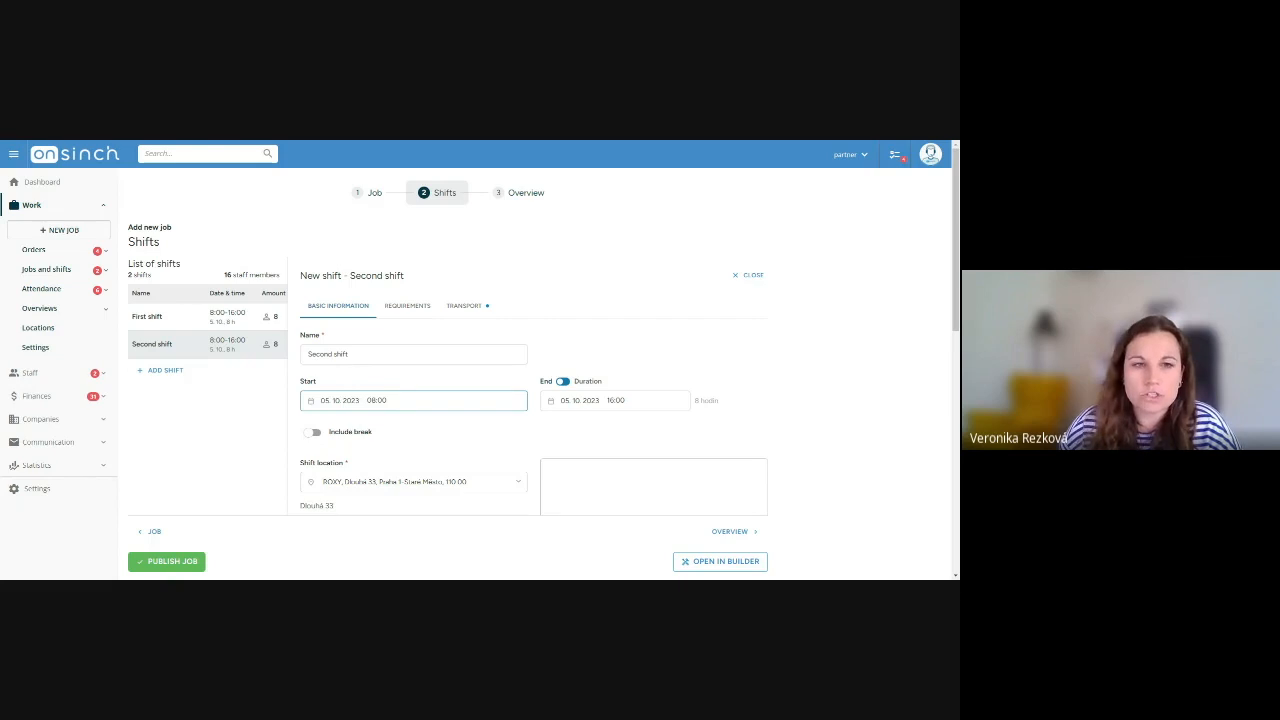
pyautogui.click(348, 399)
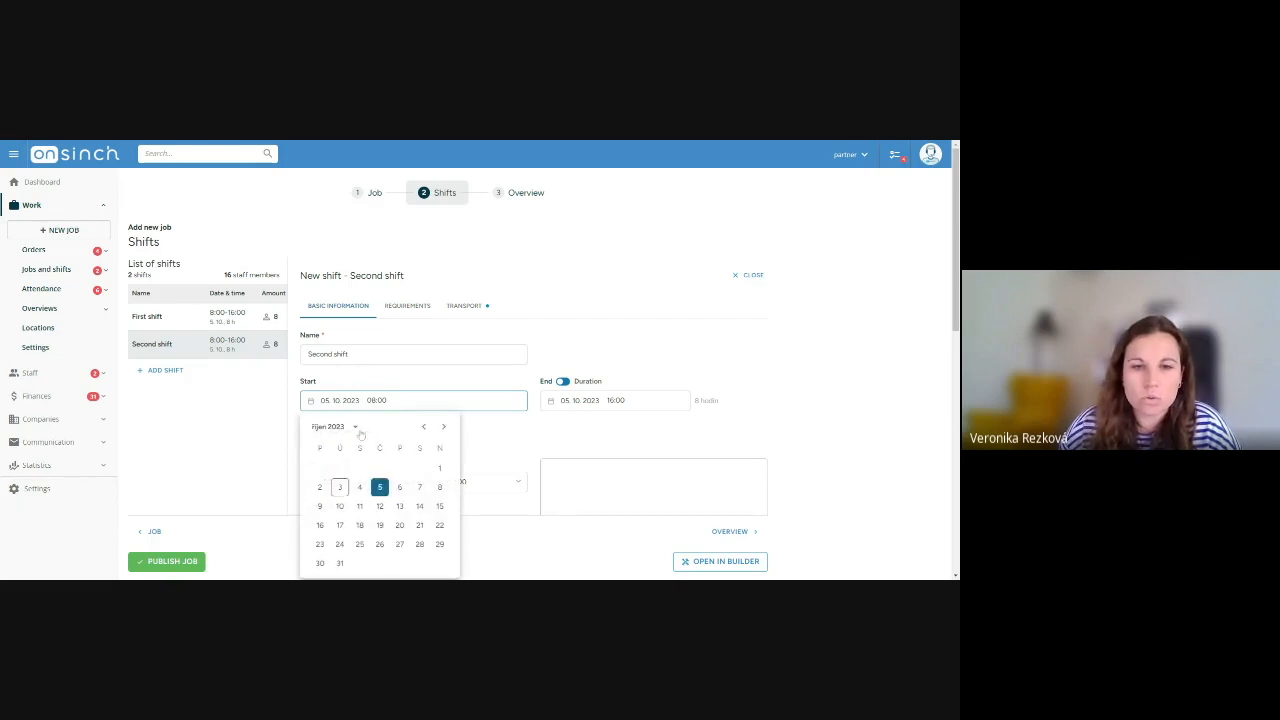
pyautogui.click(402, 487)
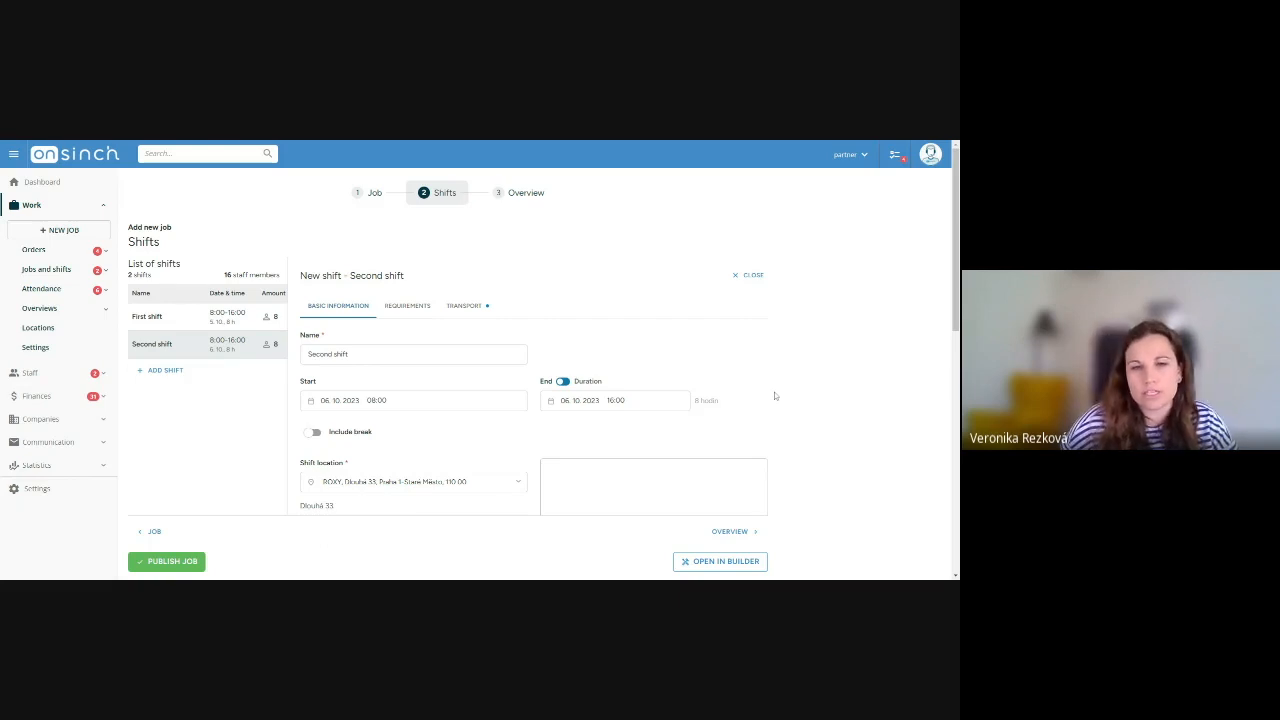
# - Set the Ambassador lead worker position in Second shift to begin at 7:30 and end at 16:30
pyautogui.scroll(-1, 701, 370)
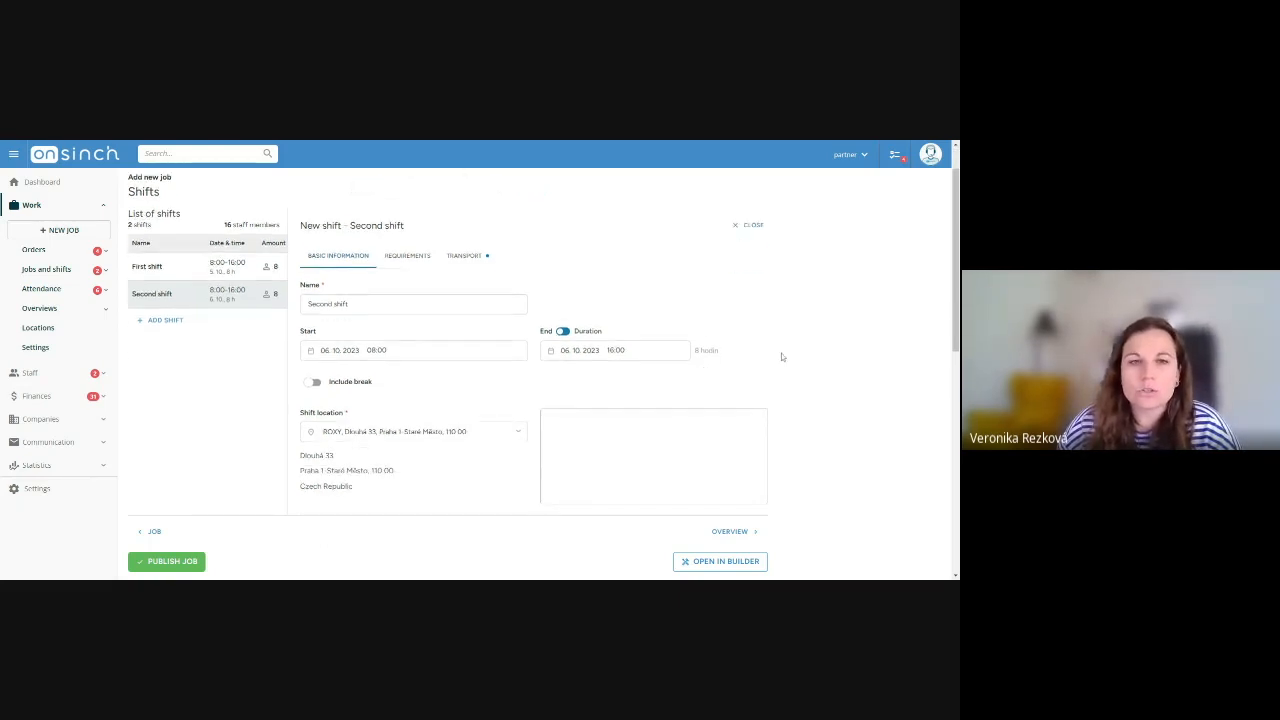
pyautogui.scroll(-5, 781, 355)
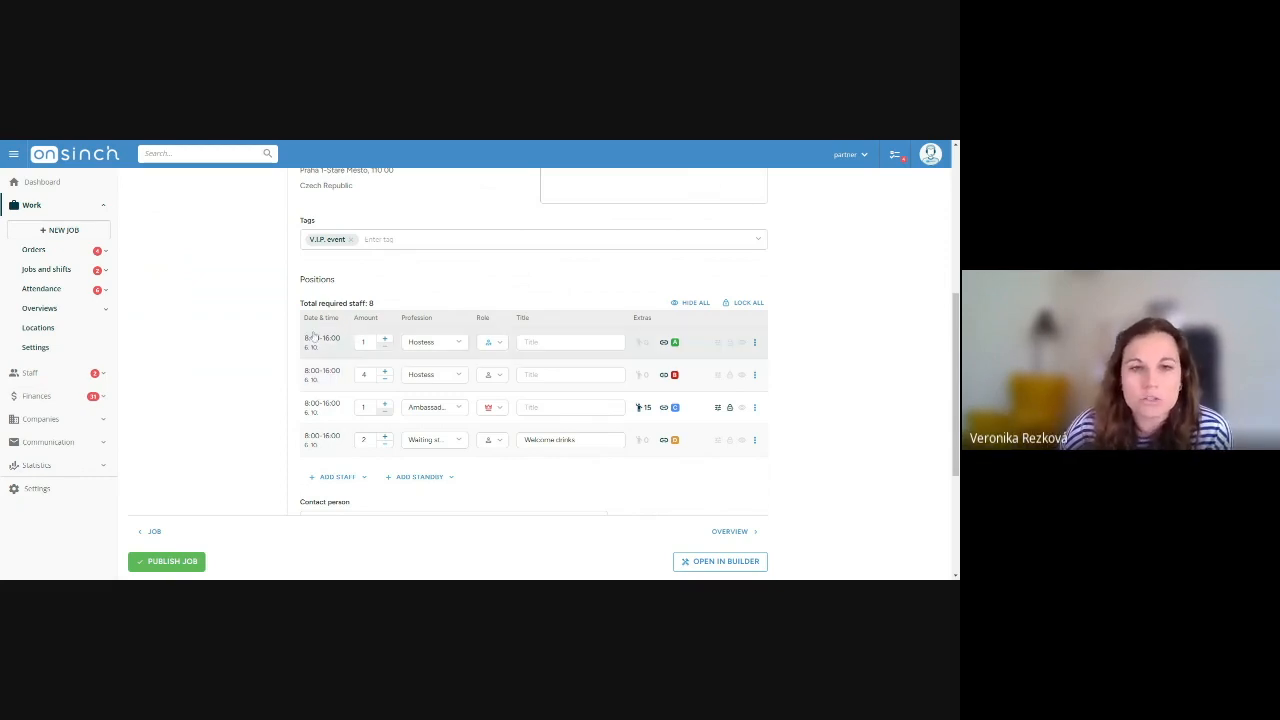
pyautogui.click(311, 410)
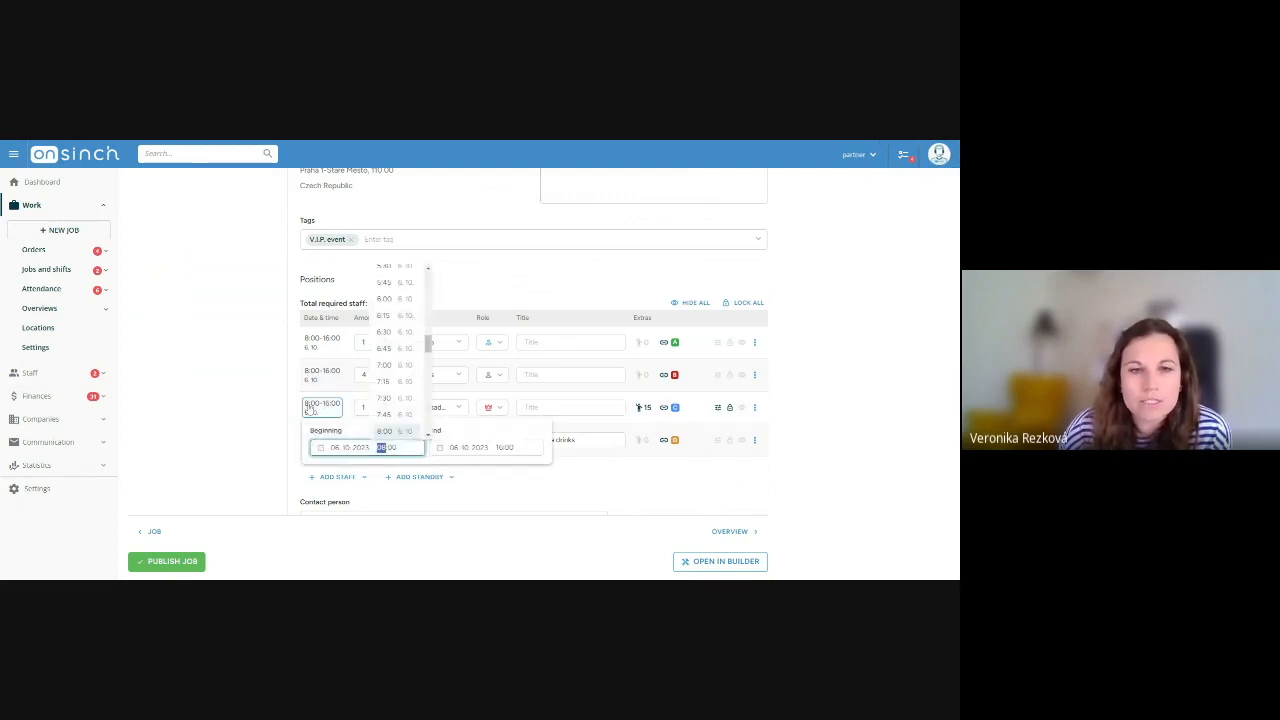
pyautogui.click(389, 399)
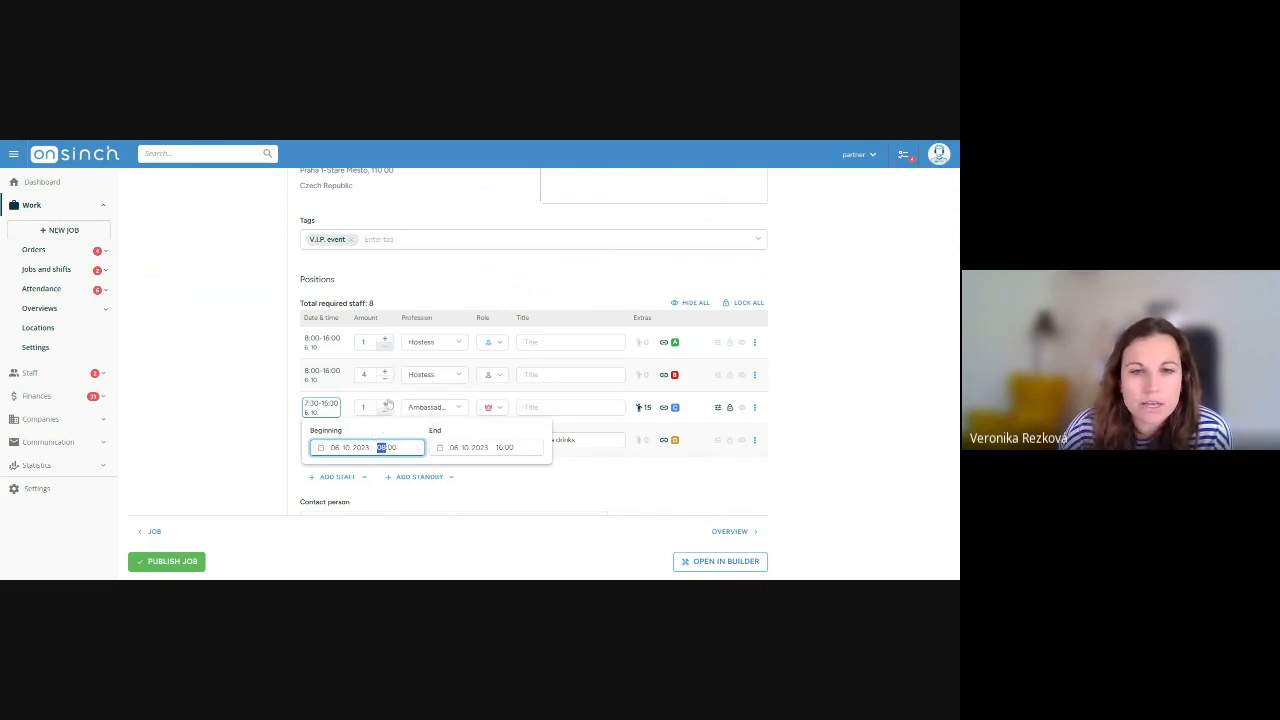
pyautogui.click(507, 447)
pyautogui.scroll(-2, 518, 405)
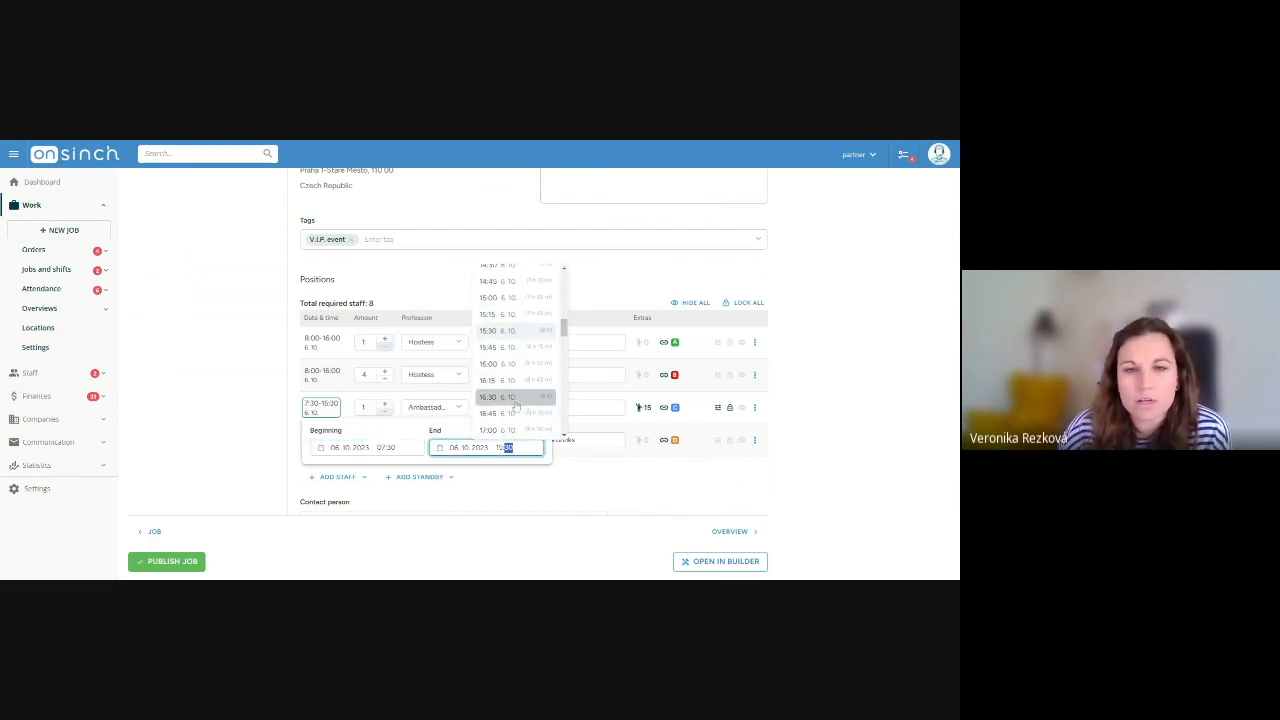
pyautogui.click(514, 406)
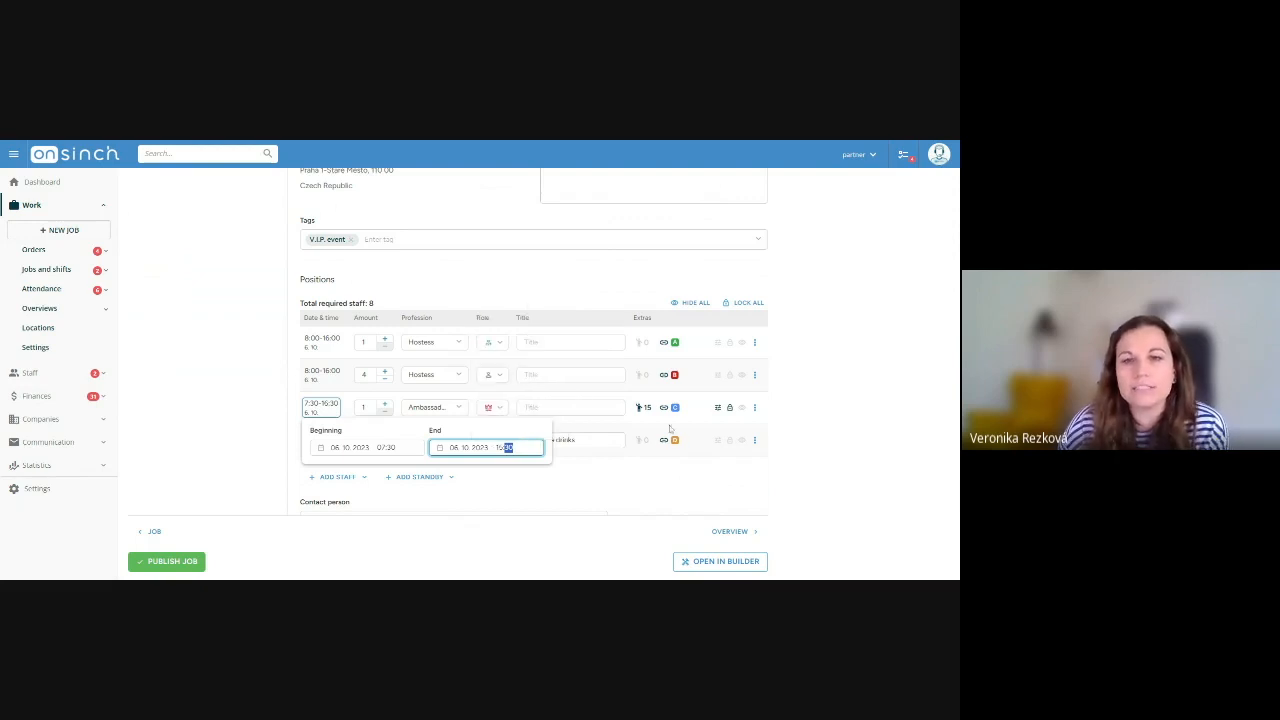
pyautogui.click(854, 398)
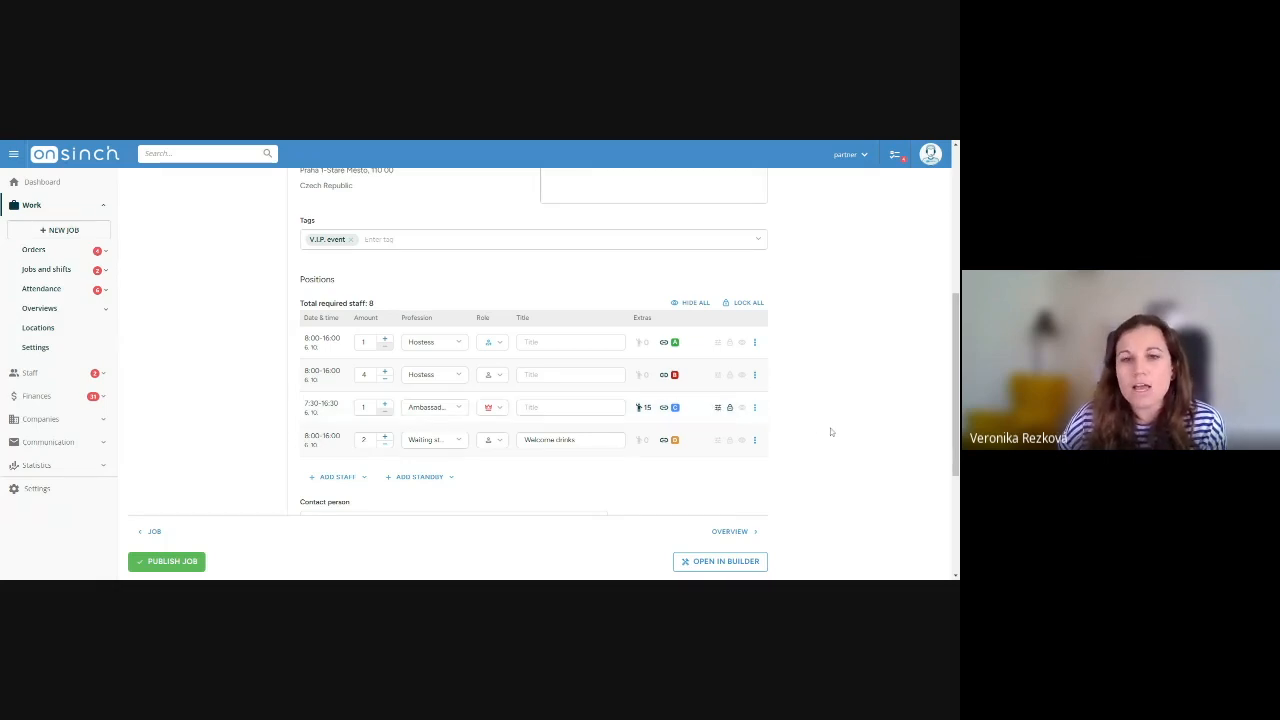
# - Review Second shift's basic information, including its start and end fields, positions and position groups
pyautogui.scroll(5, 830, 432)
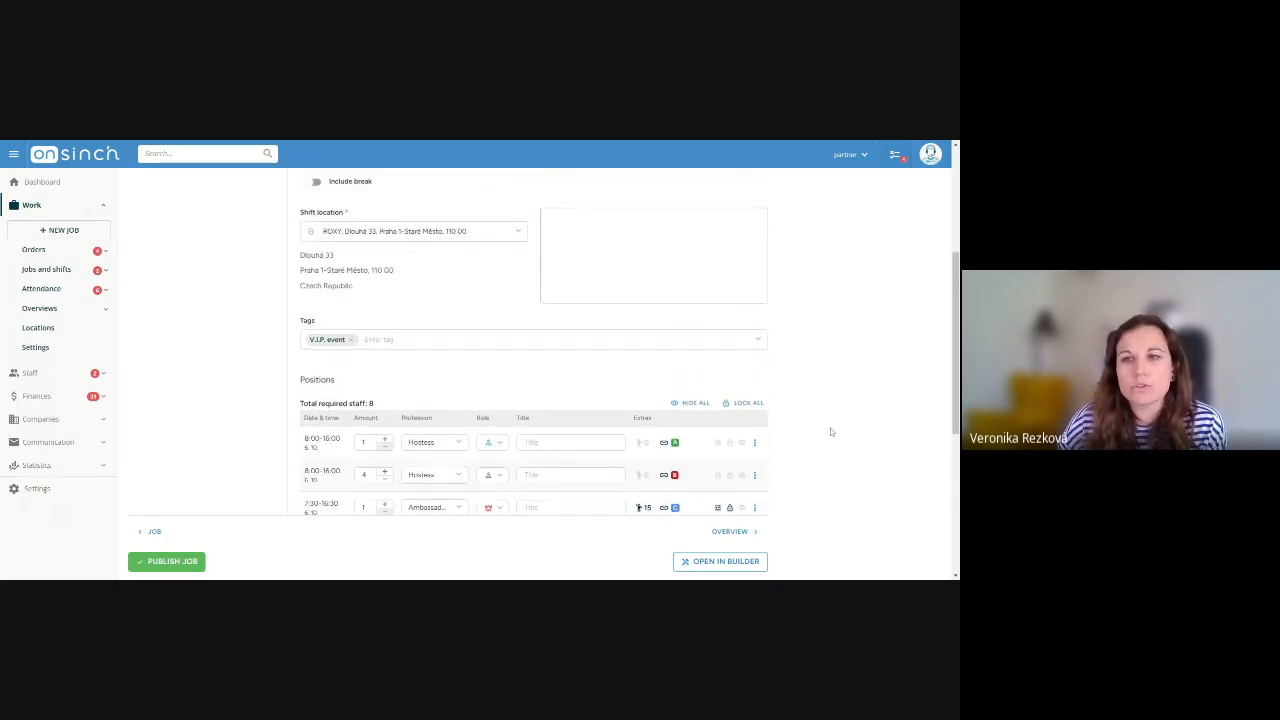
pyautogui.scroll(2, 830, 432)
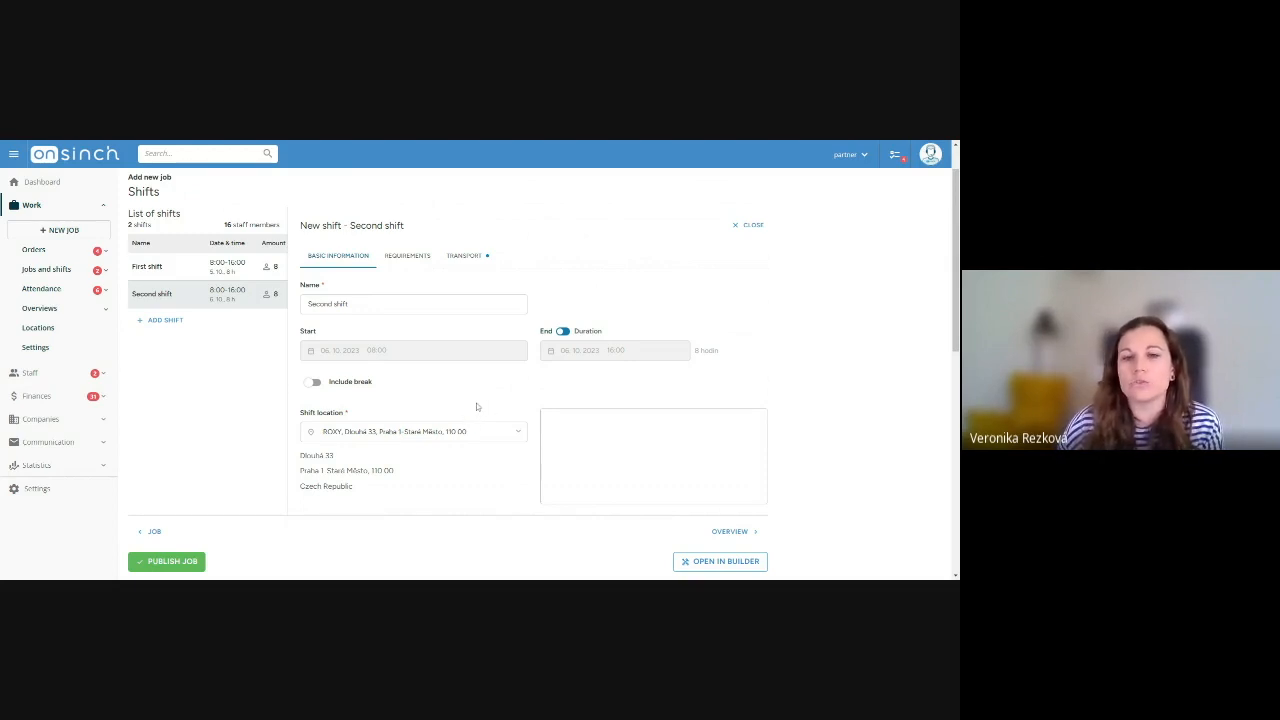
pyautogui.scroll(-3, 476, 396)
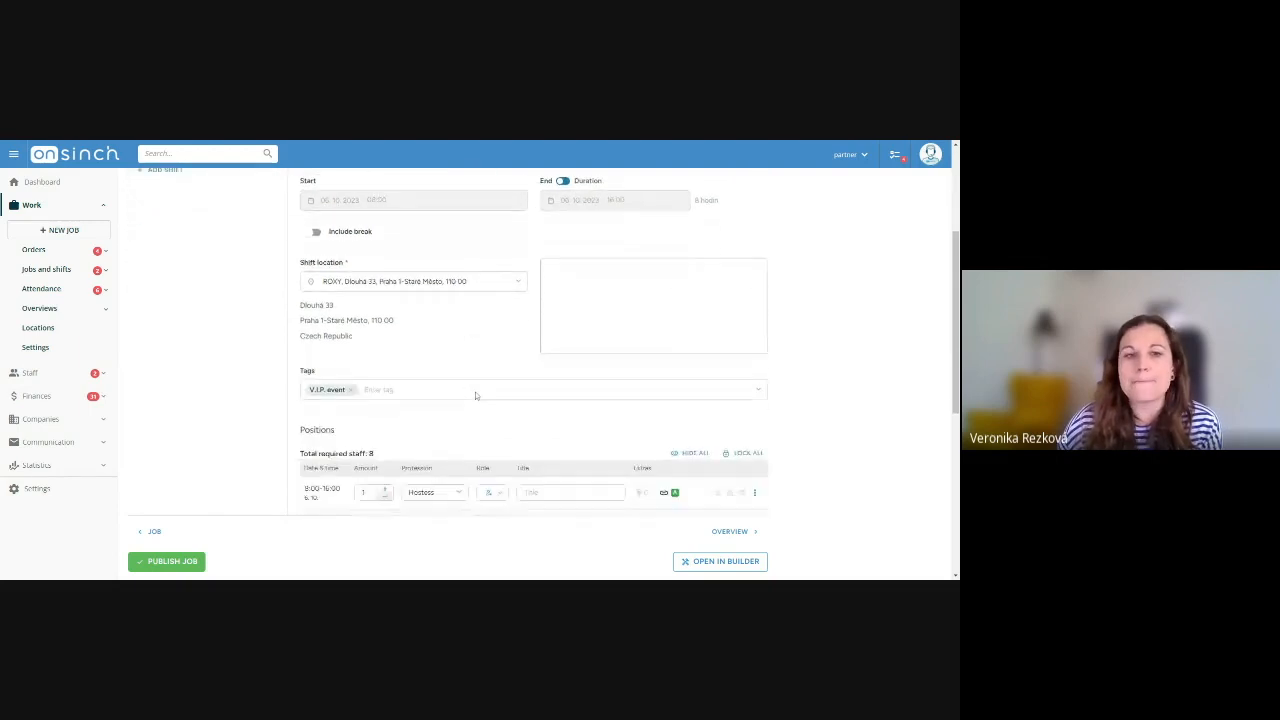
pyautogui.scroll(-1, 476, 396)
pyautogui.scroll(-1, 484, 348)
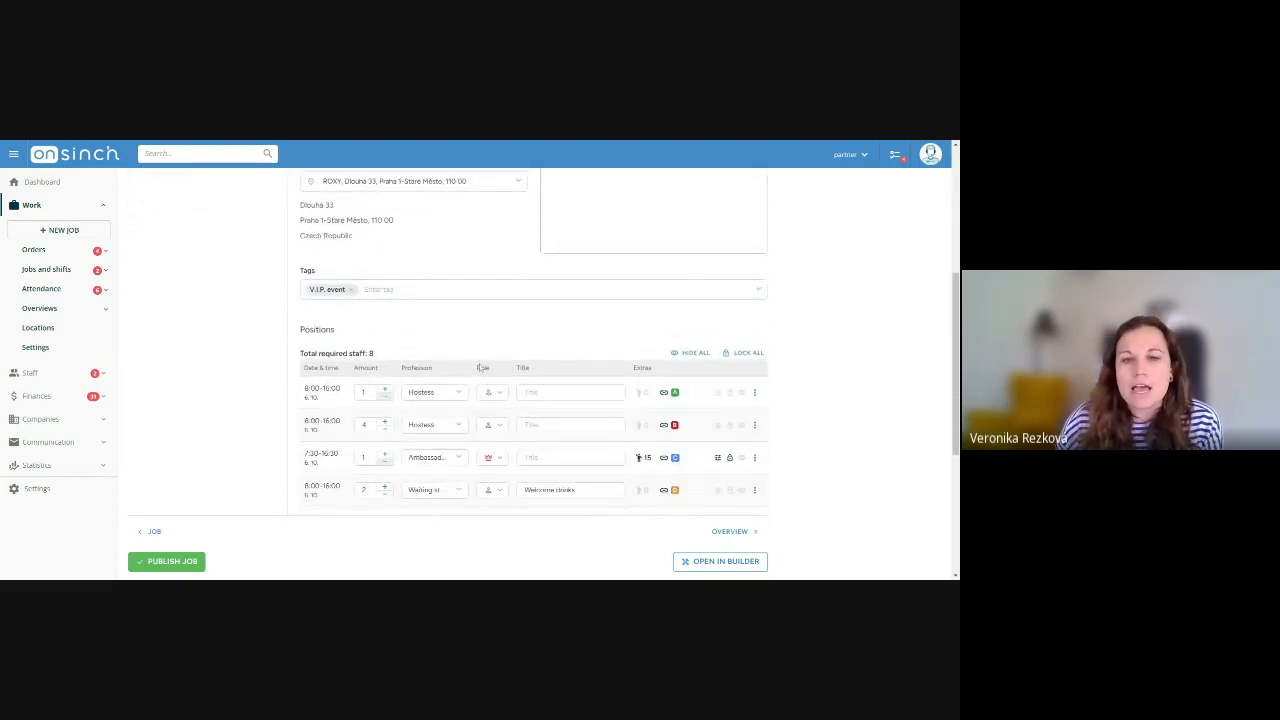
pyautogui.scroll(-2, 484, 348)
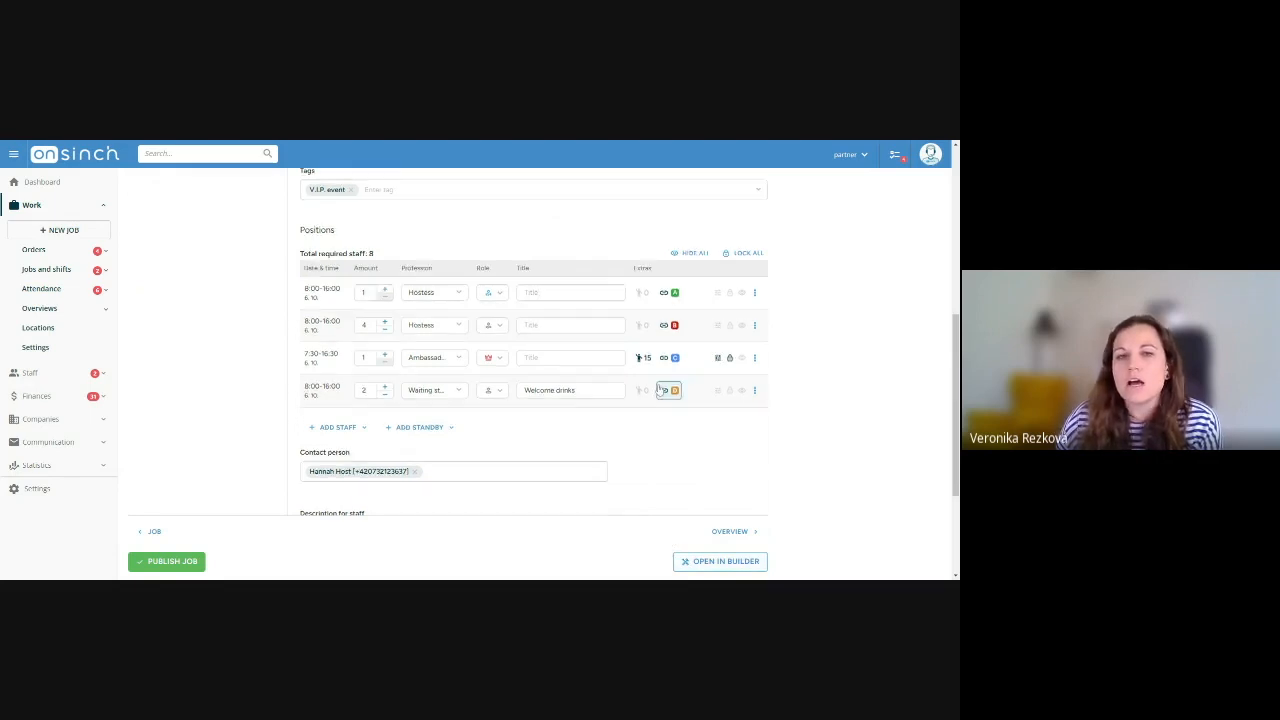
pyautogui.scroll(10, 660, 390)
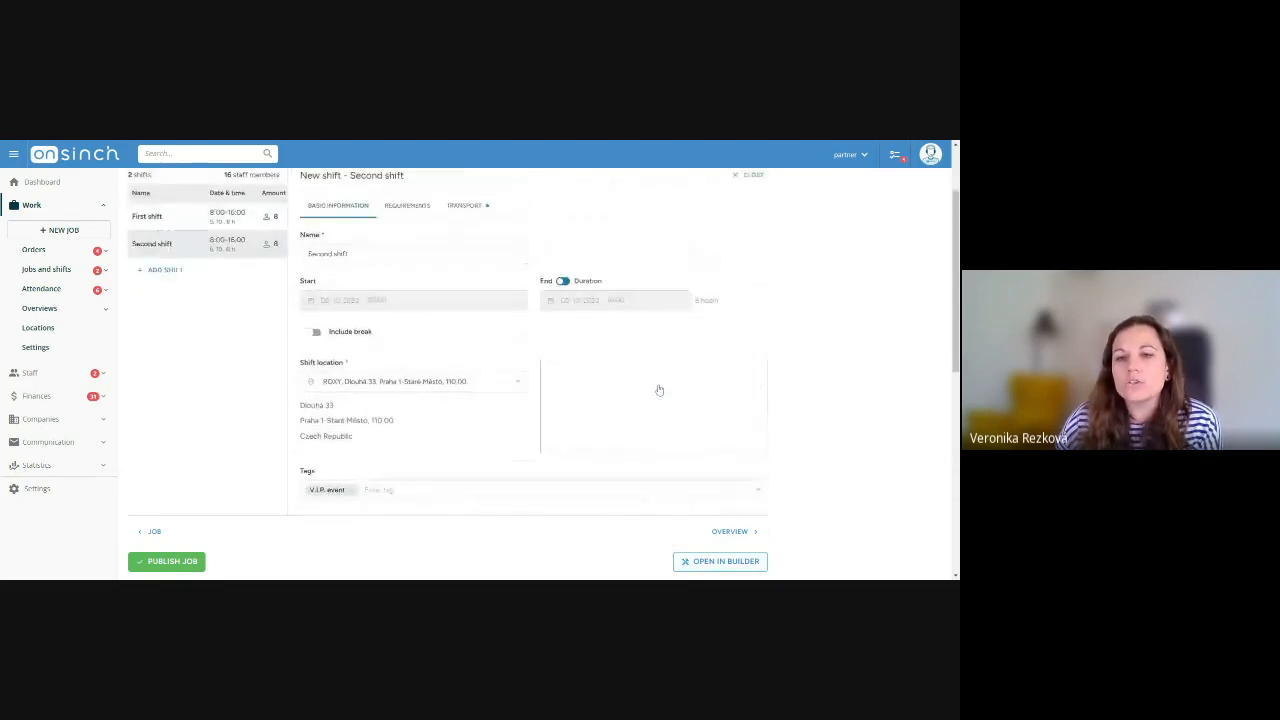
# - Open the job's shift overview and examine the profession, role and title choices of First shift's non-standby Hostess position
pyautogui.click(731, 532)
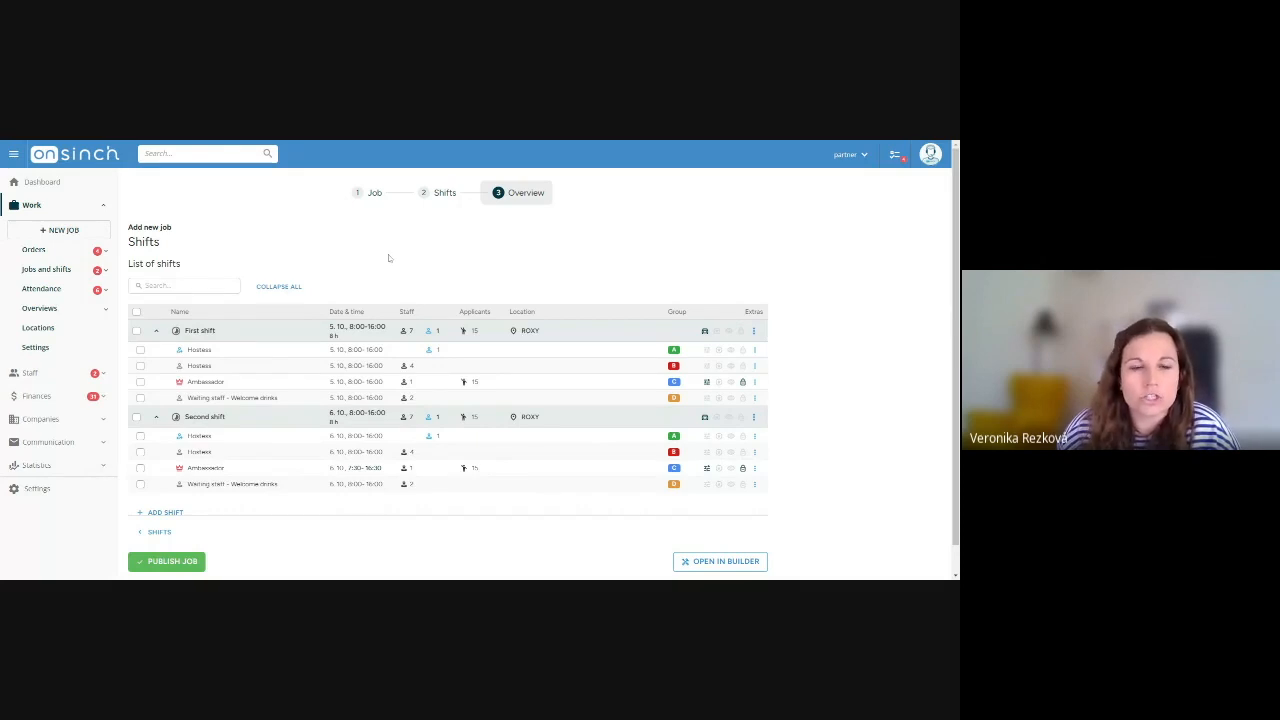
pyautogui.click(200, 368)
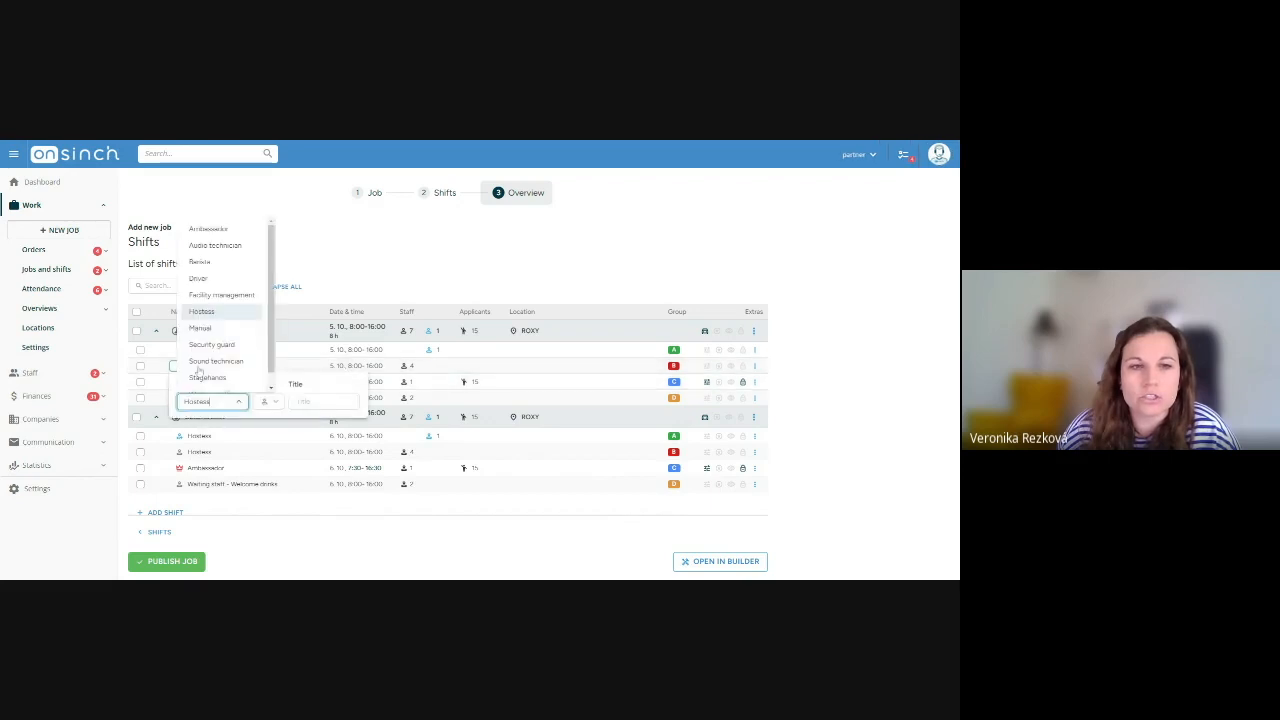
pyautogui.click(266, 401)
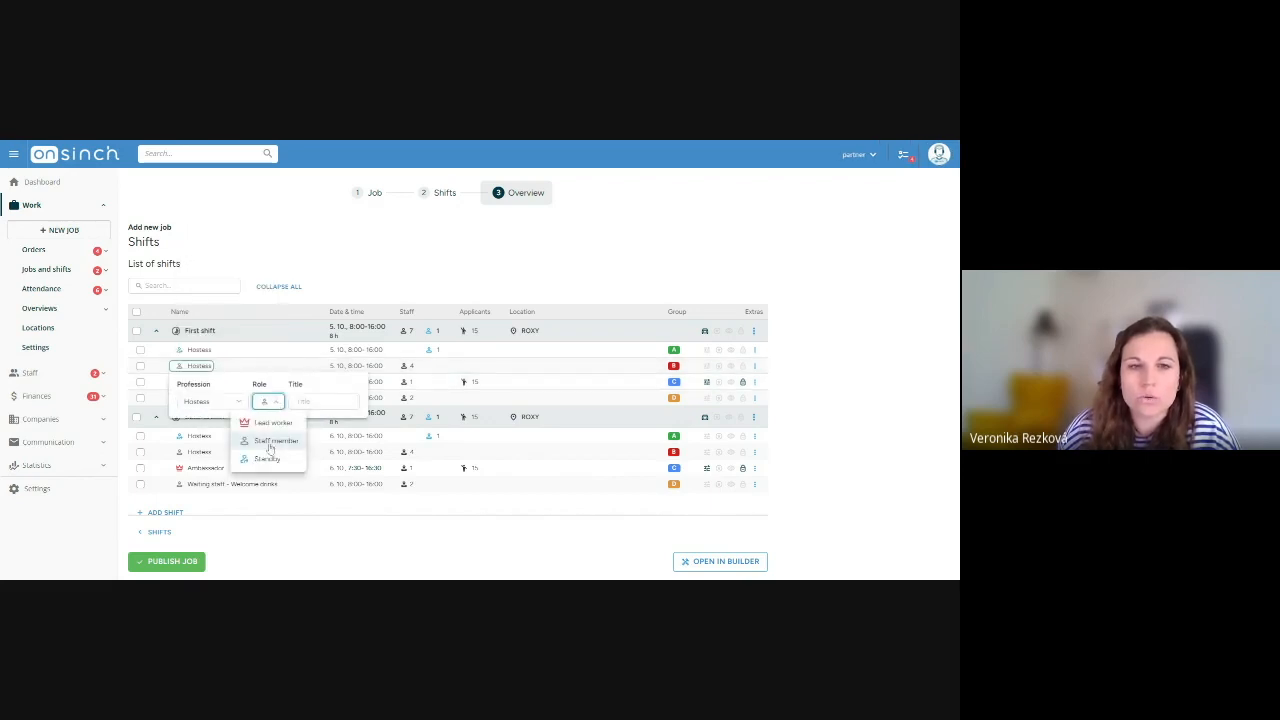
pyautogui.click(315, 405)
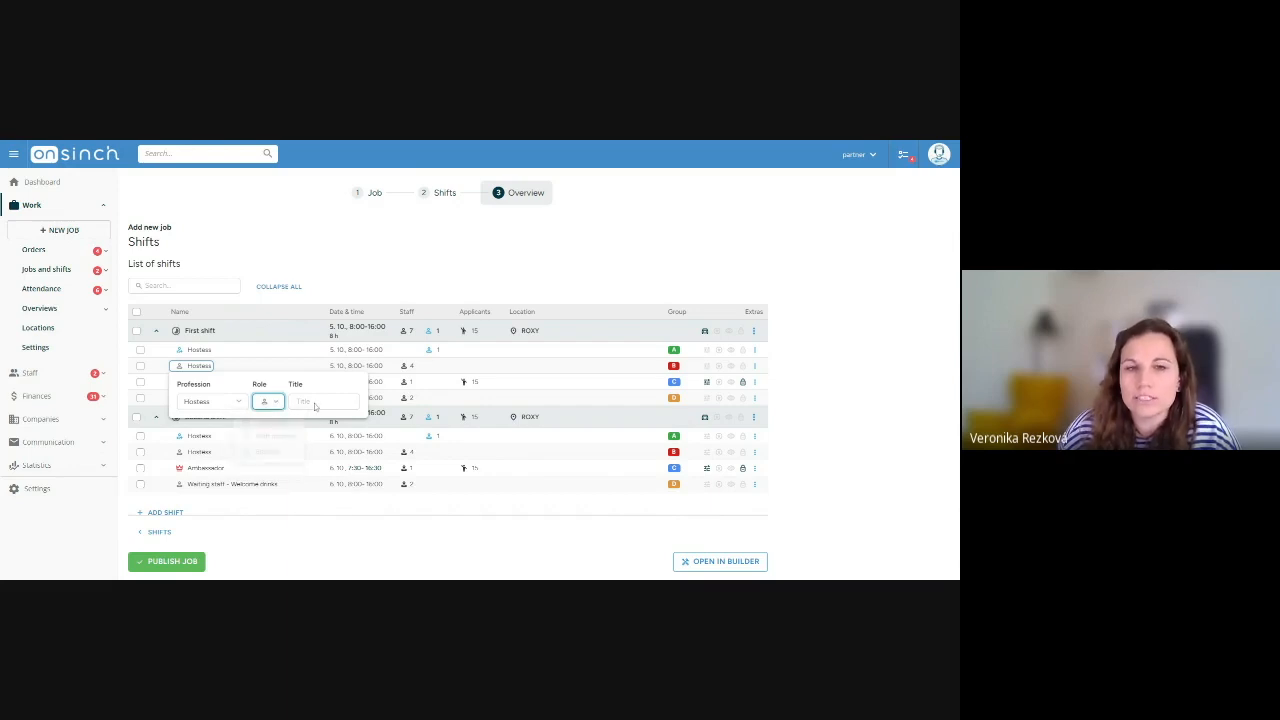
pyautogui.click(376, 271)
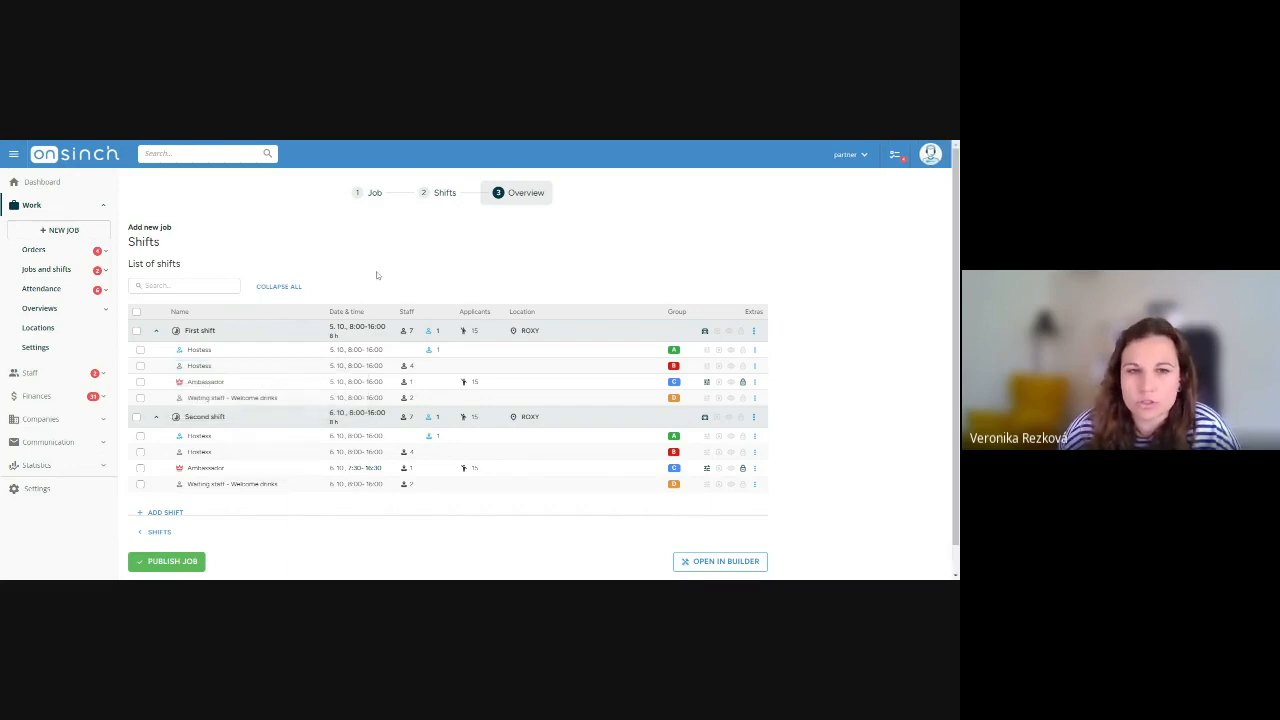
# - Set First shift's Ambassador position to begin at 7:30 and end at 16:30 in the shift list
pyautogui.click(355, 388)
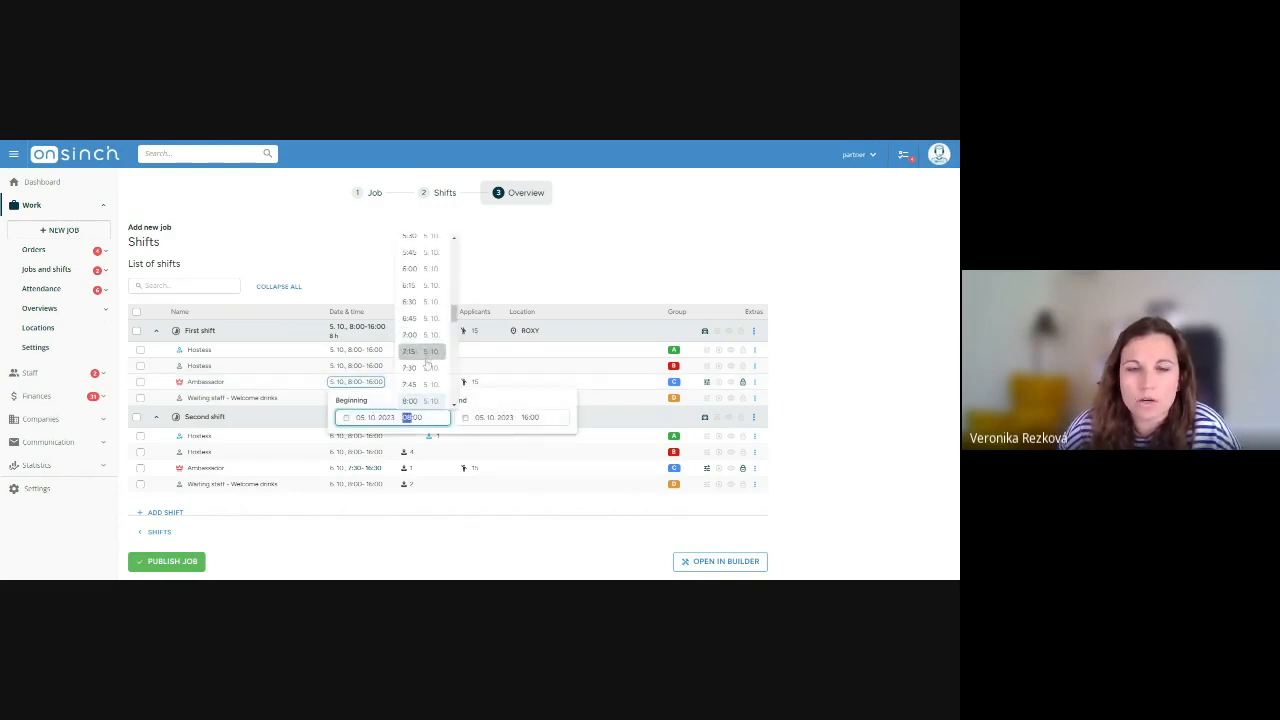
pyautogui.click(425, 367)
pyautogui.click(527, 417)
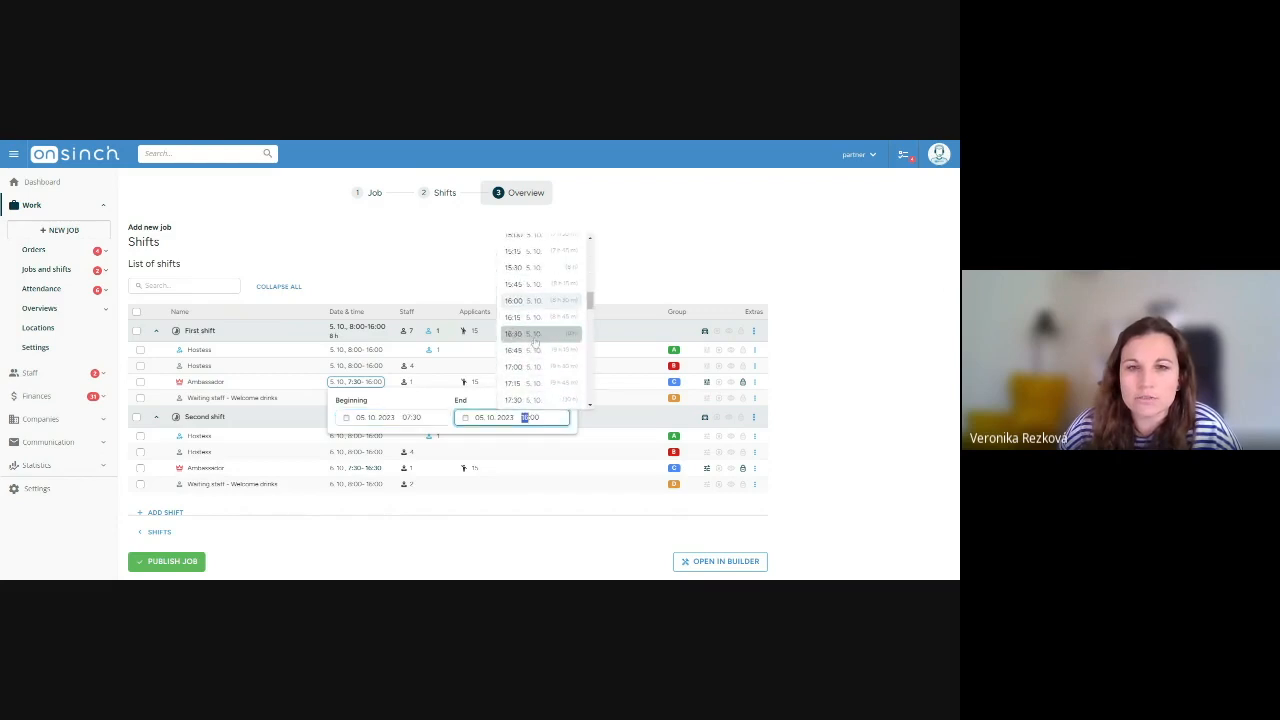
pyautogui.click(535, 341)
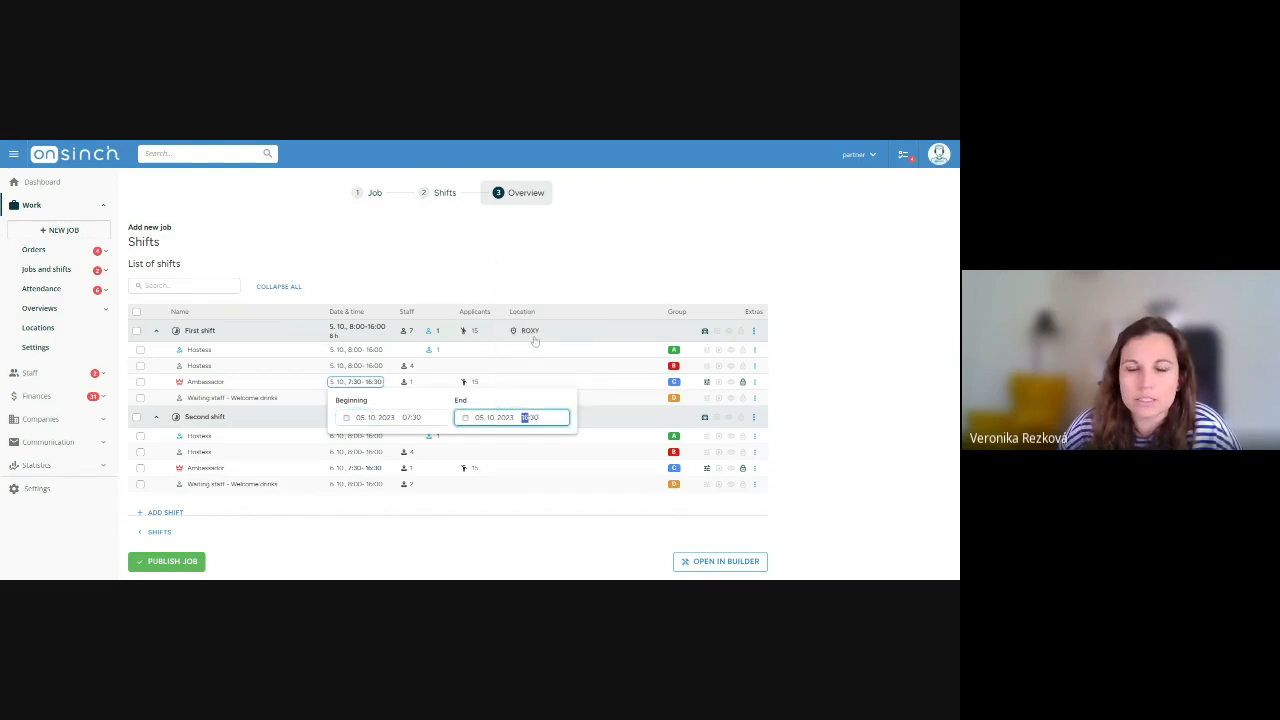
pyautogui.click(814, 343)
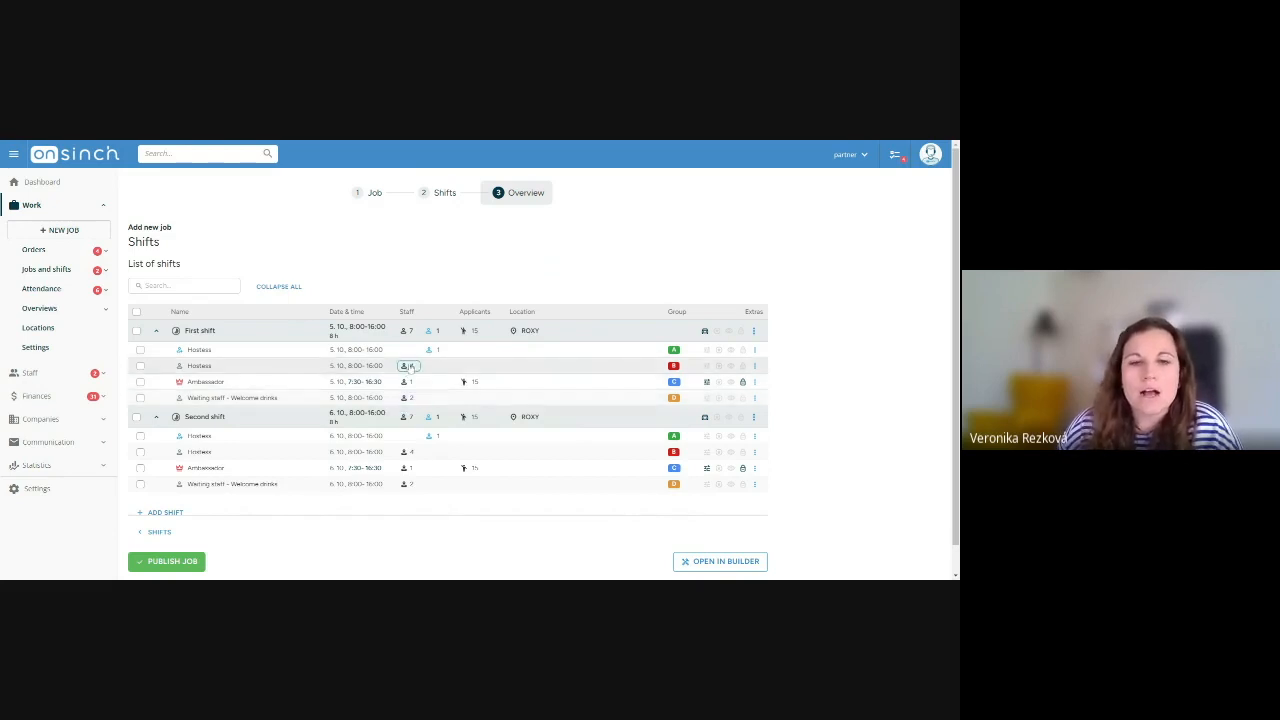
# - Set the size of Second shift's non-standby Hostess position to 5
pyautogui.click(410, 452)
pyautogui.click(501, 484)
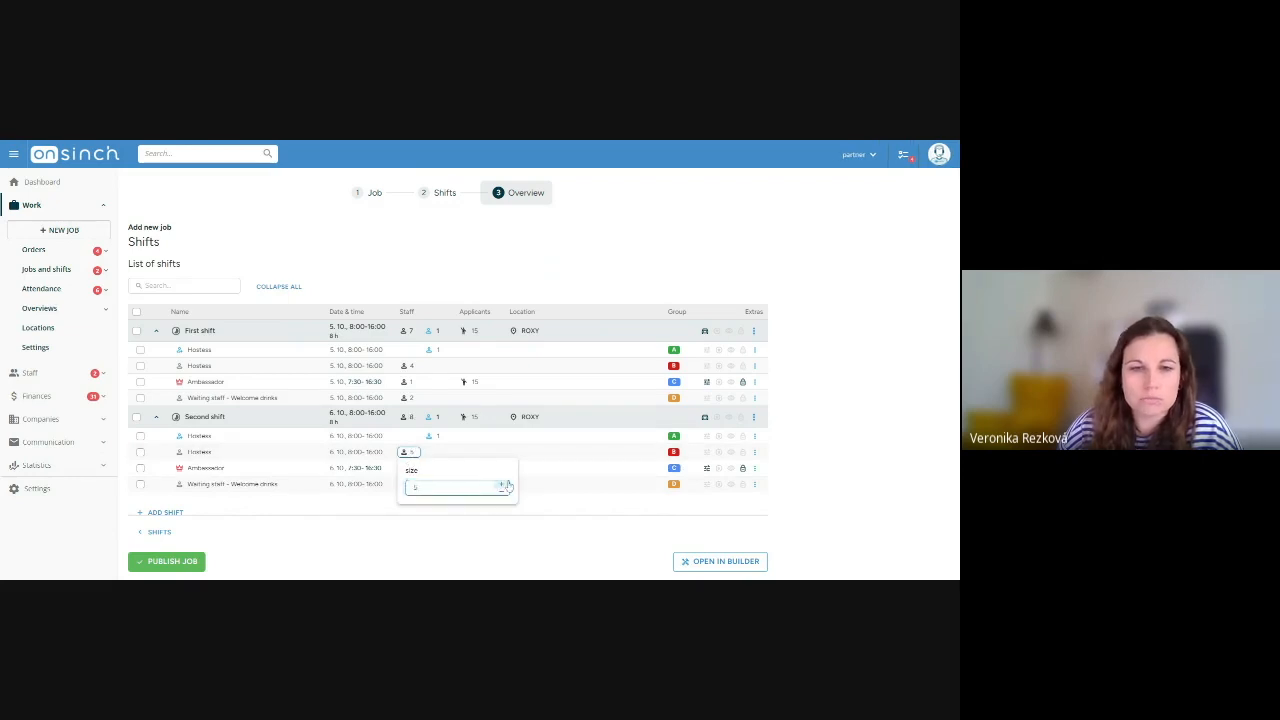
pyautogui.click(407, 370)
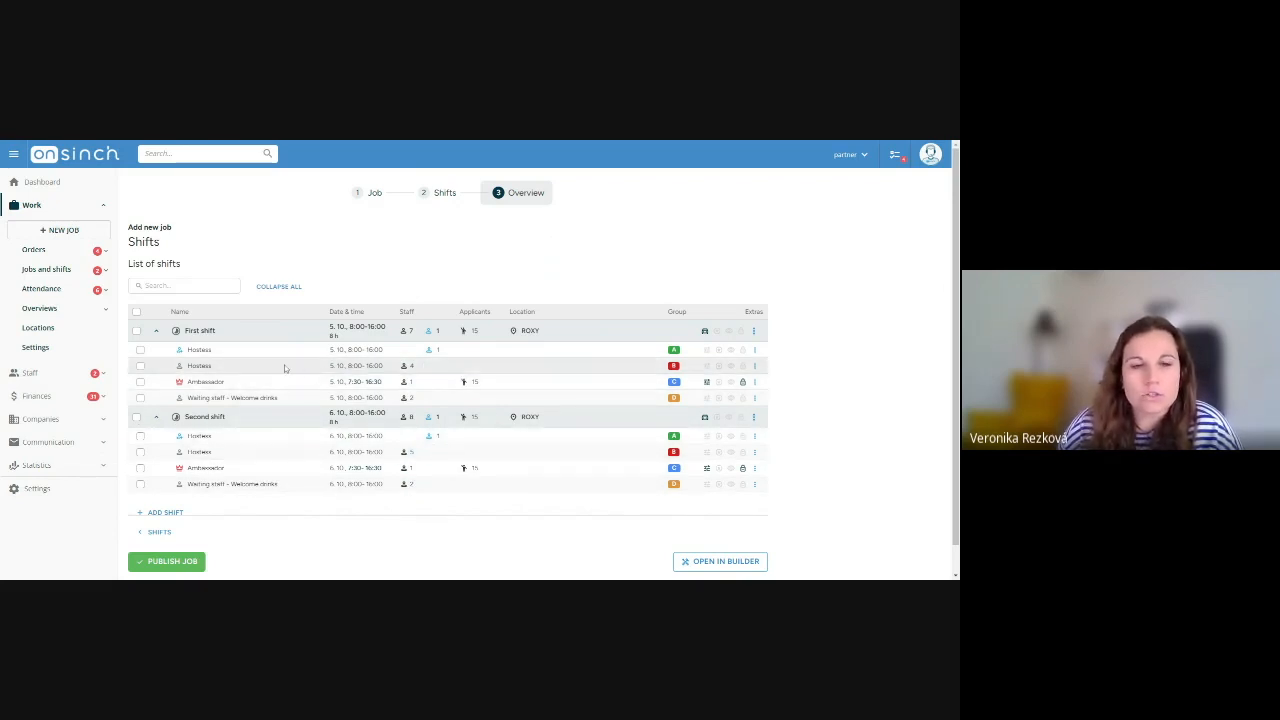
# - Delete the standby Hostess positions from both First shift and Second shift
pyautogui.click(140, 350)
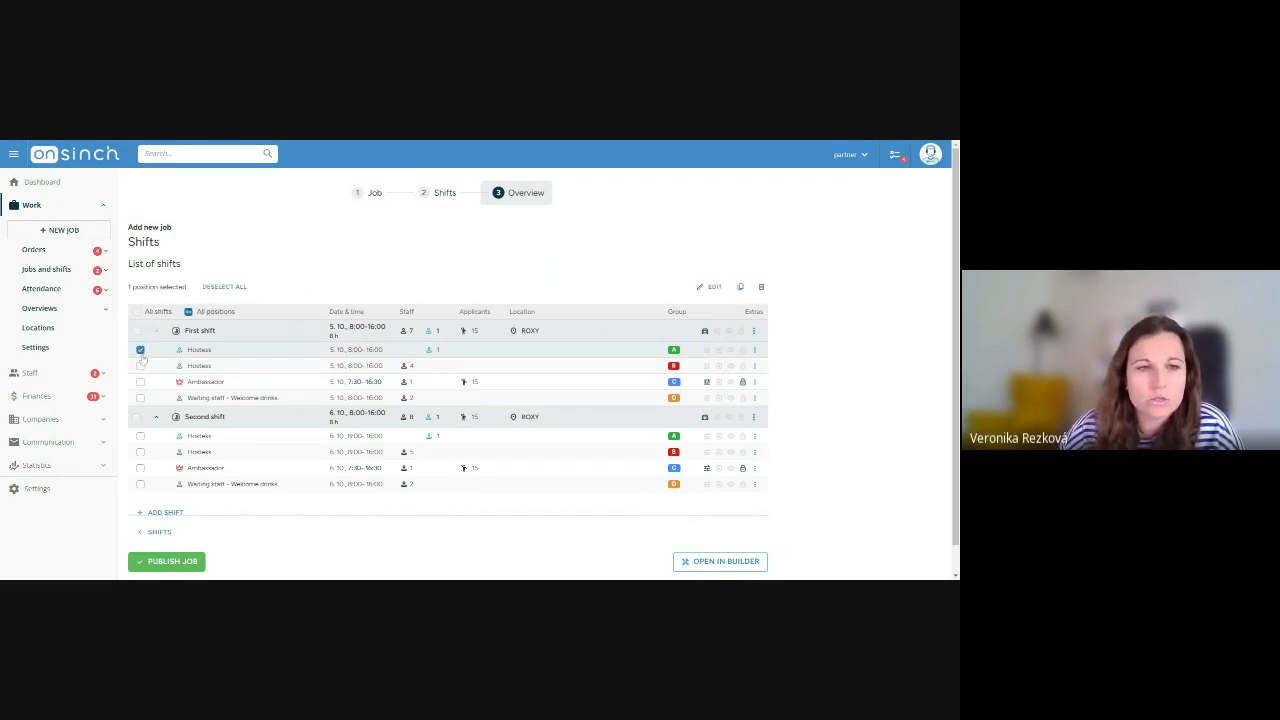
pyautogui.click(140, 436)
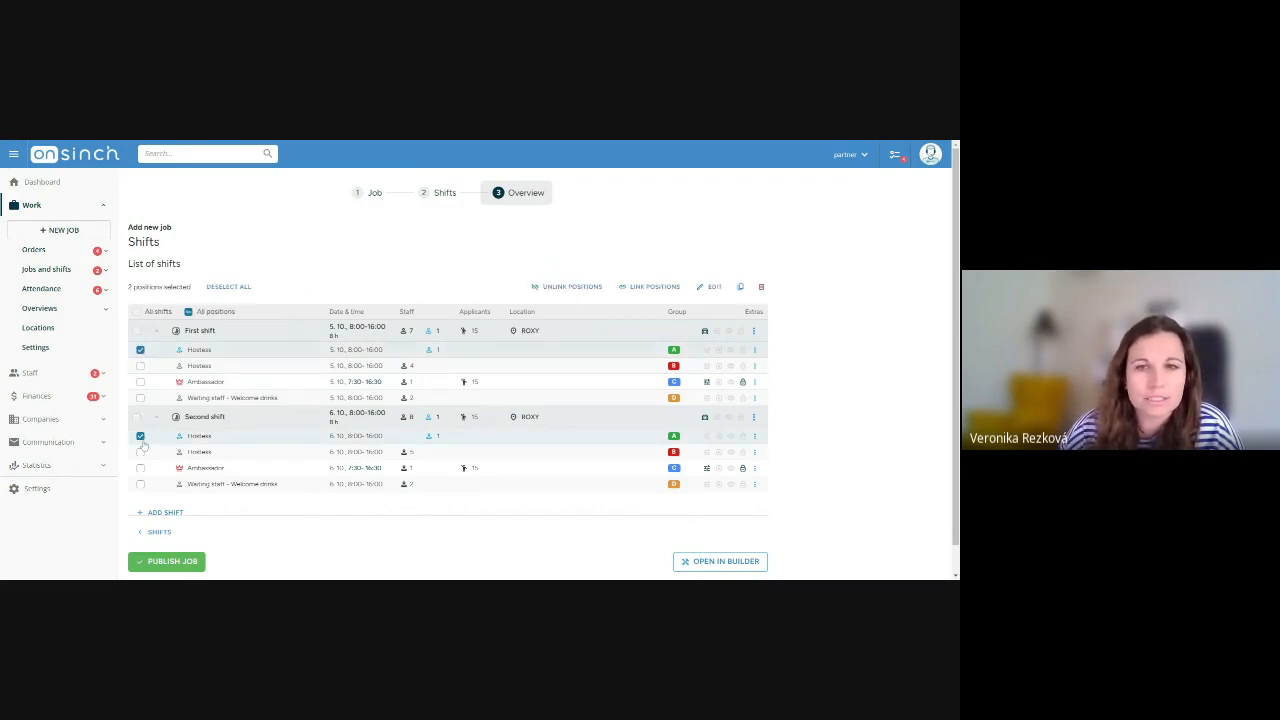
pyautogui.click(762, 289)
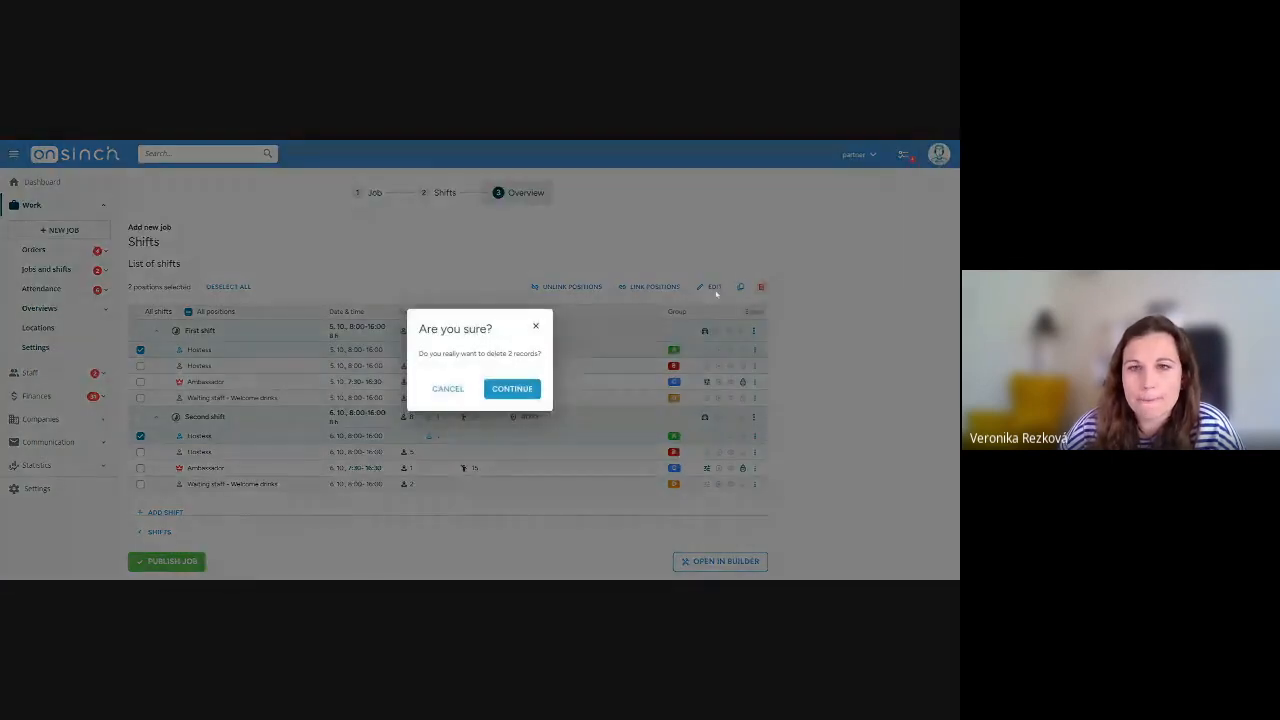
pyautogui.click(514, 388)
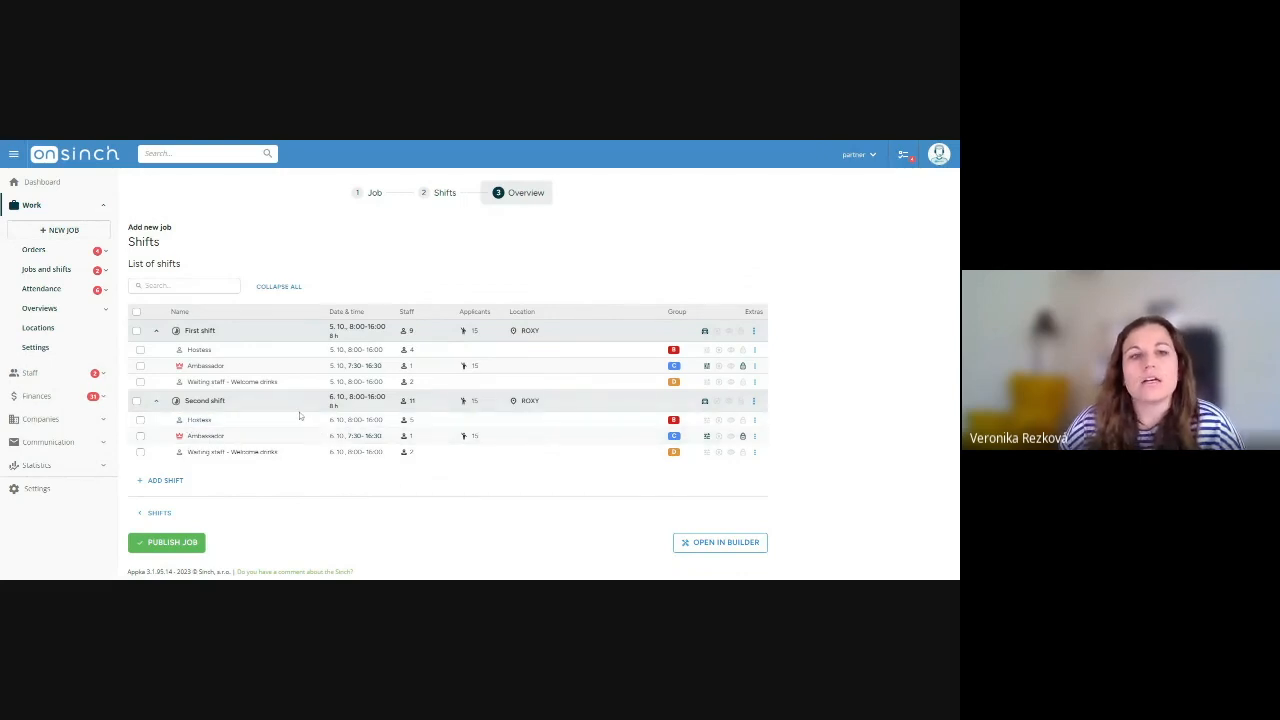
# - Filter the shift list by "welco", hide the Waiting staff - Welcome drinks positions in both shifts, and clear the filter
pyautogui.click(168, 287)
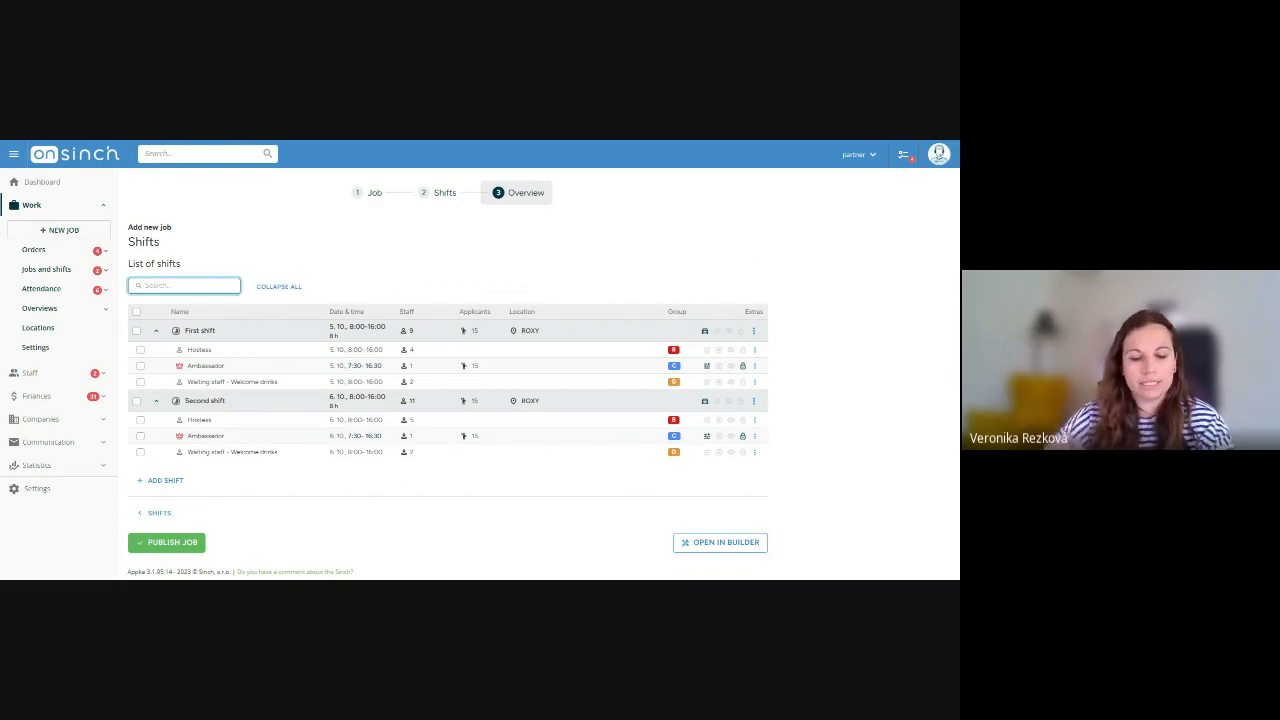
pyautogui.write('welco')
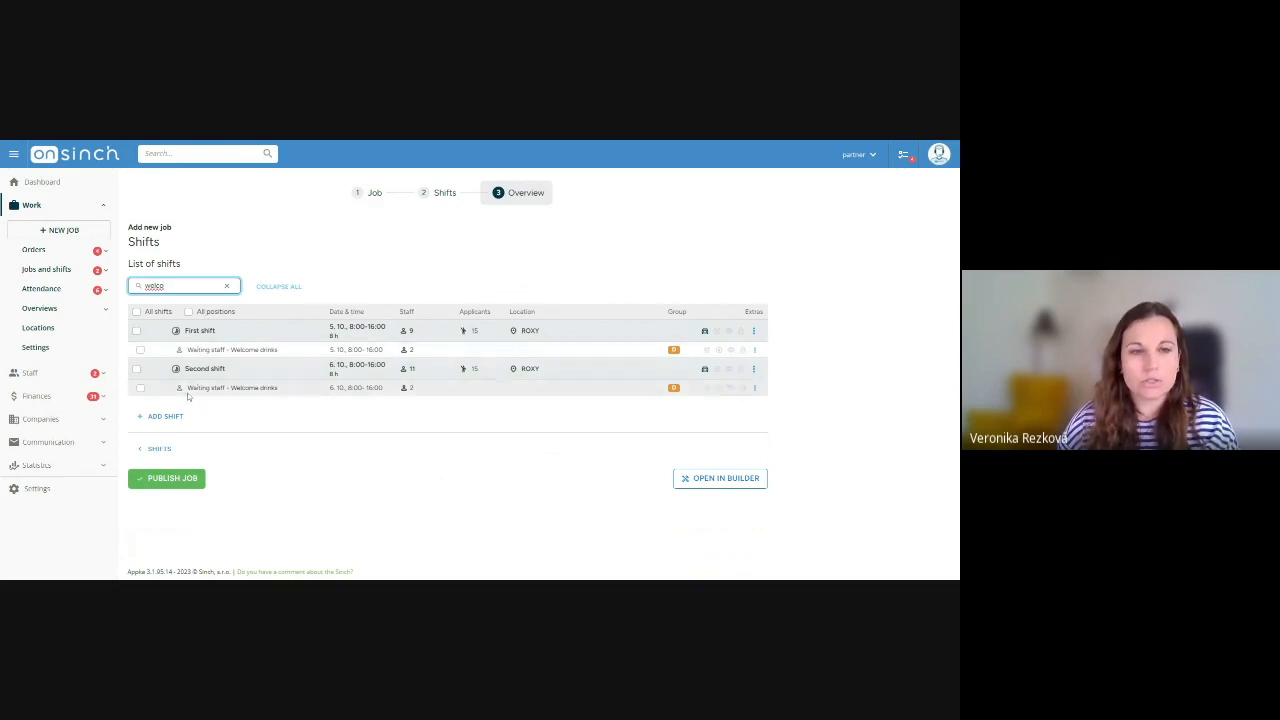
pyautogui.click(188, 312)
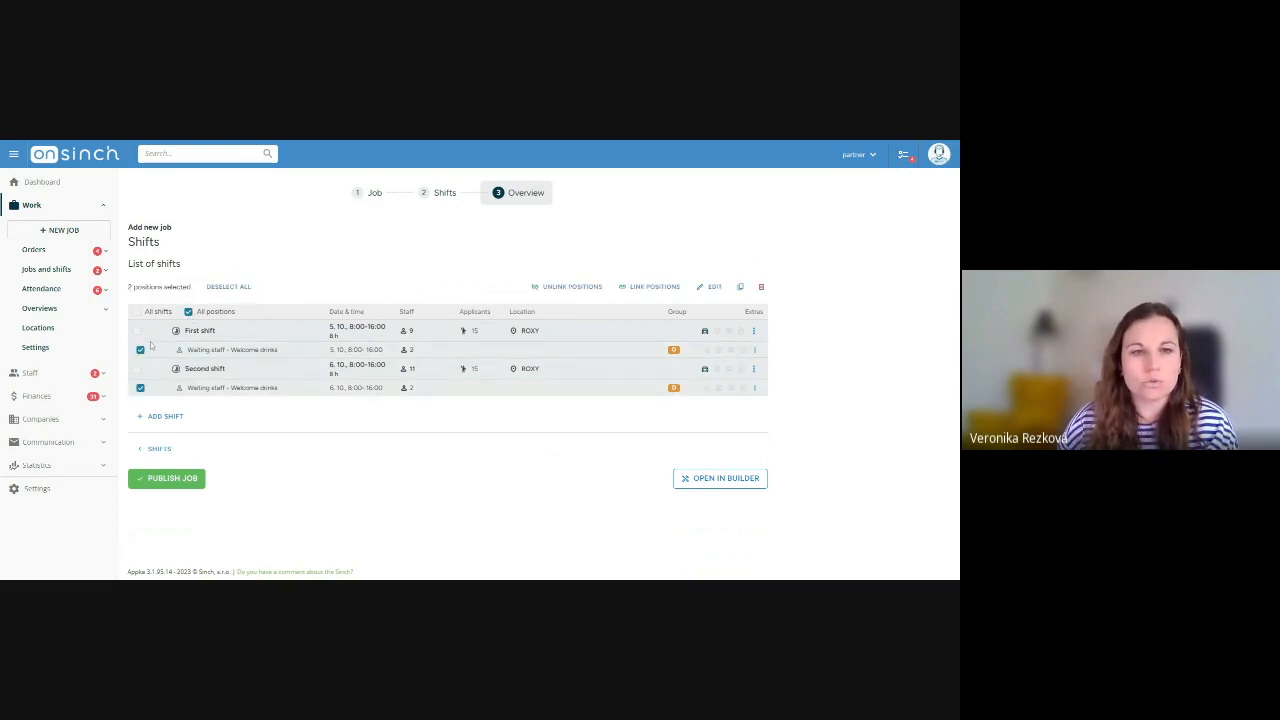
pyautogui.click(712, 288)
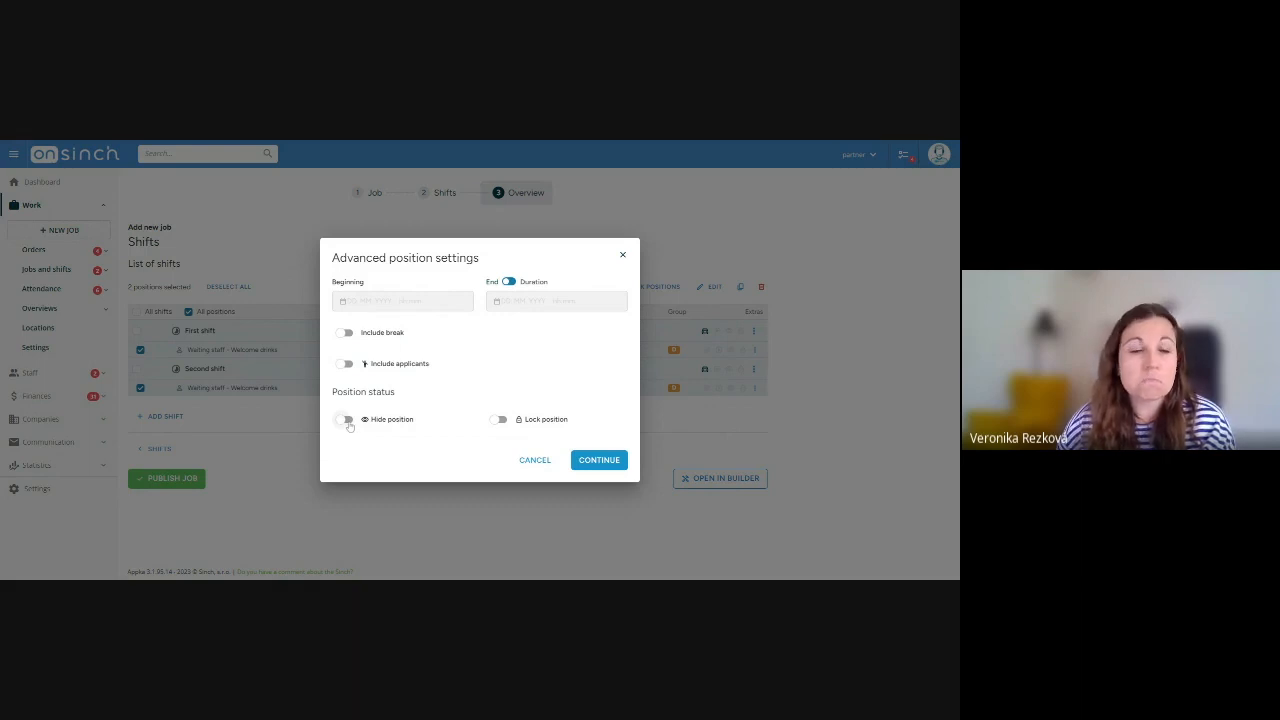
pyautogui.click(347, 422)
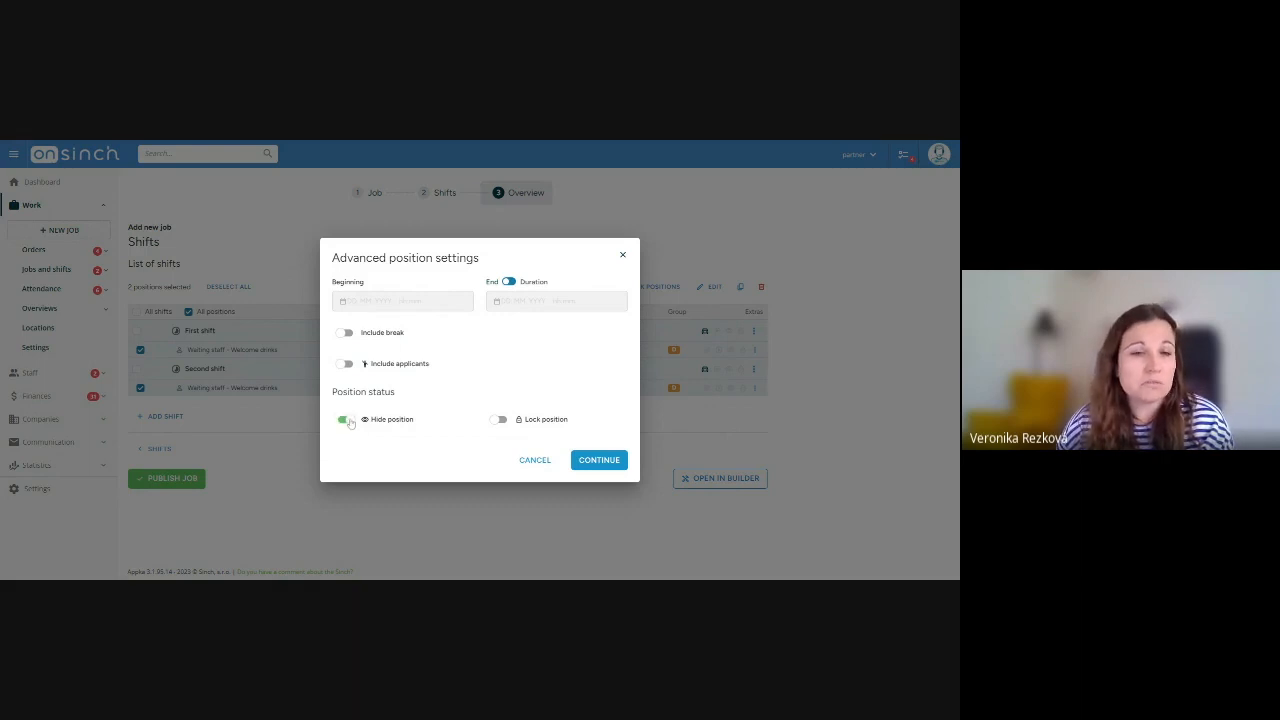
pyautogui.click(603, 462)
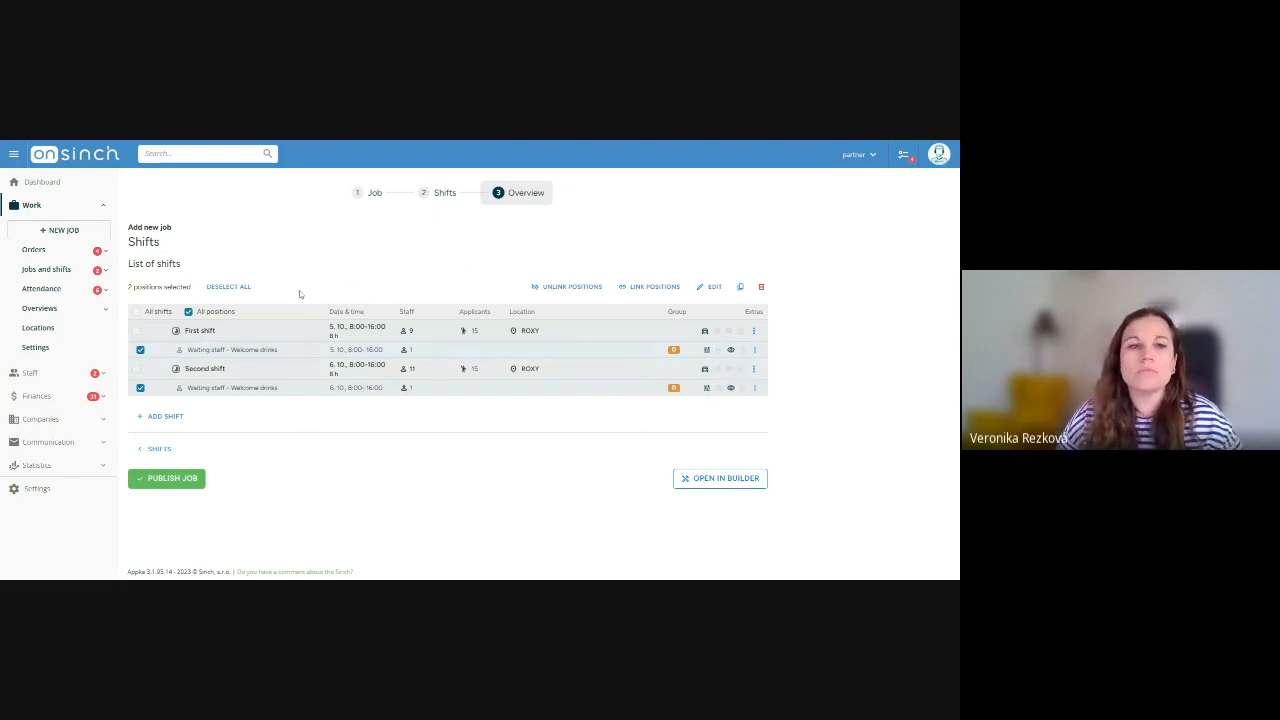
pyautogui.click(229, 287)
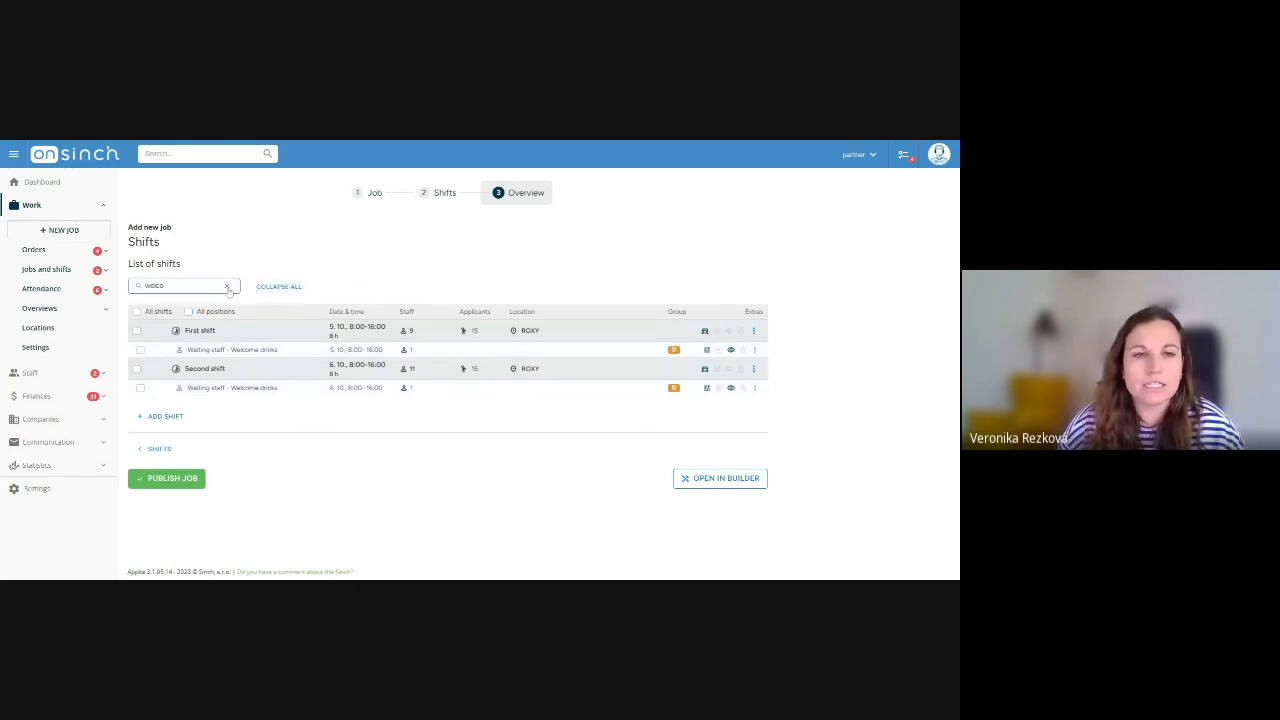
pyautogui.click(227, 287)
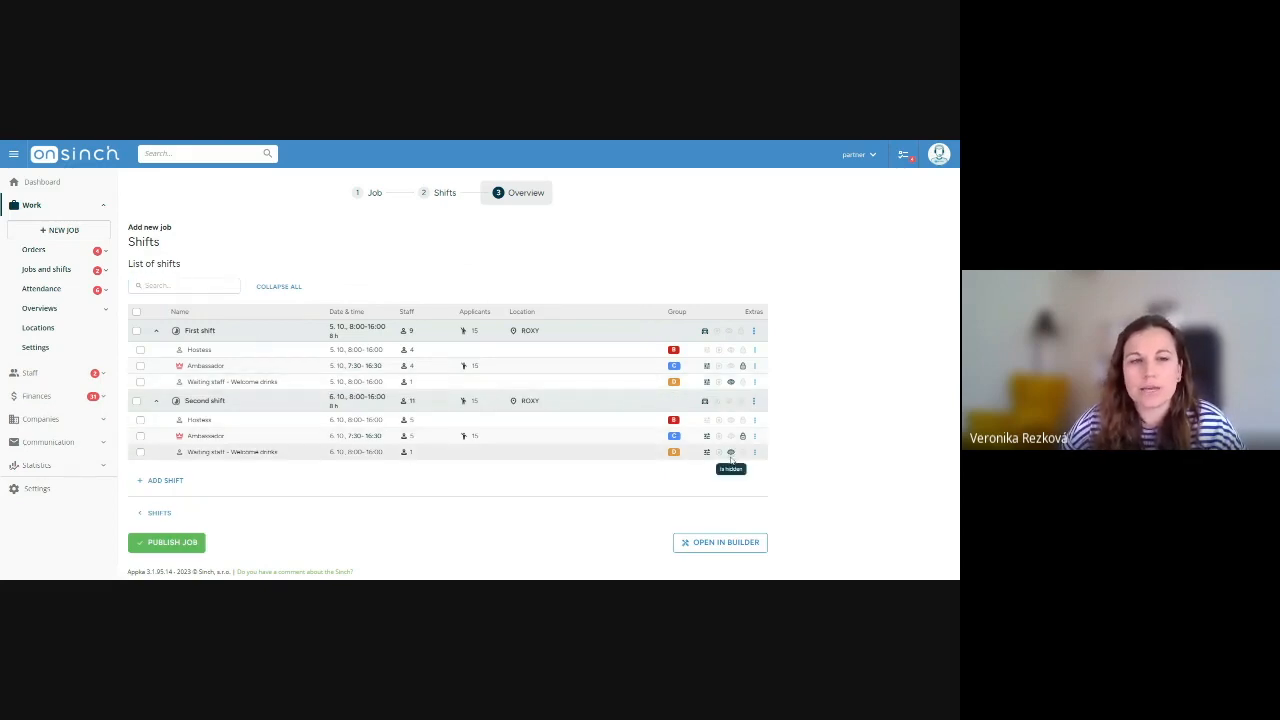
# - Filter the list to the lead worker positions, require applicants to meet requirements for both Ambassador positions, and clear the filter
pyautogui.click(188, 290)
pyautogui.write('i')
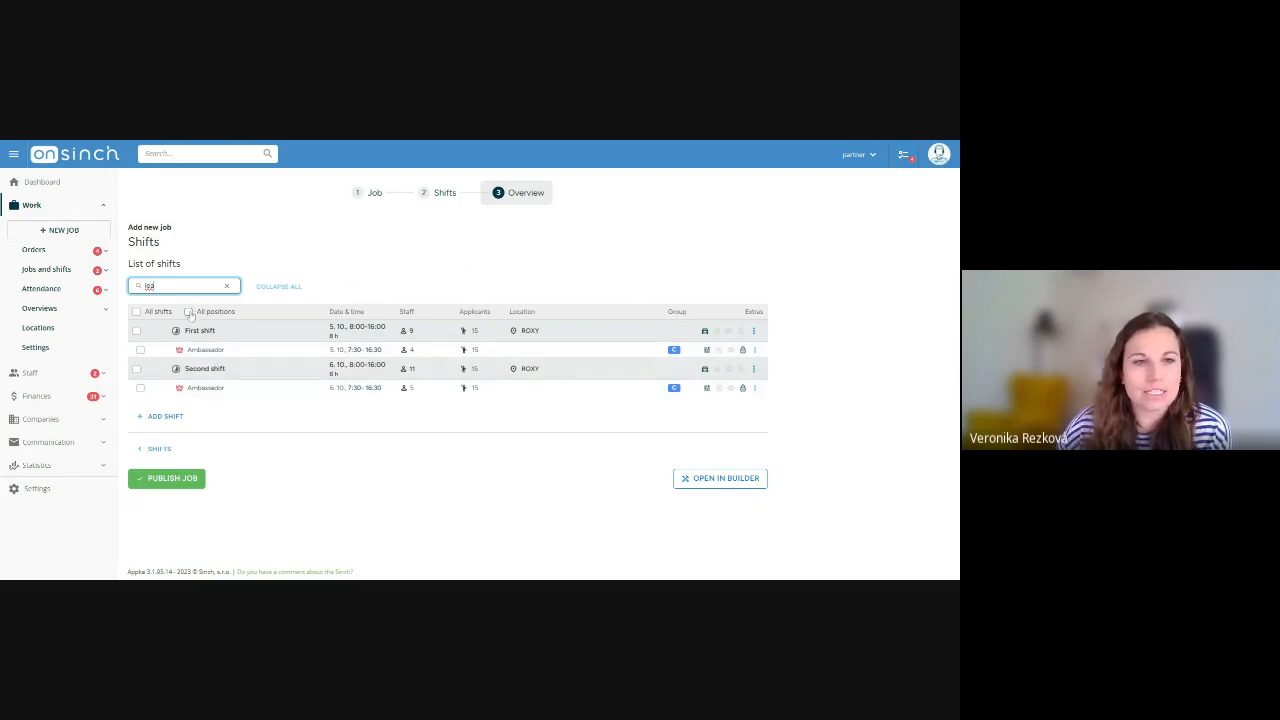
pyautogui.click(188, 312)
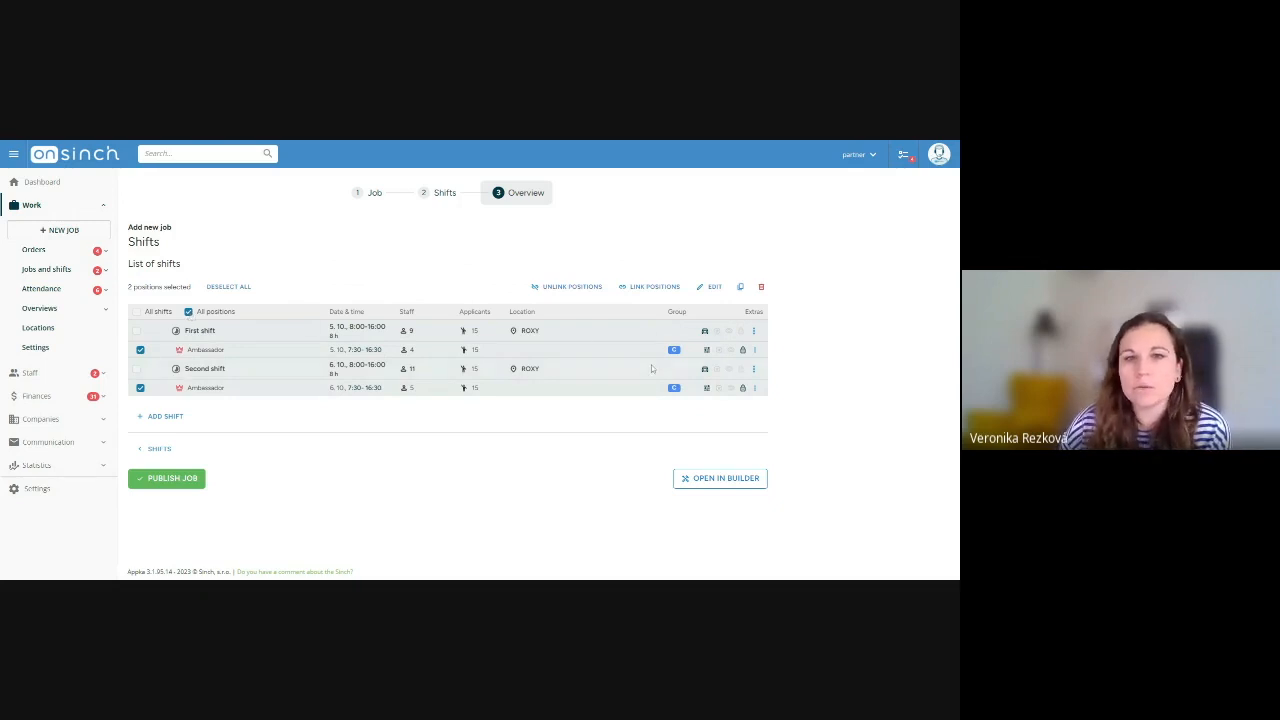
pyautogui.click(711, 287)
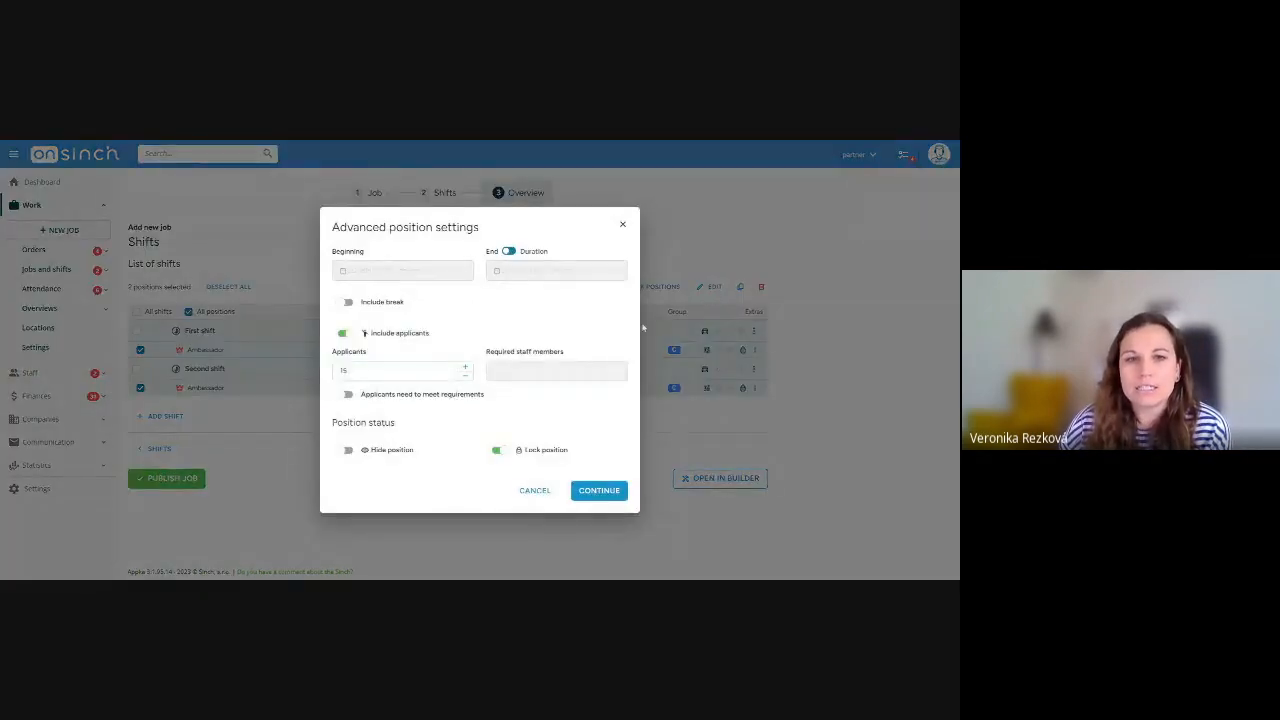
pyautogui.click(348, 395)
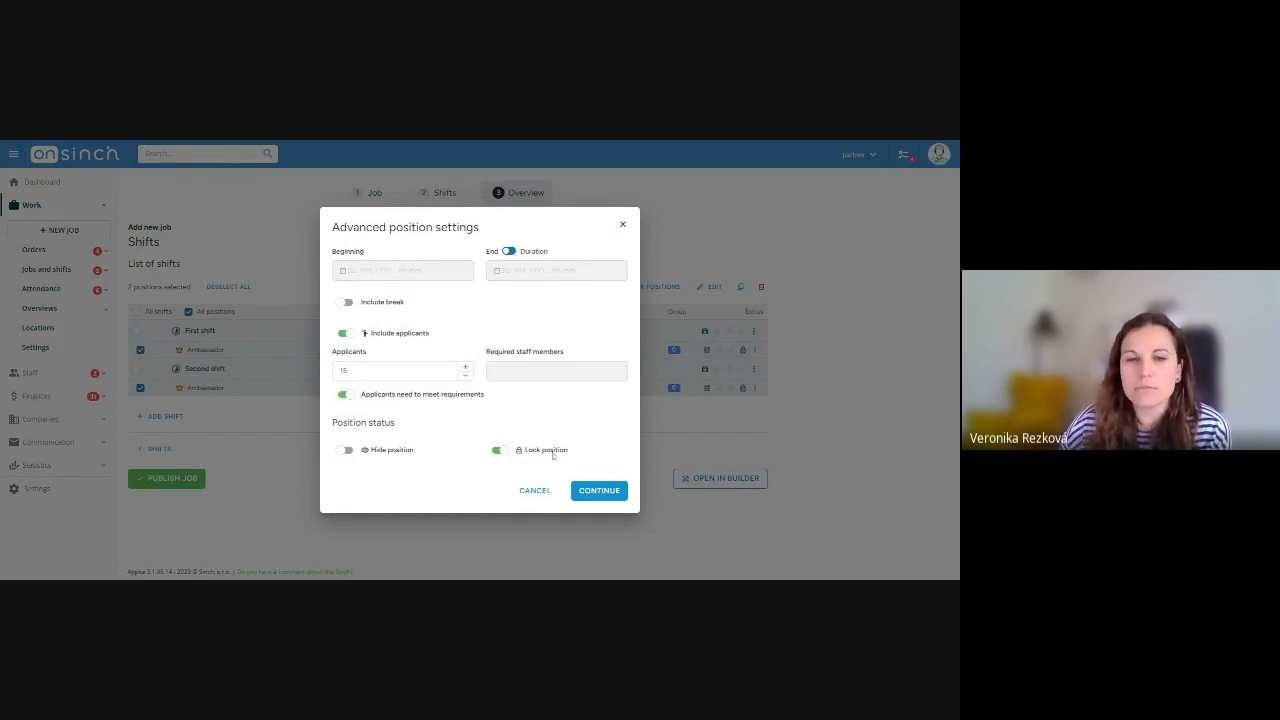
pyautogui.click(600, 491)
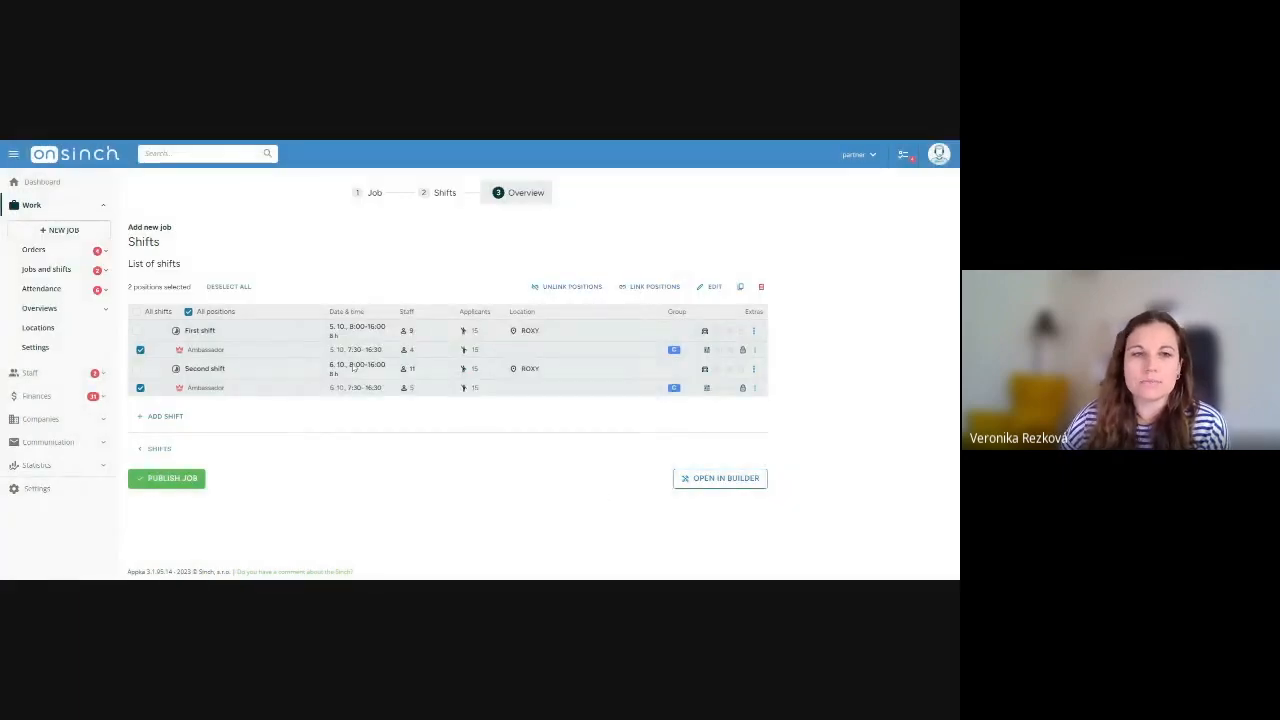
pyautogui.click(229, 287)
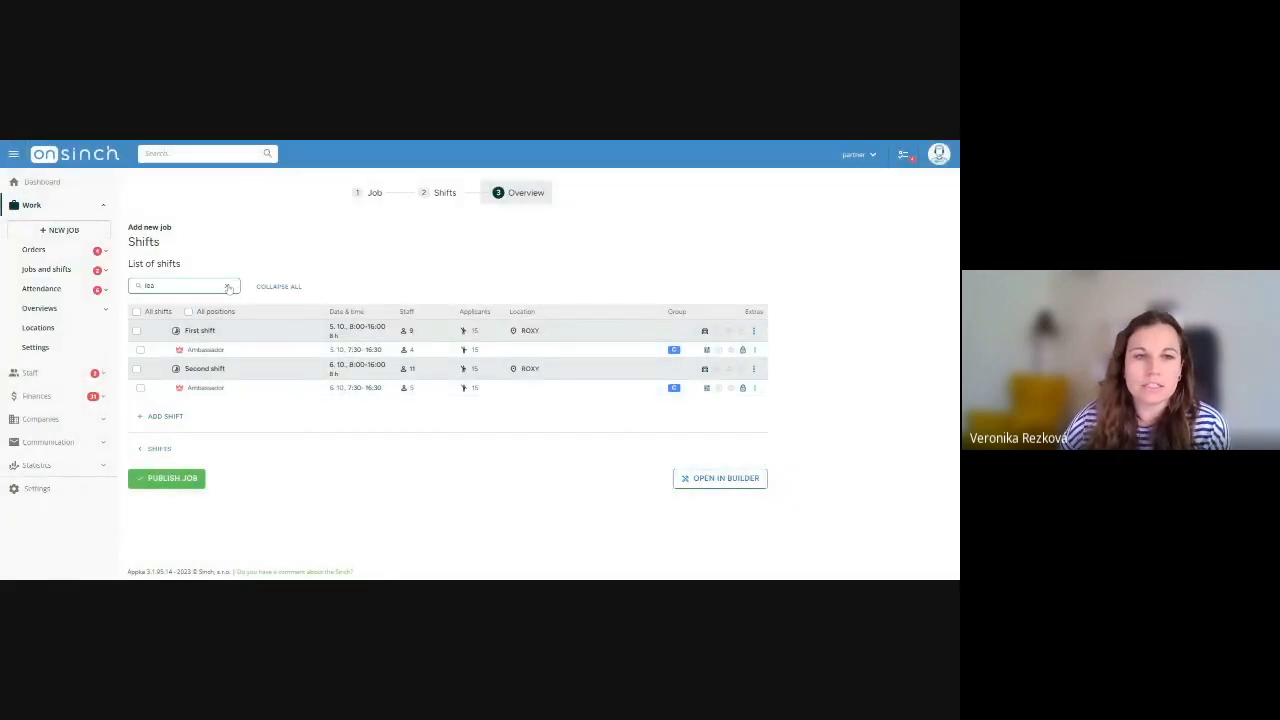
pyautogui.click(229, 287)
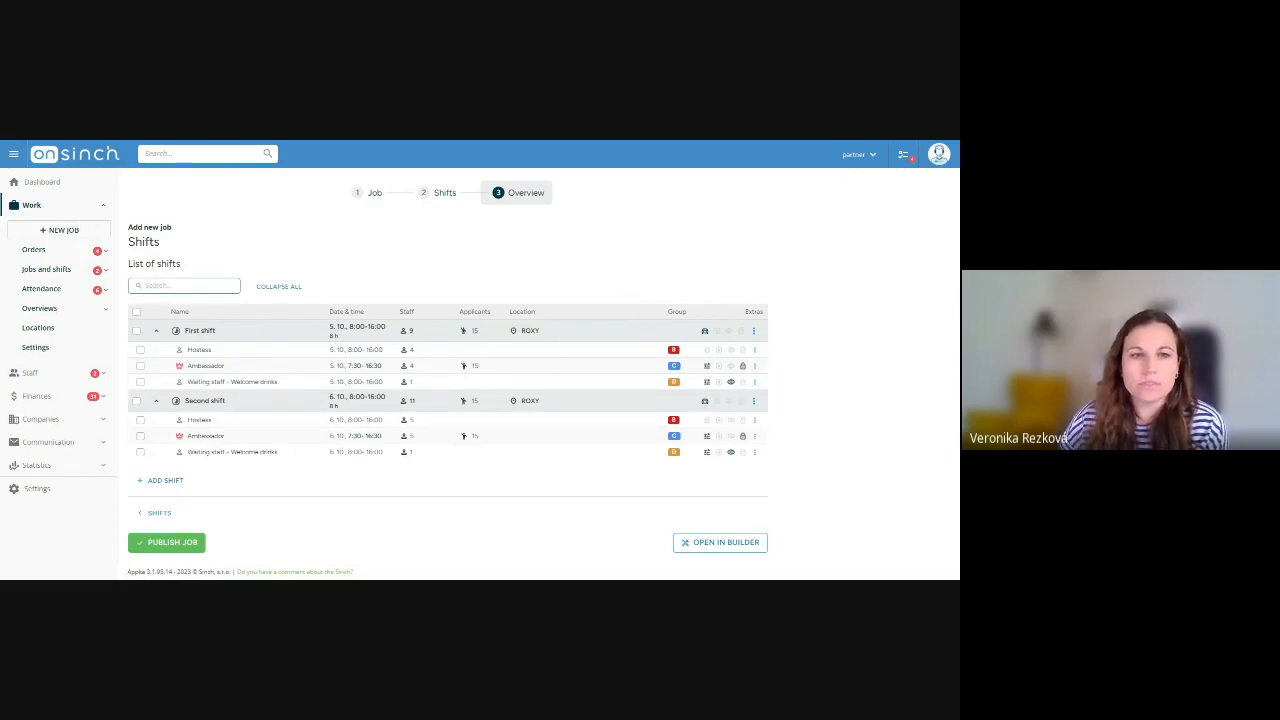
# - Search the shift list for "host" and "amba" positions, clearing the search to return to the full list
pyautogui.click(184, 286)
pyautogui.write('h')
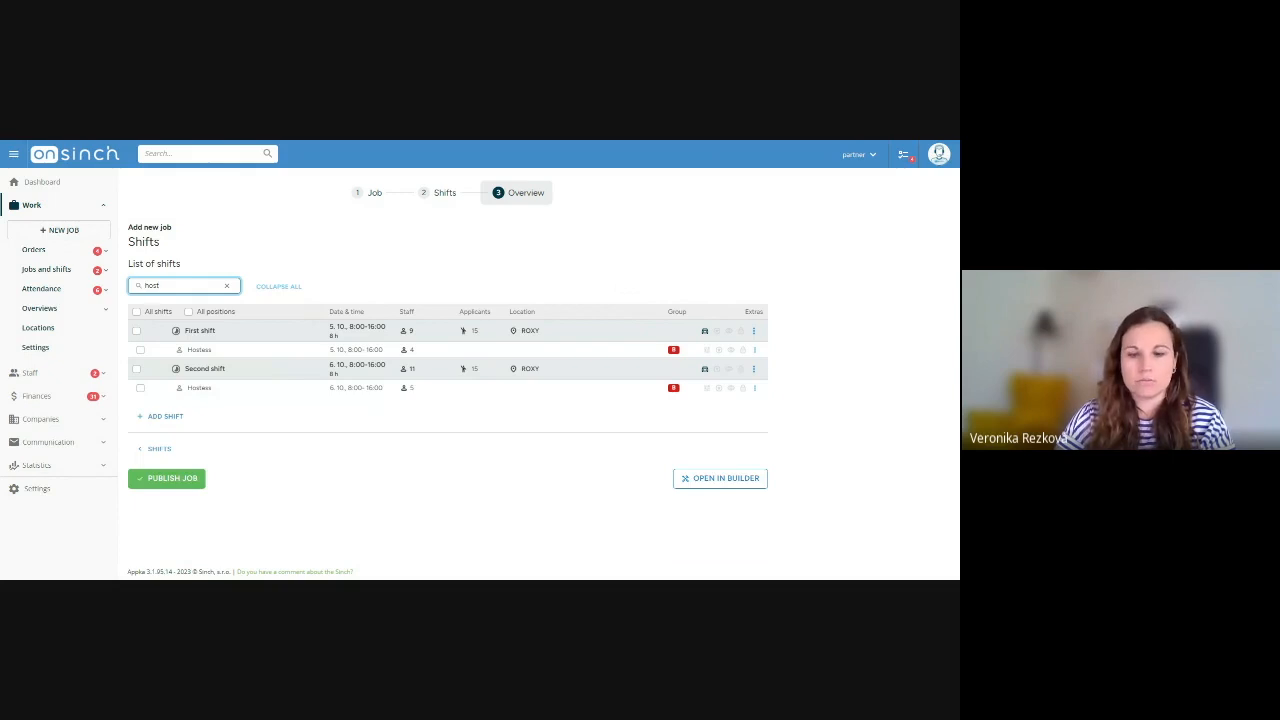
pyautogui.press('BackSpace')
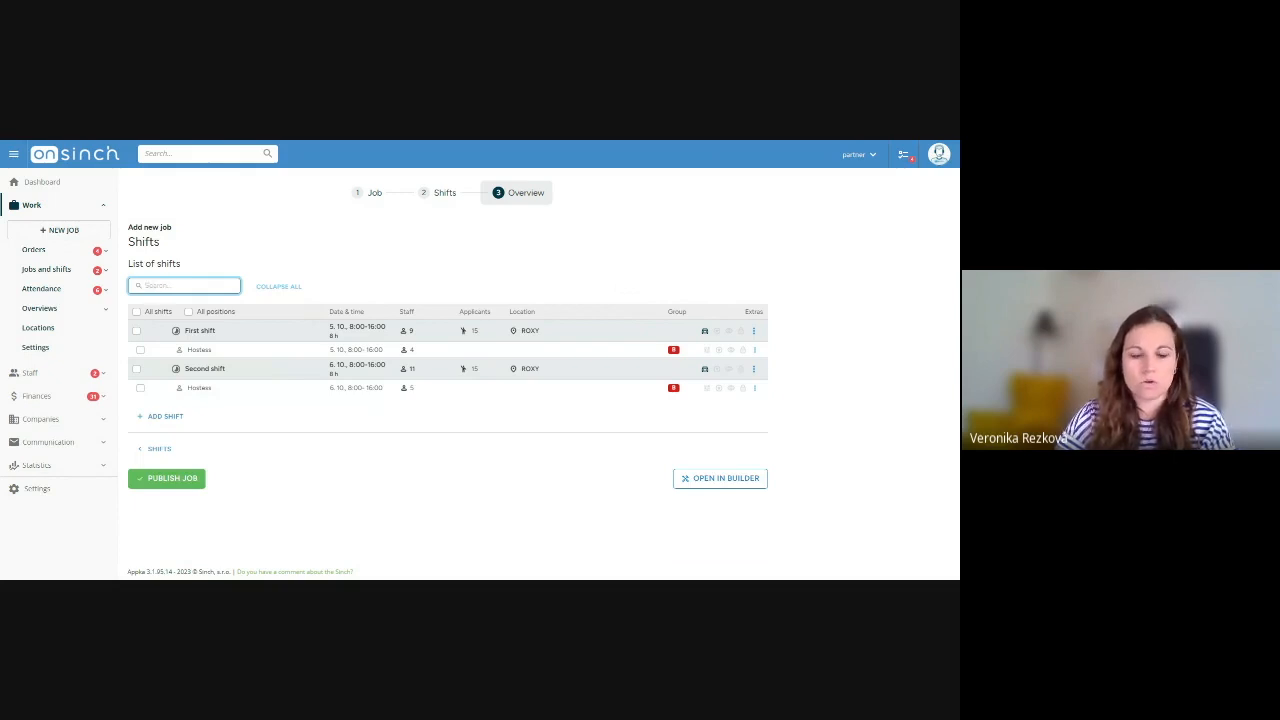
pyautogui.write('ambs')
pyautogui.press('BackSpace')
pyautogui.write('a')
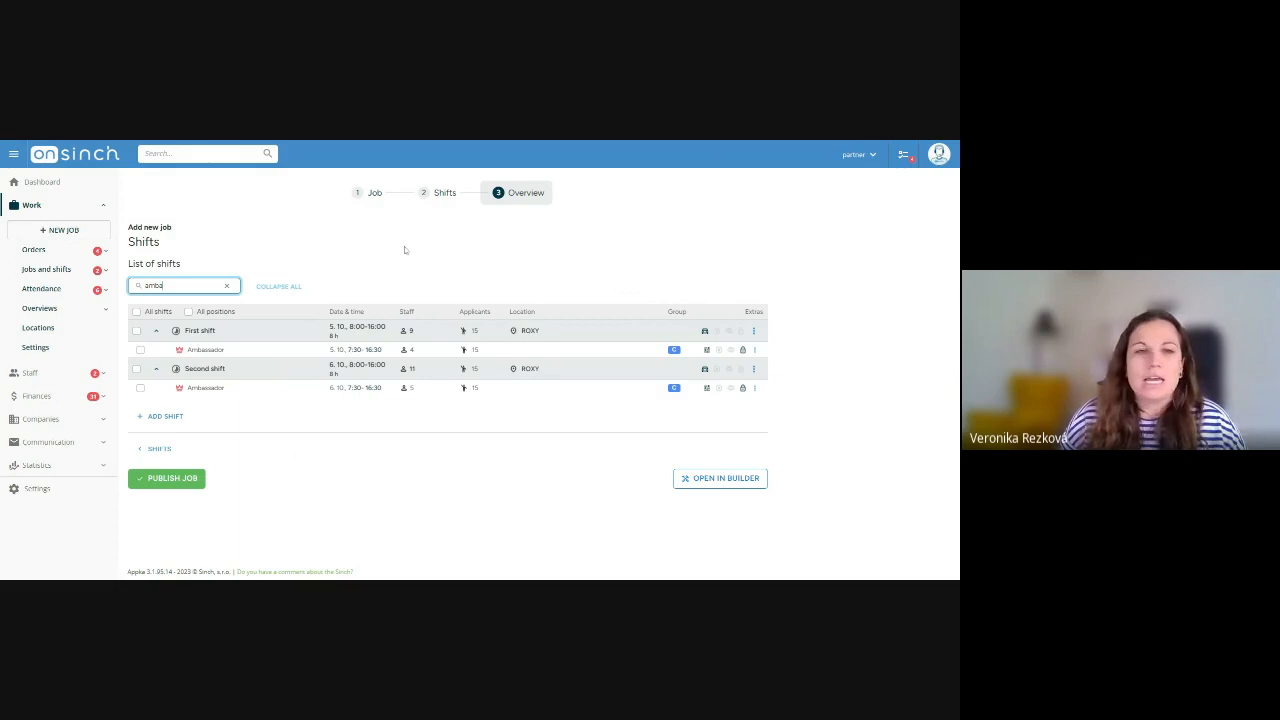
pyautogui.click(226, 285)
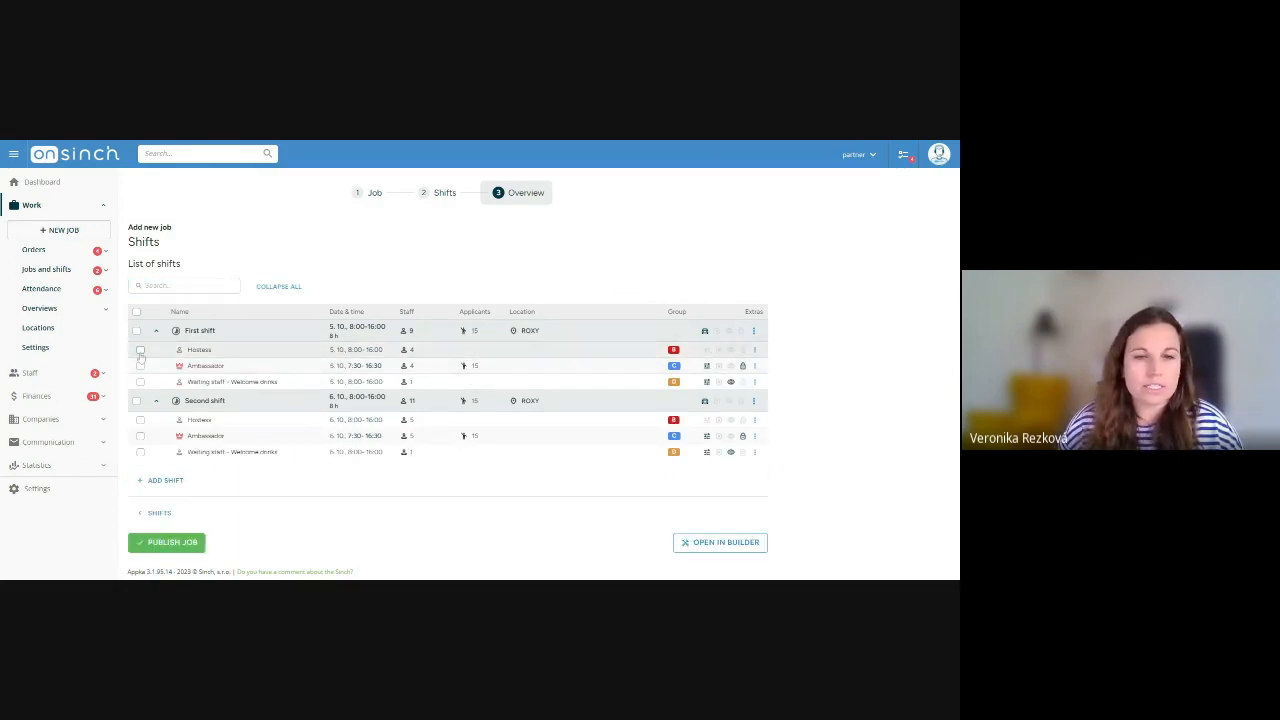
pyautogui.click(163, 286)
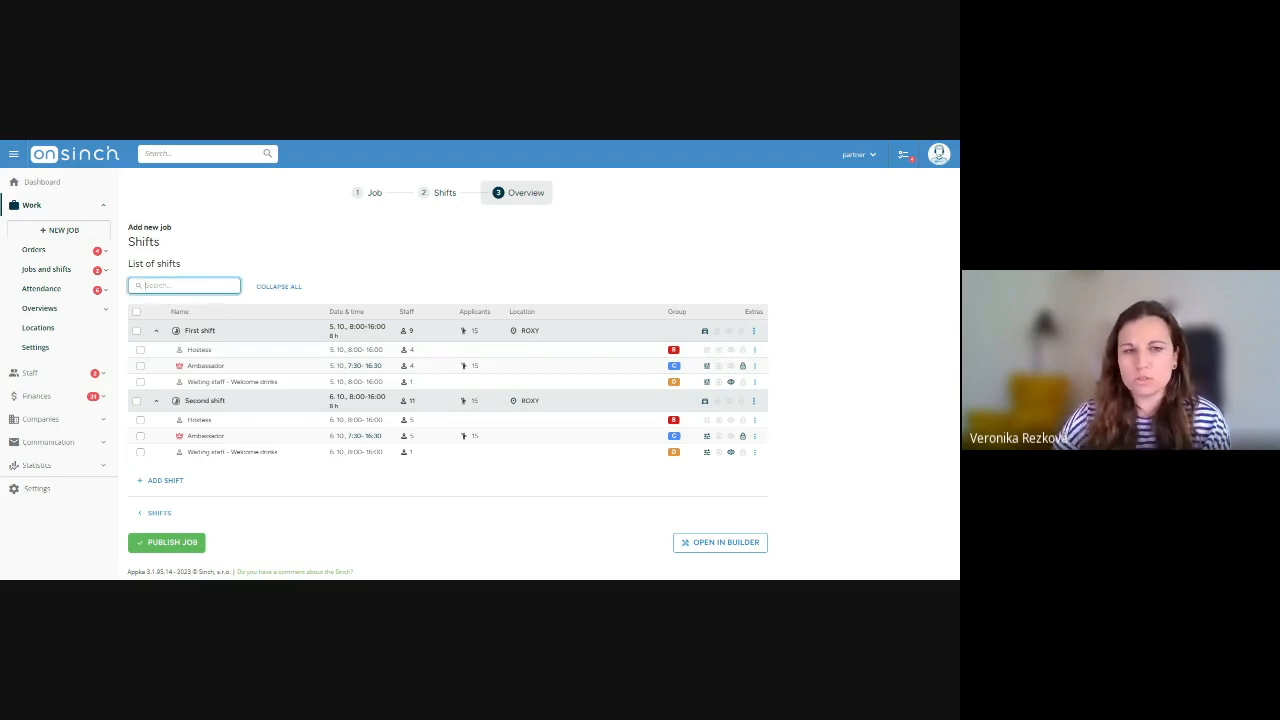
# - Filter the shift list by "hoste", unlink the Hostess positions of First shift and Second shift, and clear the filter
pyautogui.write('hoste')
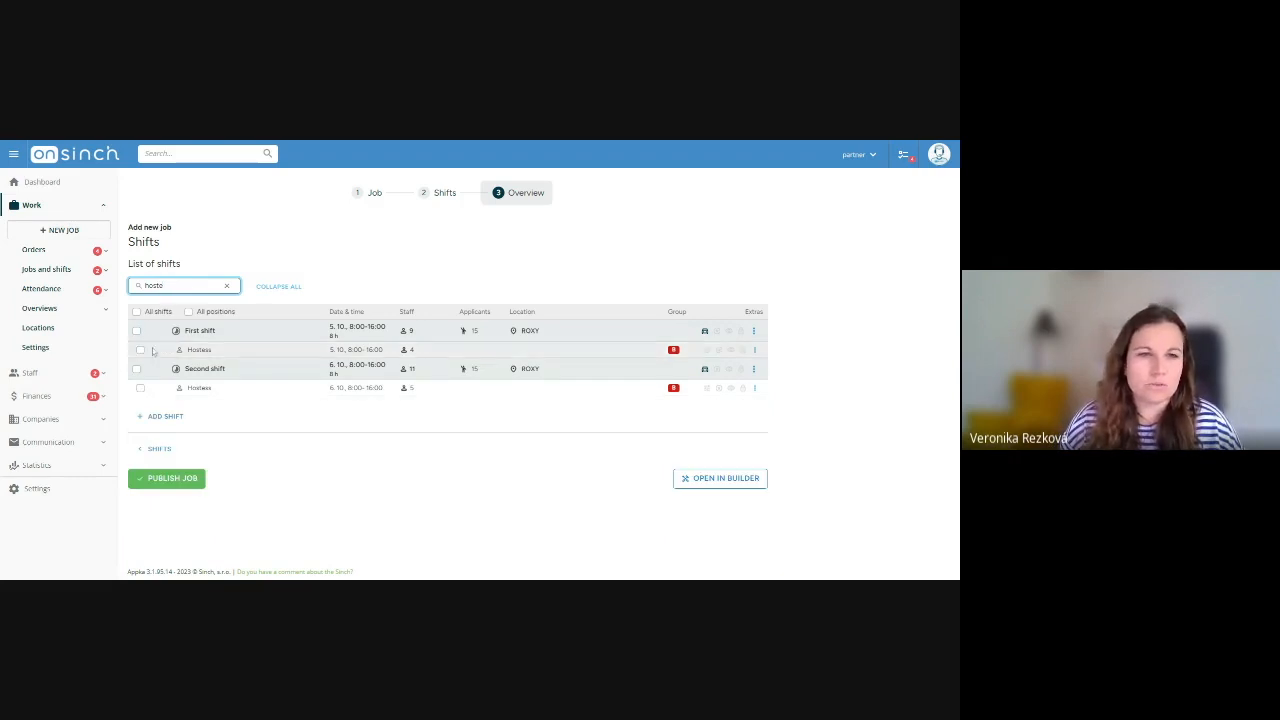
pyautogui.click(188, 311)
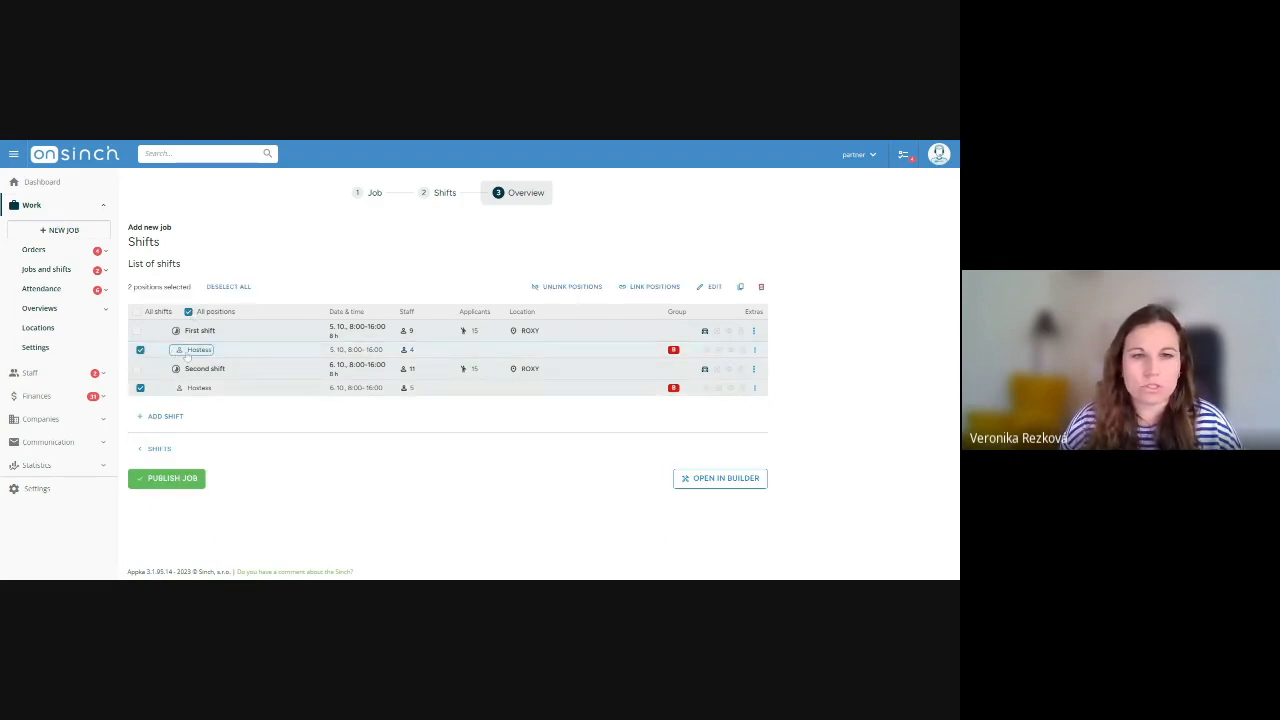
pyautogui.click(575, 289)
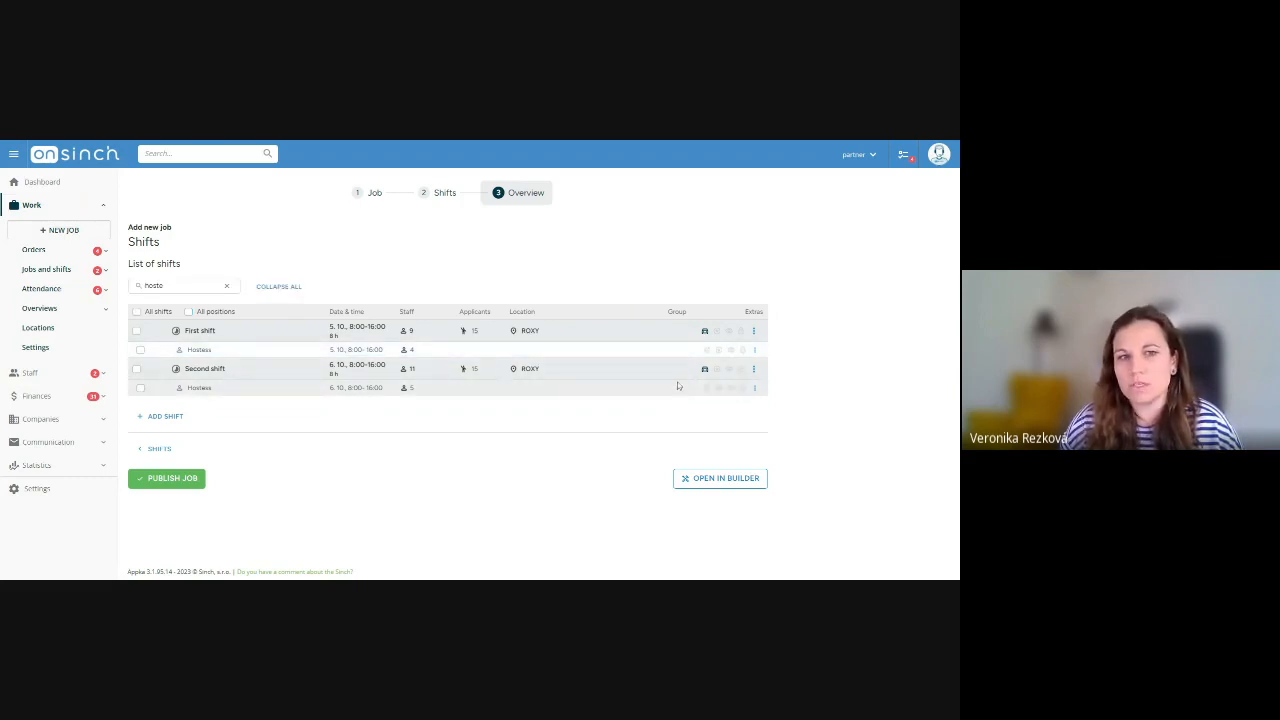
pyautogui.click(226, 286)
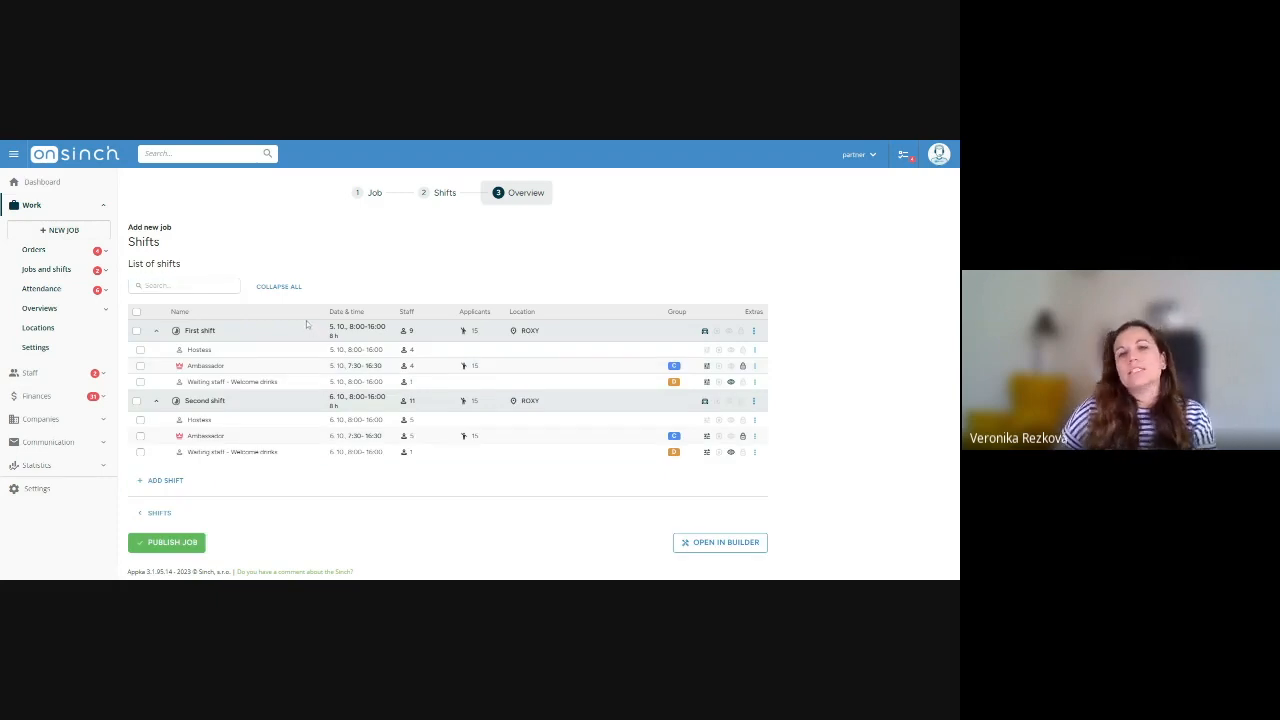
# - Step back through the new job's Shifts and Job stages, and return to the Overview stage
pyautogui.click(156, 514)
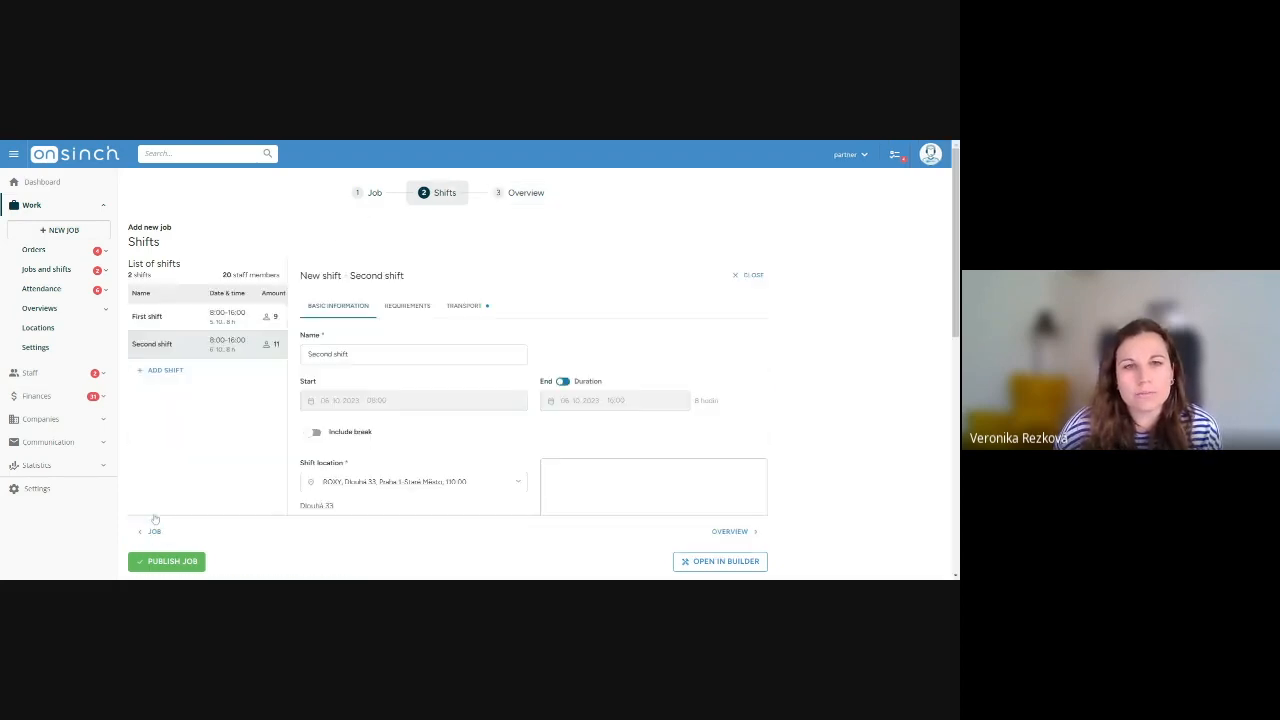
pyautogui.click(372, 194)
pyautogui.click(432, 195)
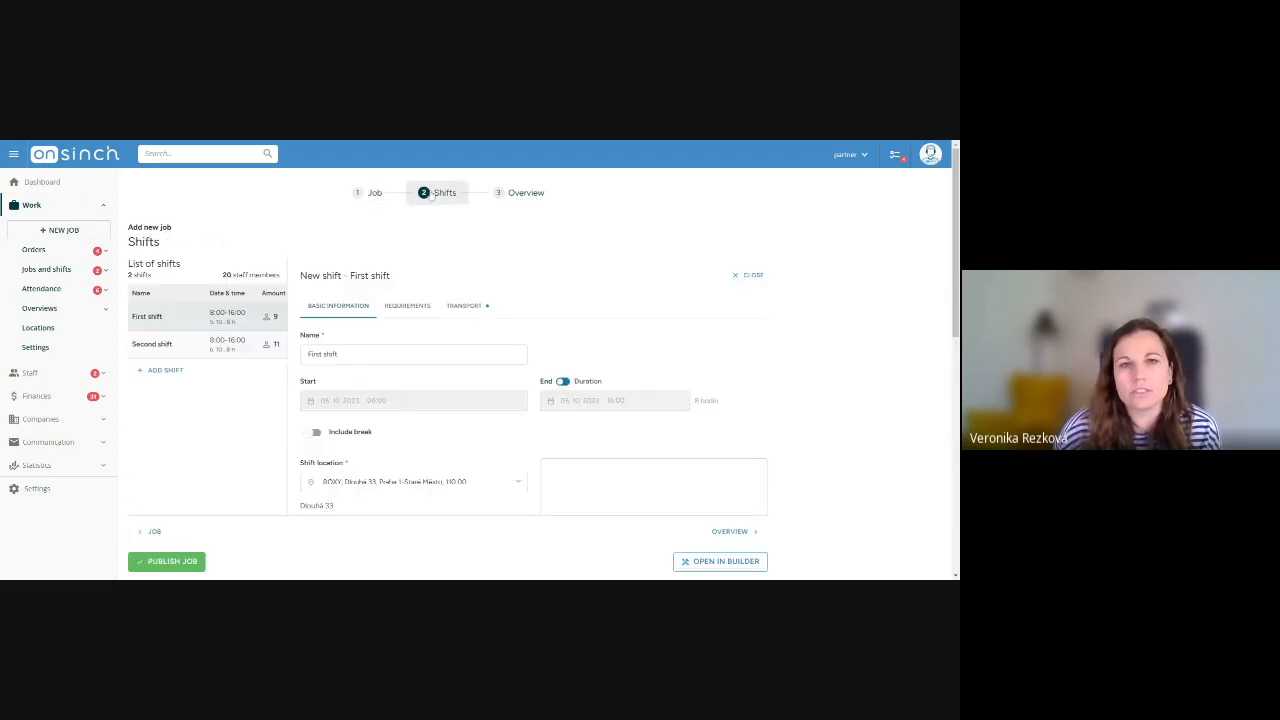
pyautogui.click(526, 194)
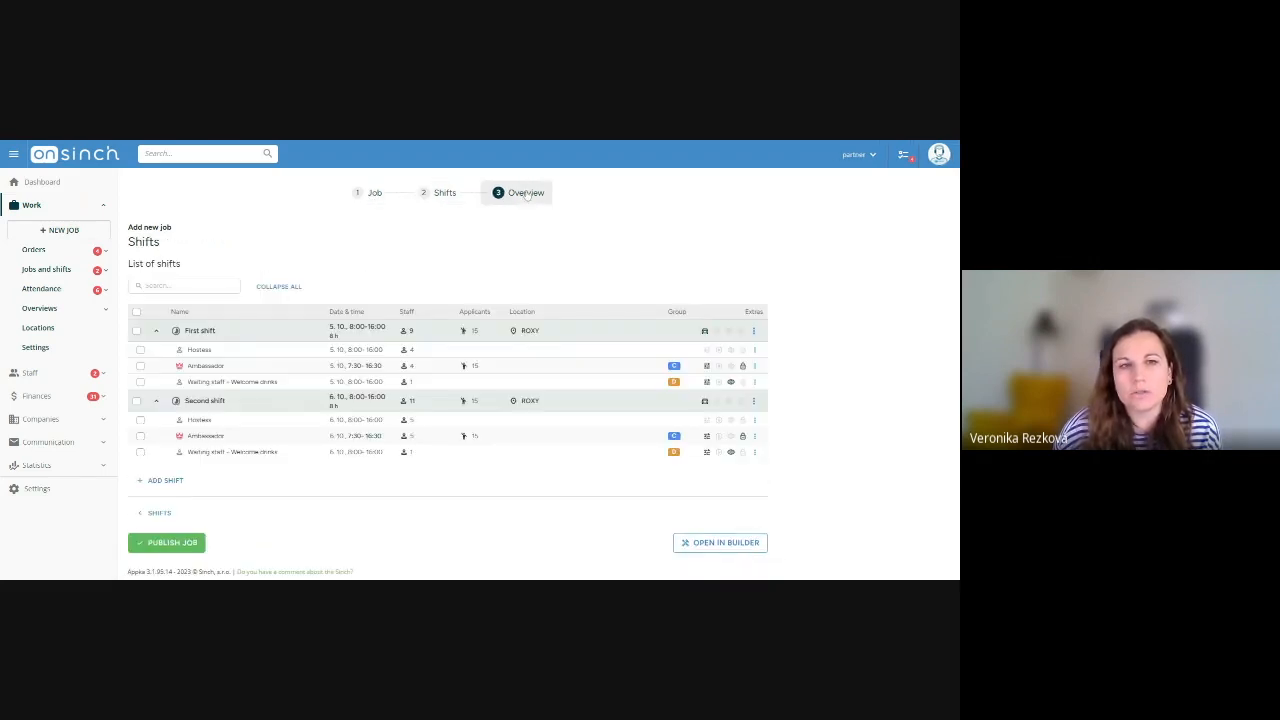